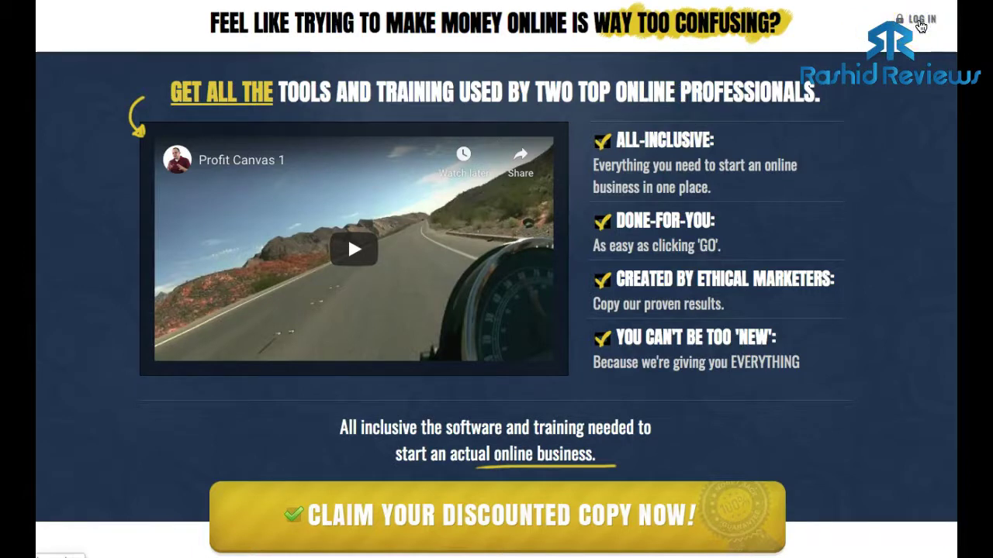
Log in to the Profit Canvas member area using the saved account e-mail and password.
click(919, 22)
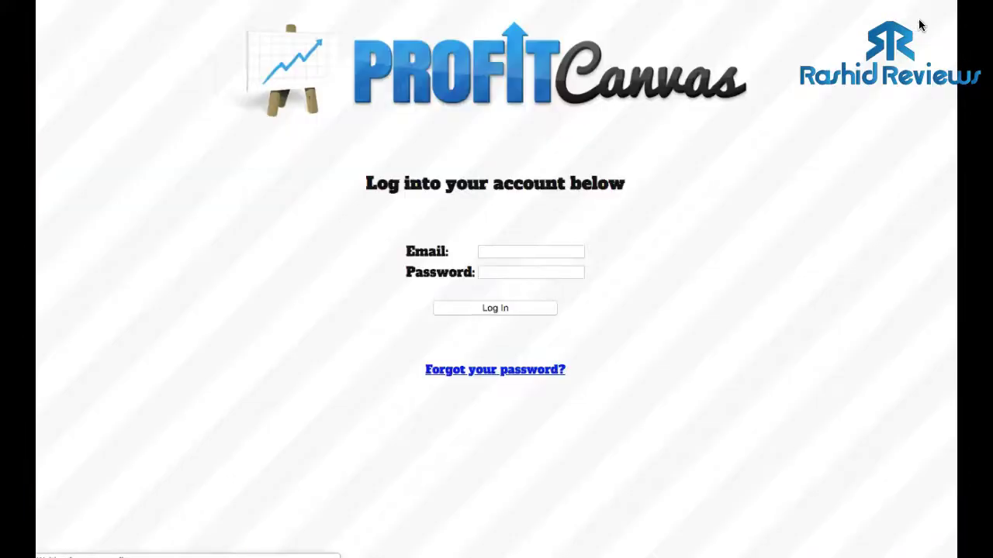
click(526, 252)
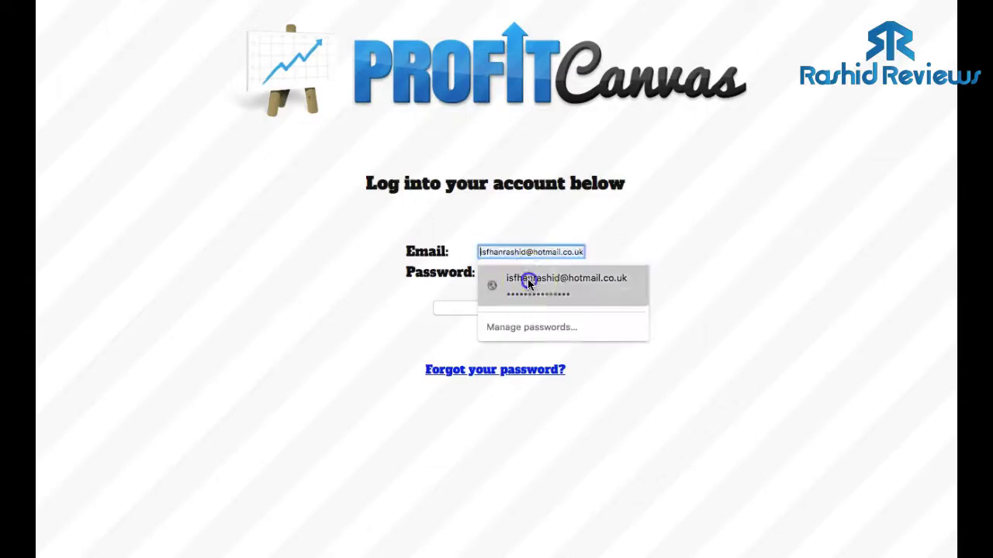
click(527, 282)
click(498, 308)
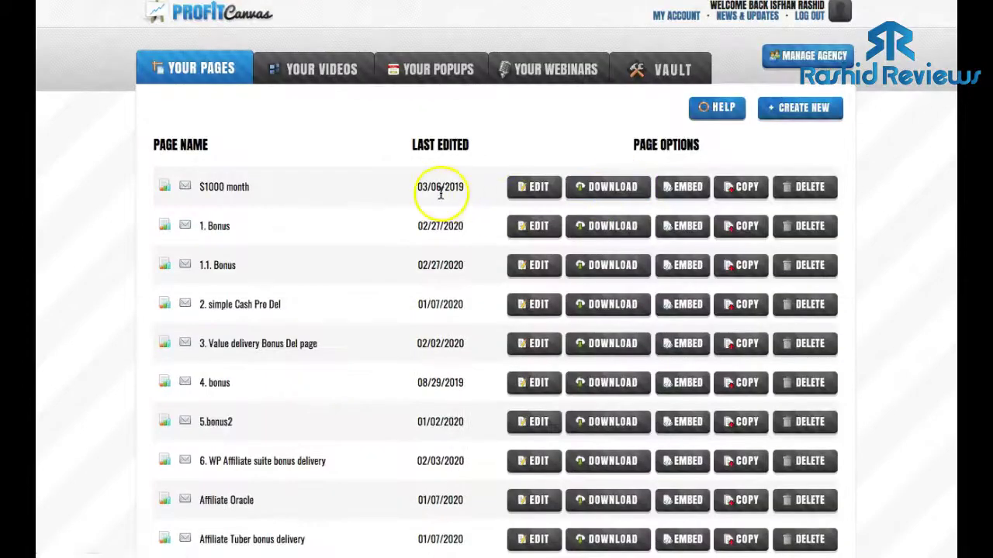
Look through the list of existing pages in the Profit Canvas account.
scroll(439, 198, down, 5)
scroll(444, 196, up, 6)
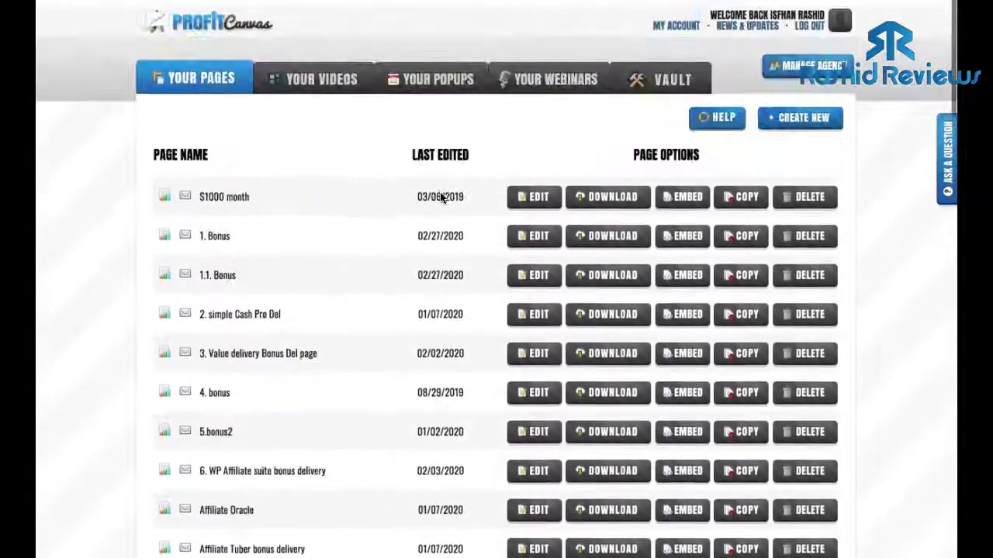
scroll(350, 192, down, 1)
scroll(346, 183, down, 7)
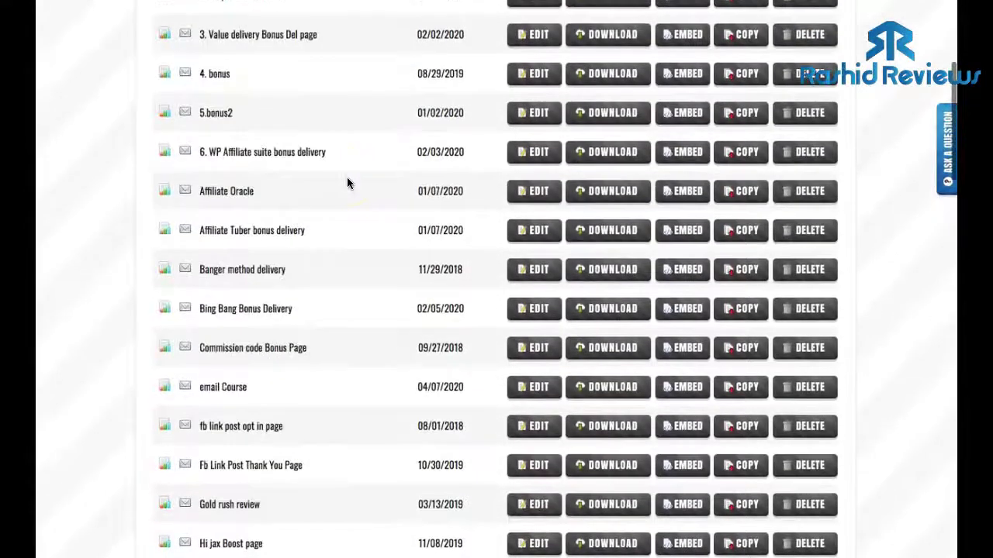
scroll(347, 183, up, 8)
scroll(572, 151, down, 1)
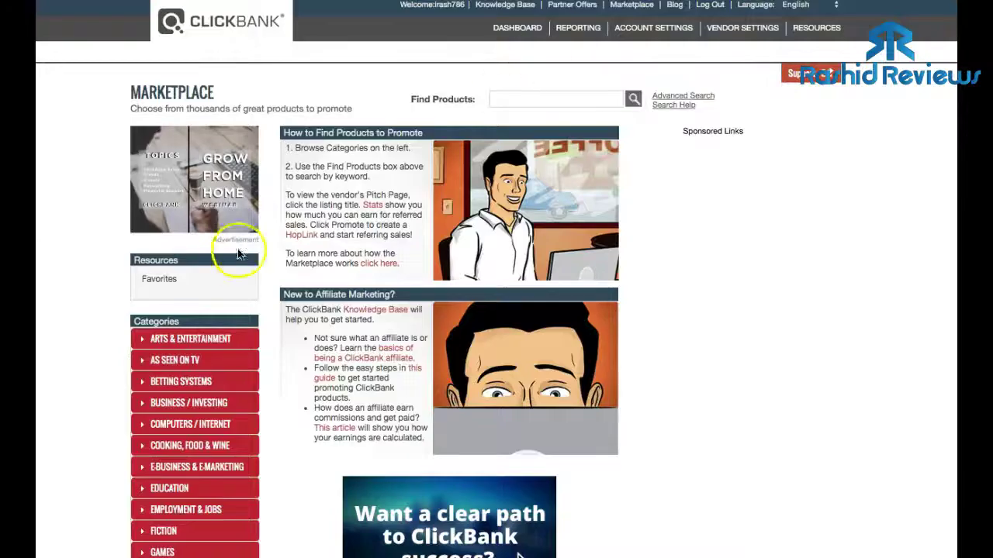
Switch to the ClickBank marketplace and look over its product search and full list of categories.
scroll(237, 255, down, 3)
scroll(232, 256, up, 3)
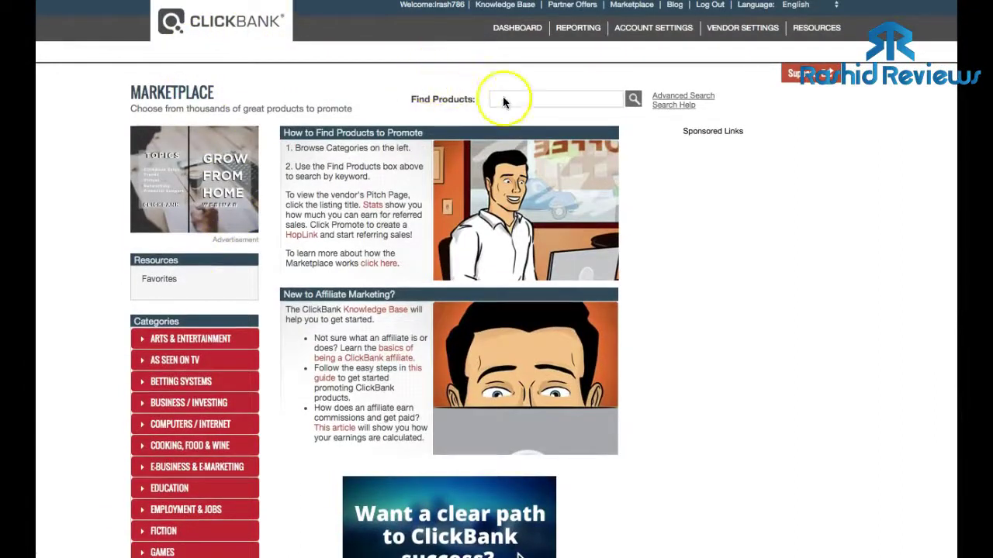
scroll(652, 192, down, 1)
scroll(650, 192, up, 1)
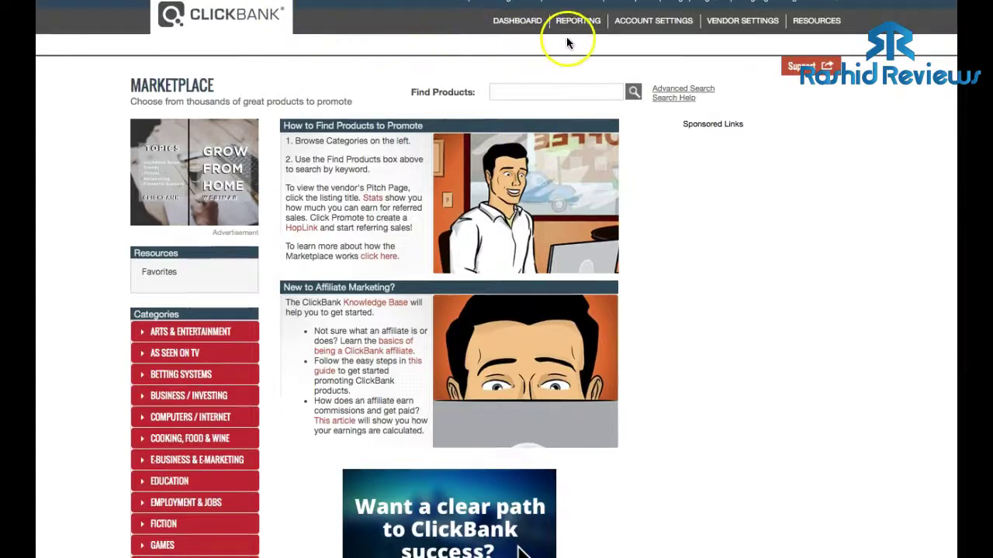
scroll(620, 43, up, 1)
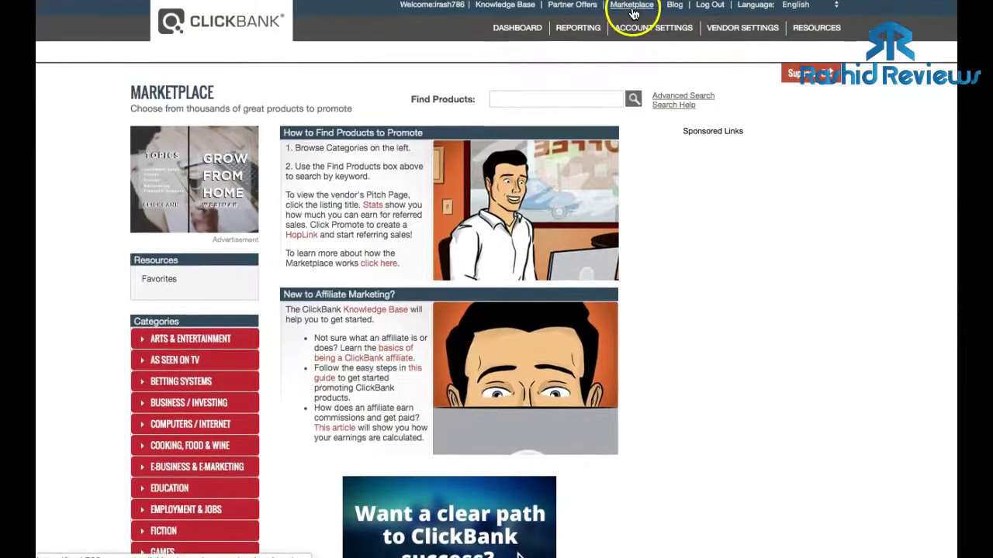
scroll(271, 287, down, 3)
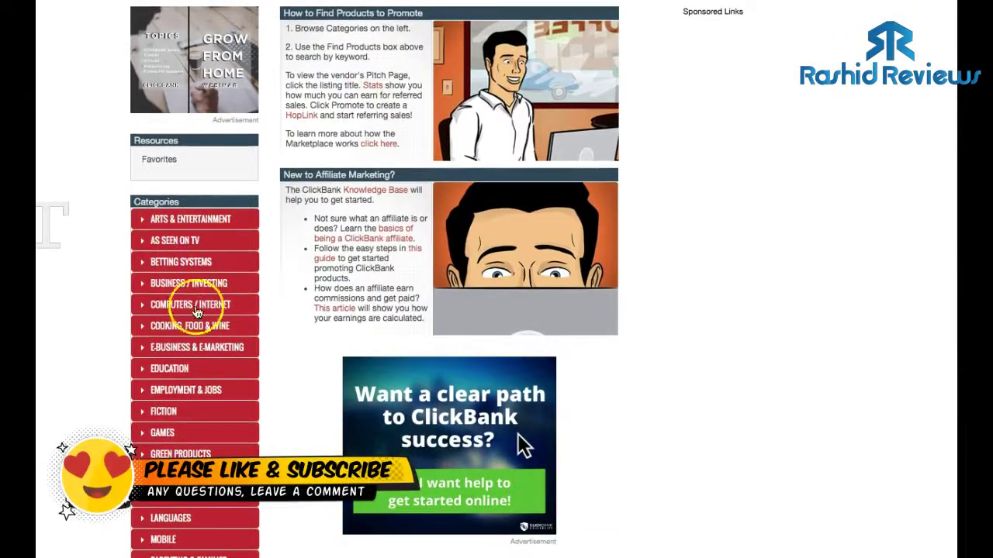
scroll(198, 331, down, 1)
scroll(198, 331, down, 3)
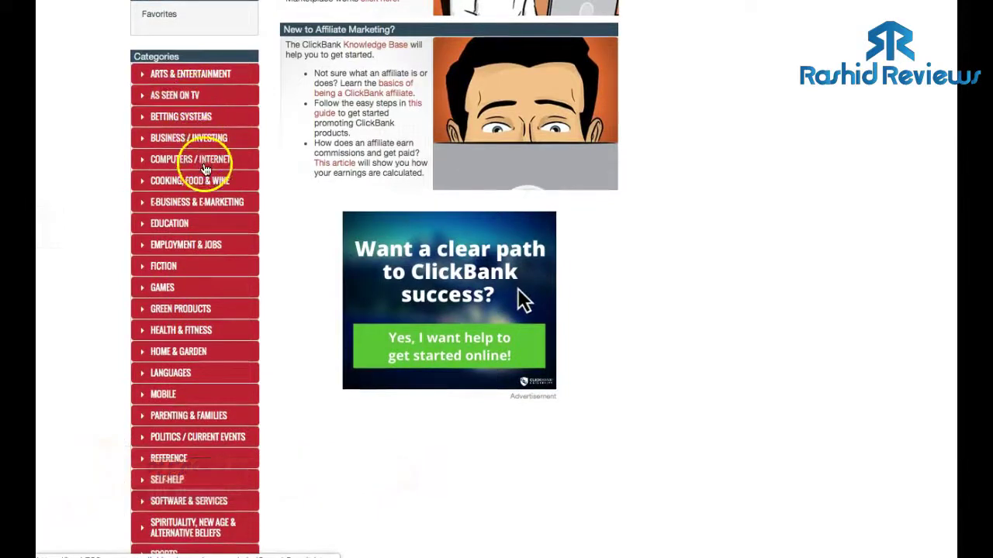
scroll(204, 214, down, 5)
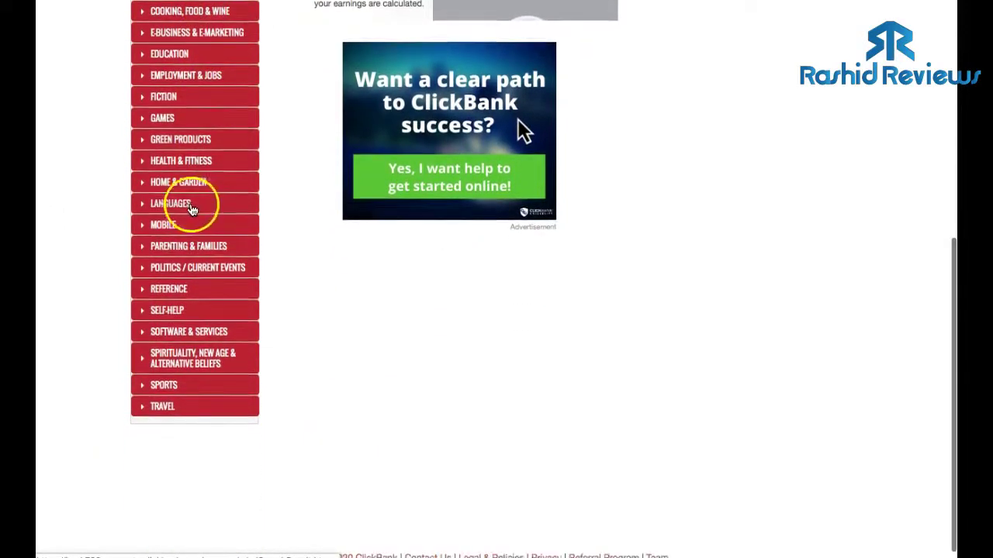
scroll(191, 194, up, 2)
scroll(192, 194, up, 5)
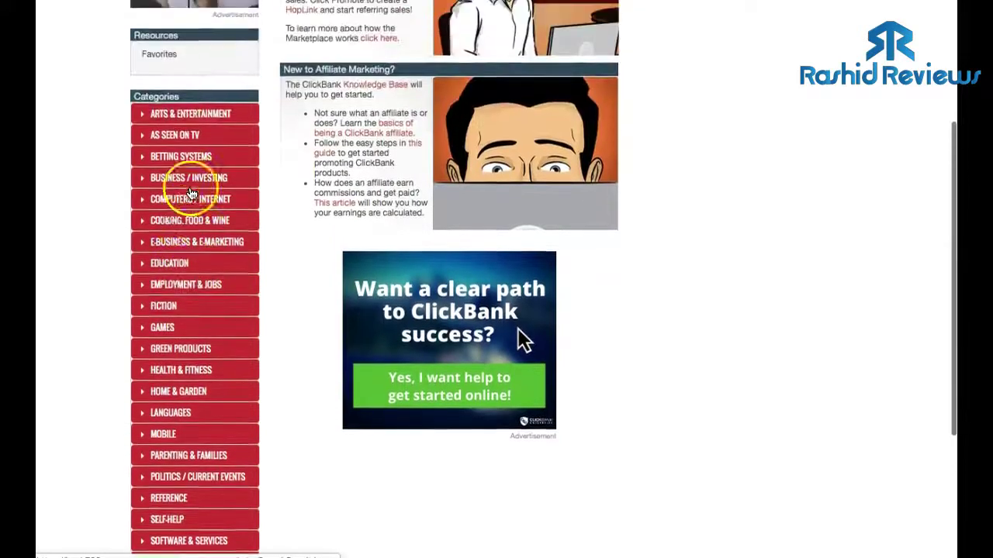
scroll(192, 194, up, 3)
scroll(190, 195, down, 9)
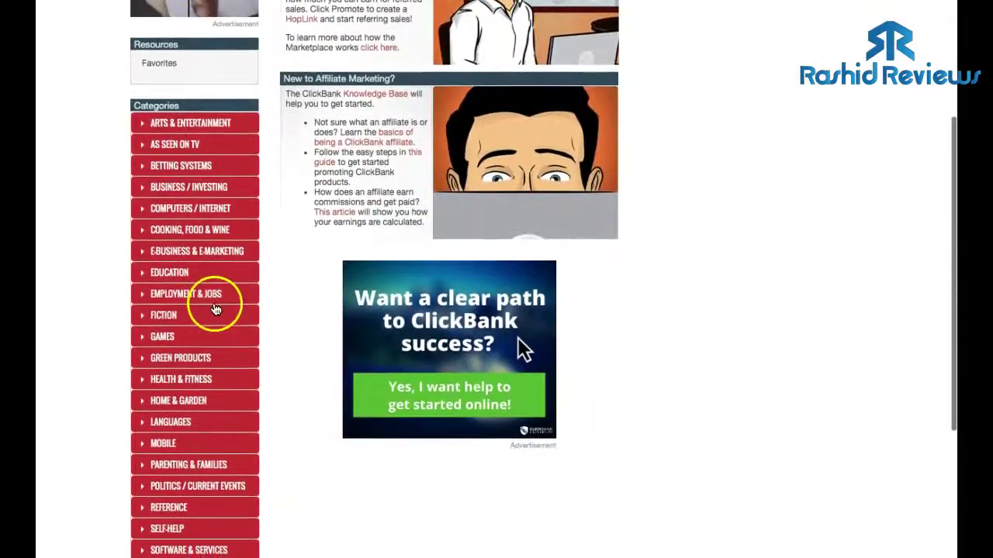
scroll(217, 309, up, 5)
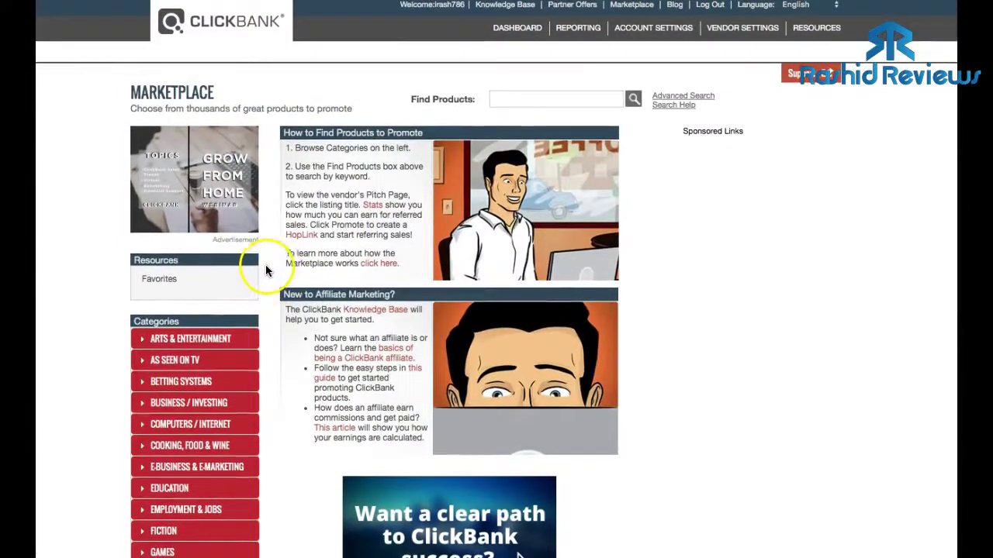
Search the ClickBank marketplace for "Flat Belly Fix".
click(527, 100)
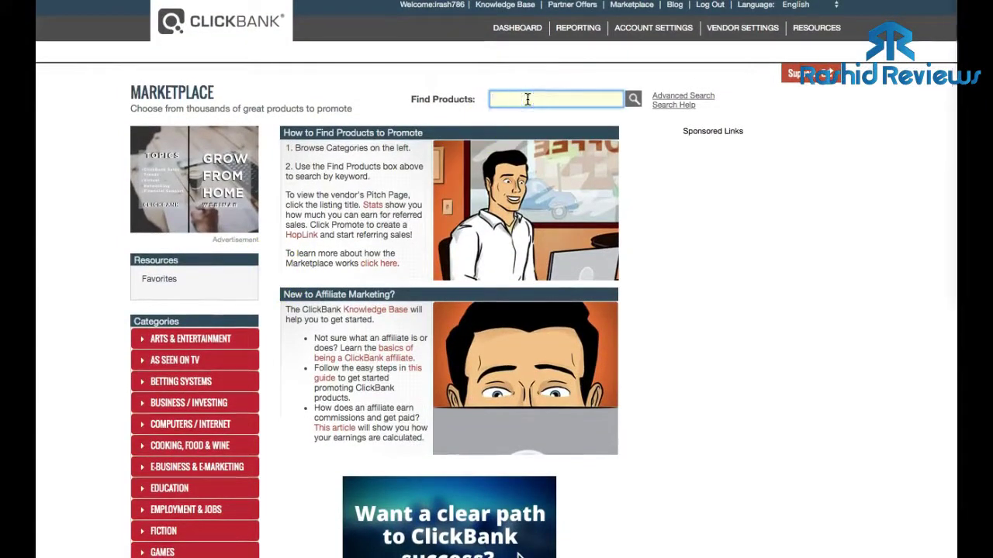
text(Flat Belly Fix)
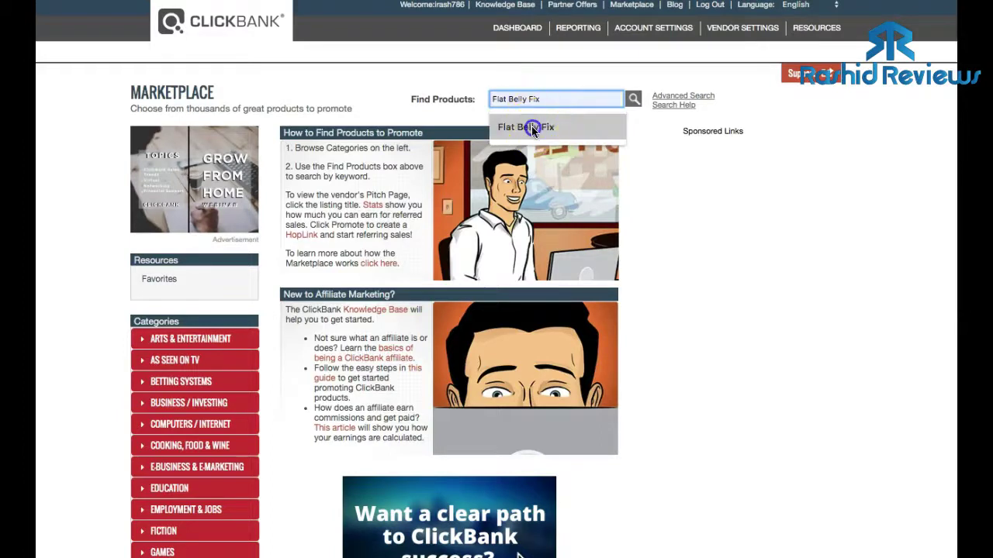
click(532, 126)
click(632, 101)
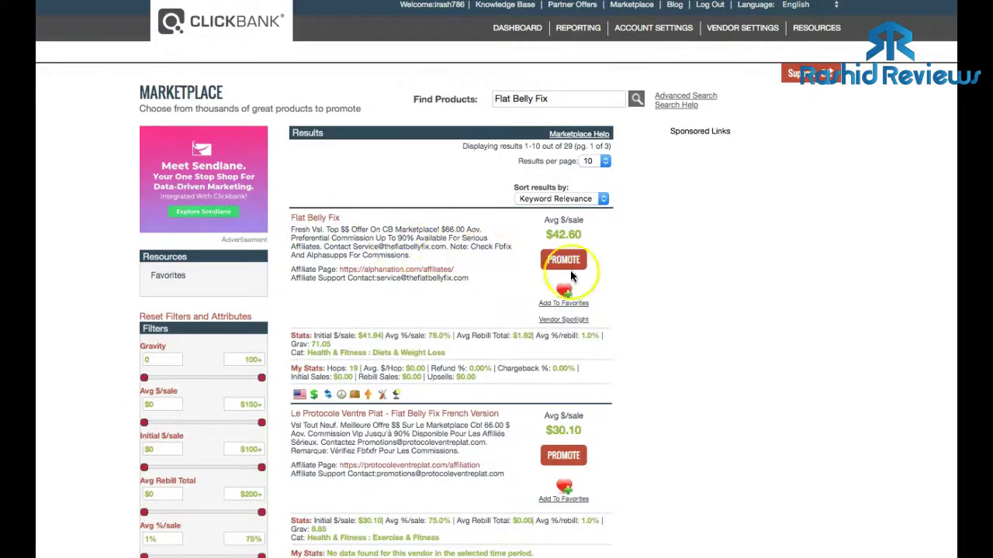
Generate an affiliate HopLink for the Flat Belly Fix product with no tracking ID, and return to the search results.
click(553, 263)
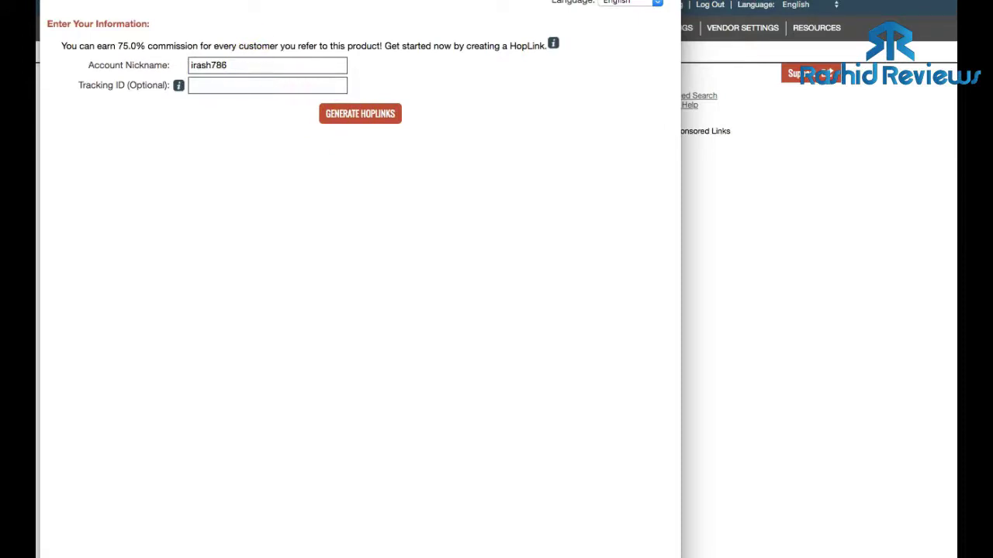
click(353, 117)
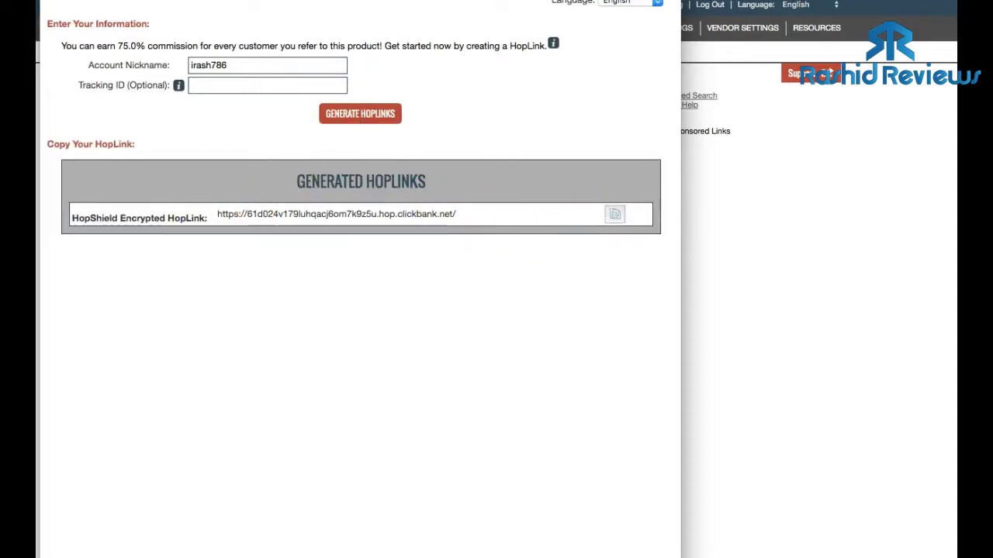
click(388, 200)
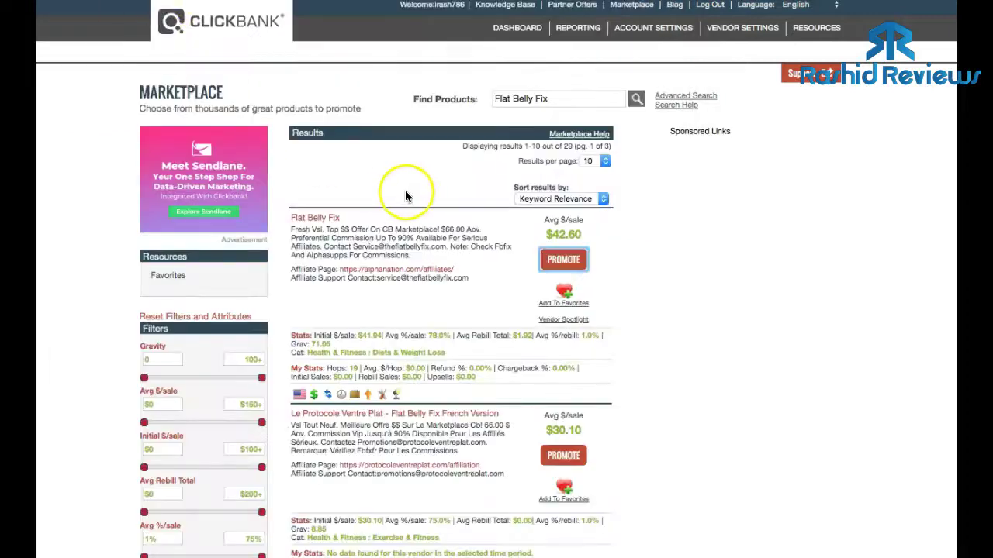
Open the vendor's sales page for Flat Belly Fix from its marketplace listing.
scroll(458, 232, down, 2)
scroll(466, 240, up, 2)
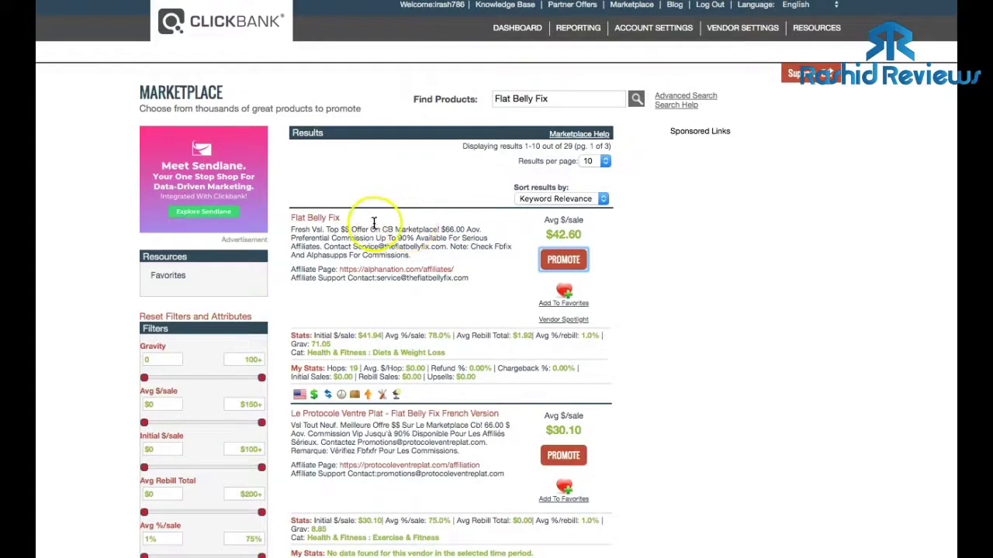
click(318, 219)
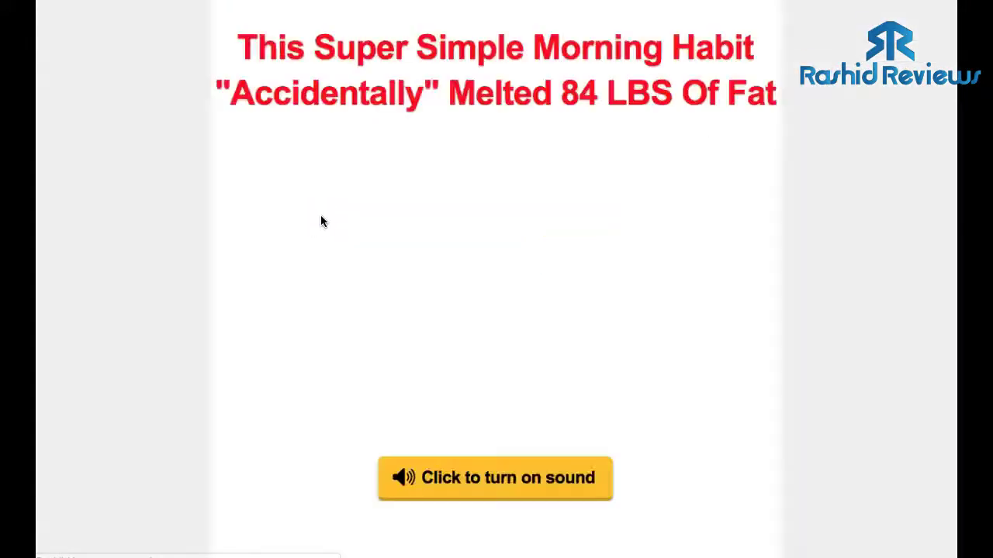
click(416, 195)
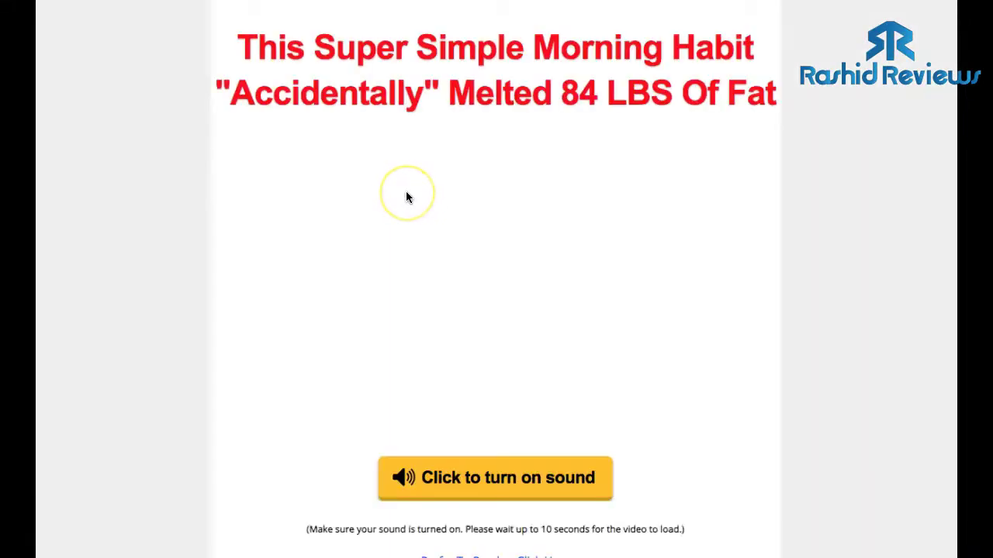
Examine the Flat Belly Fix sales page, including its video, sound prompt and footer disclaimer.
scroll(452, 173, down, 2)
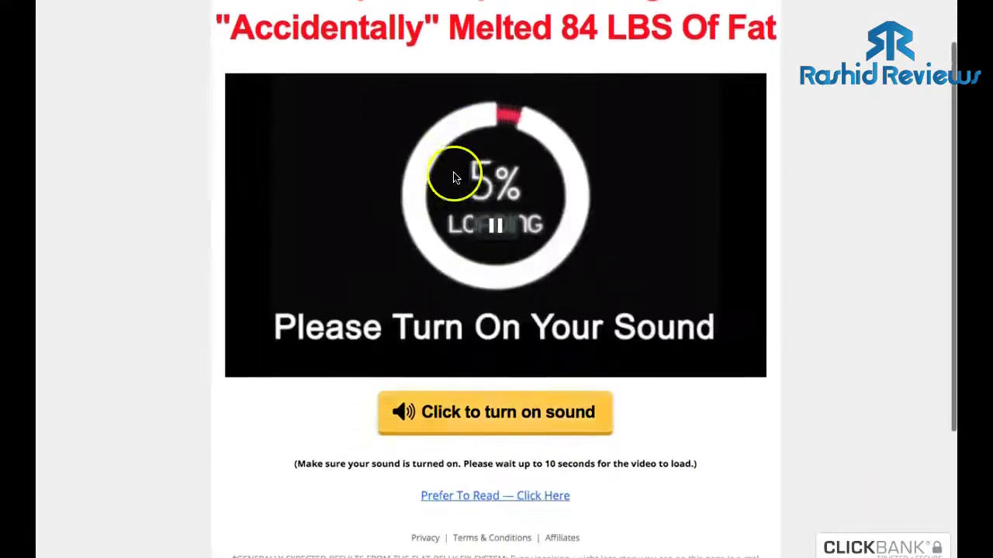
scroll(450, 173, up, 2)
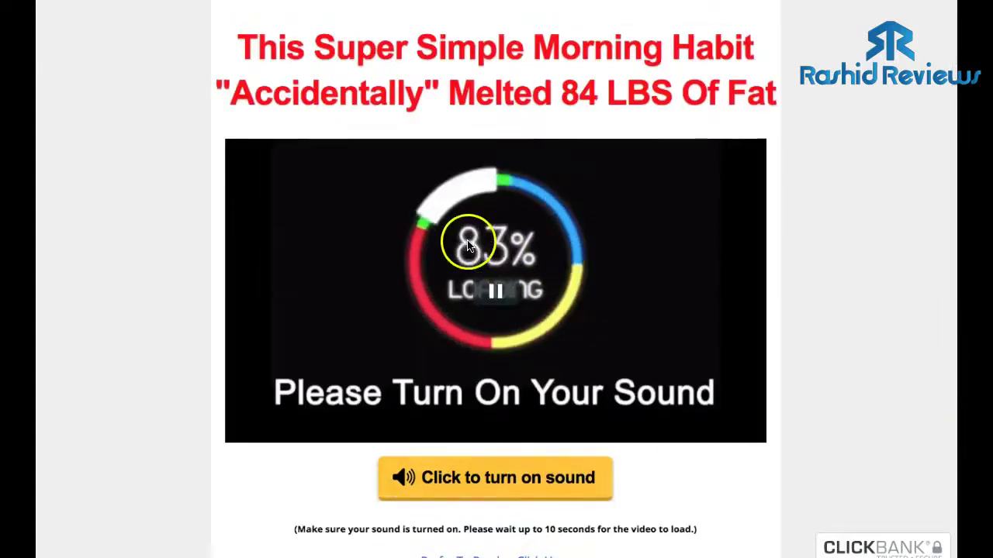
scroll(468, 242, down, 1)
scroll(471, 244, down, 1)
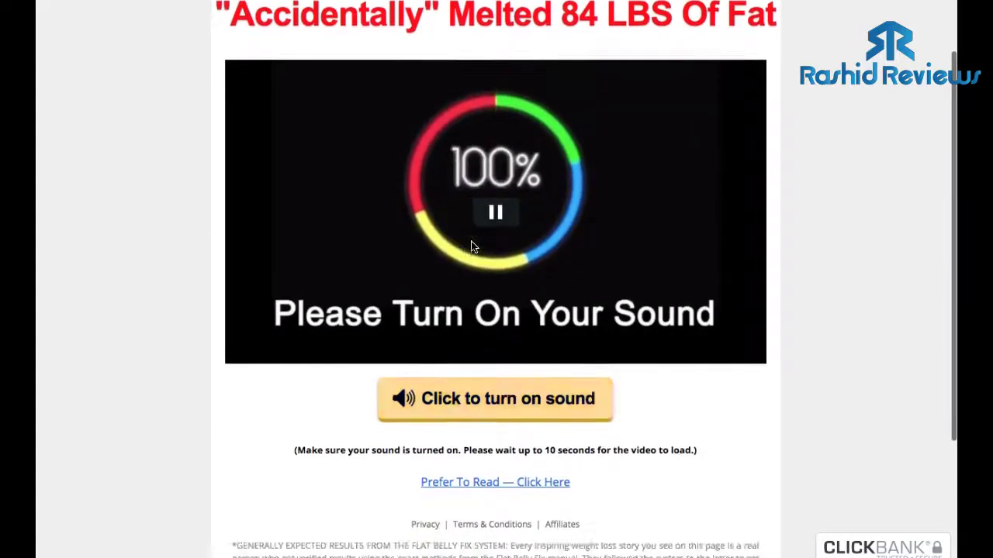
scroll(471, 244, up, 1)
scroll(471, 243, down, 1)
scroll(470, 245, up, 1)
click(484, 243)
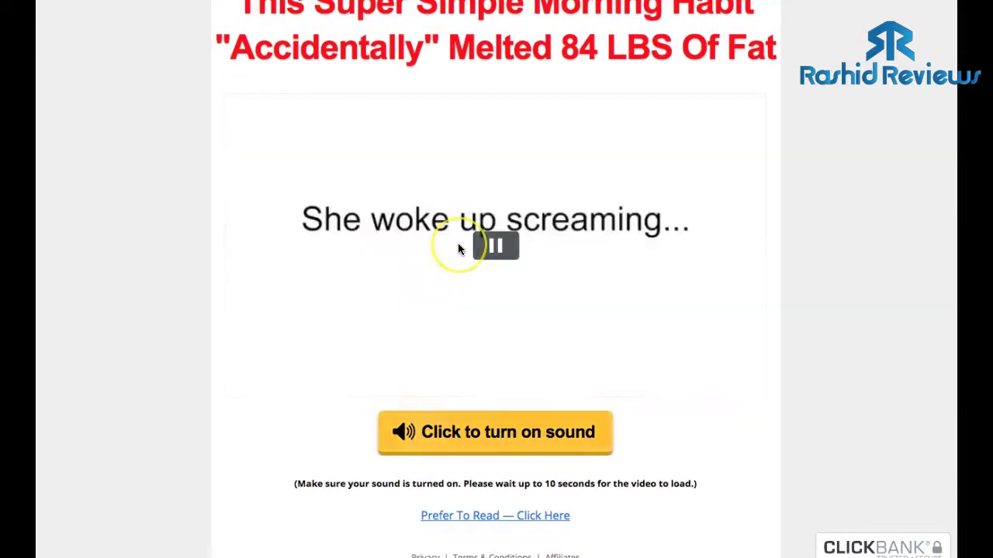
scroll(458, 247, down, 1)
scroll(459, 248, up, 1)
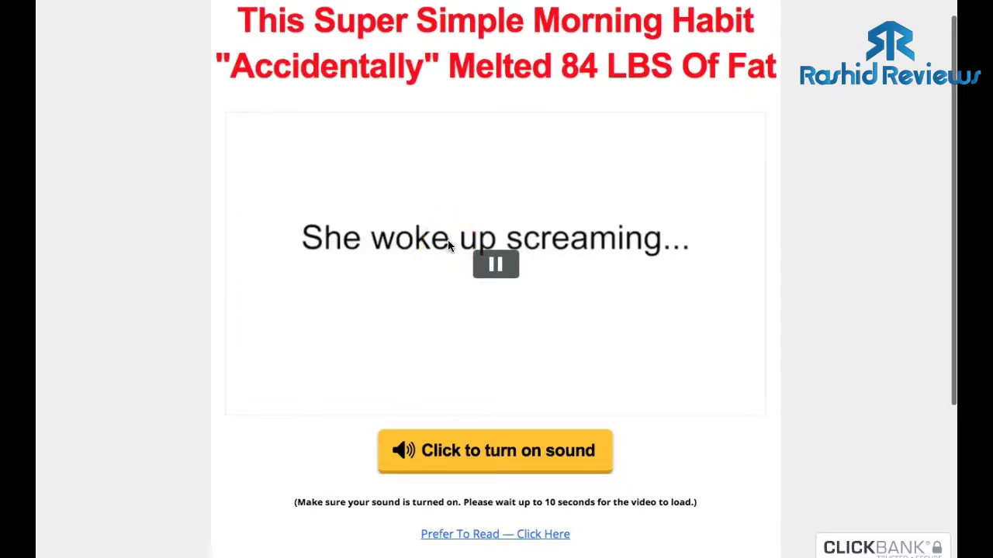
scroll(443, 244, down, 1)
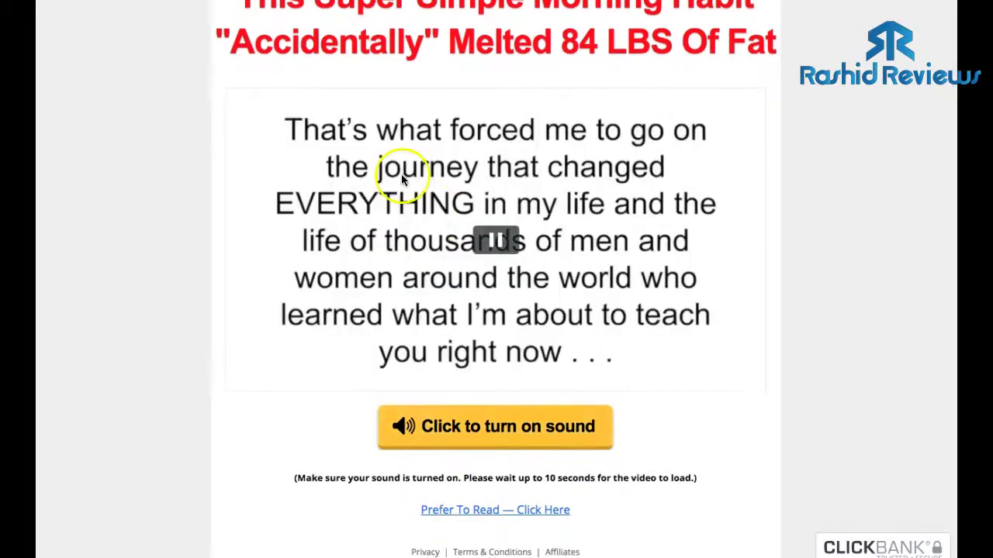
scroll(473, 232, down, 2)
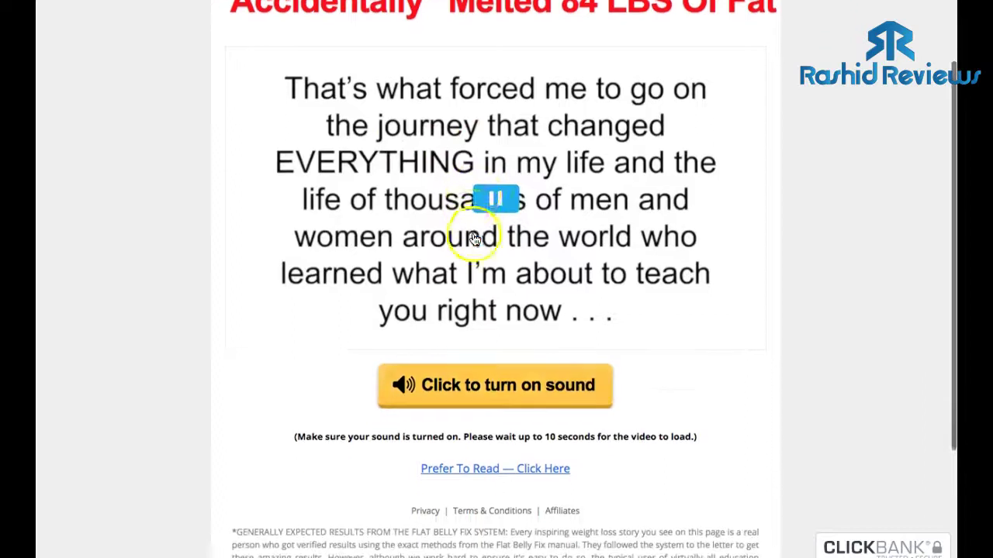
scroll(464, 341, down, 2)
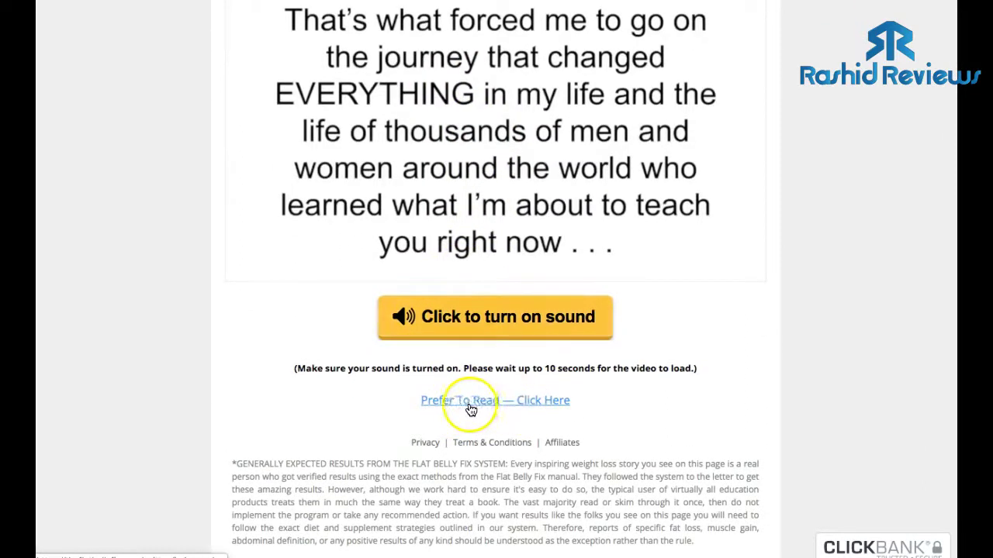
Open the text version of the Flat Belly Fix sales page and read its opening section.
click(494, 405)
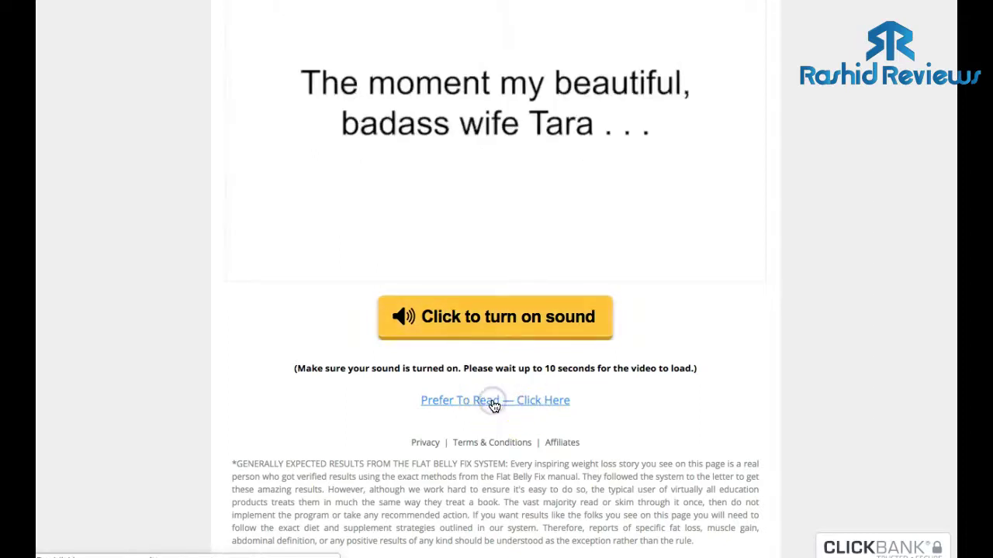
click(479, 403)
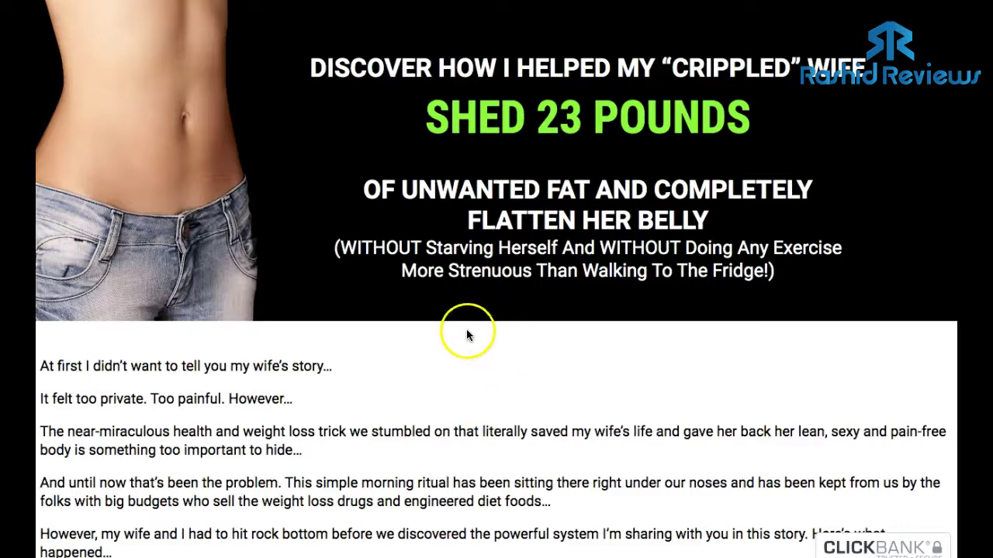
scroll(447, 331, down, 5)
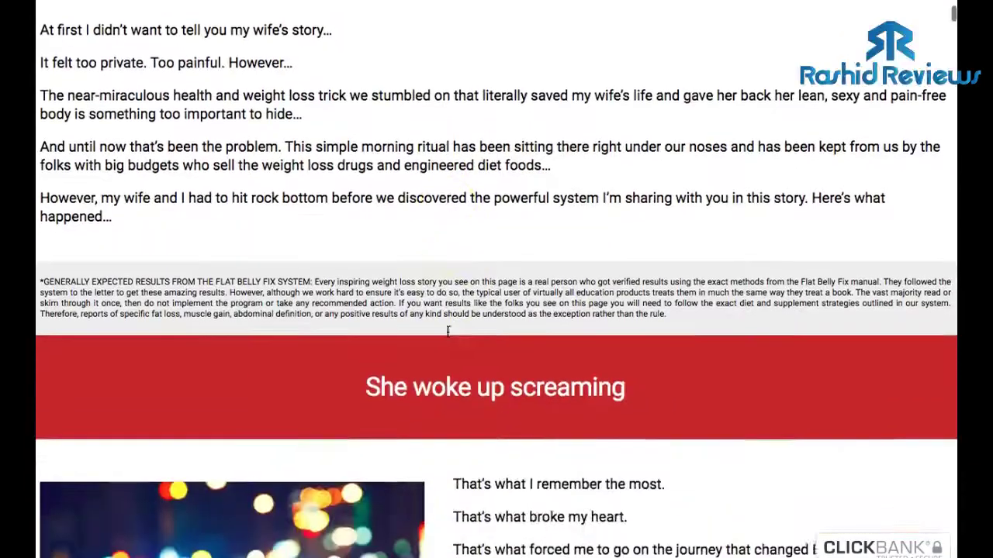
Skim the Flat Belly Fix text sales letter from its headline through the backstory and the 21-day program description.
scroll(448, 331, up, 5)
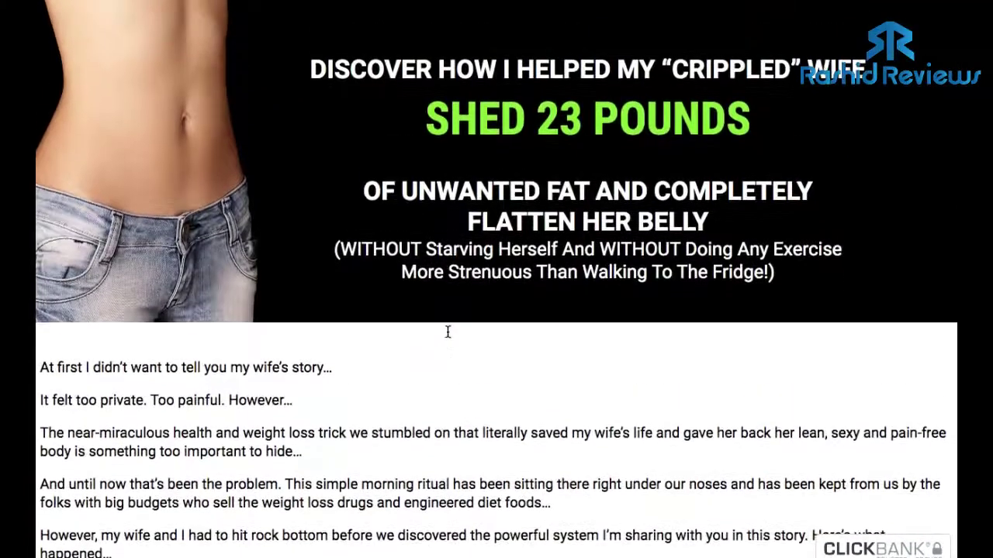
click(355, 208)
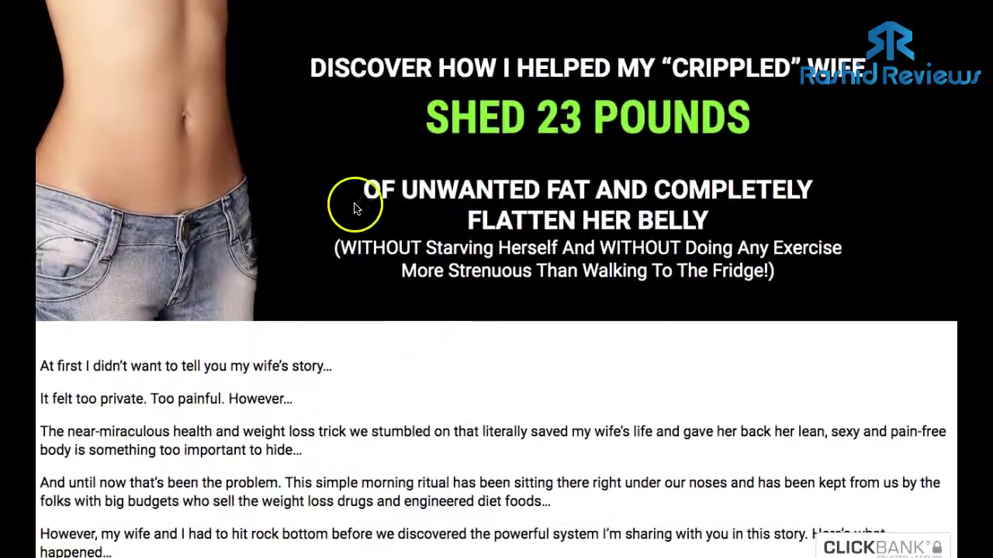
scroll(401, 233, down, 6)
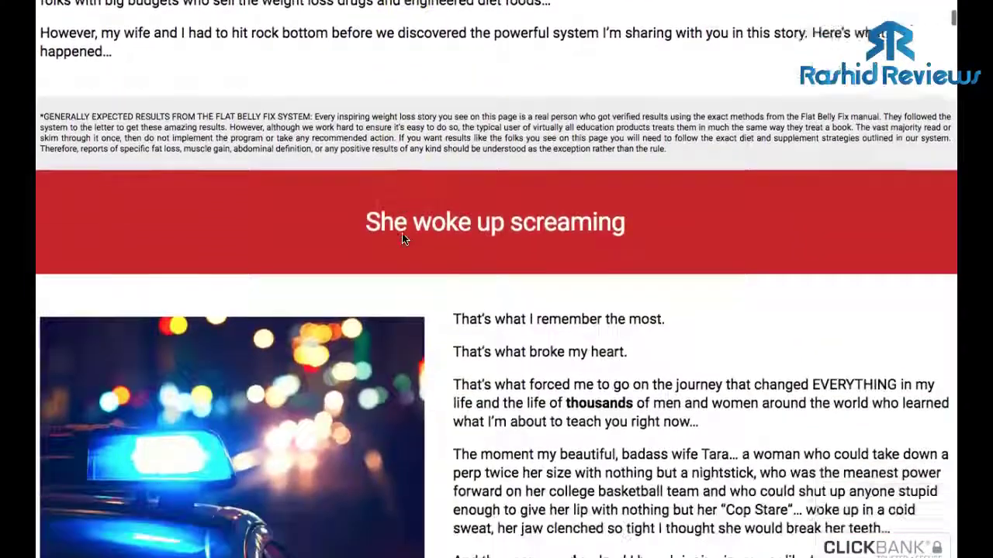
scroll(402, 239, down, 9)
click(417, 236)
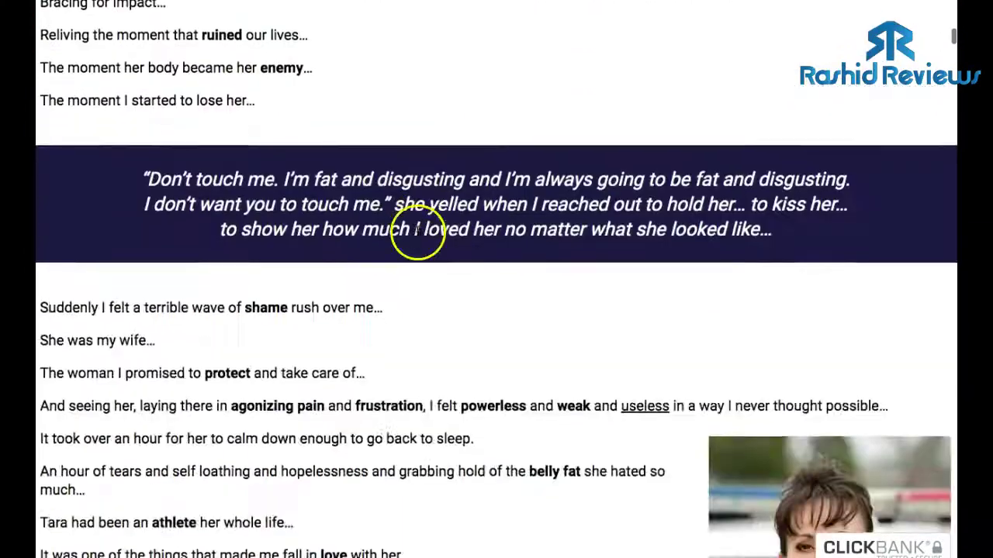
scroll(417, 236, down, 8)
scroll(416, 236, down, 20)
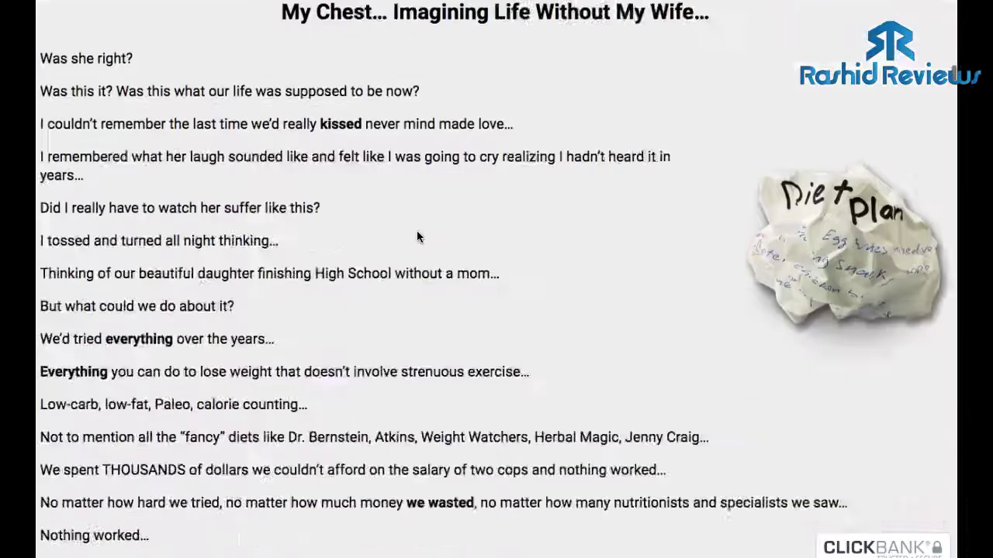
scroll(417, 236, down, 15)
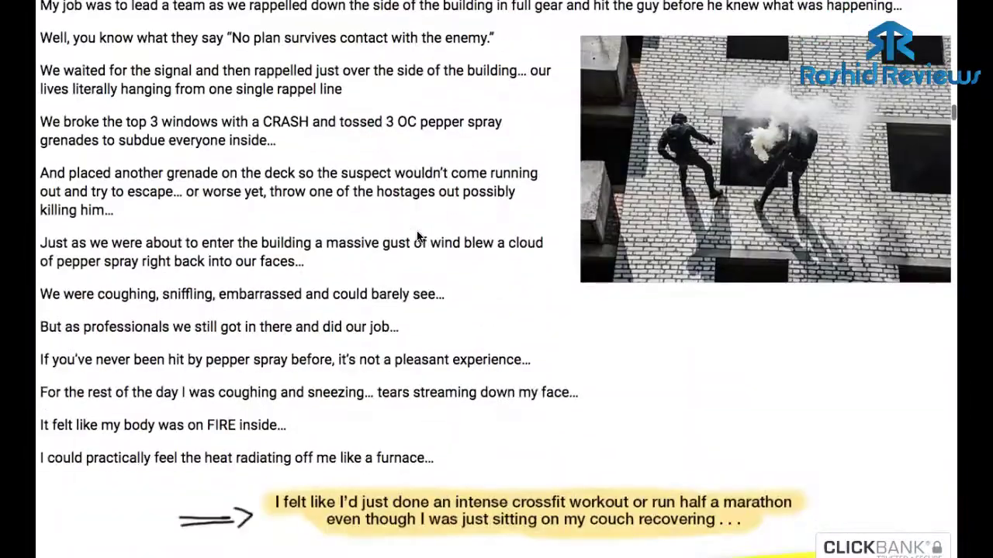
scroll(417, 233, down, 15)
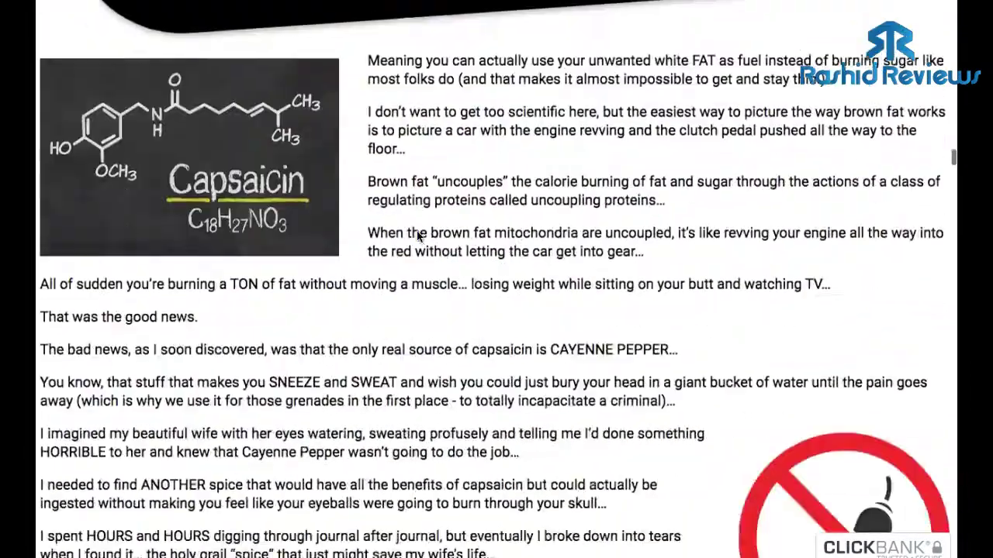
scroll(416, 237, down, 12)
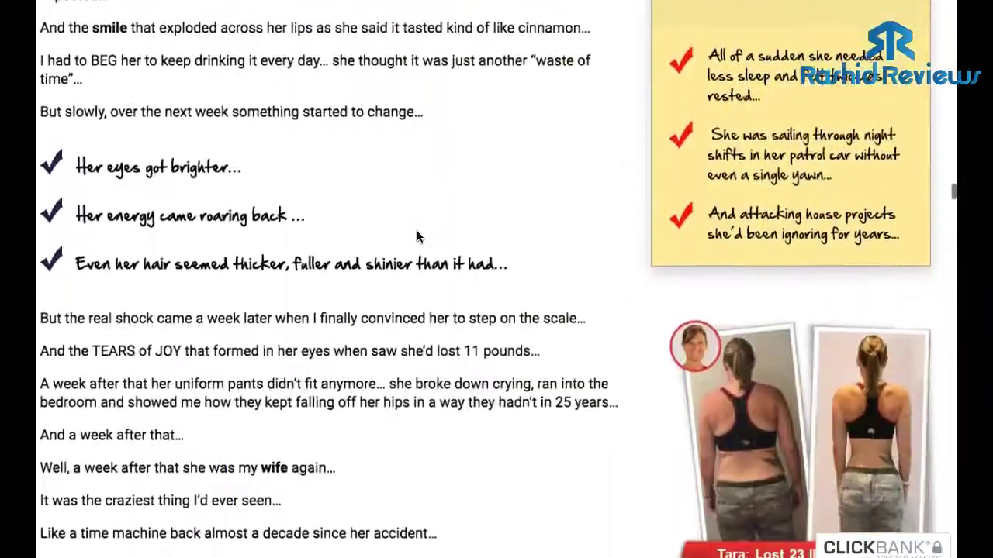
scroll(417, 237, down, 15)
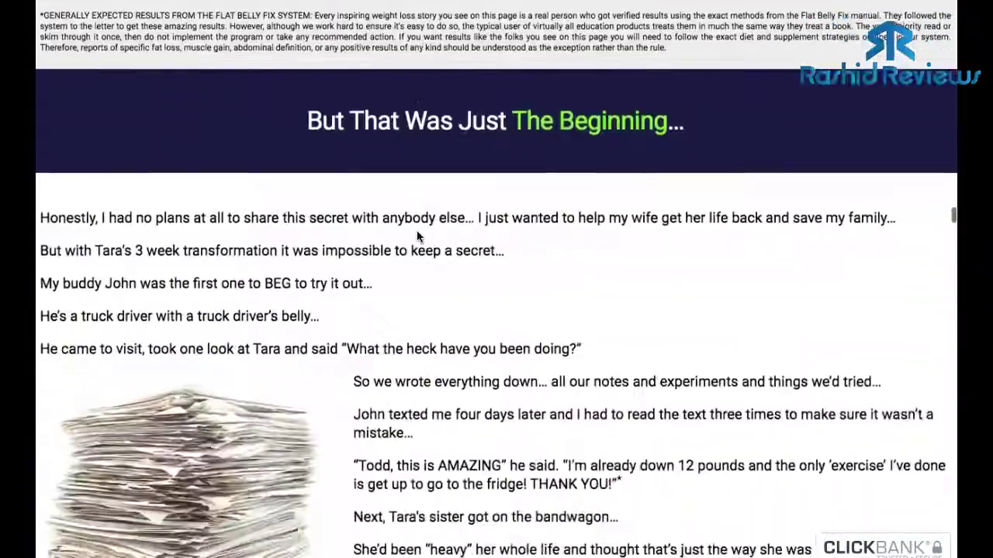
scroll(417, 237, down, 20)
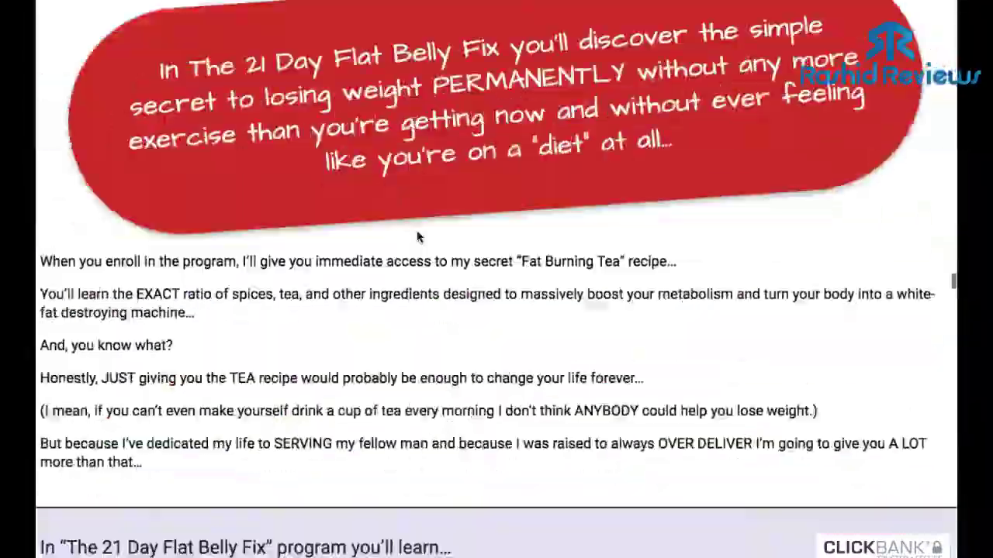
scroll(416, 237, down, 20)
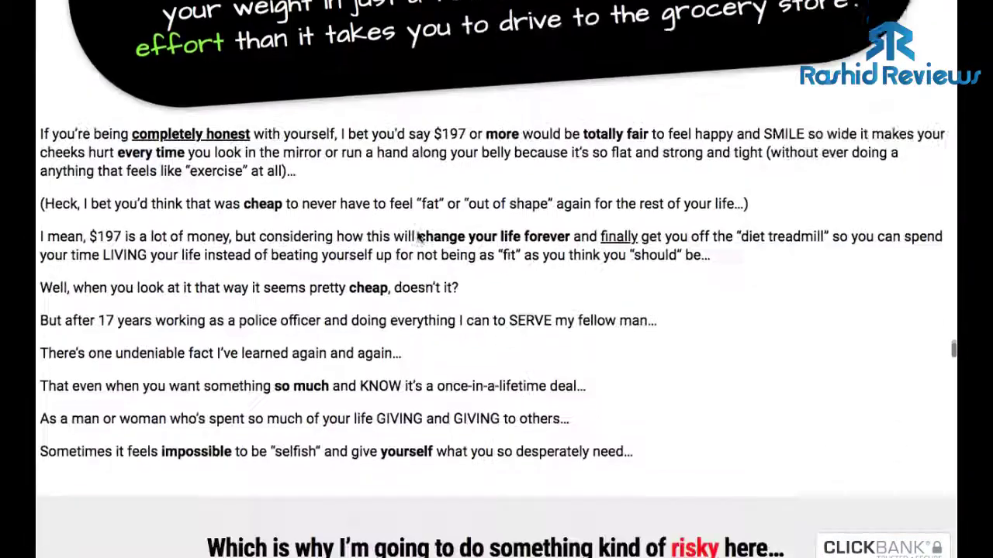
Examine the offer section of the sales letter, covering the discounted price, order button, money-back guarantee and bonus presents.
scroll(417, 237, down, 2)
scroll(416, 236, up, 5)
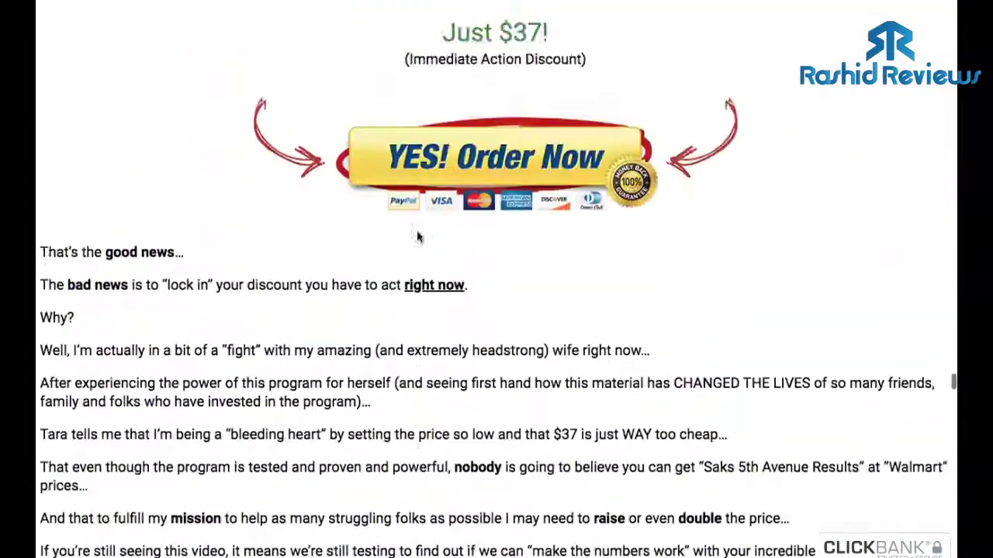
scroll(416, 237, down, 1)
click(467, 218)
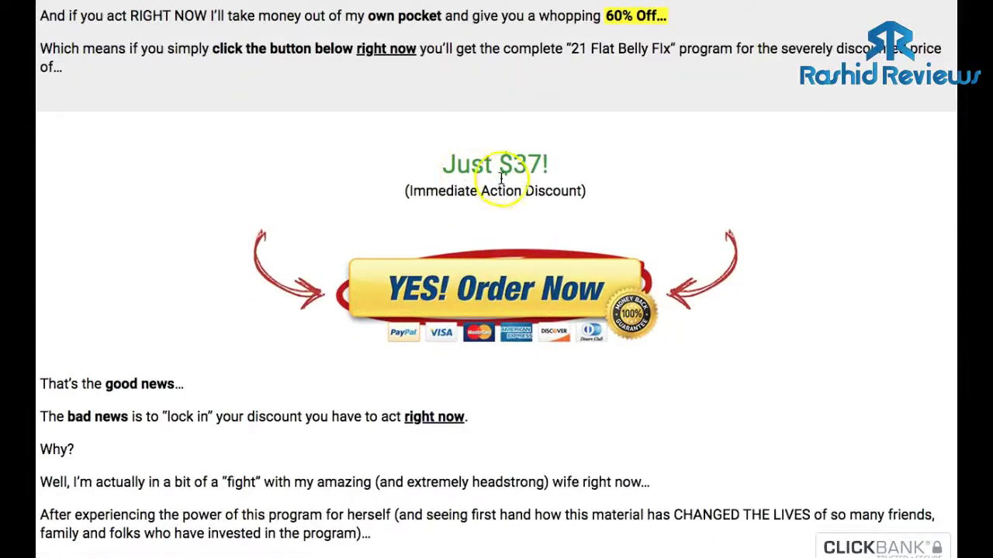
scroll(476, 286, down, 20)
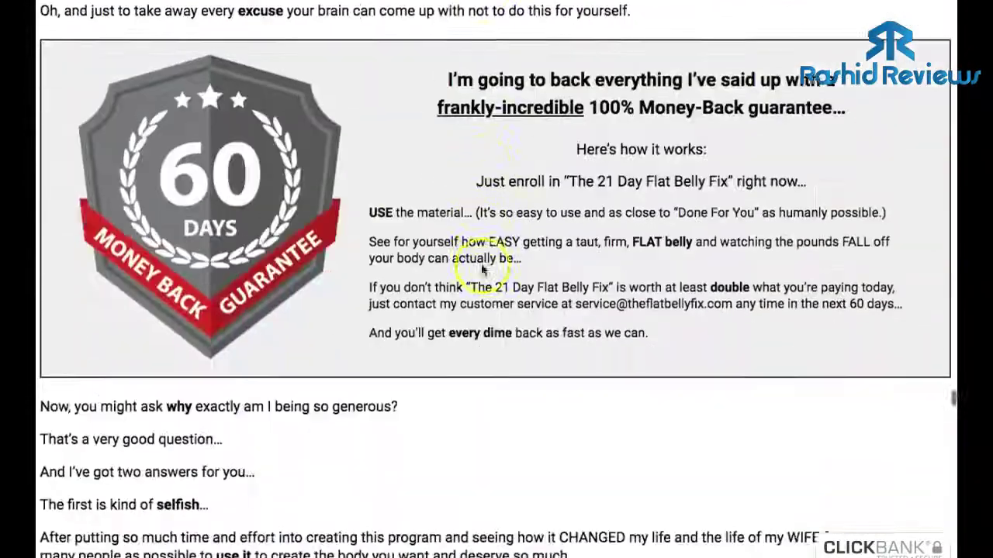
scroll(480, 268, down, 9)
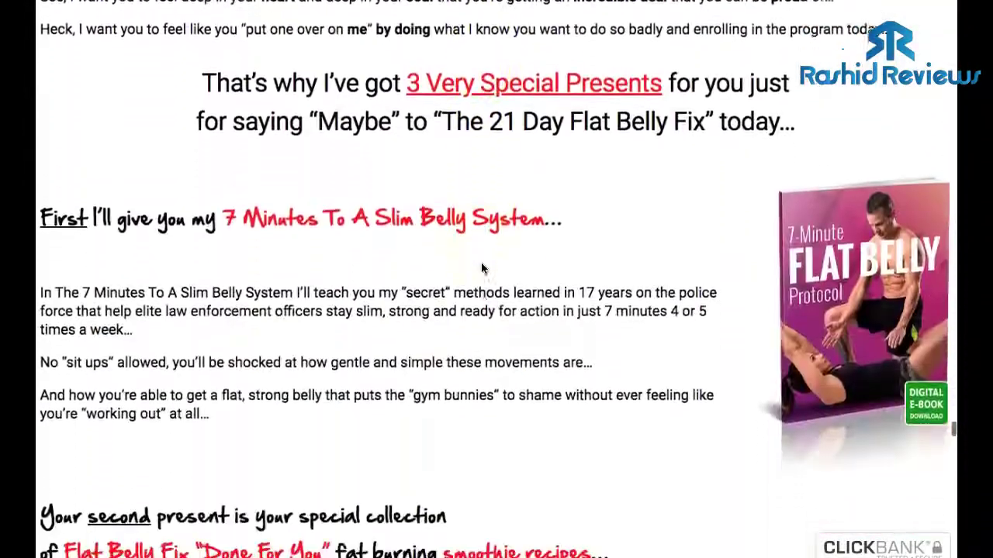
scroll(480, 264, up, 3)
scroll(481, 267, up, 12)
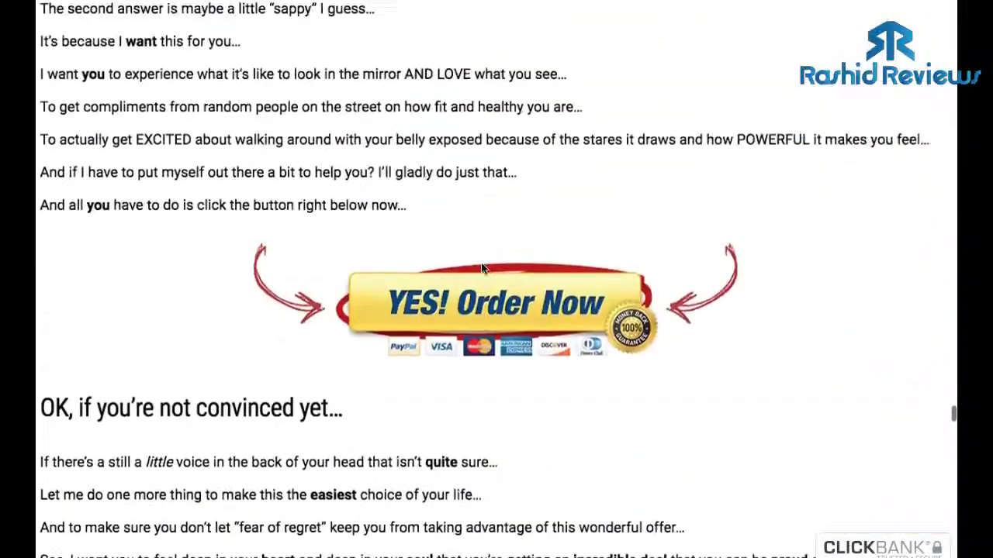
scroll(481, 269, down, 10)
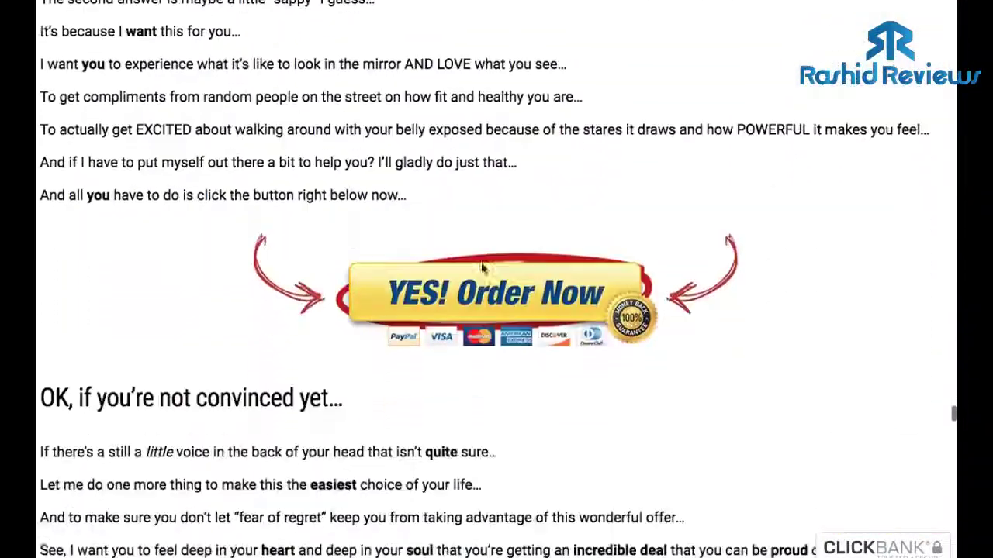
scroll(557, 284, down, 3)
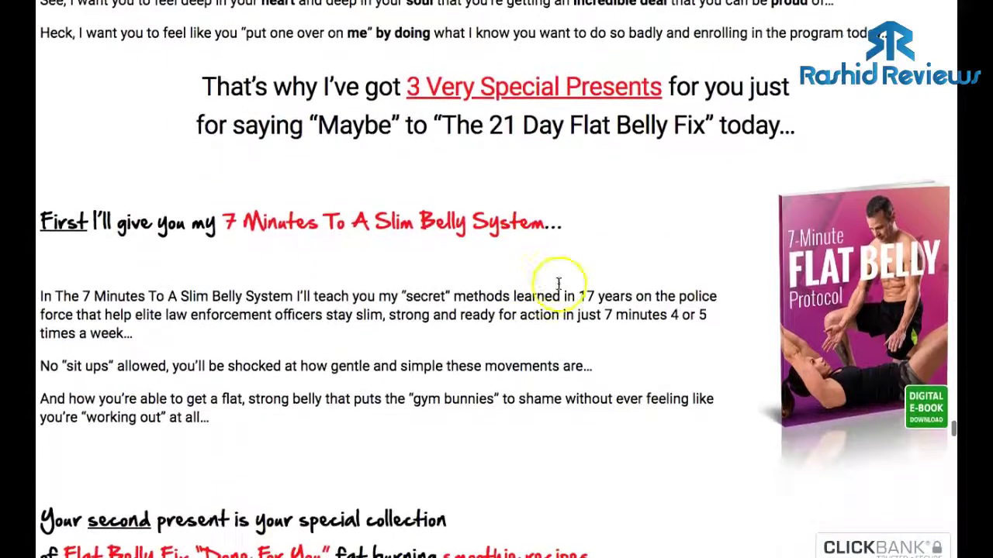
scroll(628, 254, up, 12)
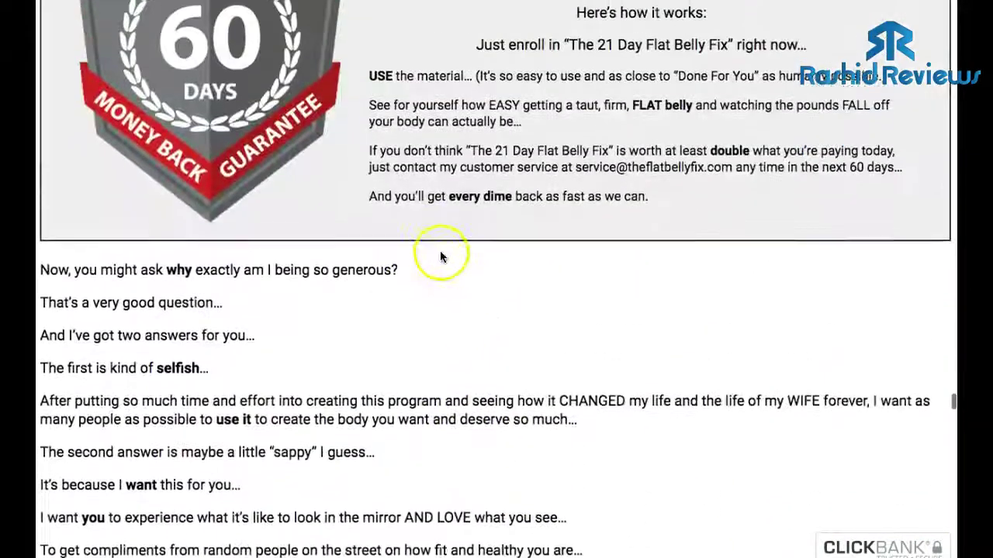
scroll(377, 224, up, 18)
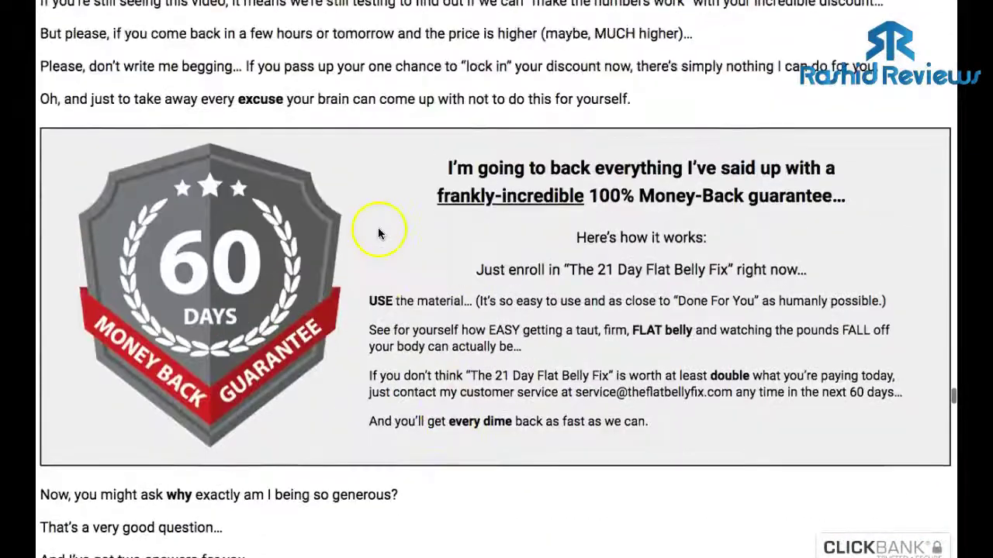
Review the sales letter in reverse, from the pricing lead-in back through the story to the opening headline.
scroll(528, 237, up, 20)
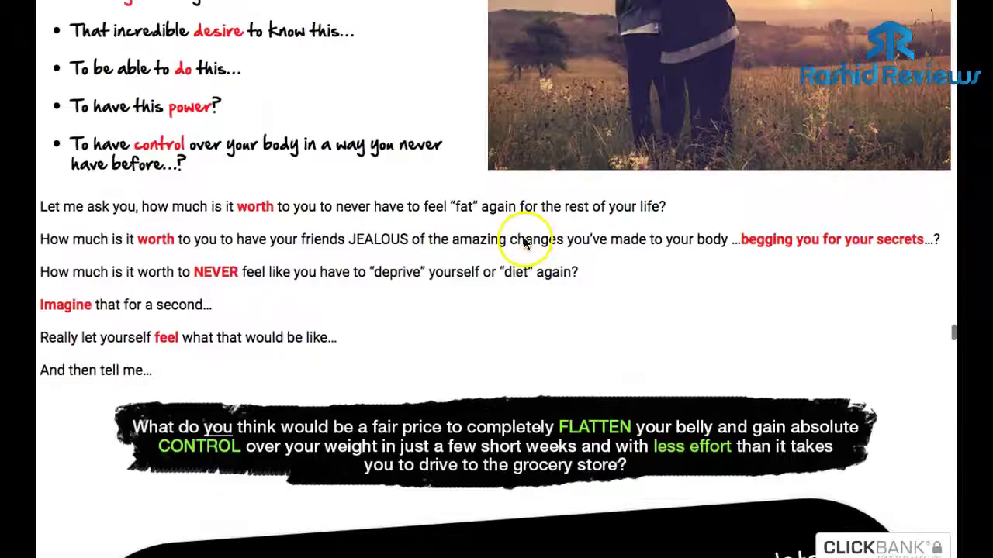
scroll(522, 243, up, 20)
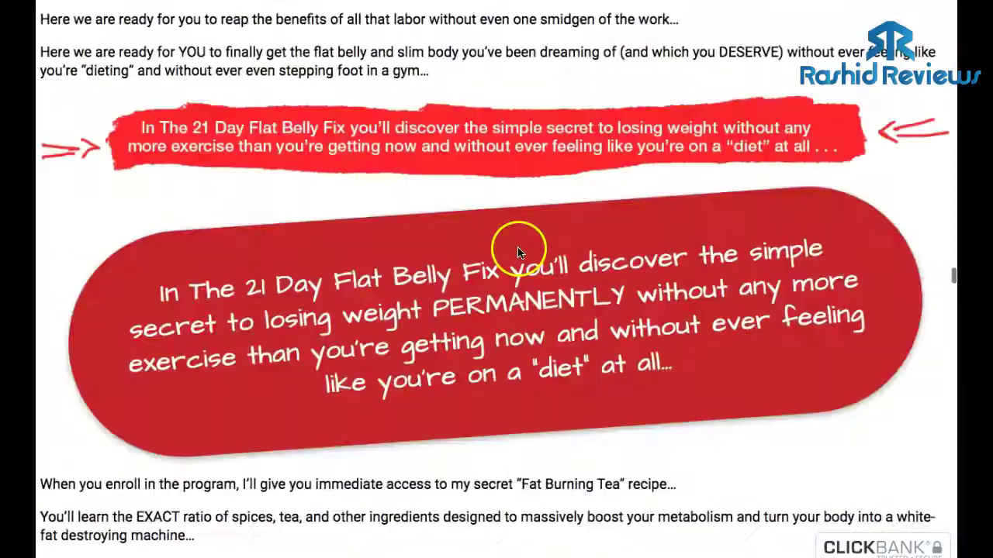
scroll(516, 259, up, 20)
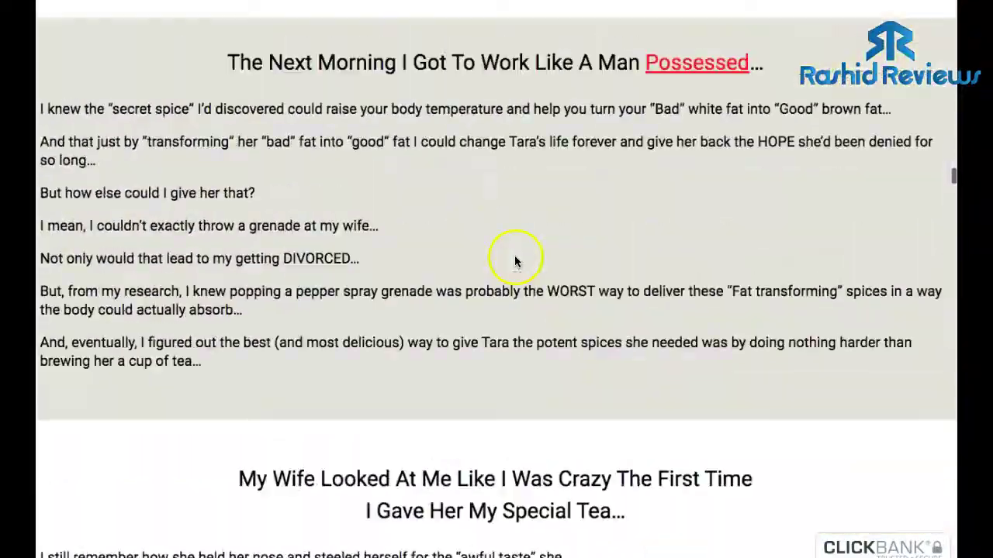
scroll(510, 277, up, 12)
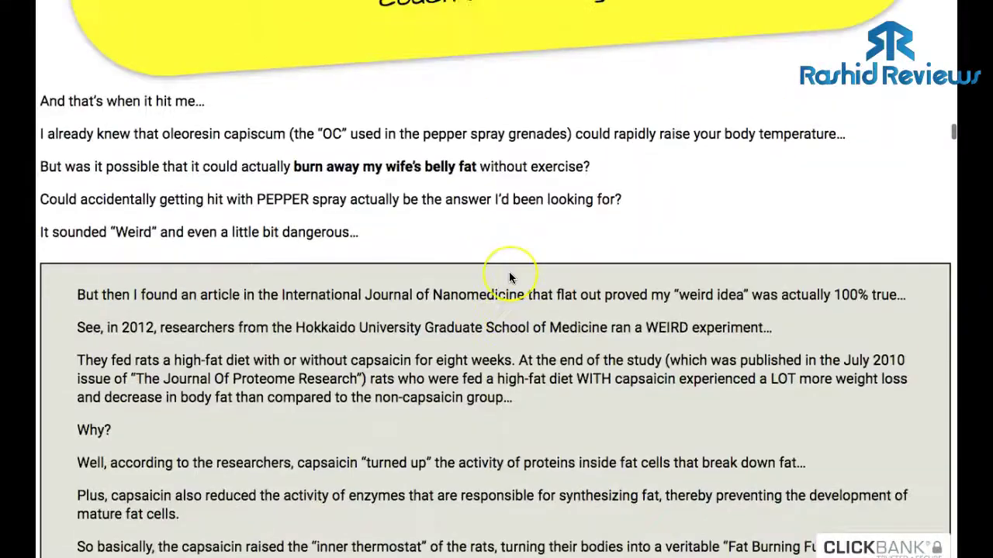
scroll(510, 276, up, 20)
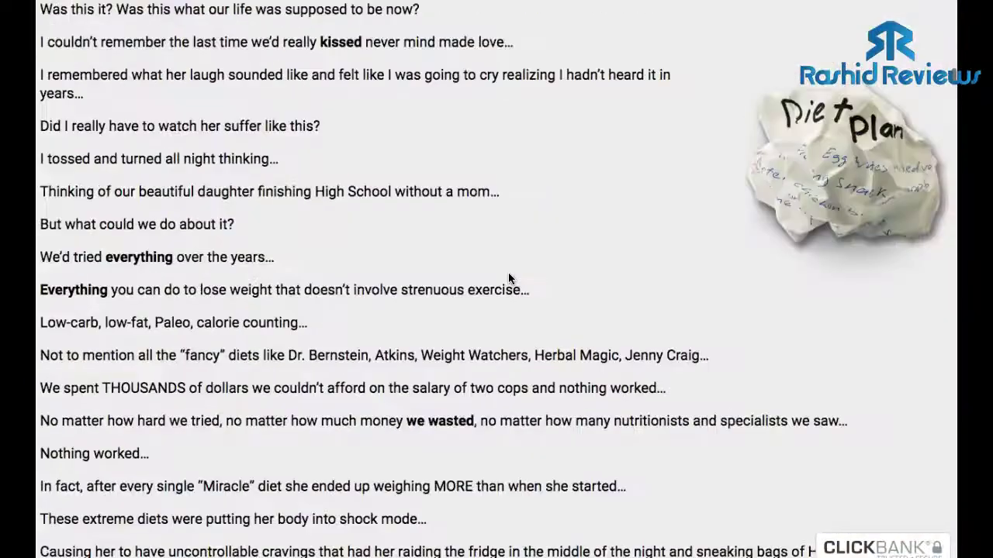
scroll(509, 278, up, 20)
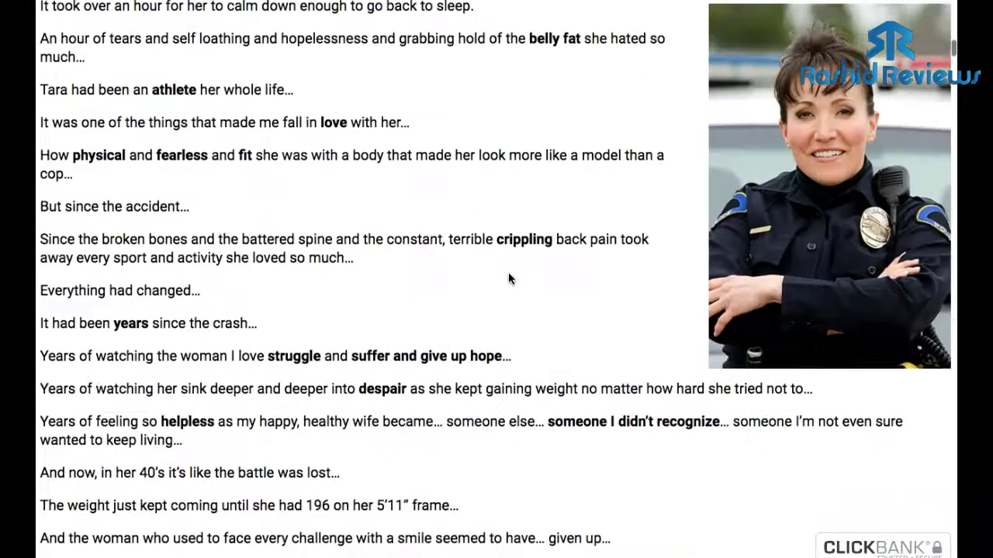
scroll(550, 239, up, 20)
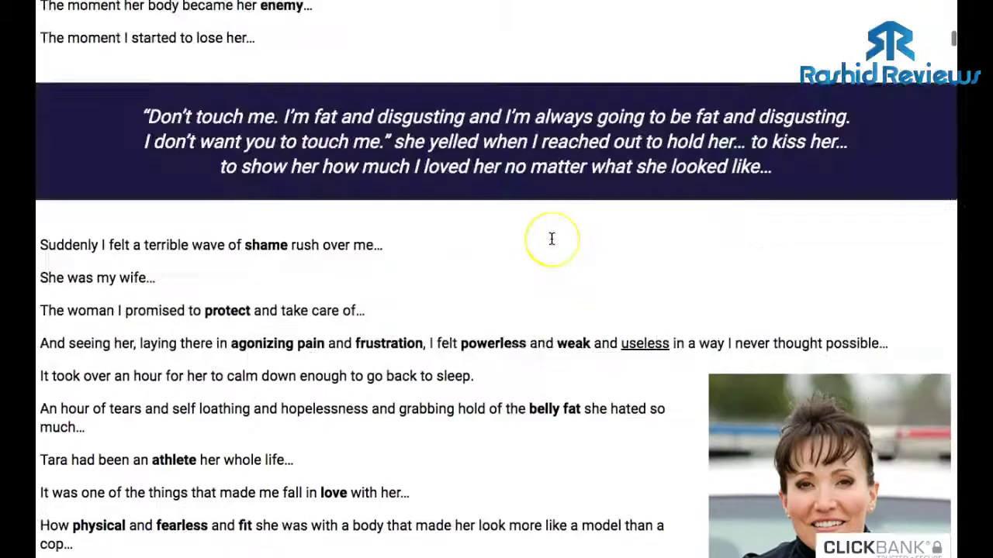
scroll(551, 239, up, 10)
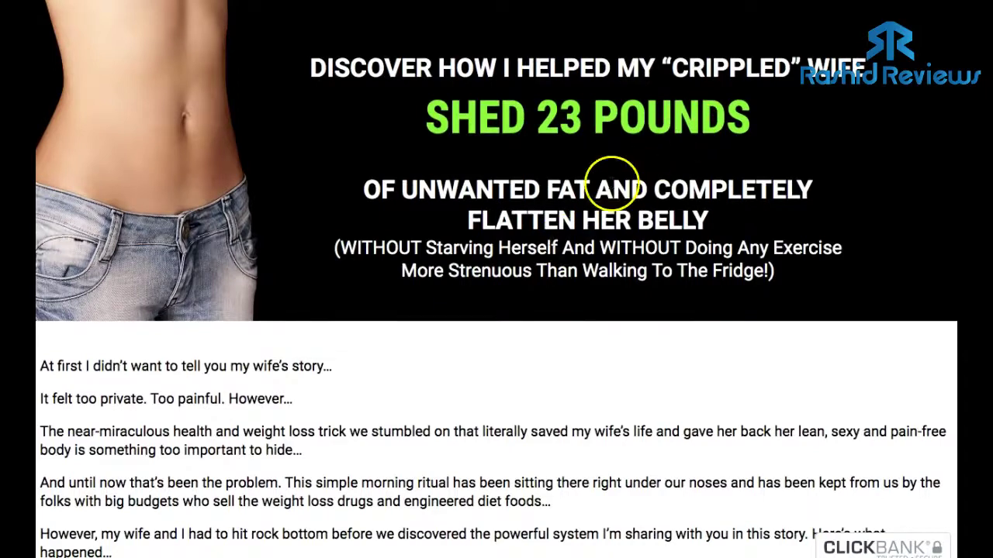
Examine the headline banner and the opening of the wife's story on the text sales page again.
scroll(384, 193, down, 5)
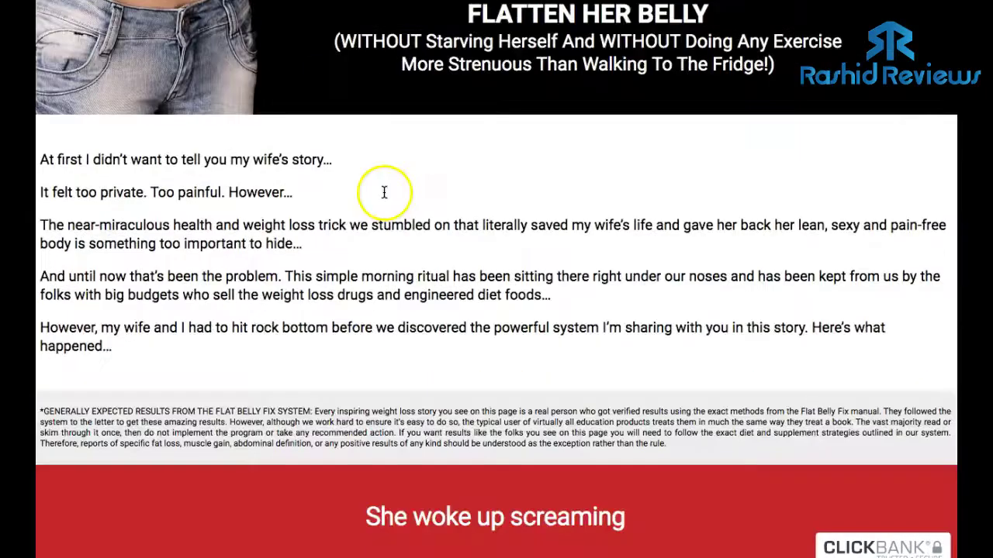
scroll(383, 193, up, 5)
scroll(355, 195, down, 2)
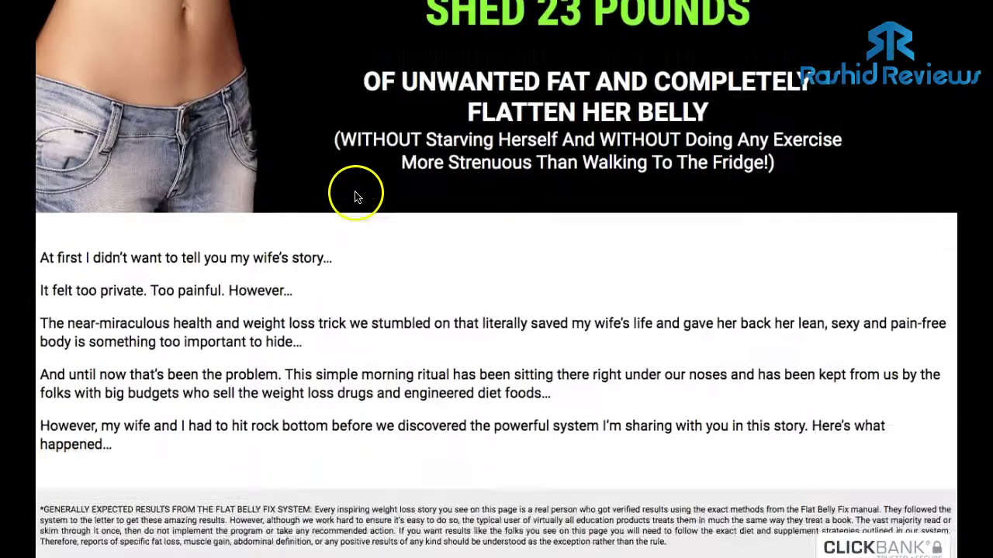
scroll(348, 195, up, 2)
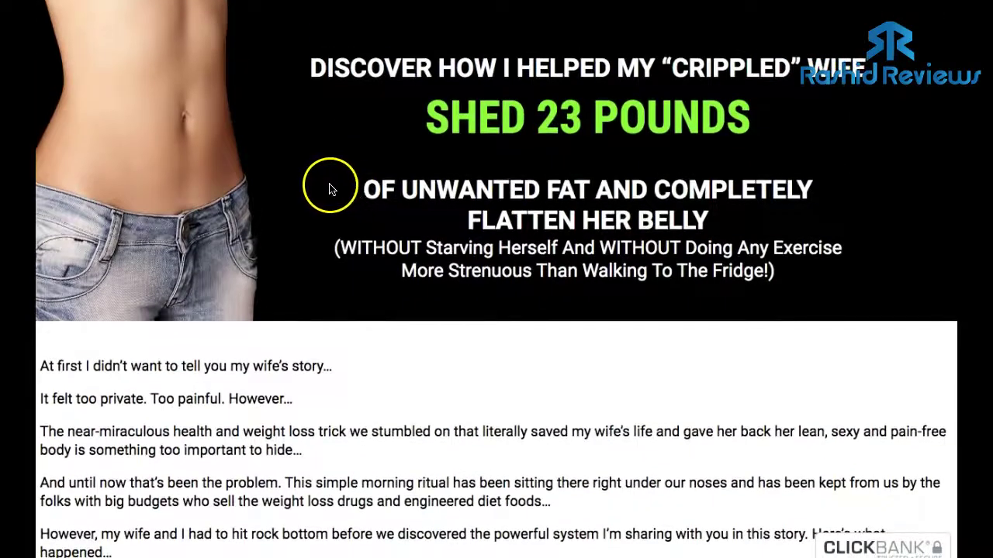
scroll(257, 163, down, 10)
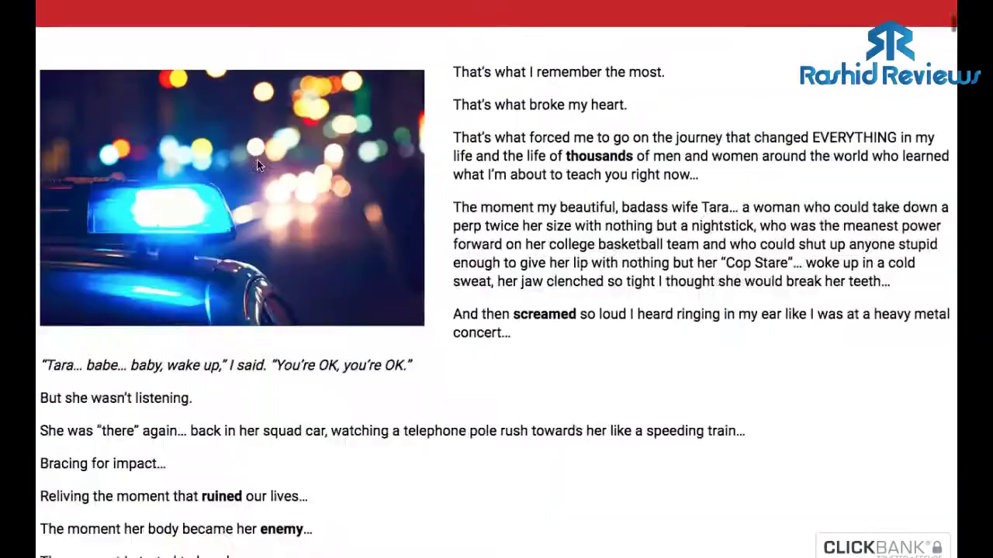
scroll(257, 162, up, 10)
click(255, 163)
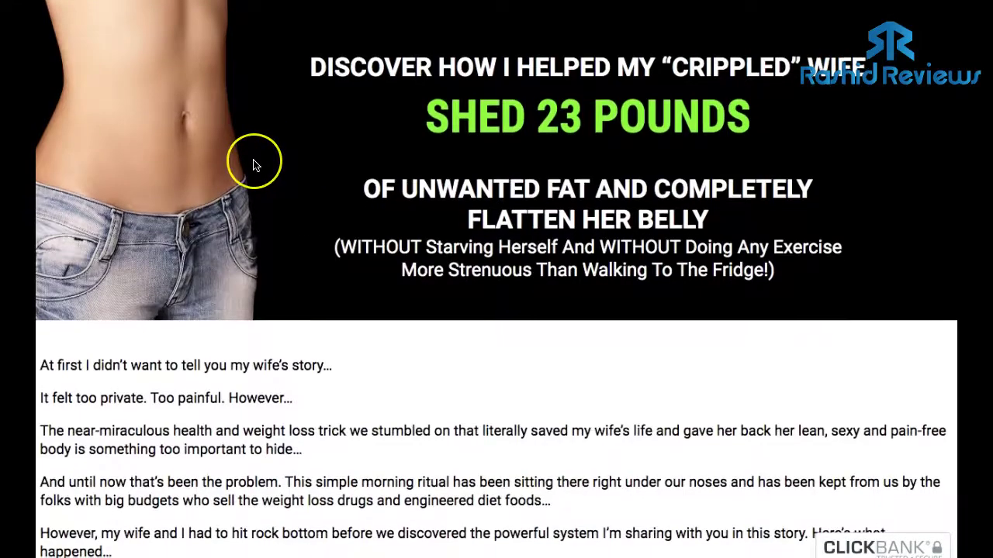
scroll(255, 165, down, 10)
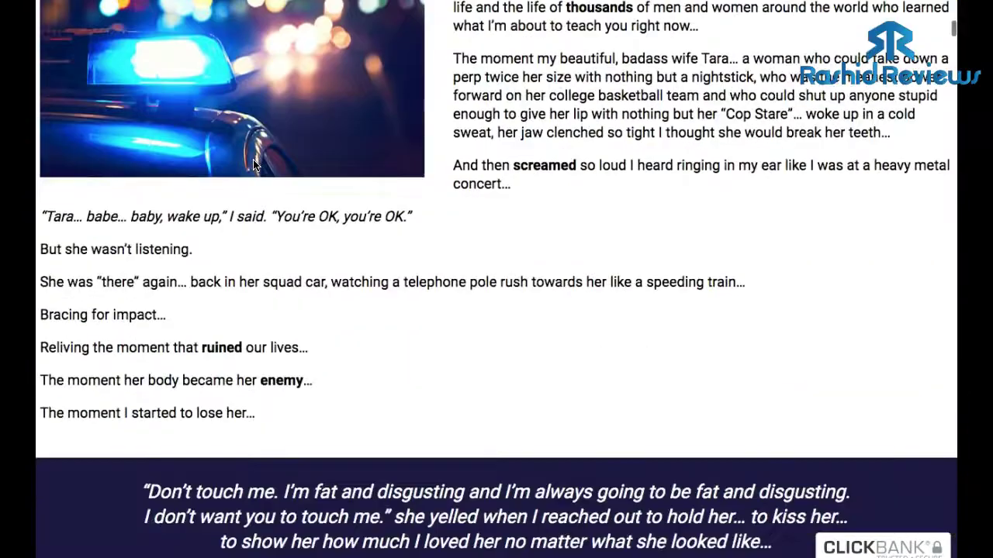
scroll(255, 165, up, 10)
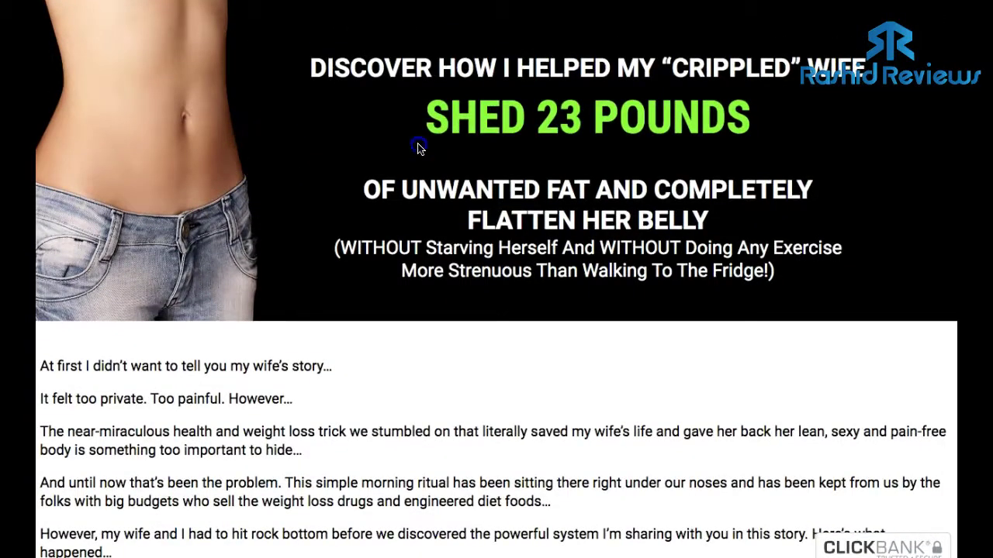
Check which saving options the headline banner and the police-light photo offer on the sales page.
right_click(371, 150)
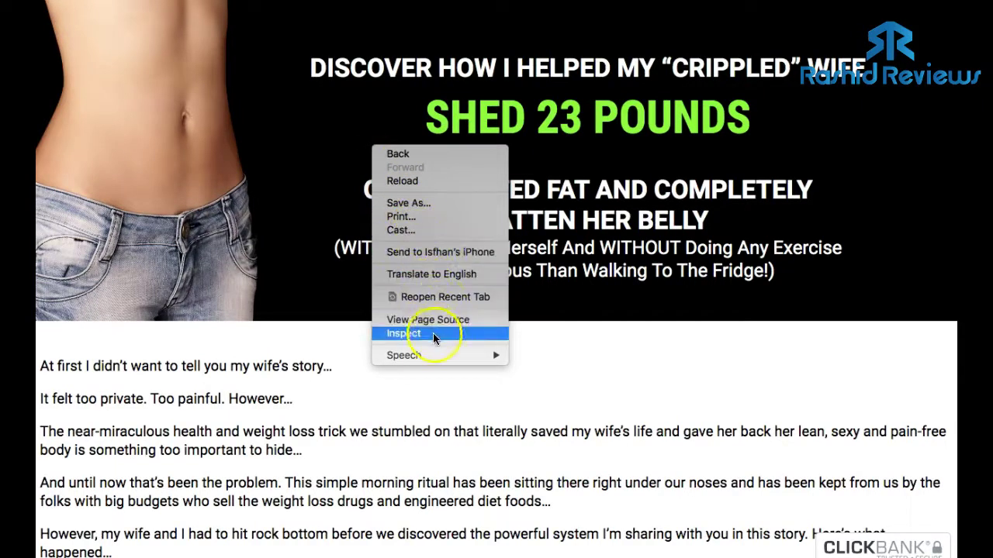
click(345, 366)
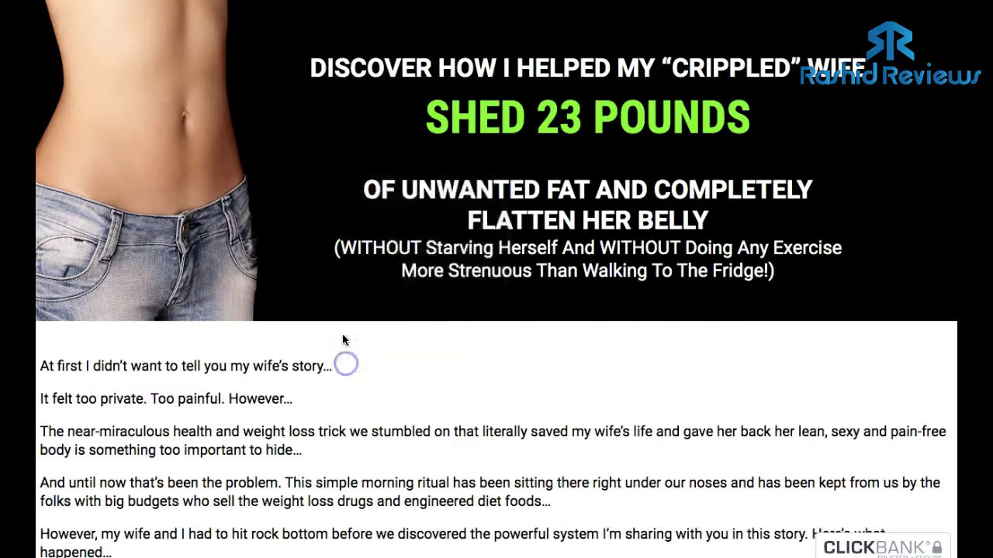
scroll(344, 341, down, 10)
right_click(247, 309)
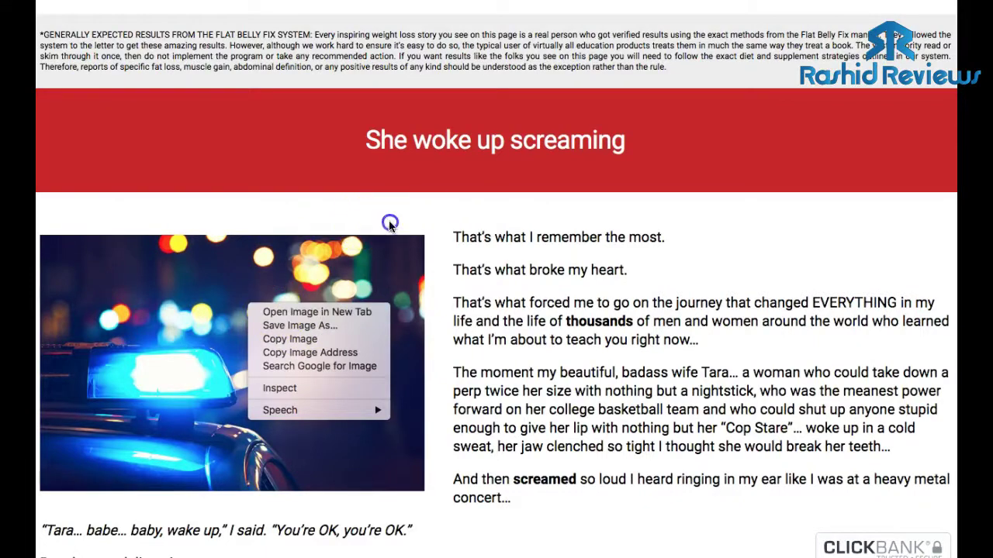
click(389, 224)
scroll(393, 223, up, 7)
Check the headline banner again for an image-saving option, and mark out the whole banner area from photo to headline text.
right_click(259, 103)
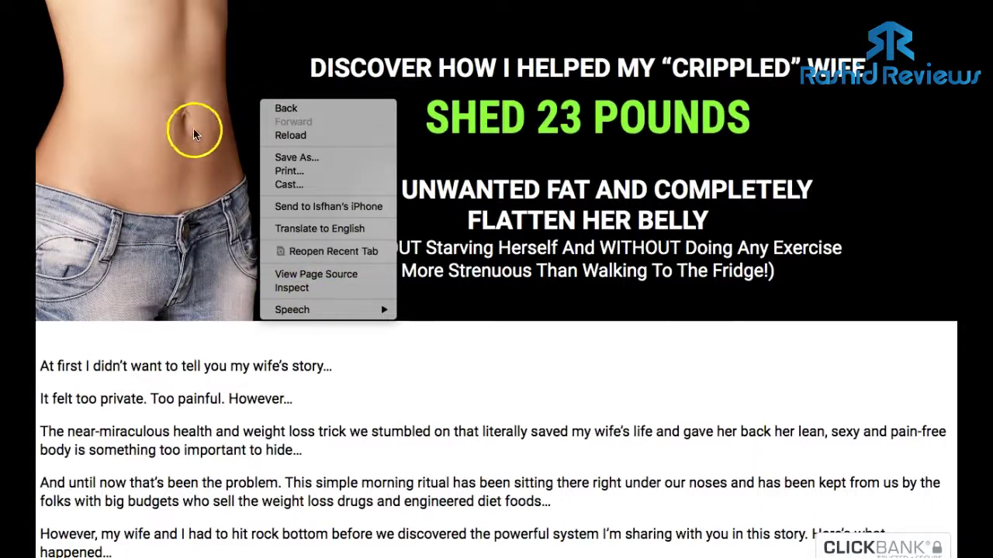
click(421, 353)
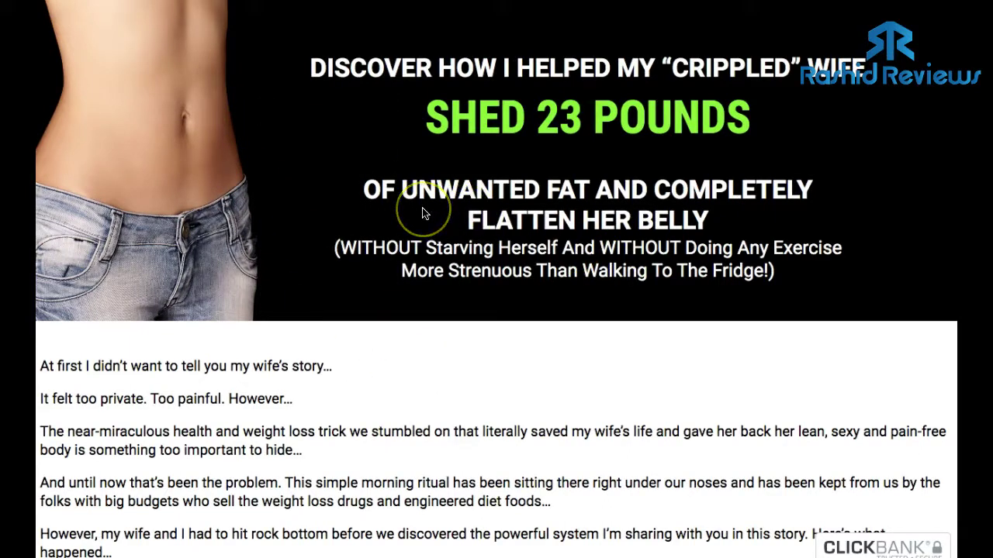
click(451, 211)
drag(38, 6, 954, 326)
Skim the sales letter from the banner through the backstory and capsaicin research to the wife's before-and-after photos.
scroll(398, 165, down, 15)
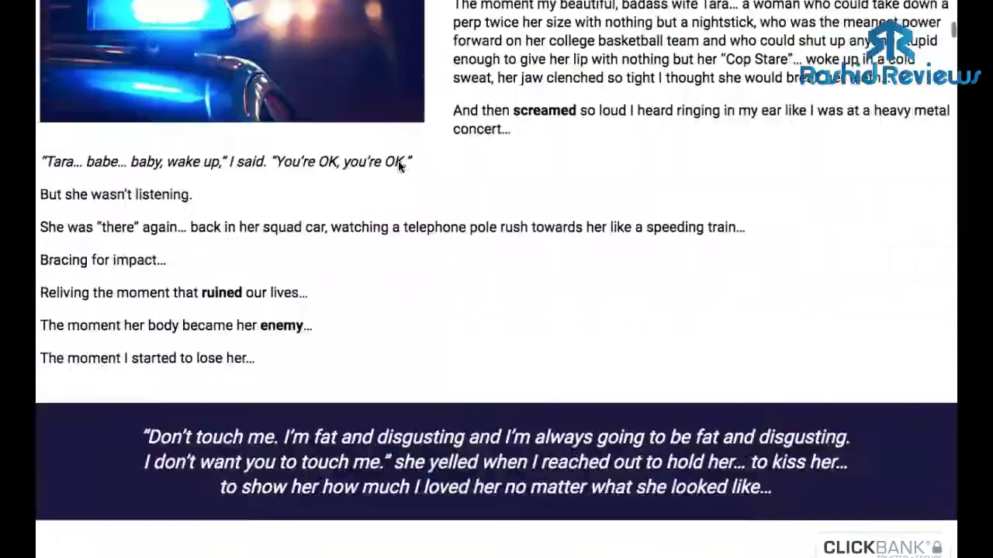
scroll(397, 165, down, 10)
scroll(398, 164, up, 7)
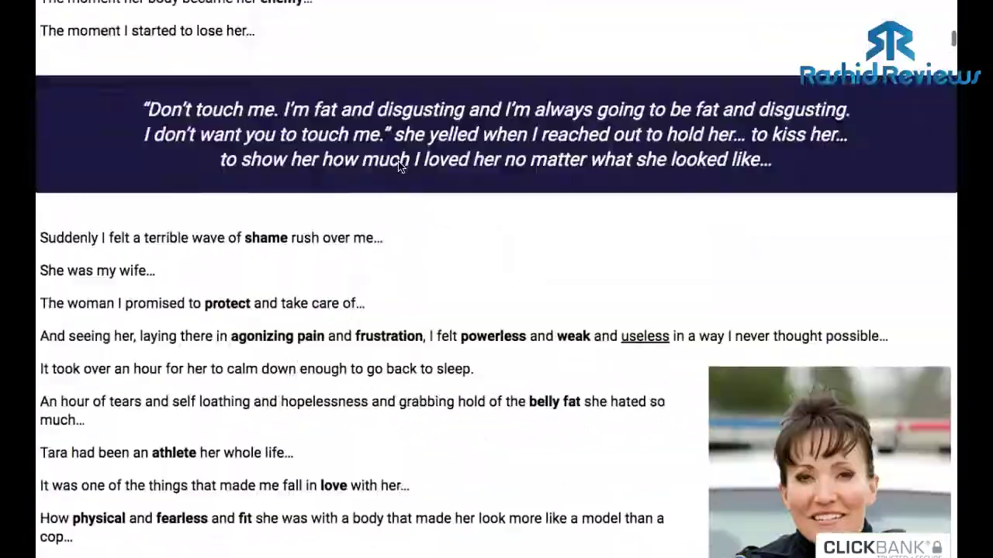
scroll(397, 164, down, 3)
scroll(786, 222, down, 7)
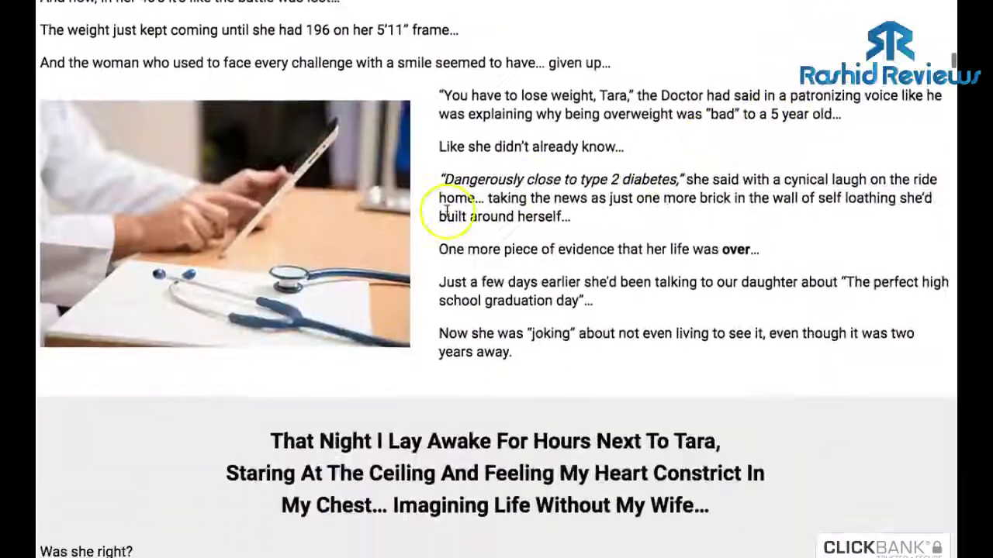
scroll(448, 209, down, 15)
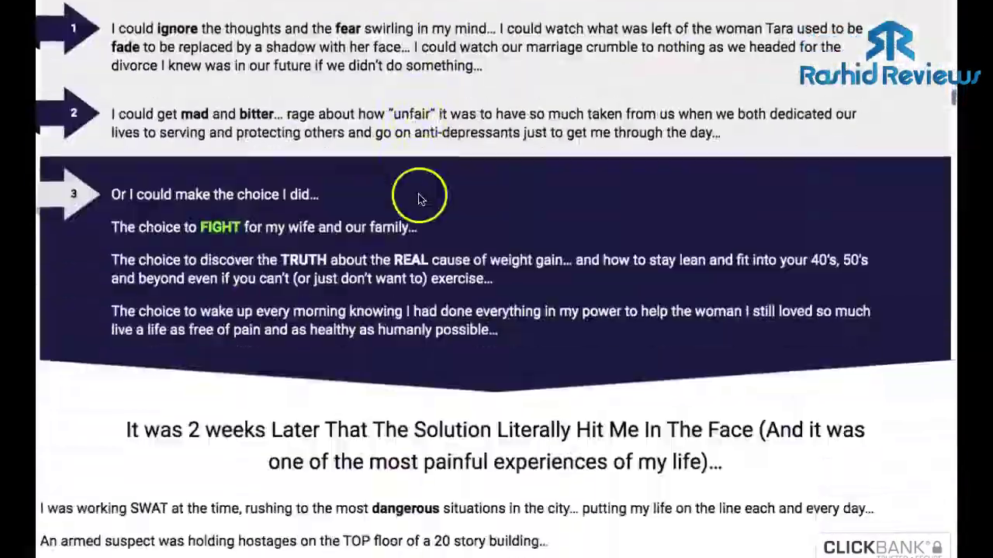
scroll(419, 197, down, 20)
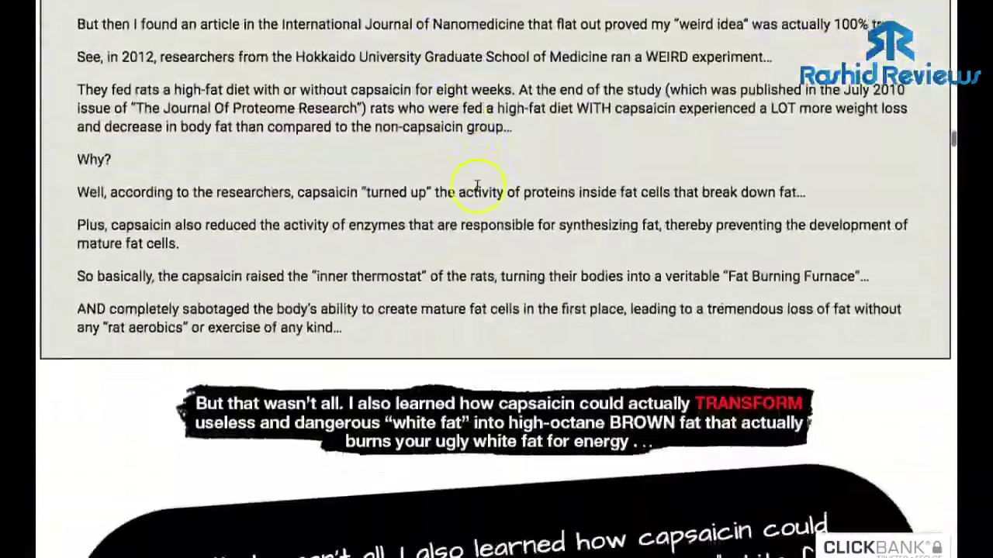
scroll(477, 186, down, 20)
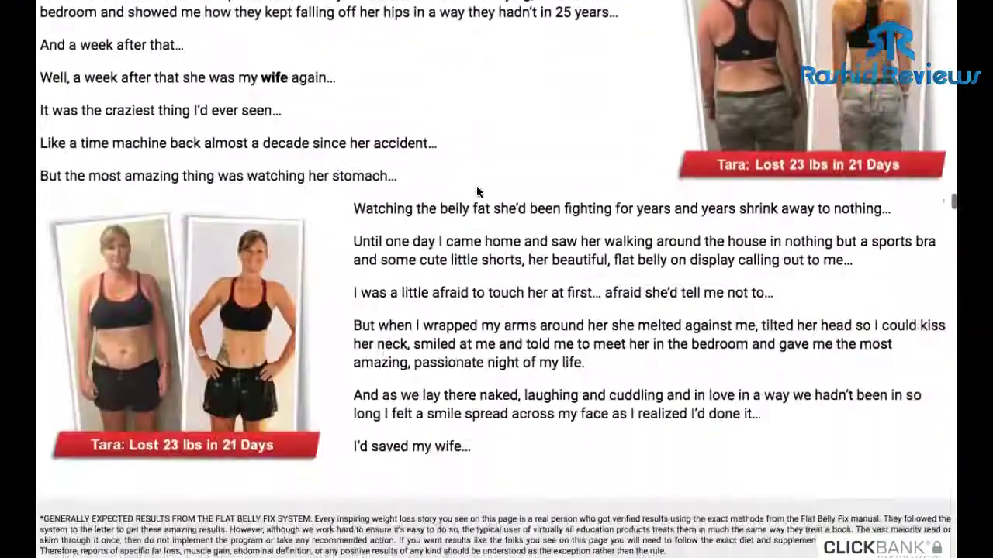
Try to save the wife's front-view before-and-after photo as a JPEG image in the saved pics folder.
scroll(476, 191, down, 4)
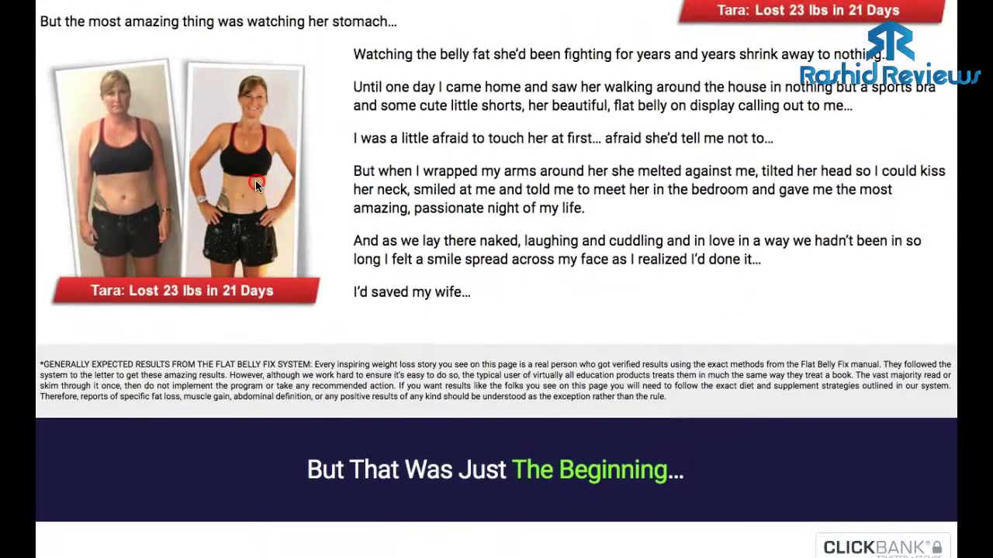
right_click(255, 180)
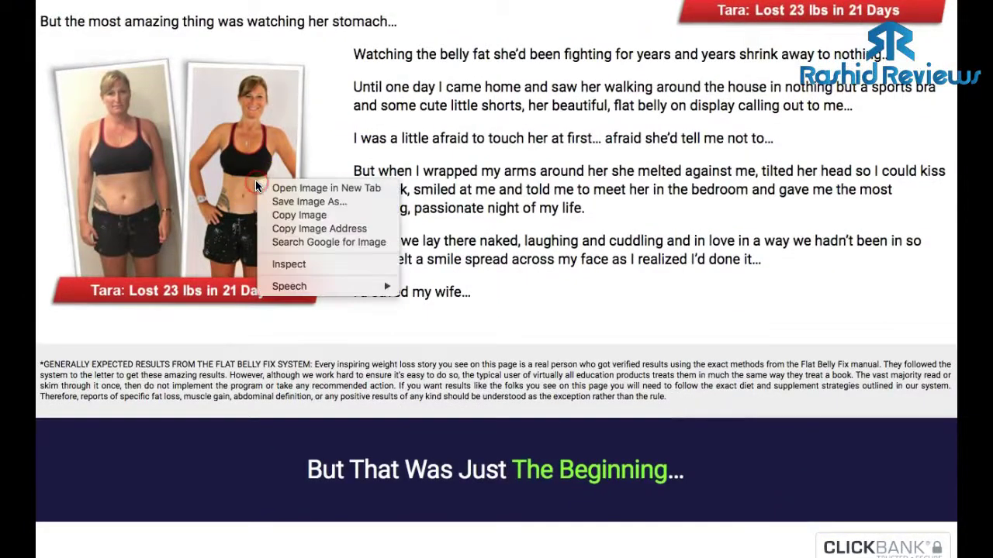
click(307, 202)
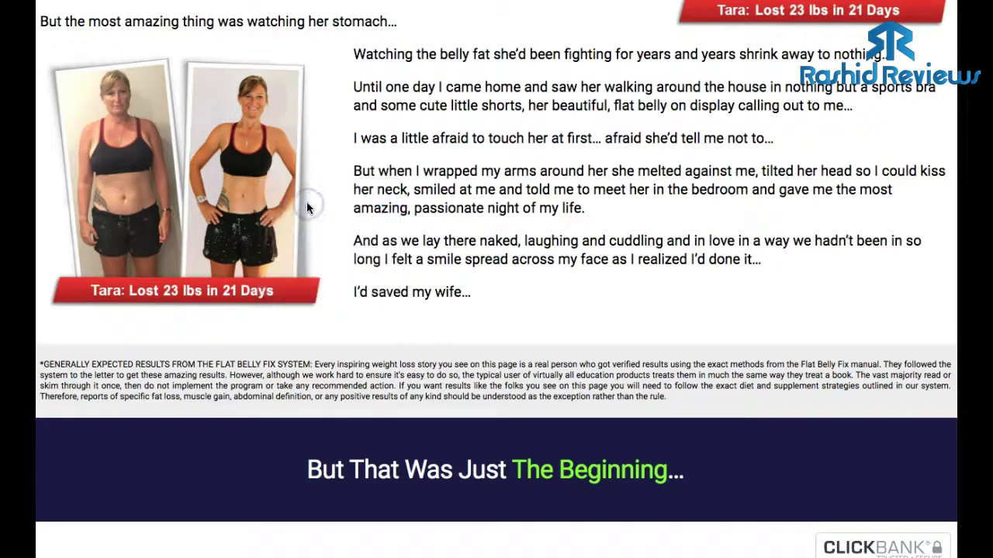
click(491, 52)
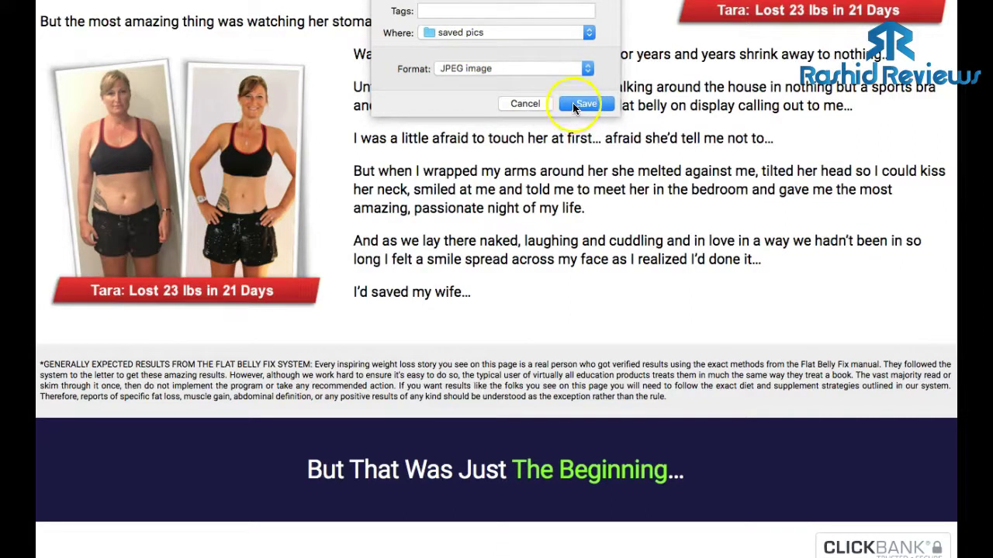
click(526, 104)
Look over the e-book cover, the customer before-and-after photos and the program description for usable page images.
scroll(364, 127, up, 4)
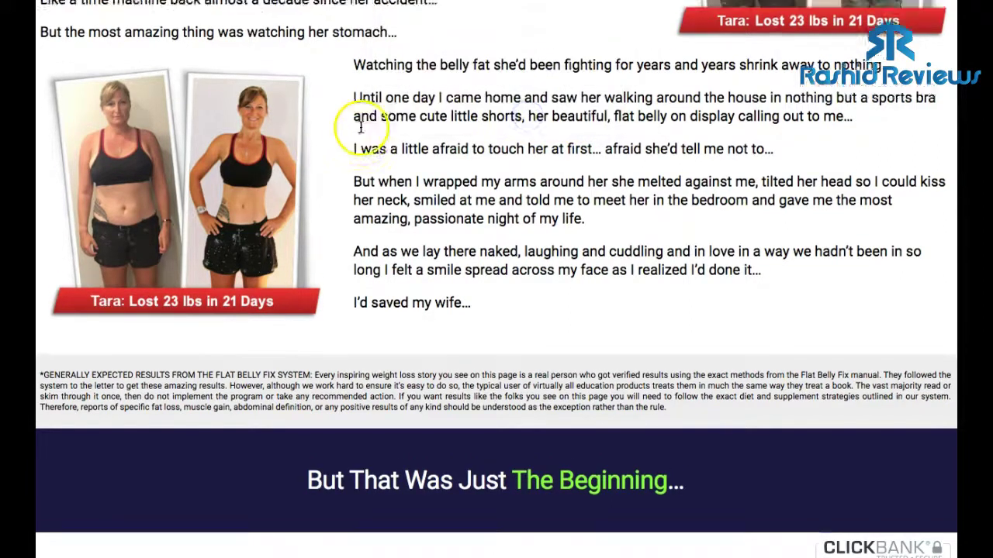
scroll(361, 128, down, 3)
scroll(362, 128, down, 15)
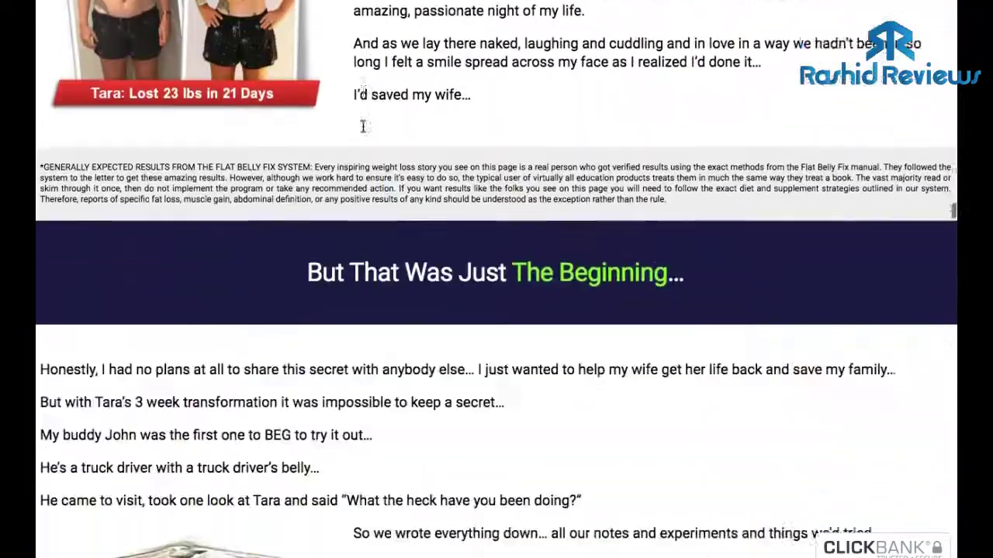
scroll(363, 129, down, 1)
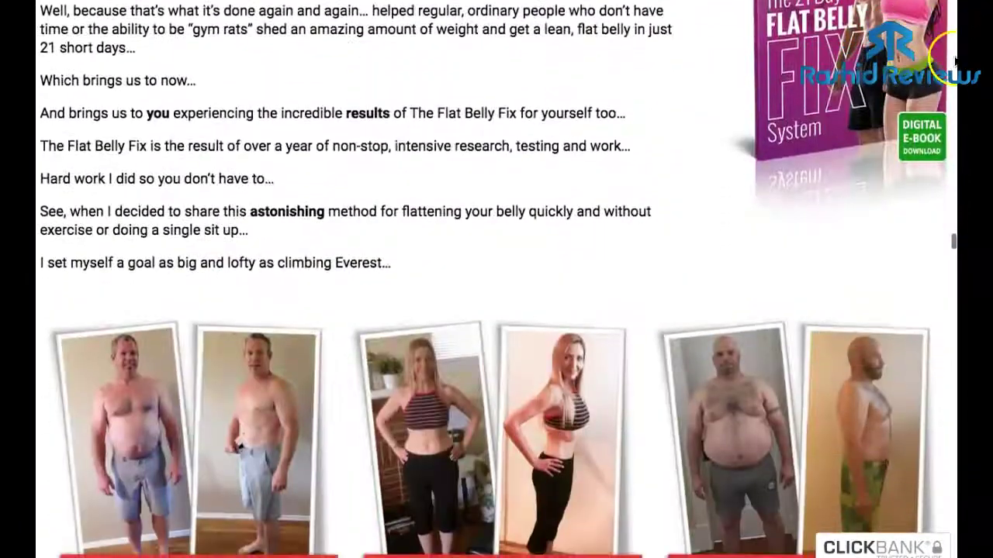
scroll(857, 85, up, 1)
scroll(857, 84, down, 1)
click(853, 87)
scroll(853, 89, down, 9)
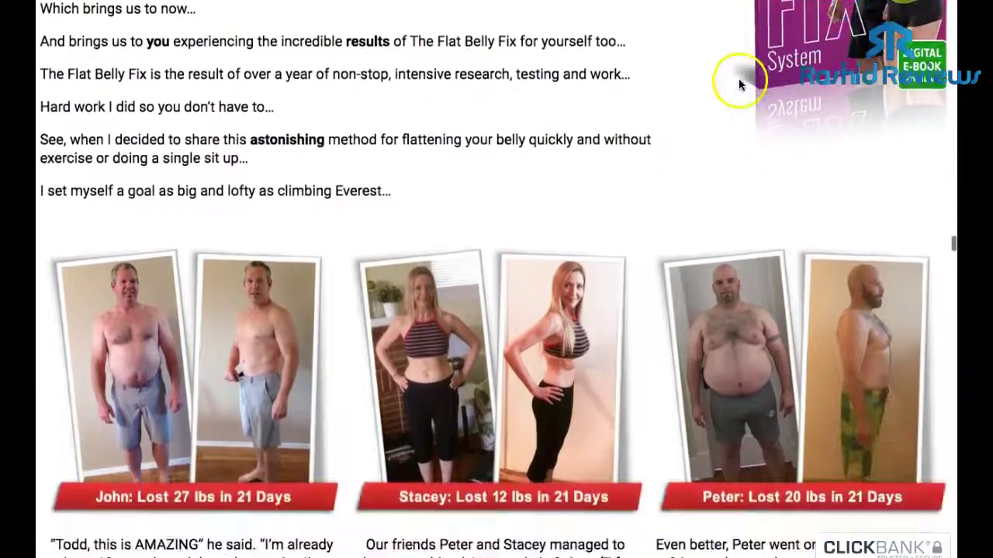
scroll(606, 166, down, 15)
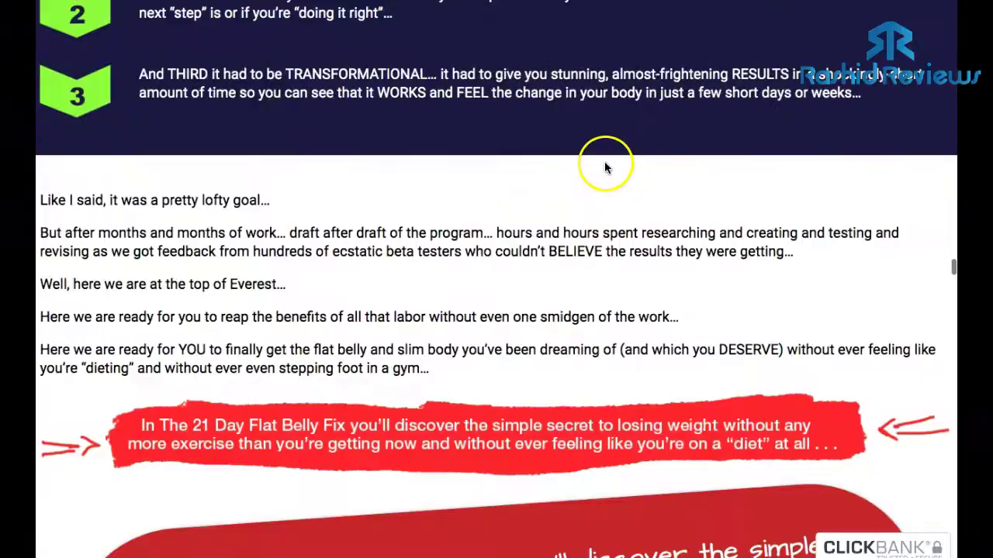
scroll(606, 165, down, 20)
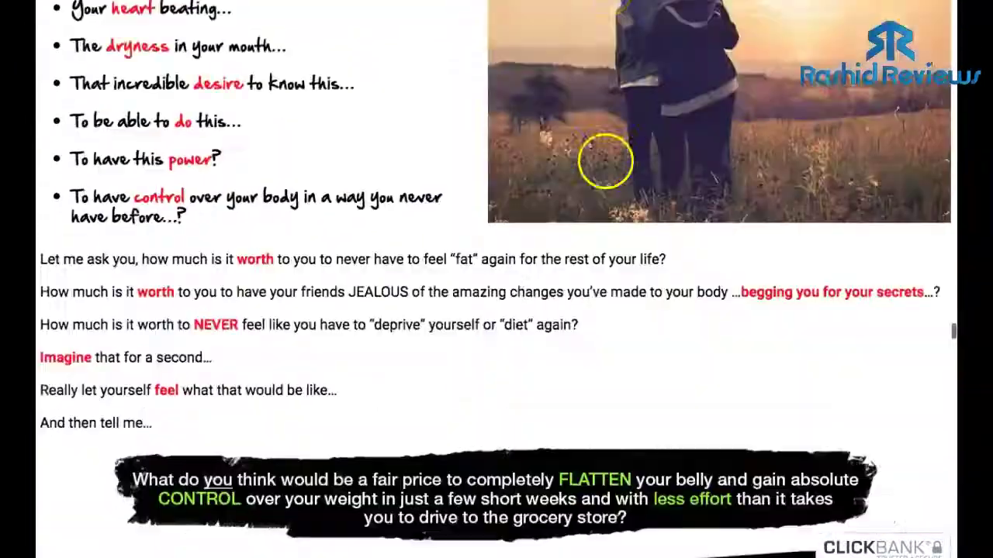
Examine the YES! Order Now button graphic and the 60-day money-back guarantee badge in the offer section.
scroll(605, 159, down, 6)
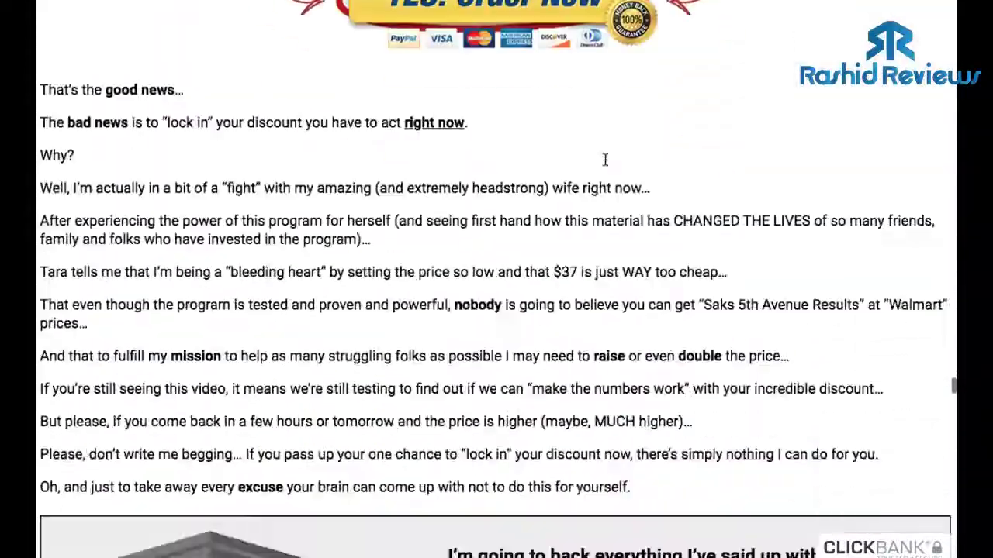
scroll(603, 160, up, 1)
click(511, 143)
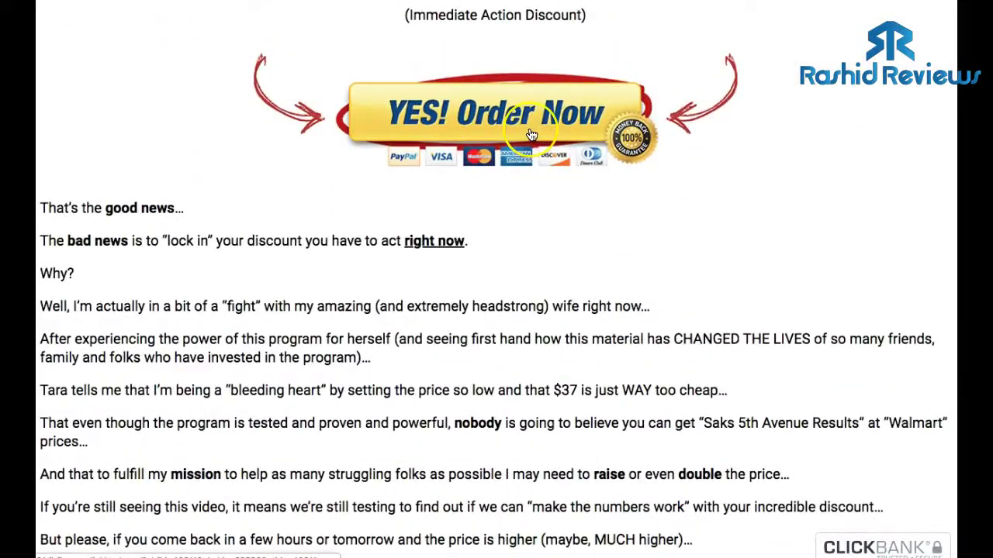
scroll(518, 132, down, 7)
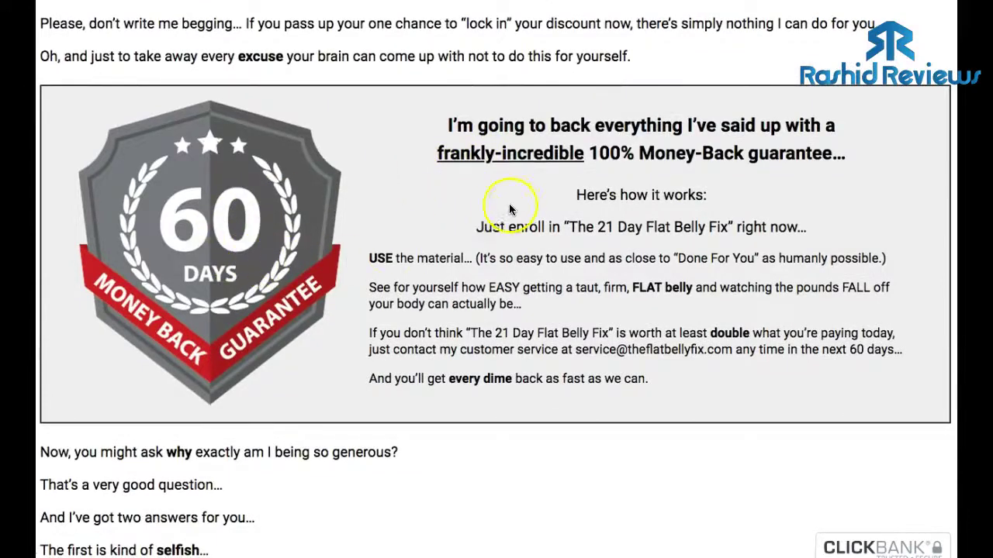
scroll(509, 206, down, 3)
scroll(511, 206, up, 7)
scroll(511, 207, down, 3)
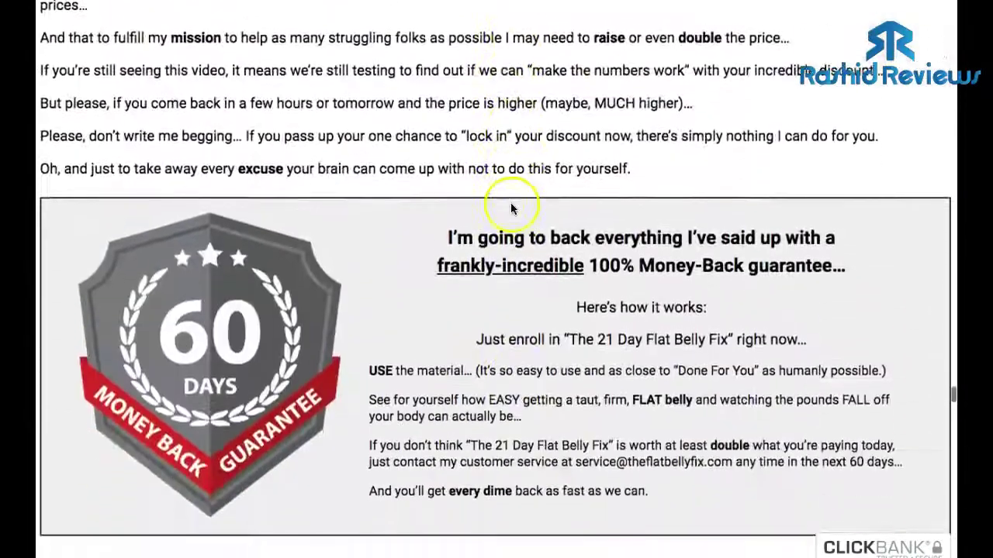
scroll(510, 208, down, 1)
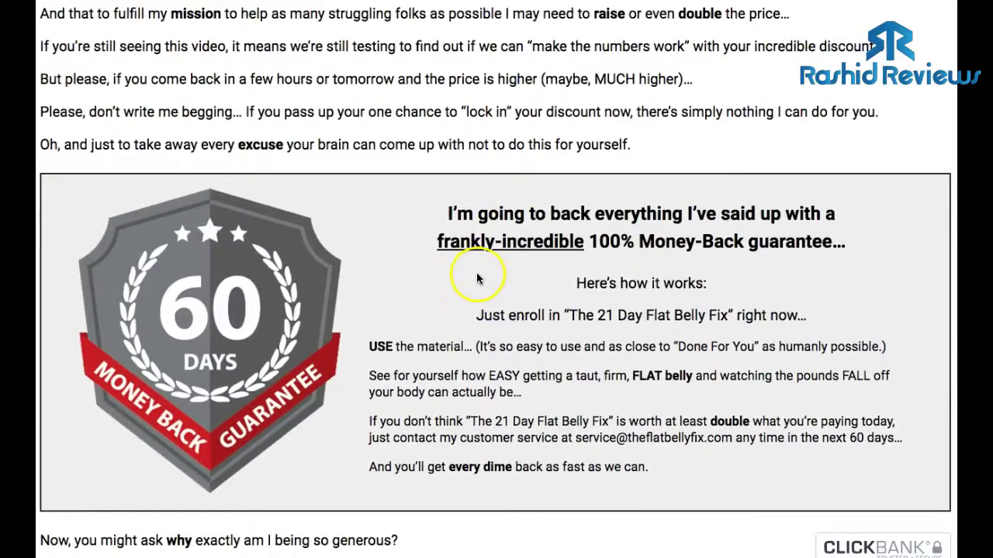
Review the sales letter in reverse from the guarantee through the offer and customer photos to the early story.
scroll(473, 279, up, 4)
scroll(361, 228, up, 15)
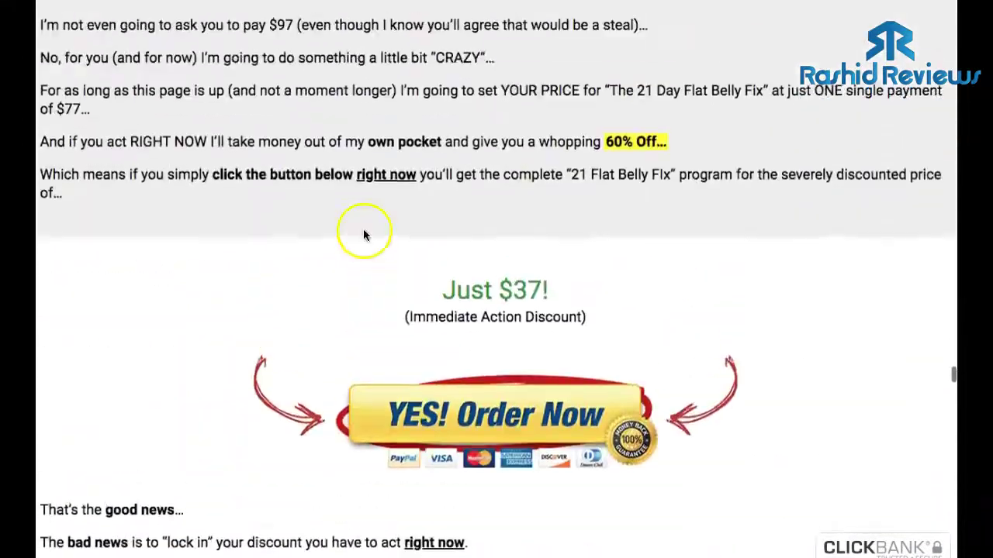
scroll(455, 213, up, 15)
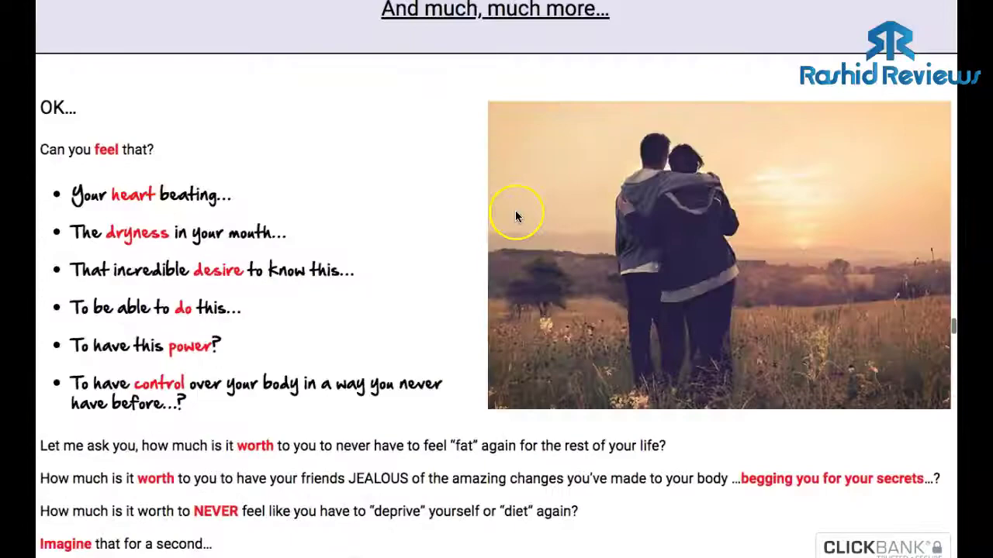
scroll(515, 210, up, 15)
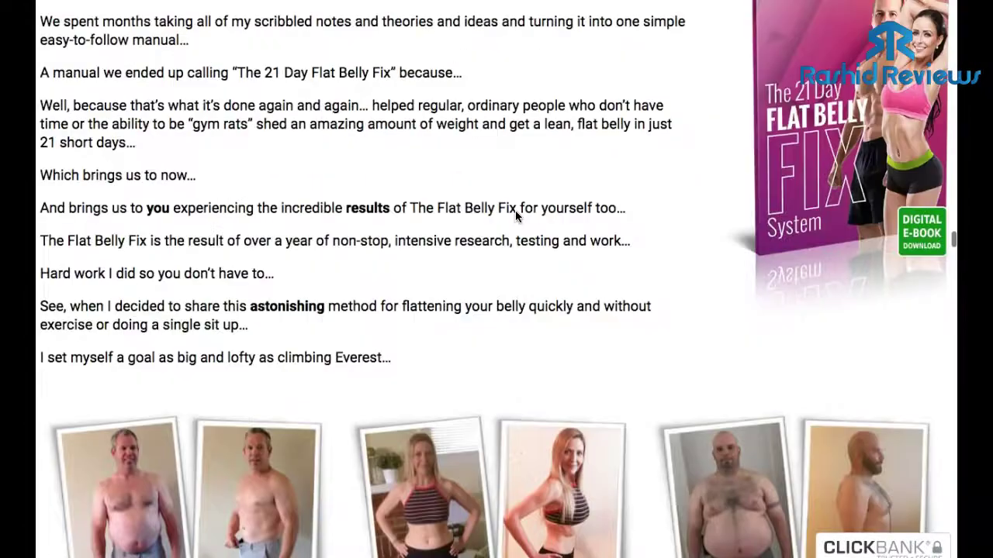
scroll(515, 216, up, 15)
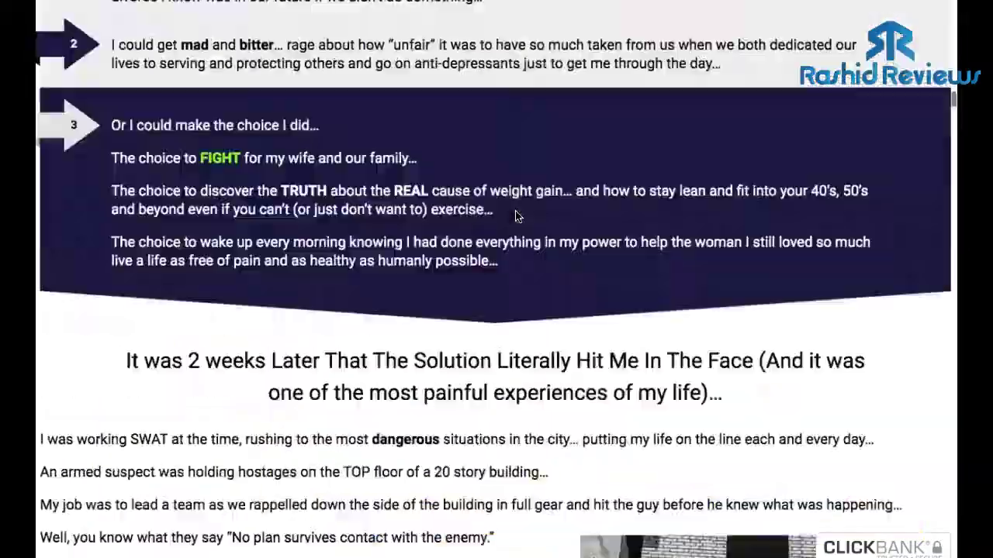
scroll(515, 211, up, 10)
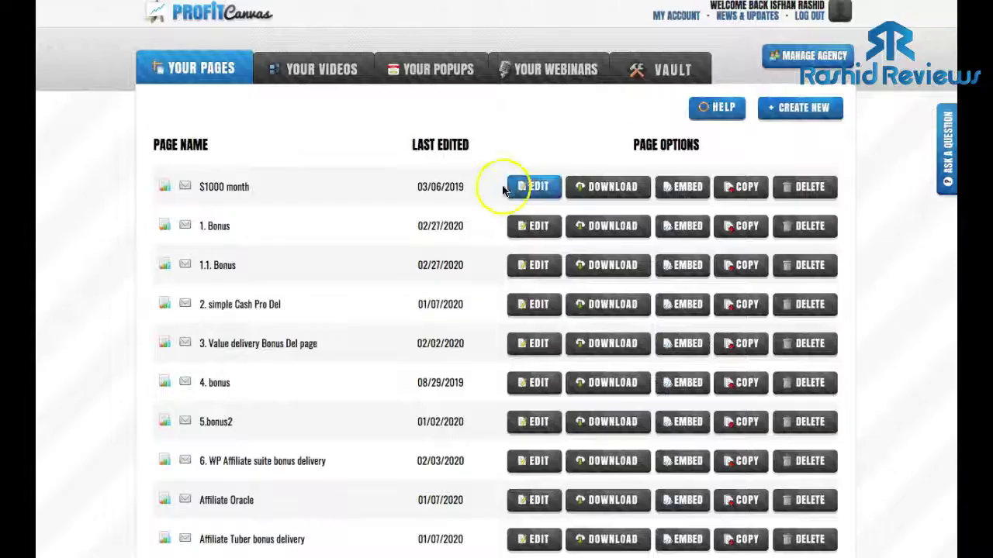
Create a new page named Flat Belly Fix.
scroll(437, 167, down, 5)
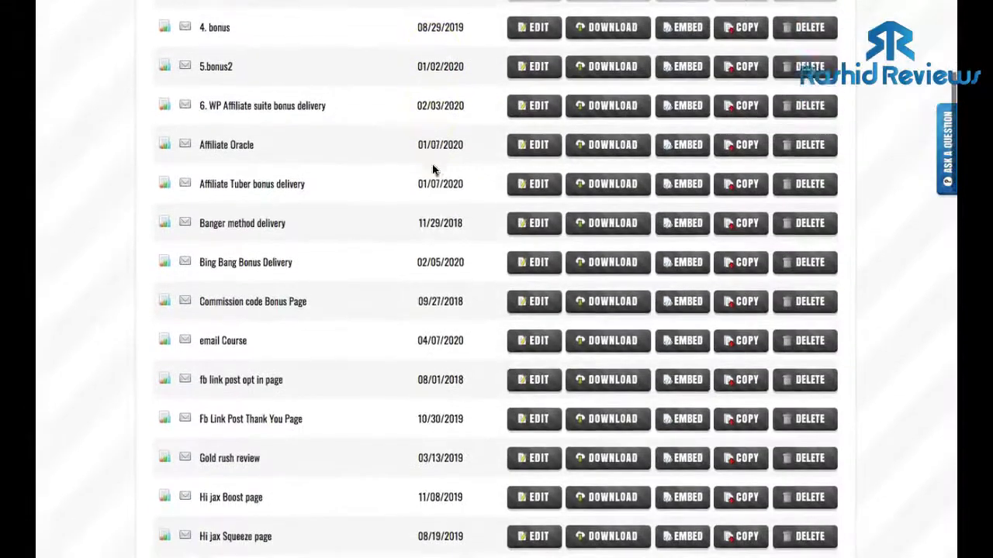
scroll(433, 170, up, 2)
scroll(433, 170, up, 3)
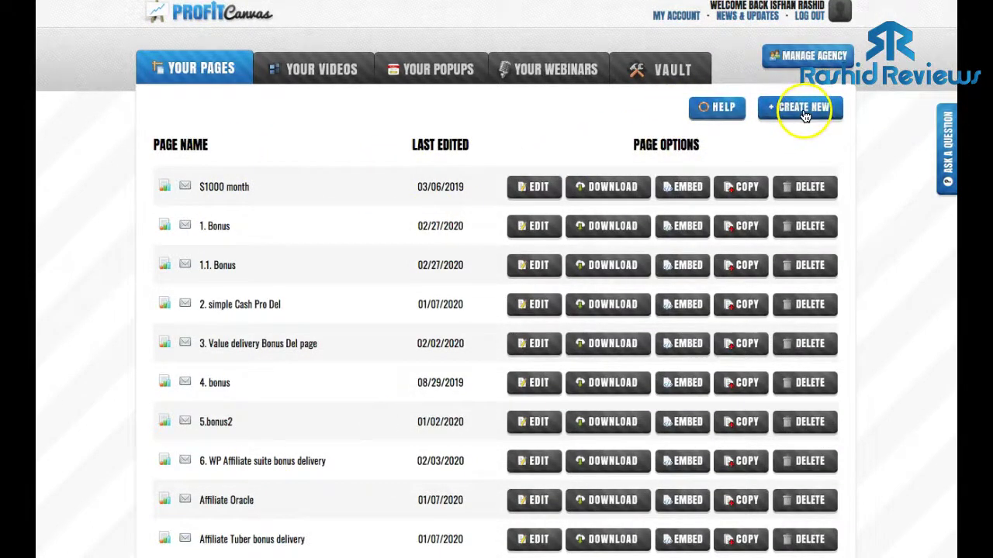
click(804, 114)
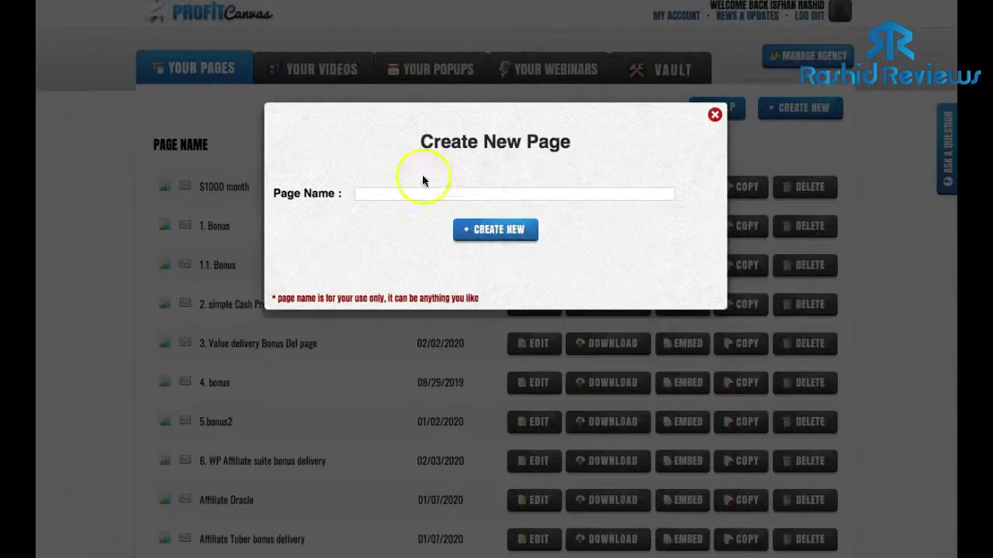
click(398, 193)
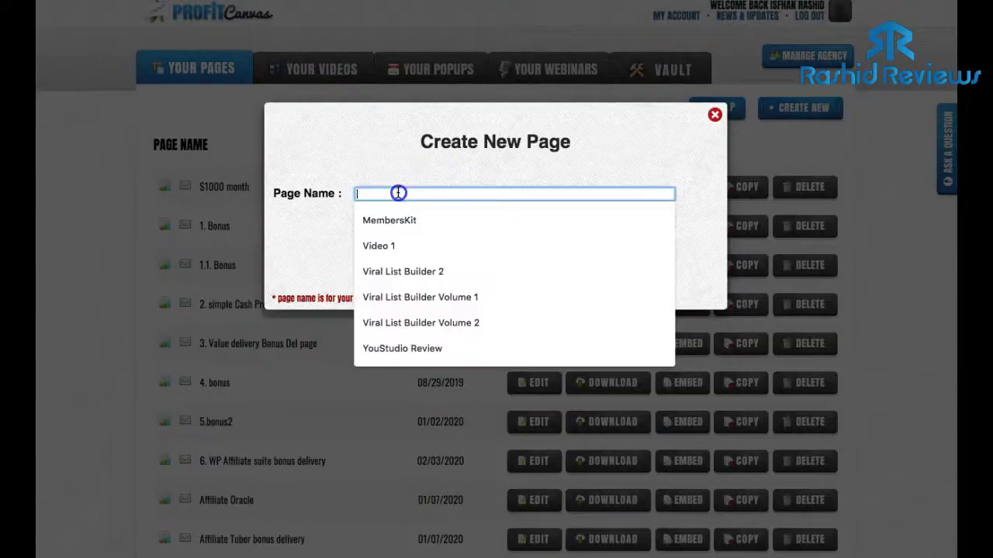
text(F)
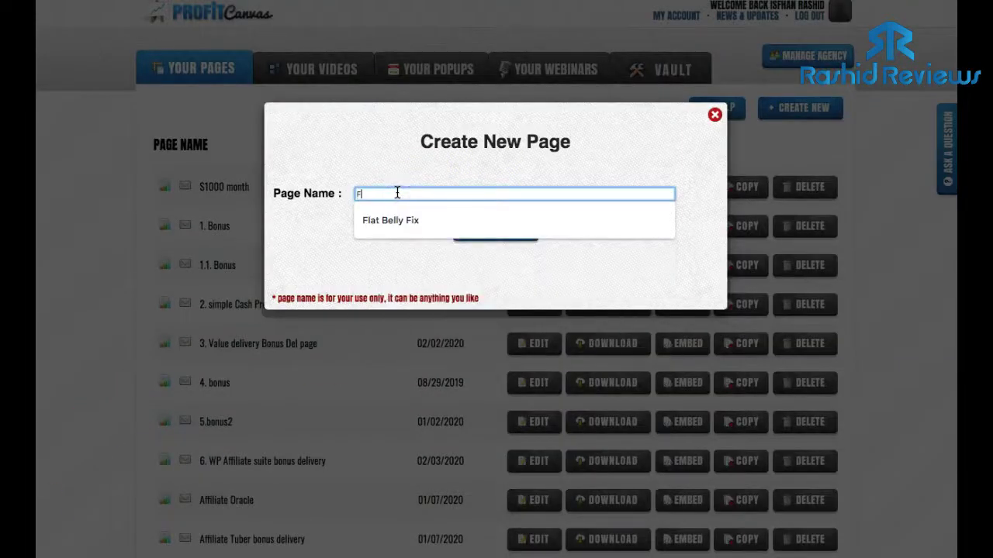
text(la)
click(388, 219)
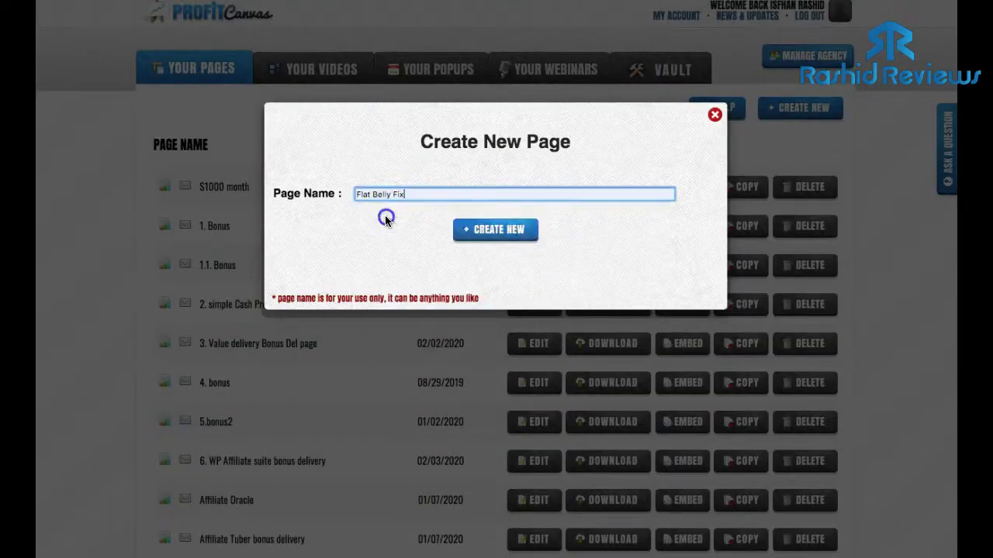
click(494, 231)
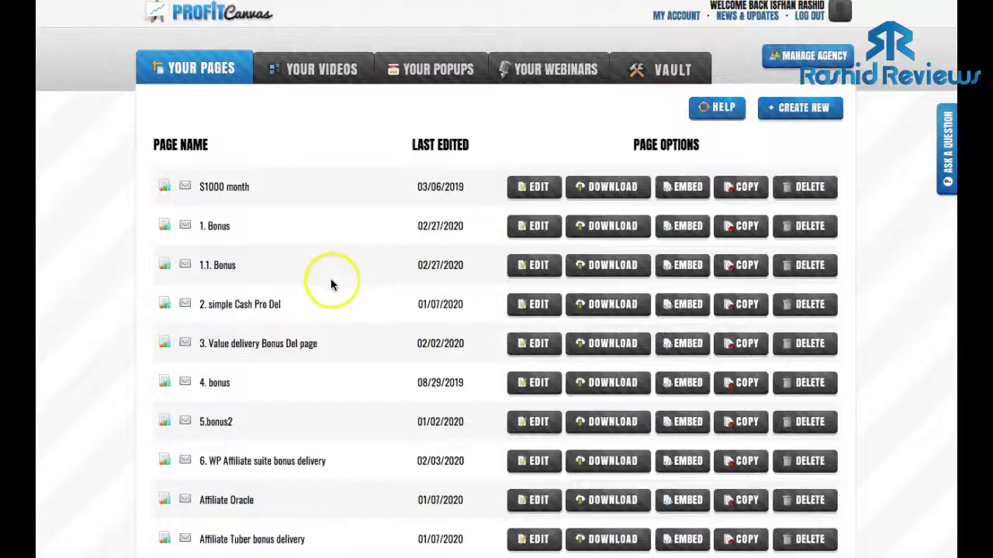
Find the Flat Belly Fix page in the page list and open it for editing.
scroll(350, 272, down, 3)
scroll(258, 150, up, 2)
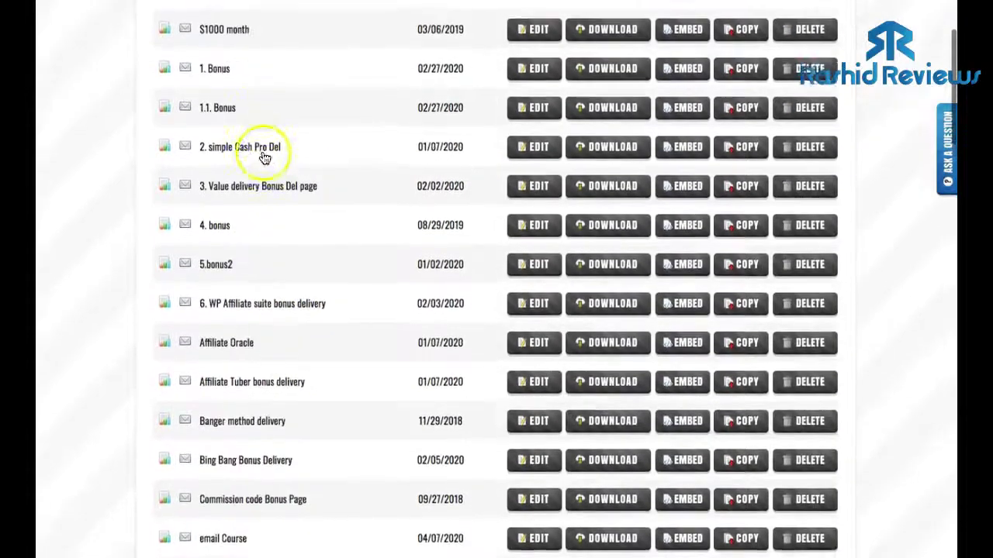
scroll(294, 175, down, 4)
scroll(297, 180, down, 8)
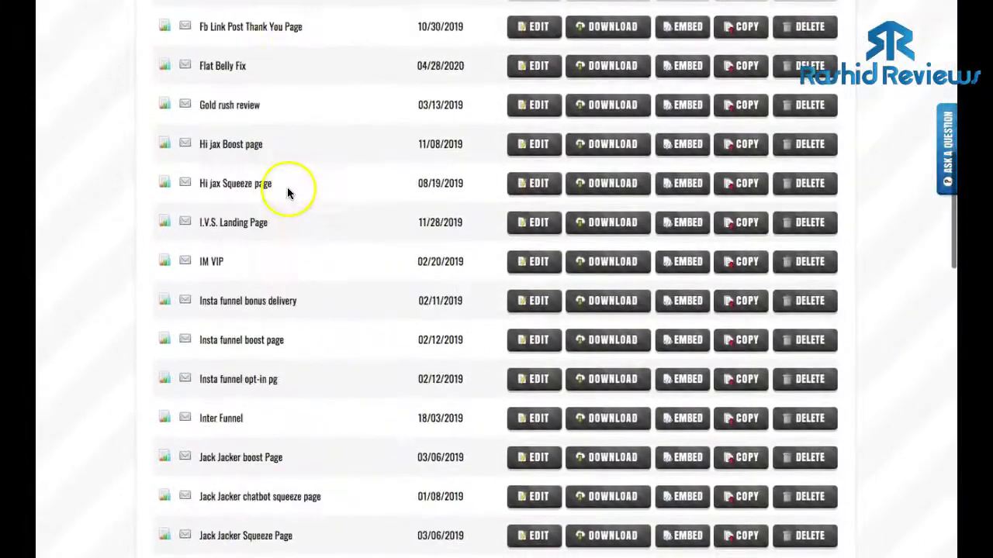
scroll(287, 194, up, 4)
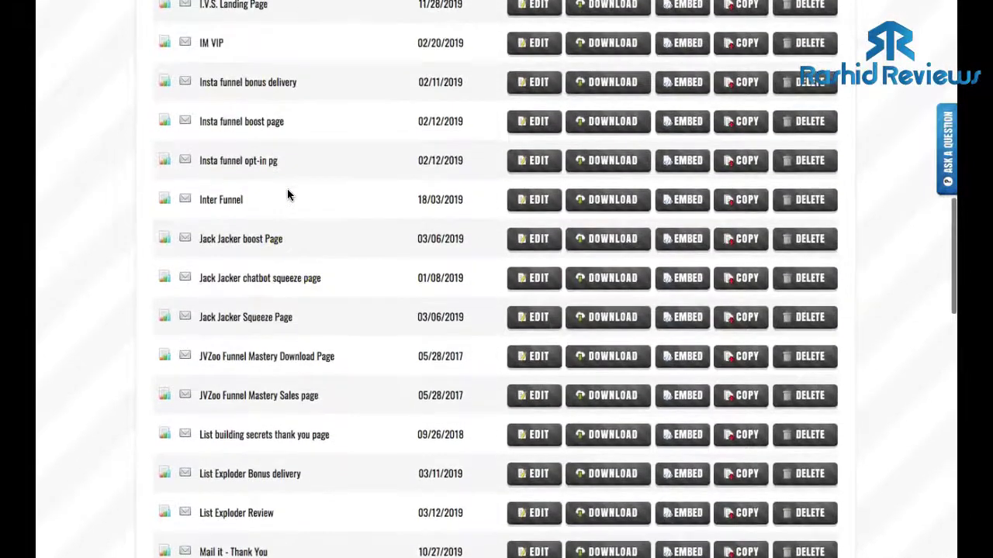
scroll(287, 194, up, 2)
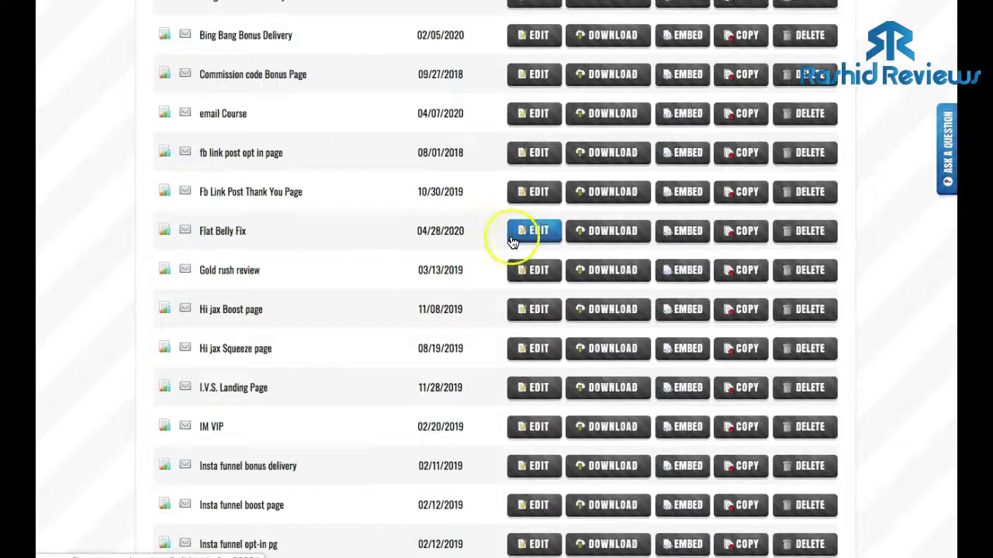
right_click(537, 241)
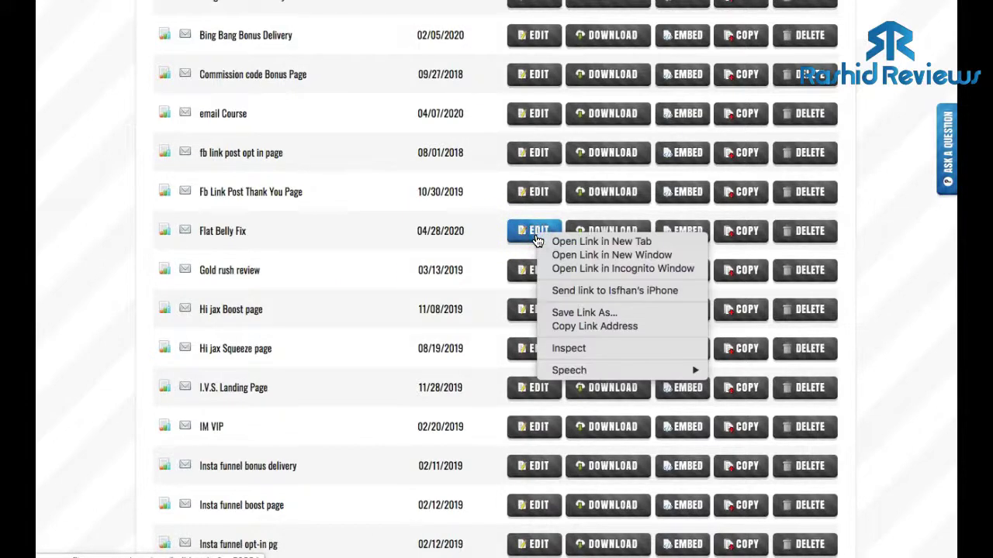
click(532, 237)
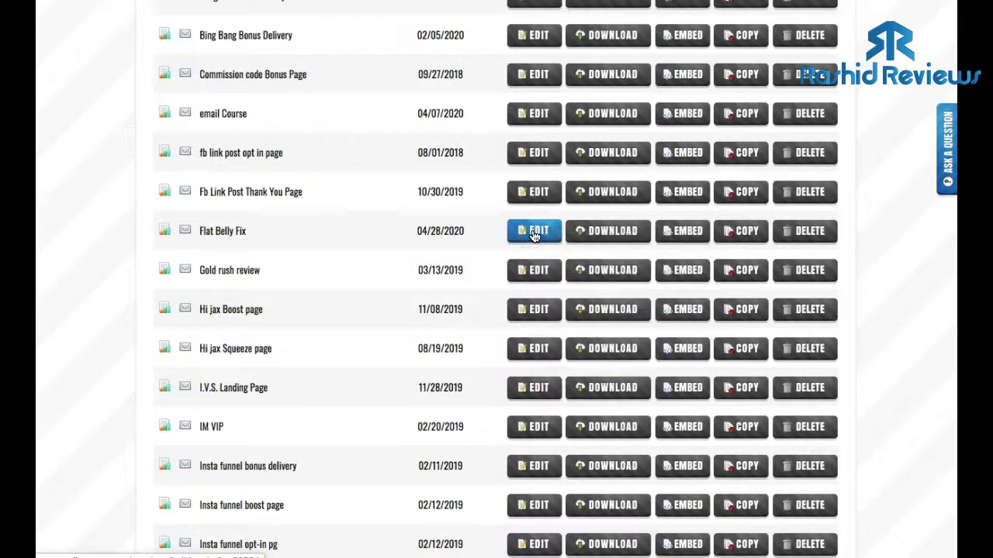
click(535, 233)
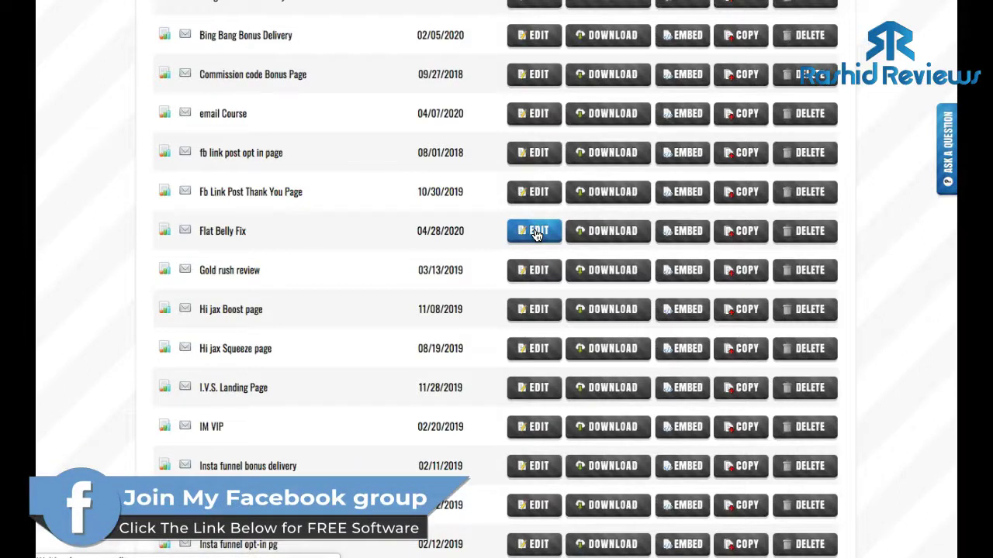
click(512, 229)
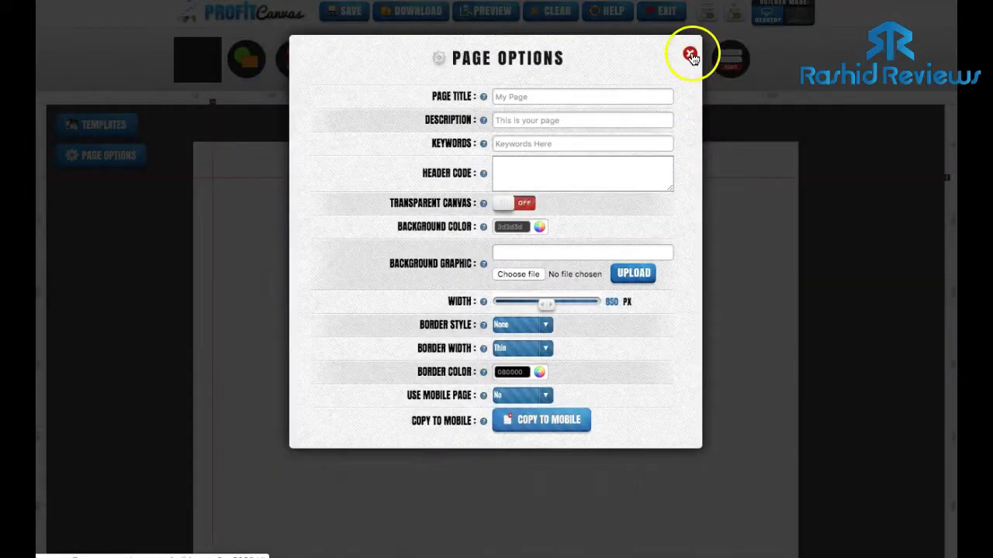
Set the page title to Flat Belly Fix and the page width to 1200 px.
click(504, 97)
double_click(543, 96)
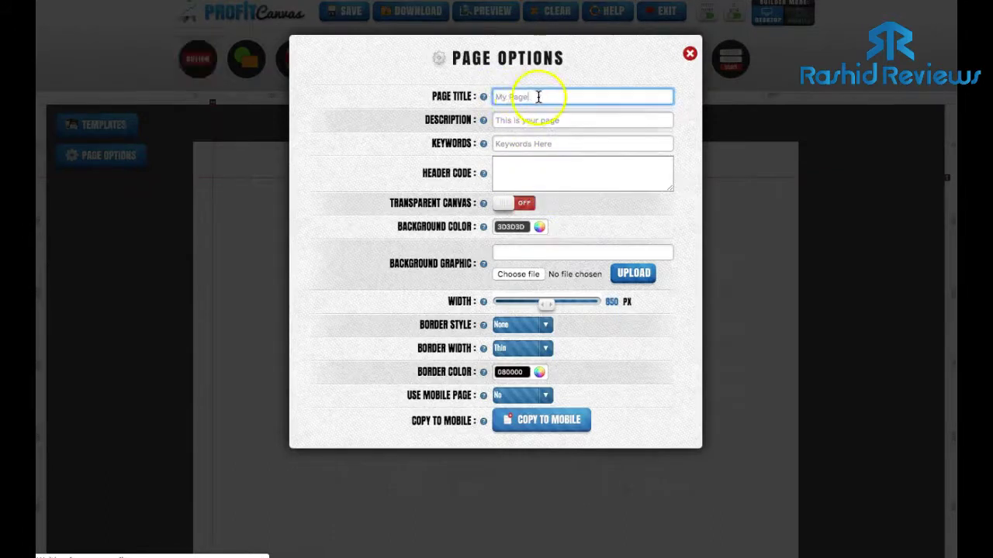
mouse_move(483, 98)
text(F)
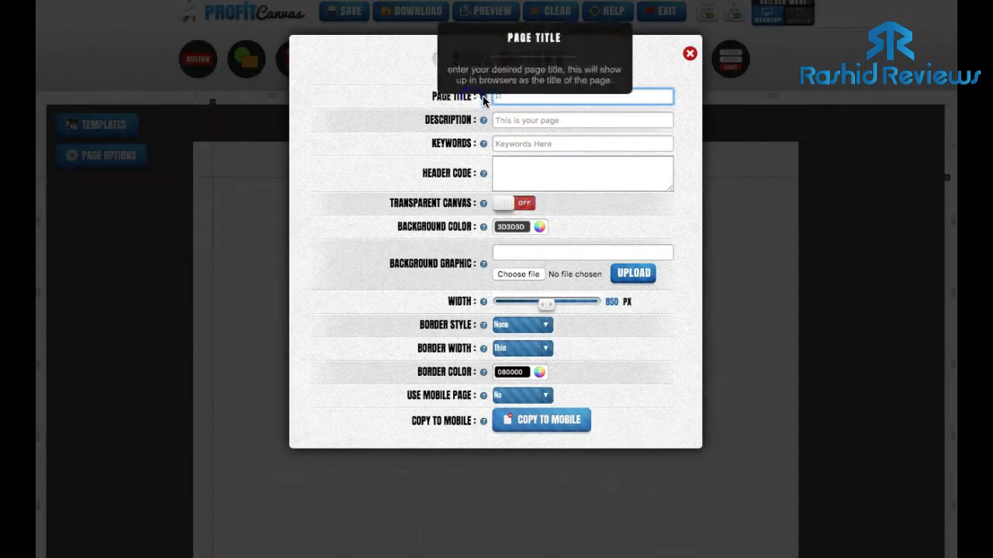
text(lat Belly Fix)
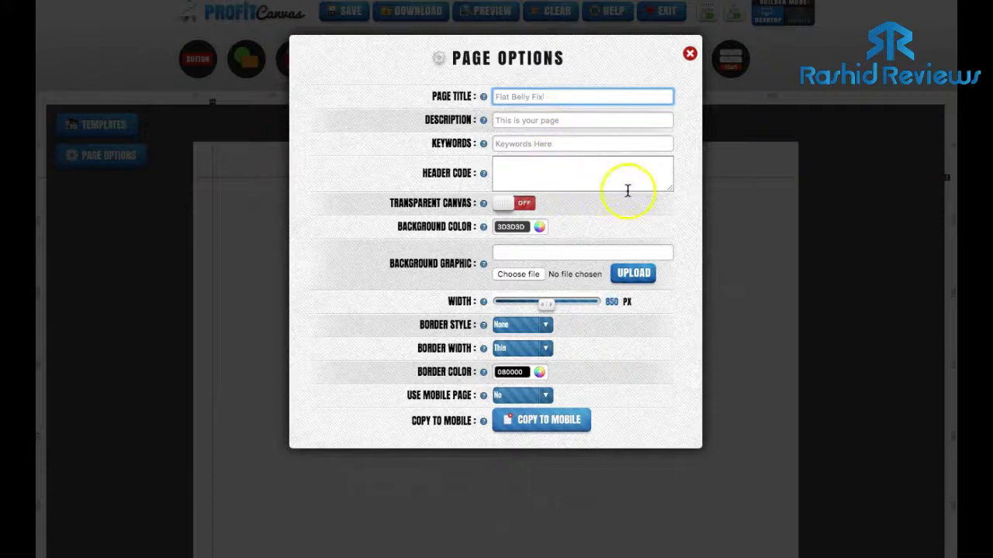
click(549, 306)
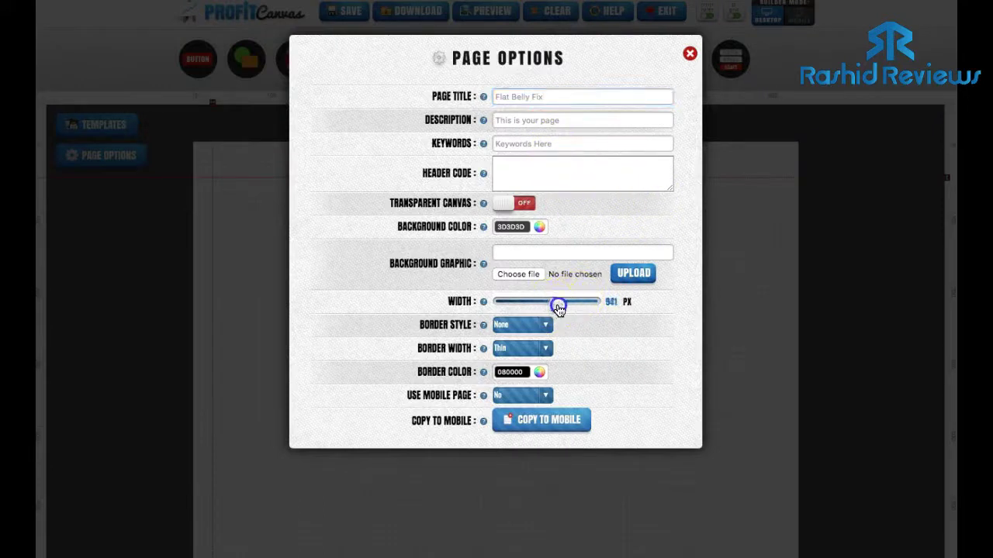
drag(558, 308, 563, 306)
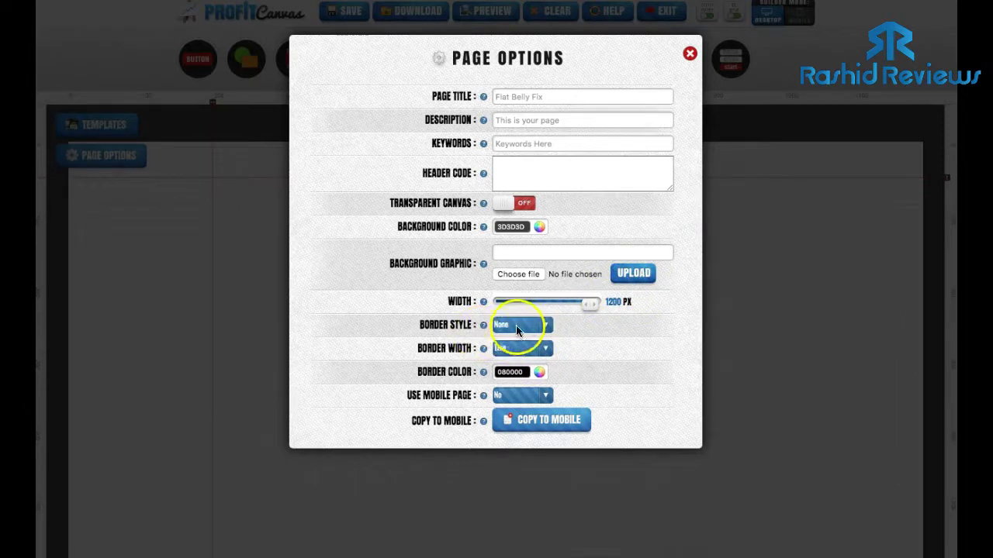
Give the page a dashed border with heavy width.
click(517, 330)
click(522, 350)
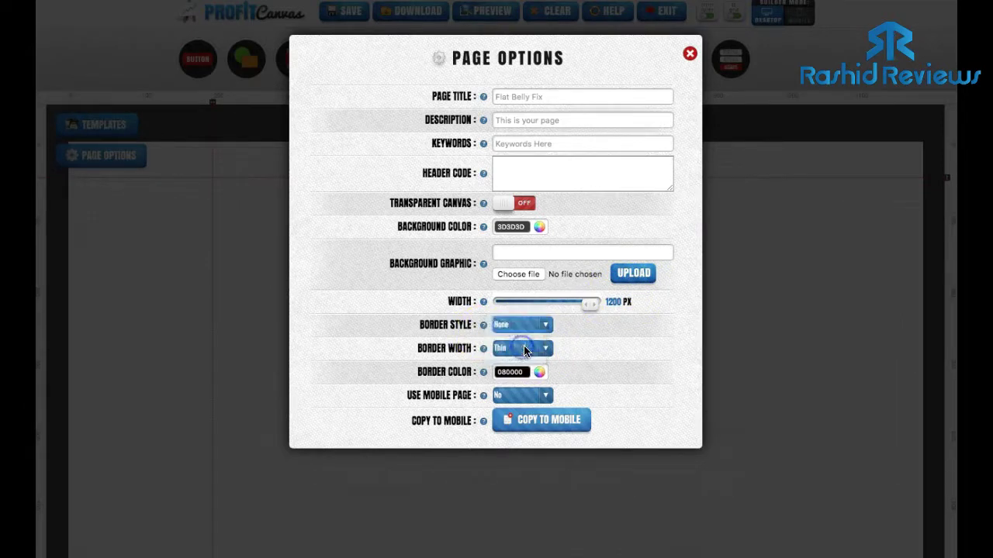
click(530, 331)
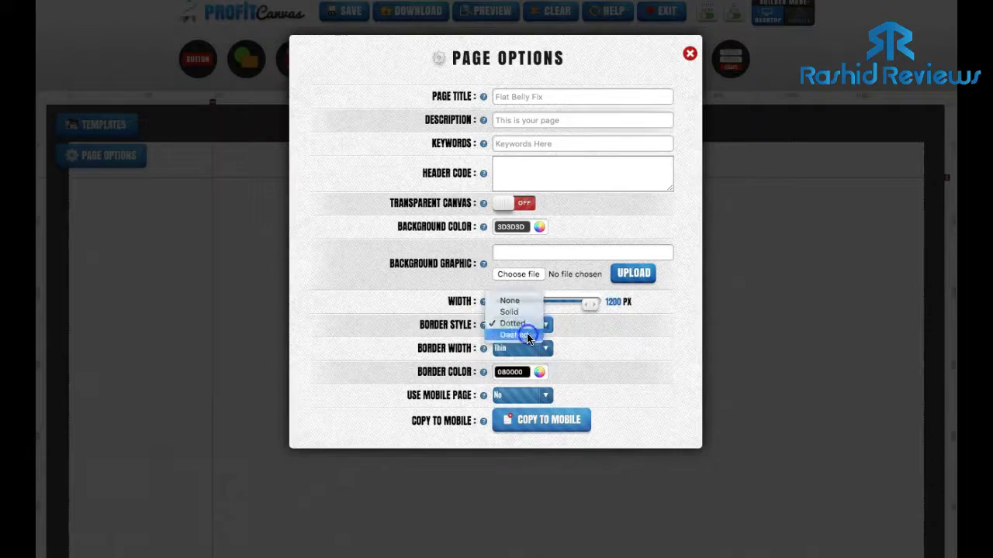
click(528, 337)
click(535, 350)
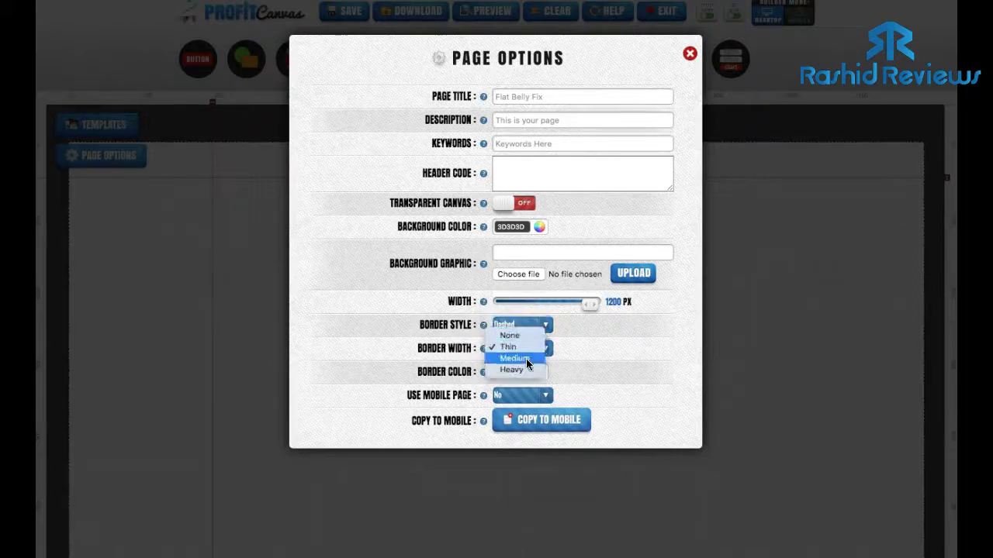
click(526, 368)
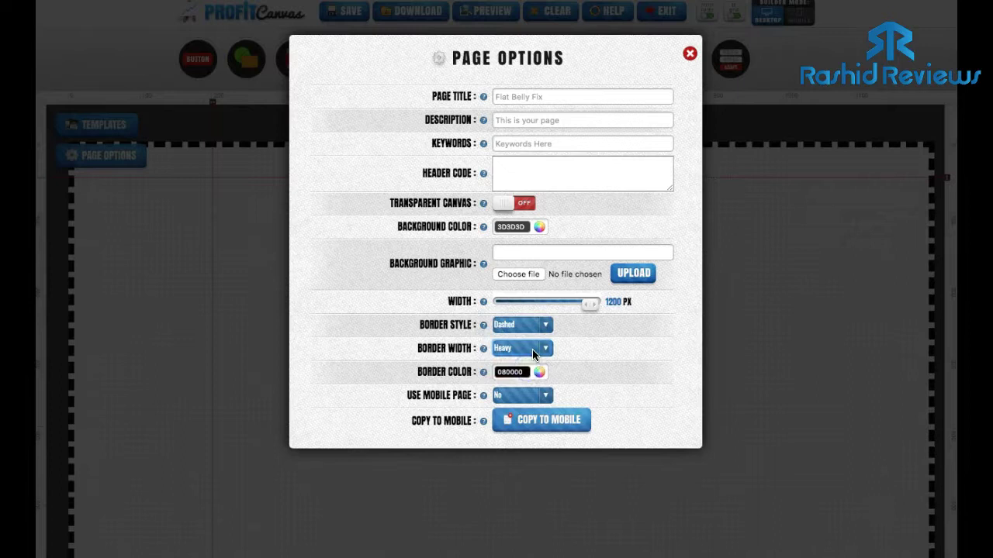
Set the page border color to red eb0303 and close the page options.
click(535, 373)
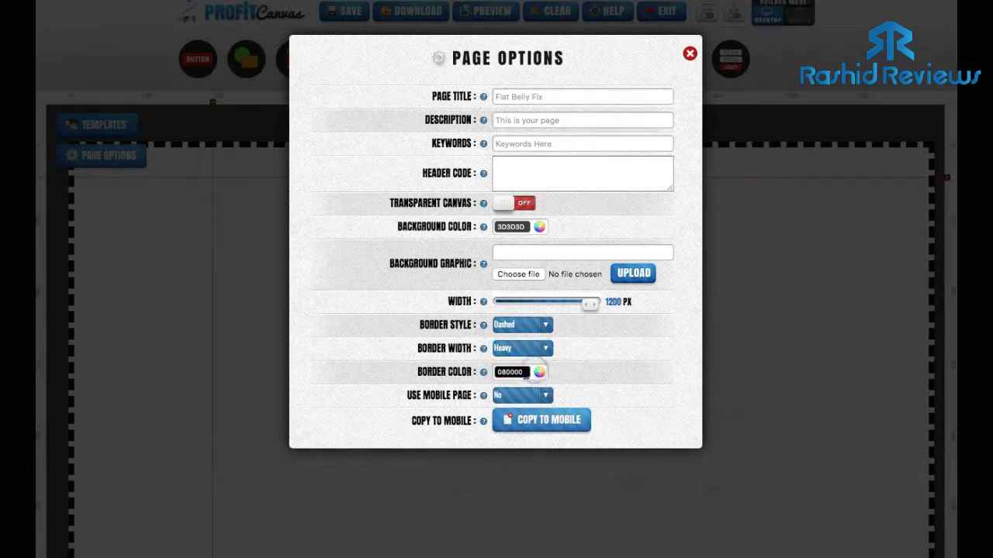
click(522, 373)
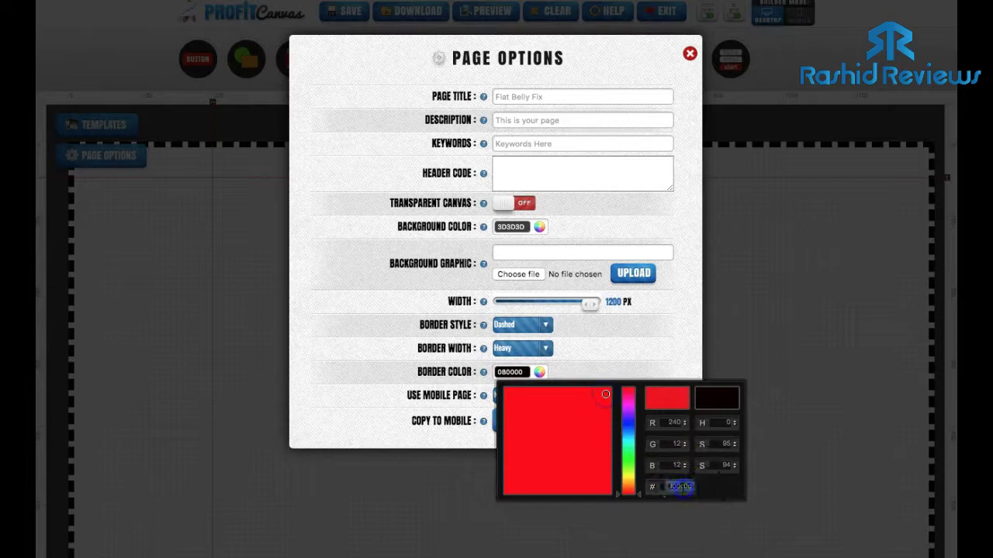
click(609, 396)
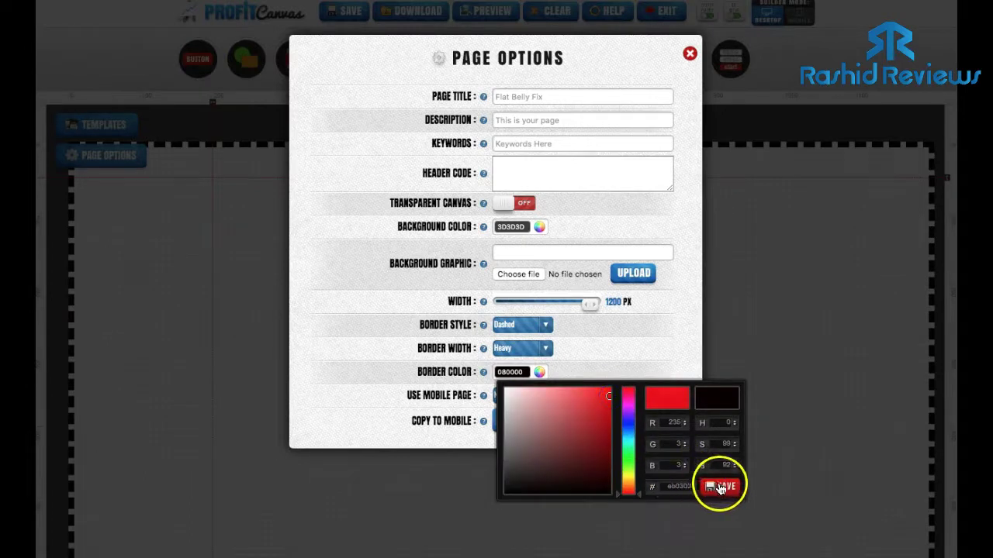
click(724, 487)
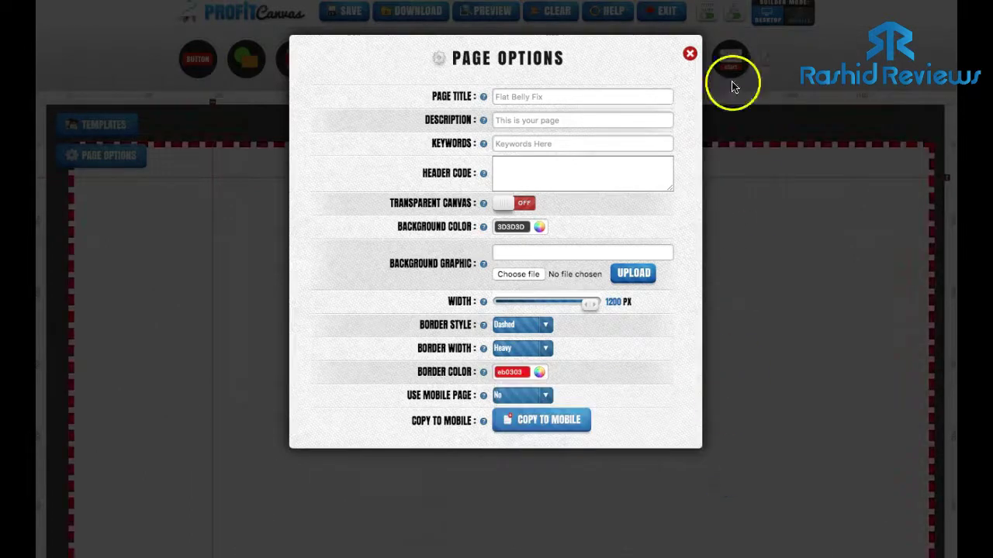
click(689, 52)
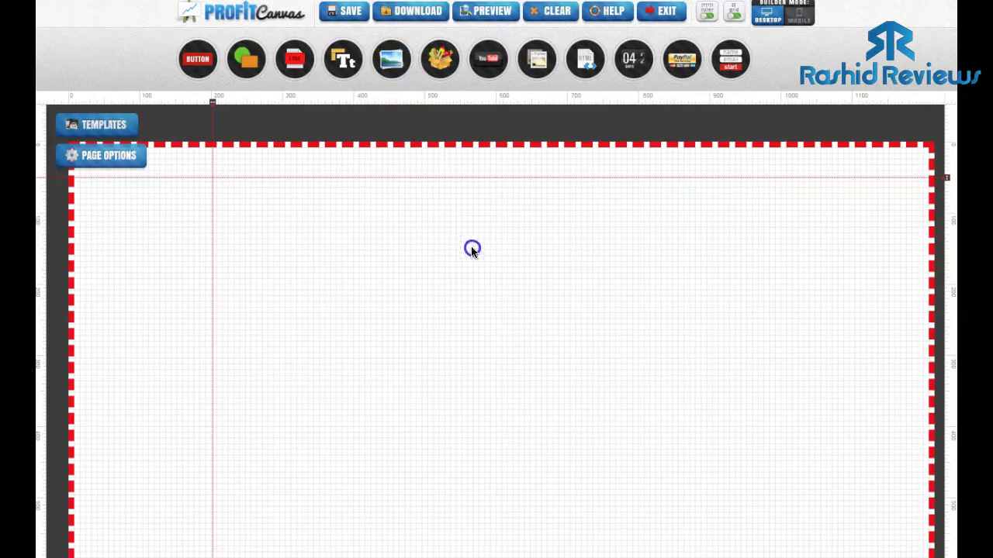
Upload the desktop header screenshot ending in 15.29.38 without a link and place it across the top of the canvas.
drag(393, 69, 507, 308)
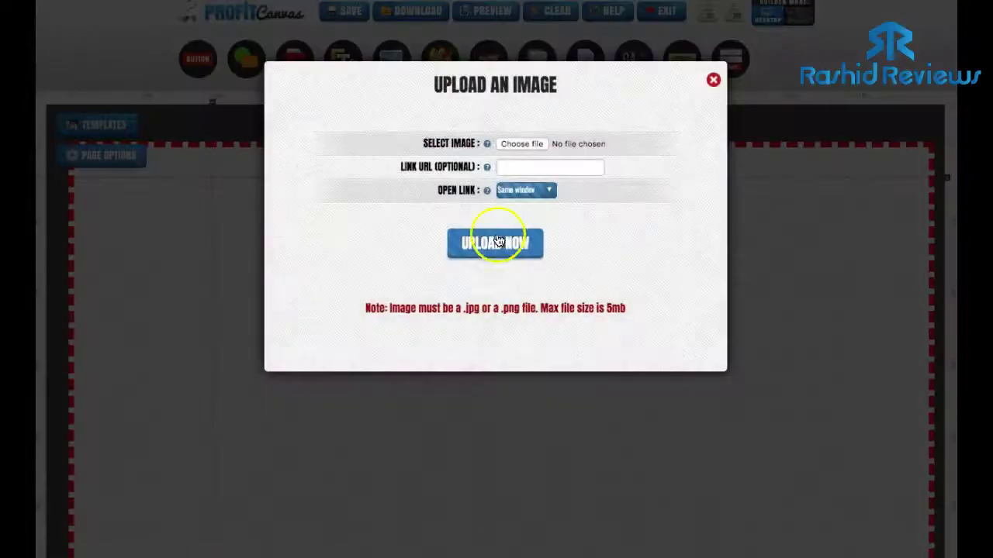
click(523, 146)
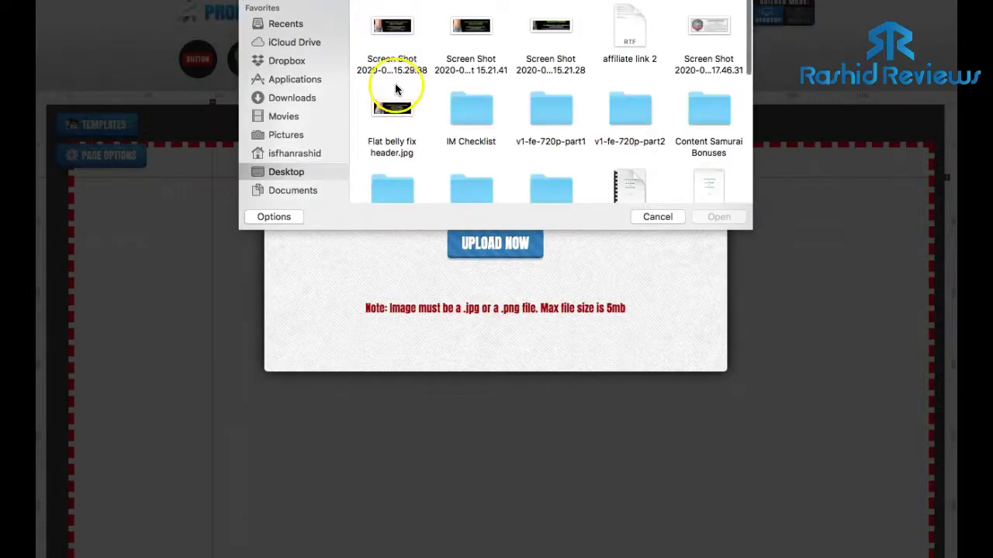
click(397, 31)
click(708, 218)
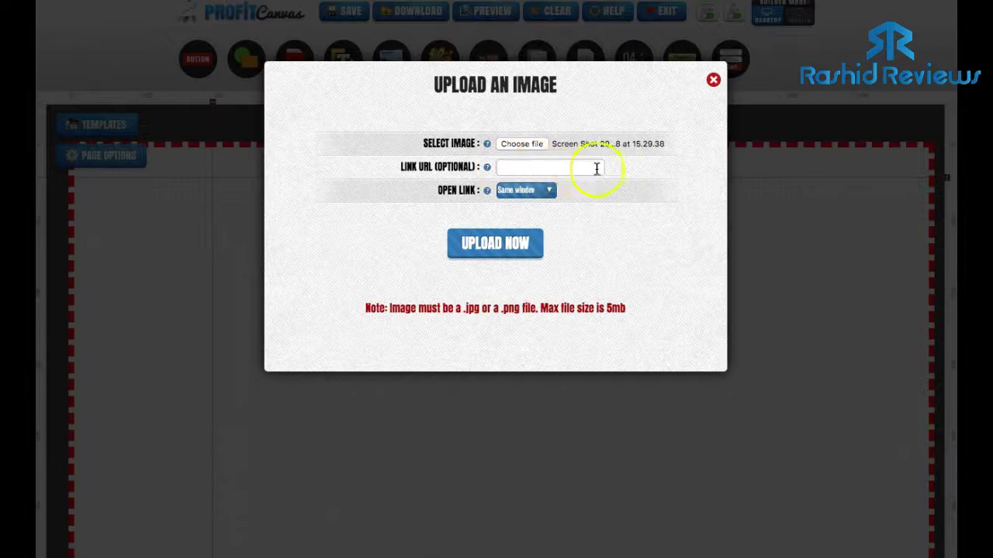
right_click(508, 248)
click(480, 244)
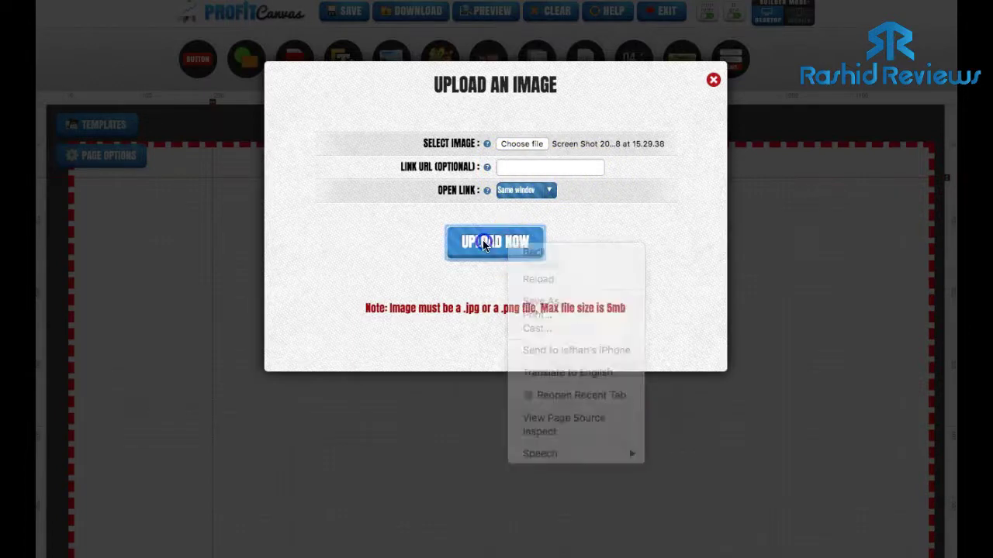
click(484, 246)
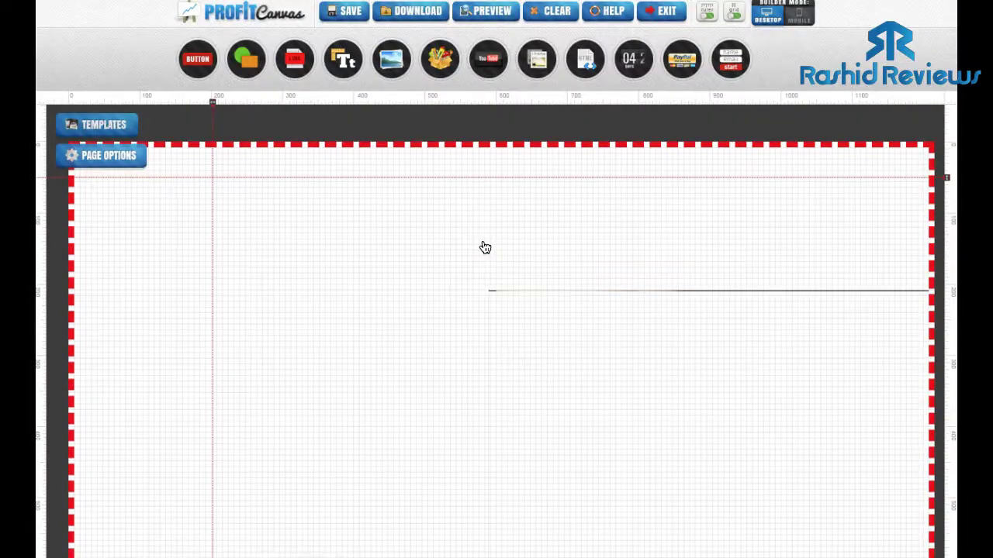
drag(643, 343, 512, 203)
scroll(587, 233, down, 3)
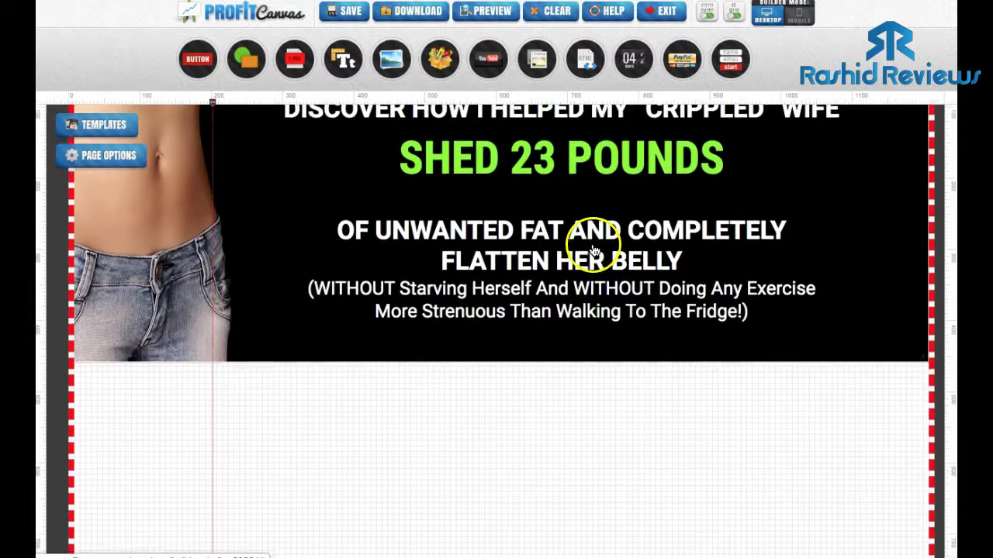
scroll(510, 403, down, 3)
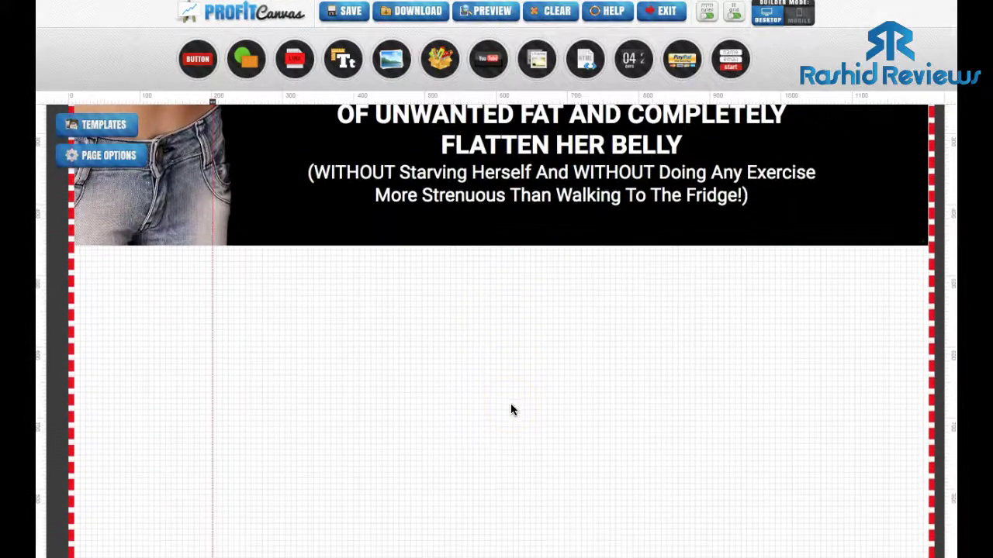
scroll(470, 367, up, 3)
scroll(450, 380, down, 2)
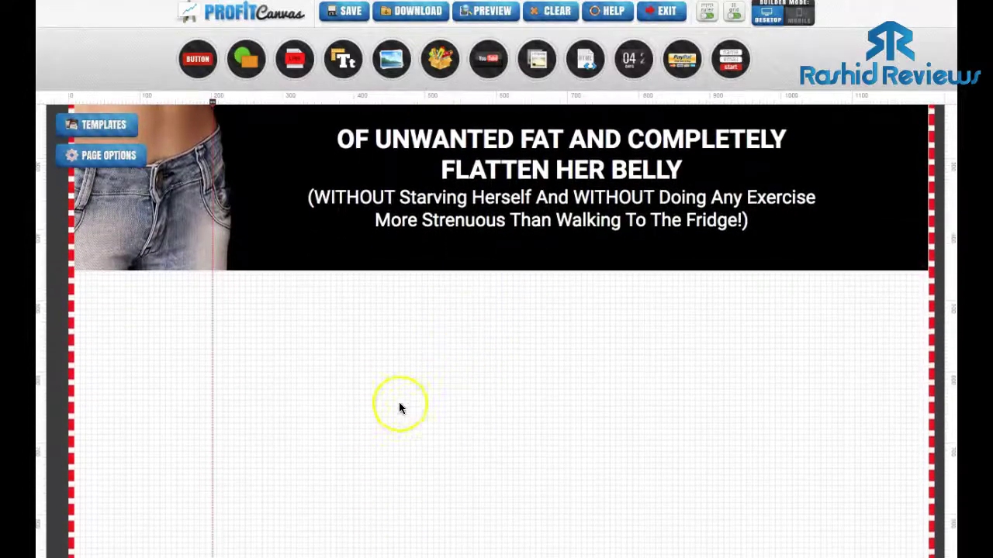
scroll(279, 435, up, 4)
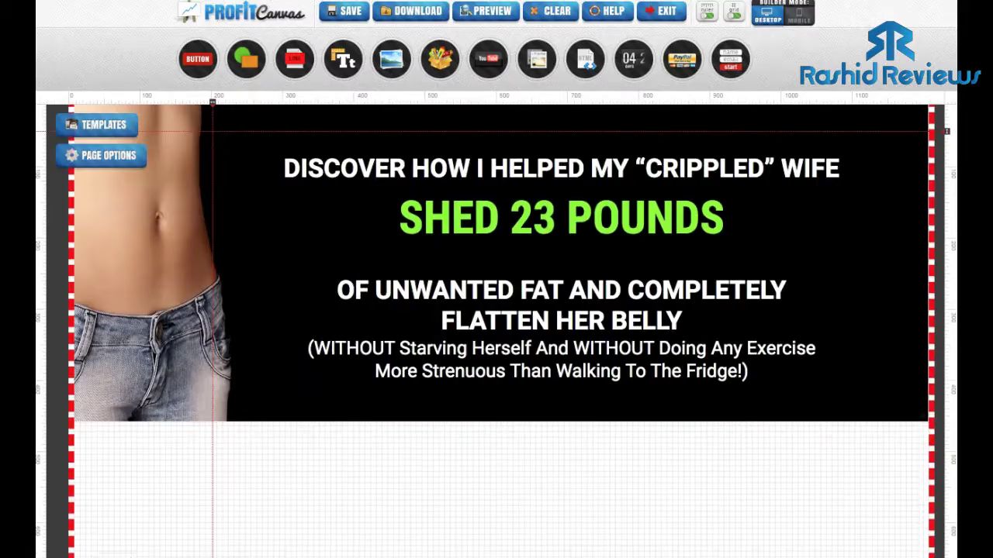
Dismiss the $10 voucher offer on the Flat Belly Fix sales page and examine the story text and images below its header.
click(718, 85)
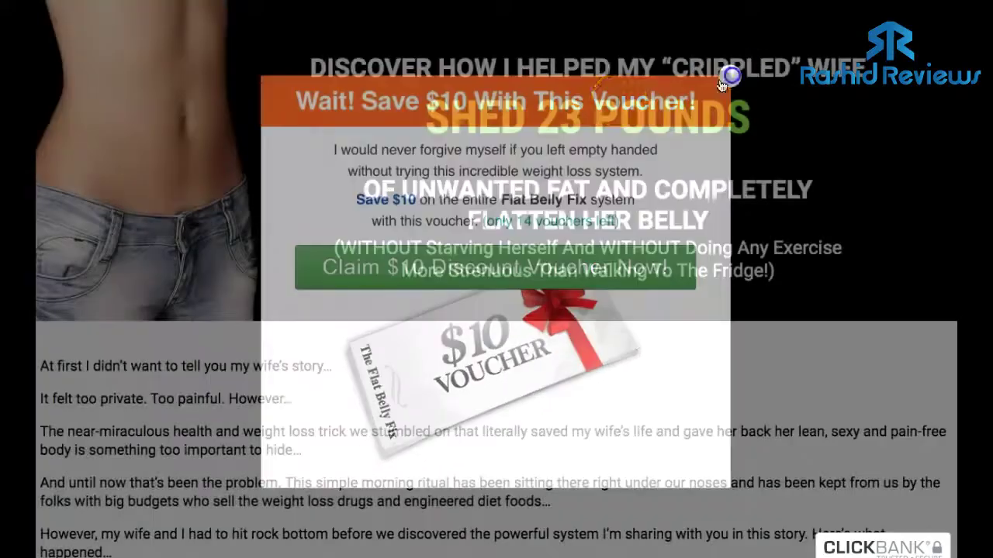
scroll(395, 305, down, 1)
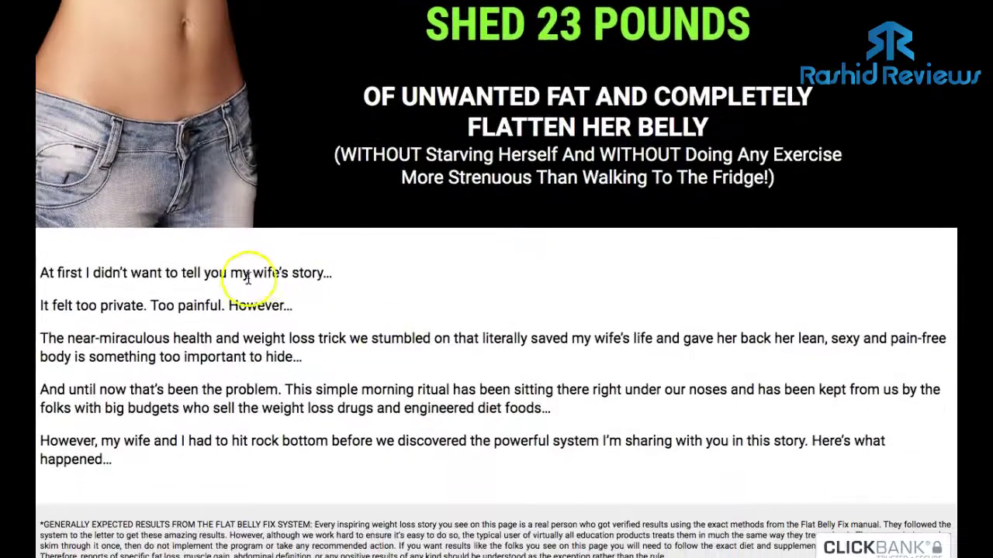
scroll(237, 279, down, 2)
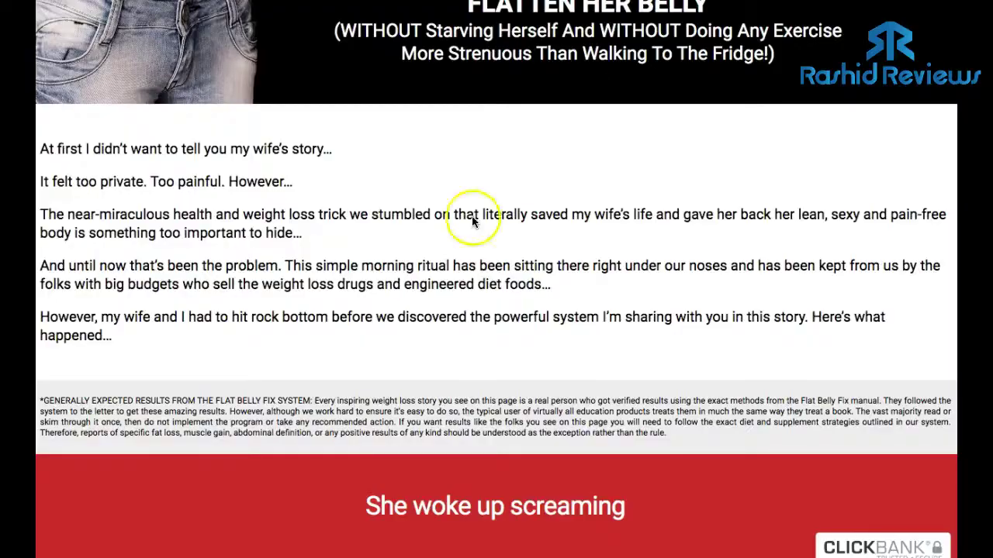
scroll(450, 217, down, 2)
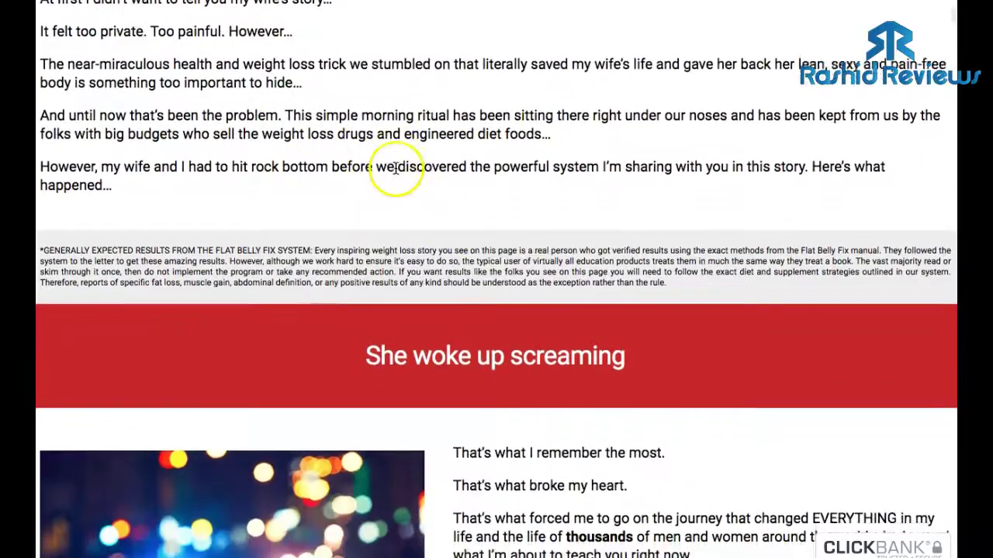
scroll(395, 168, down, 15)
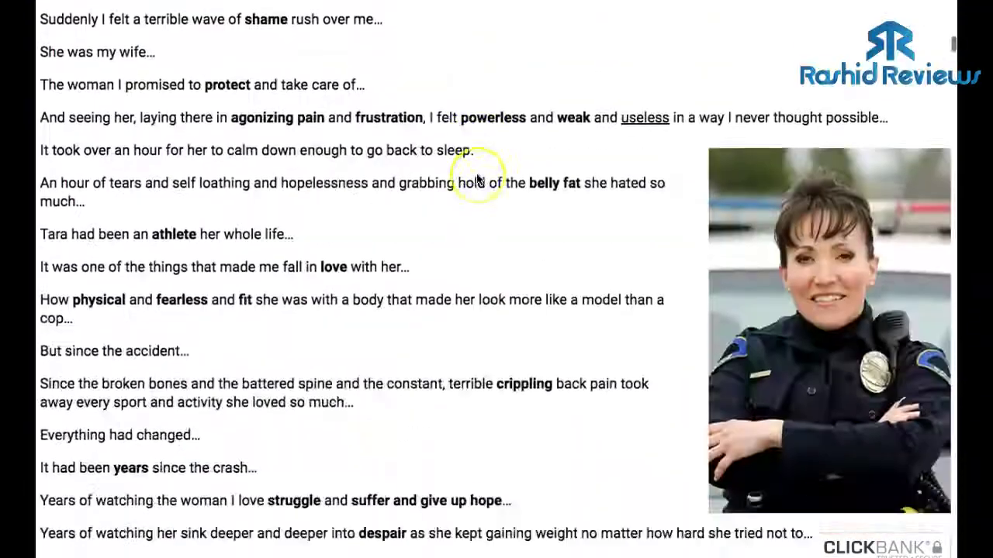
scroll(478, 179, down, 9)
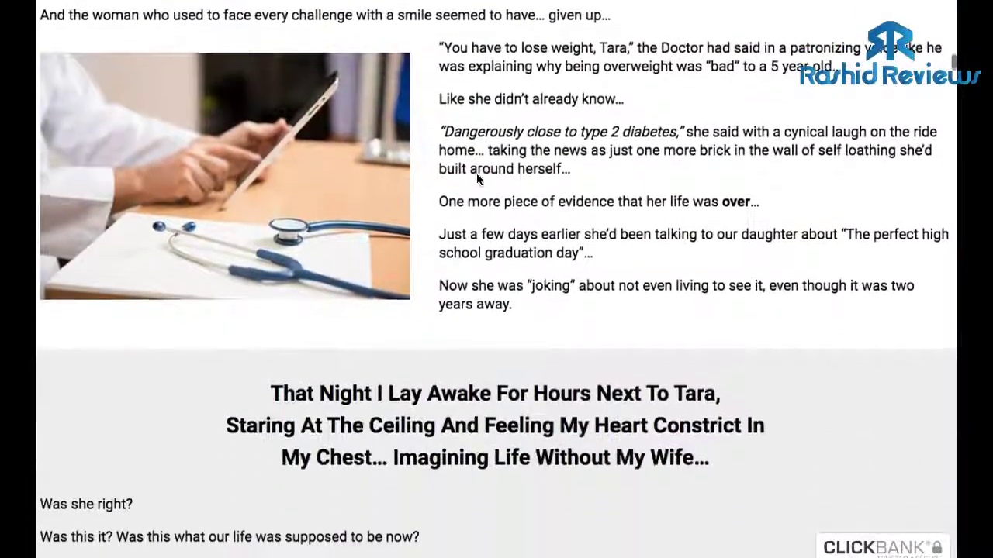
scroll(478, 179, down, 1)
scroll(490, 177, up, 9)
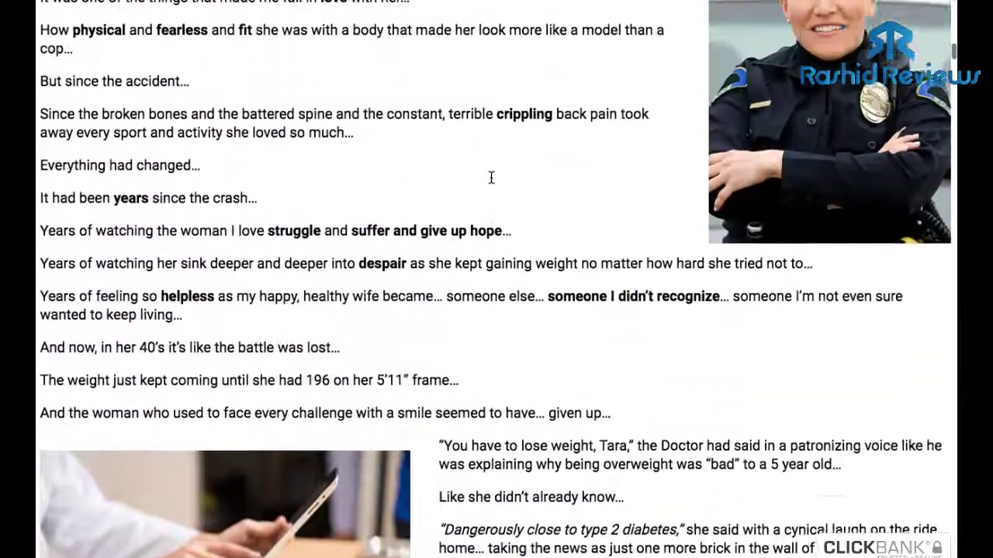
scroll(466, 170, up, 4)
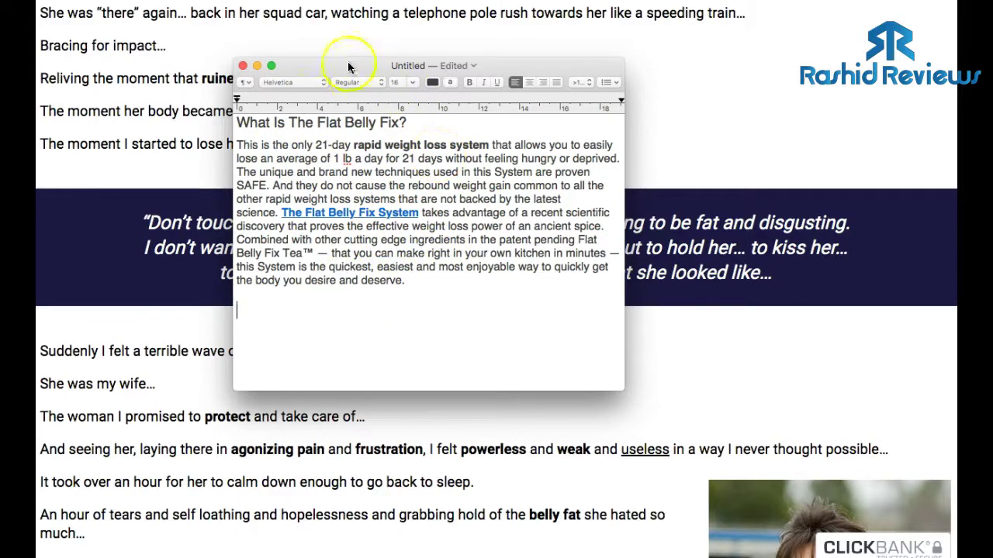
Copy the "What Is The Flat Belly Fix?" heading and its description from the untitled text document and move that window aside.
drag(235, 122, 461, 279)
right_click(475, 227)
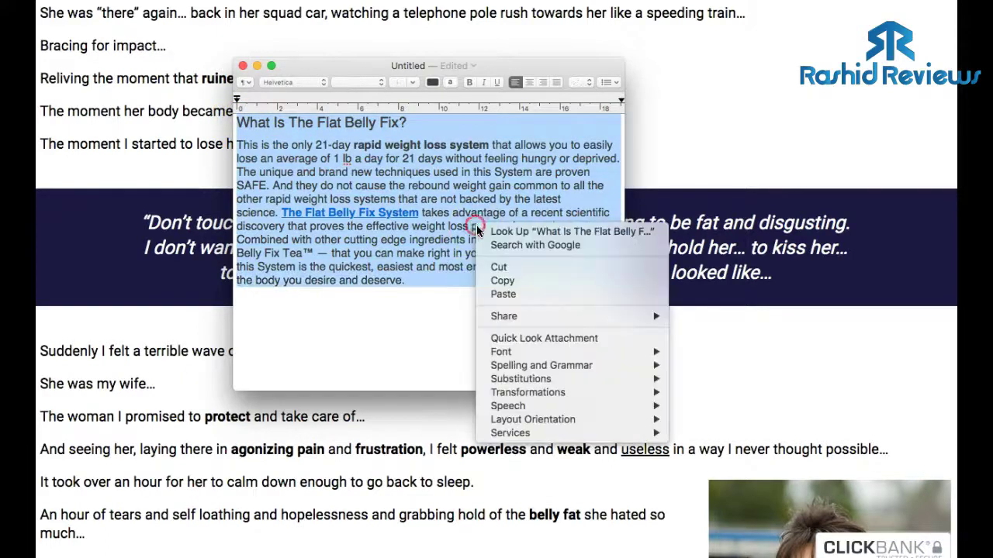
click(500, 280)
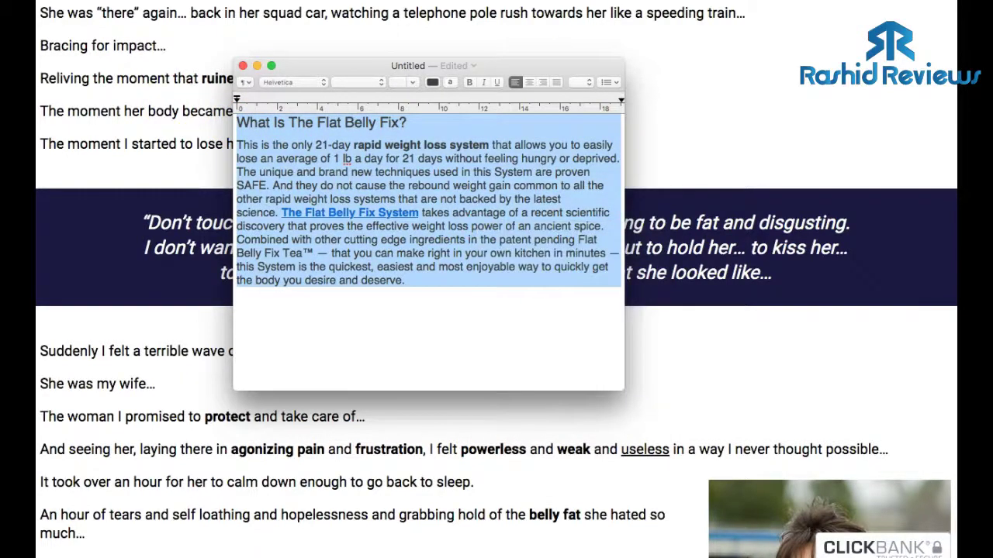
drag(369, 63, 0, 0)
click(458, 104)
scroll(443, 154, down, 15)
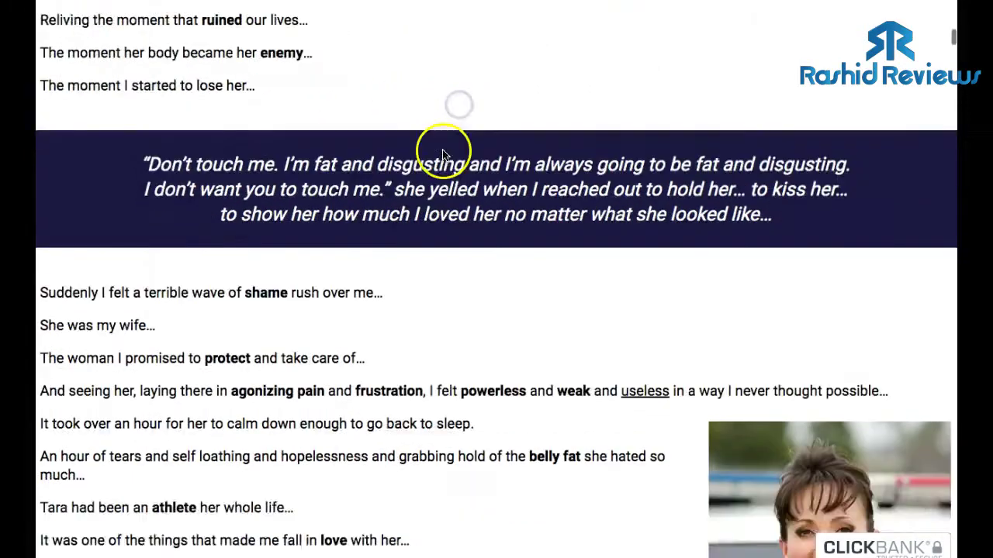
scroll(443, 155, down, 15)
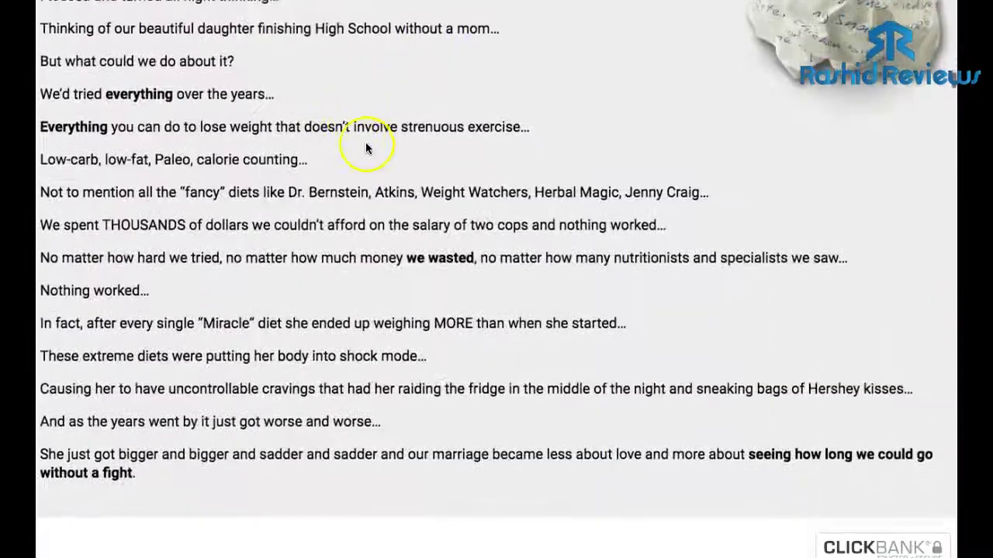
scroll(368, 147, up, 10)
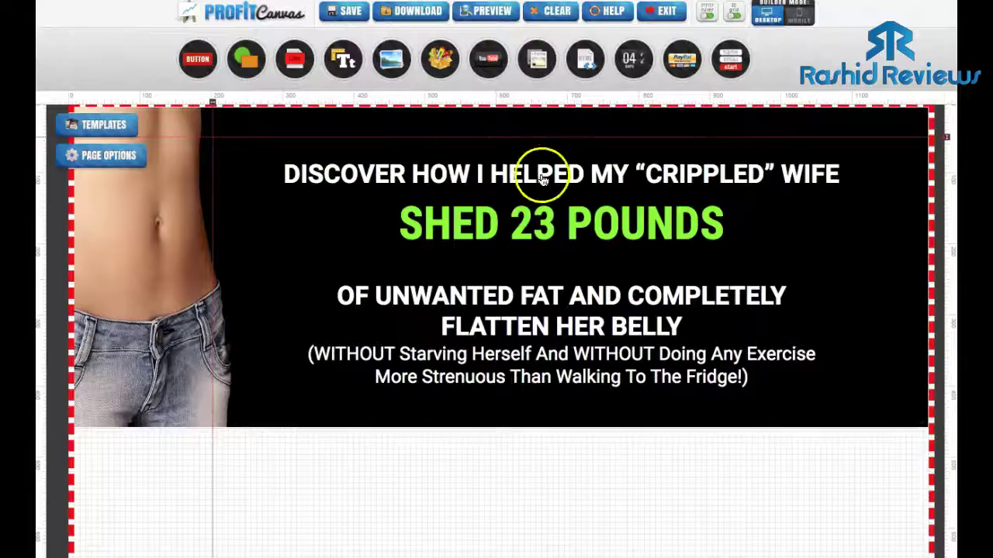
Start a text box below the header in Profit Canvas, paste the copied description into it and enlarge the entry area.
scroll(473, 268, down, 5)
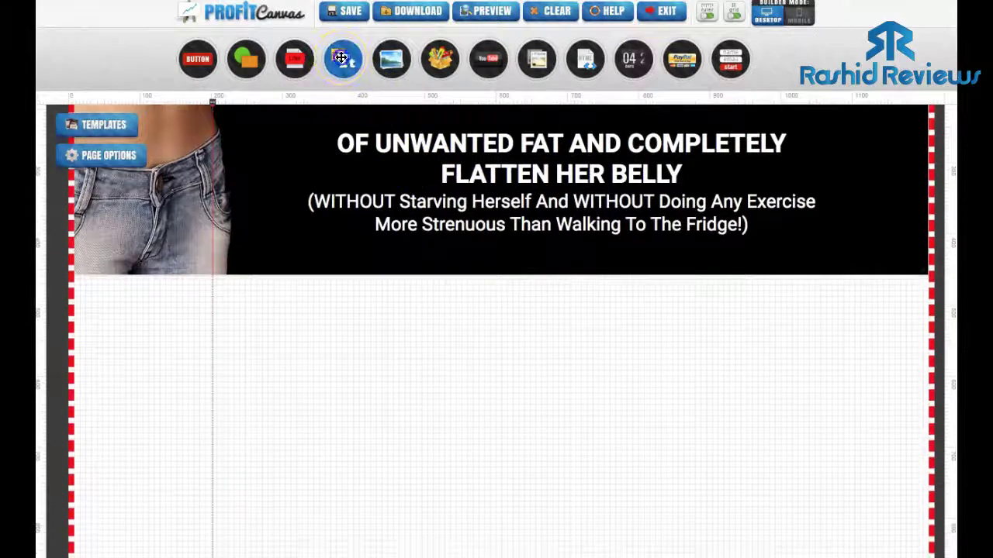
drag(344, 59, 487, 396)
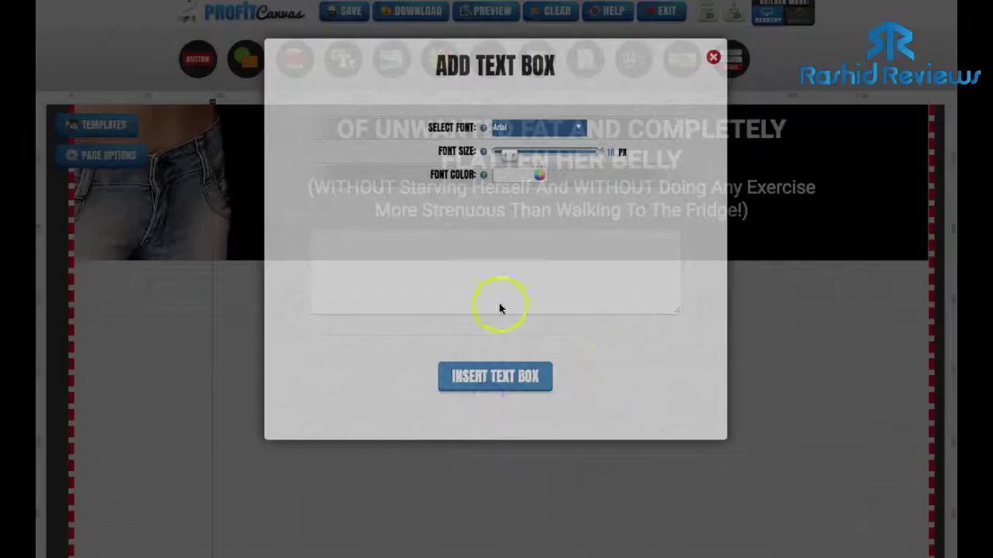
click(433, 281)
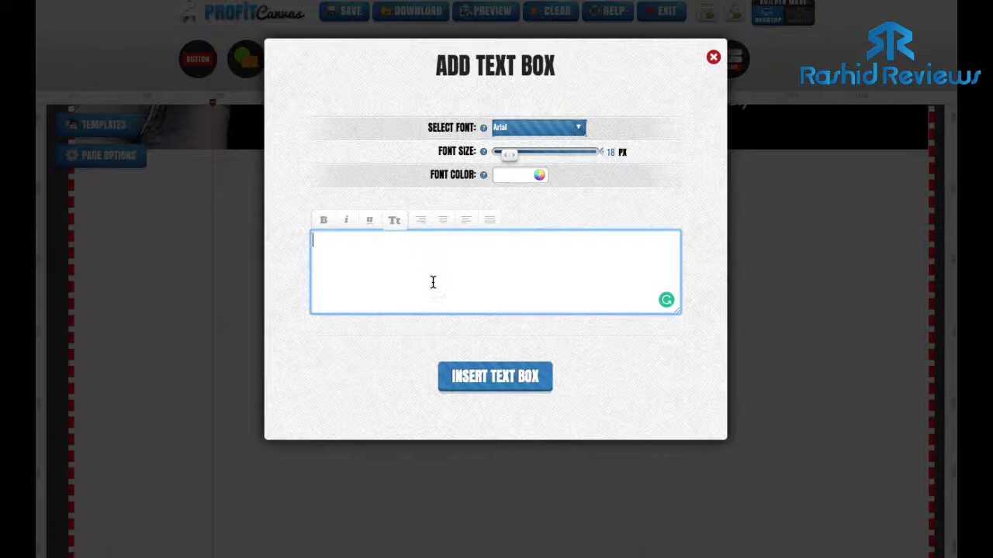
key(ctrl+v)
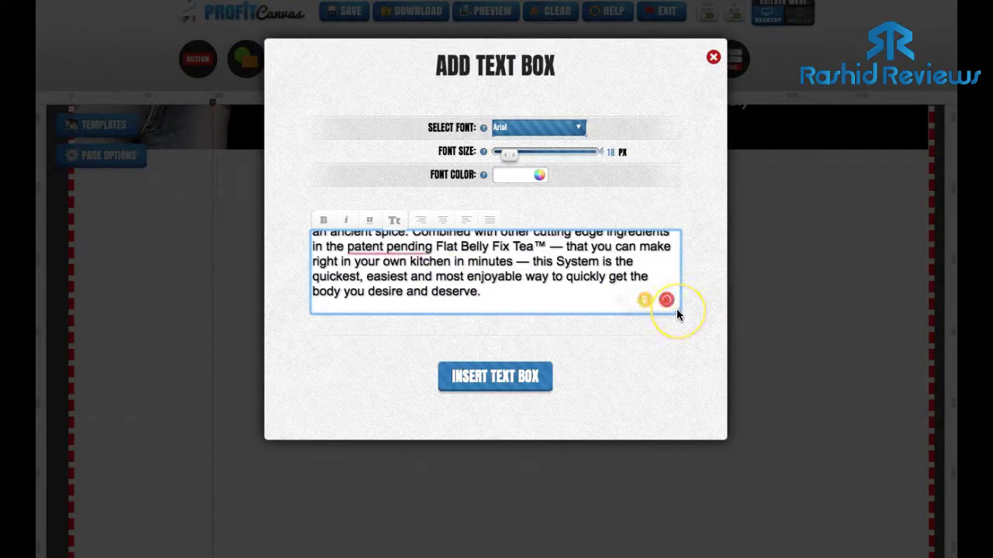
click(687, 343)
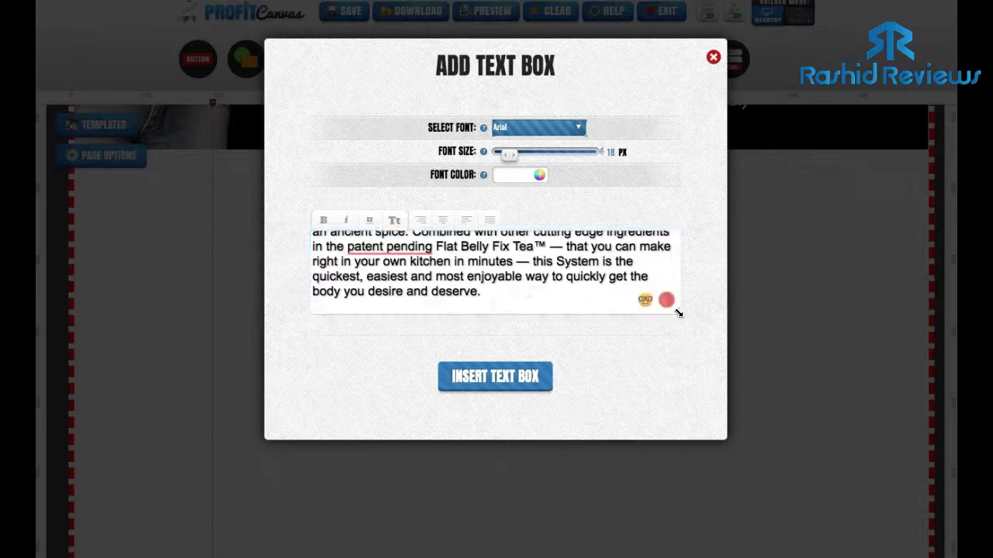
drag(675, 312, 690, 451)
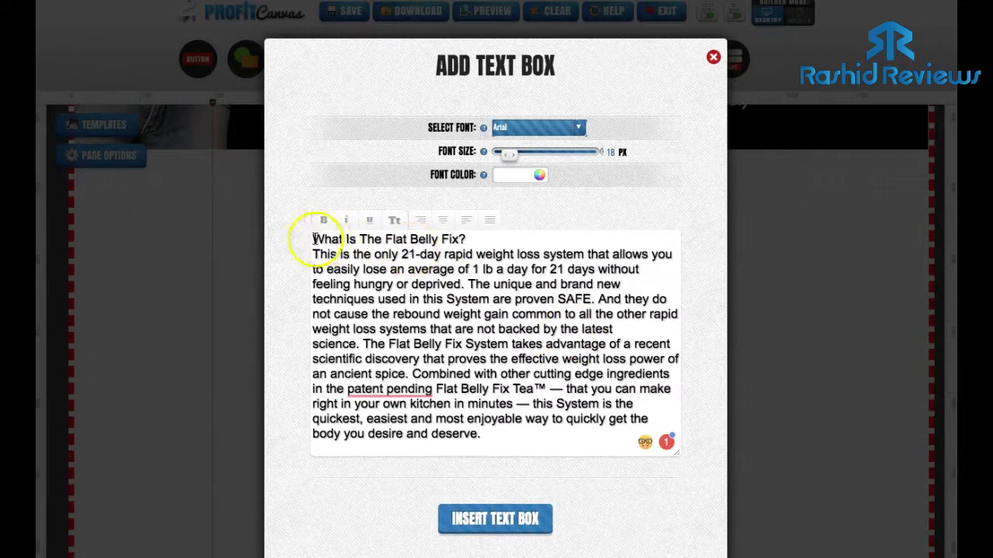
Try to format only the "What Is The Flat Belly Fix?" line of the text box with underline, Tt and bold.
drag(313, 239, 419, 238)
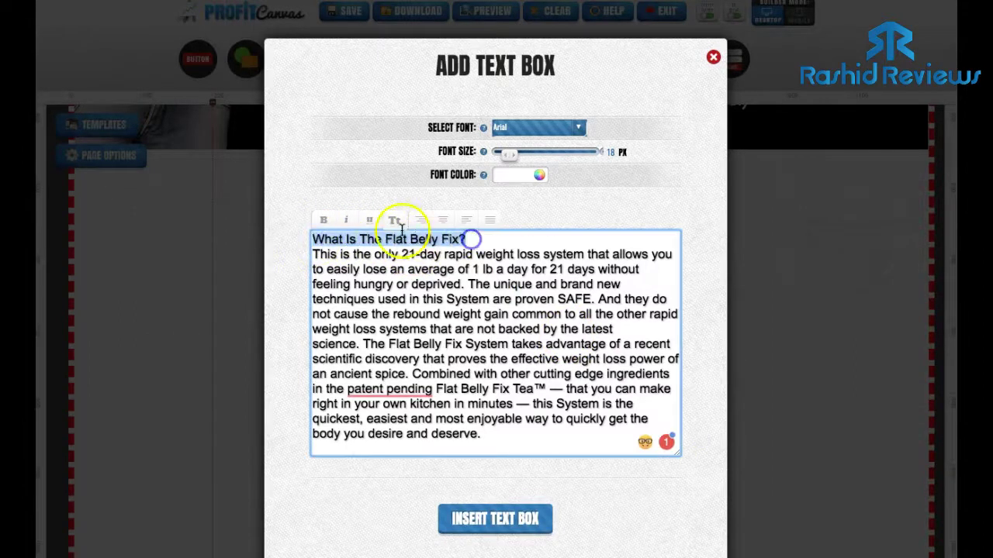
click(370, 223)
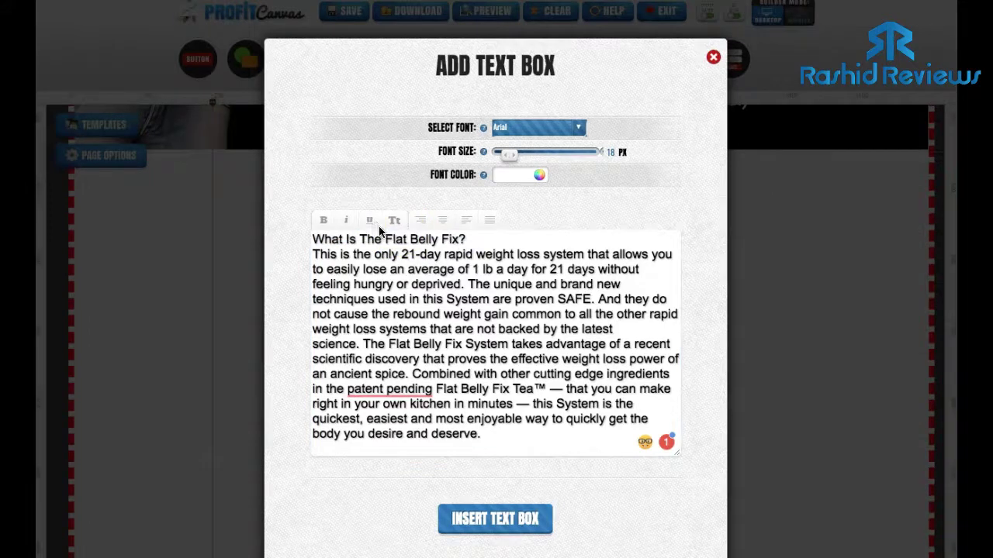
click(394, 220)
click(372, 221)
click(394, 221)
click(483, 233)
drag(466, 238, 341, 239)
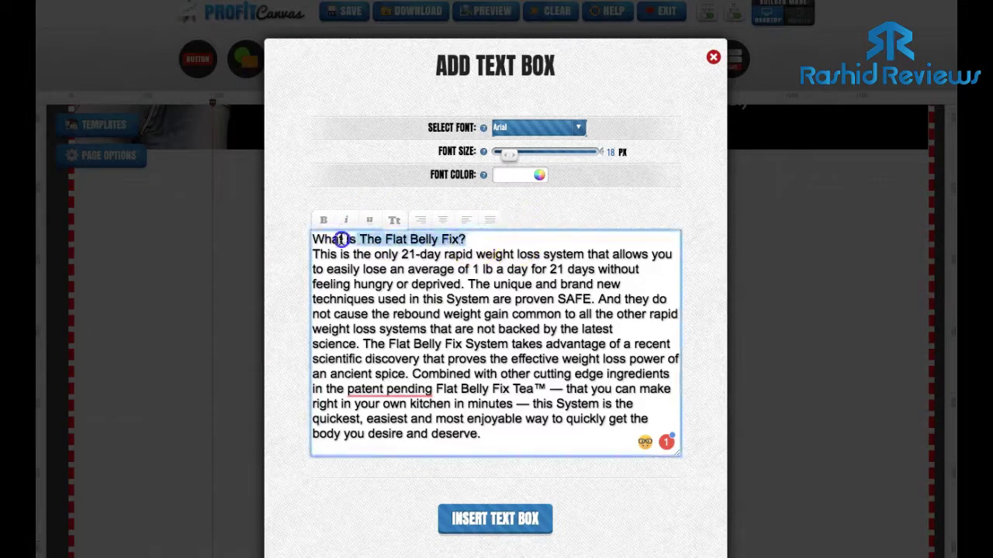
click(370, 222)
click(394, 221)
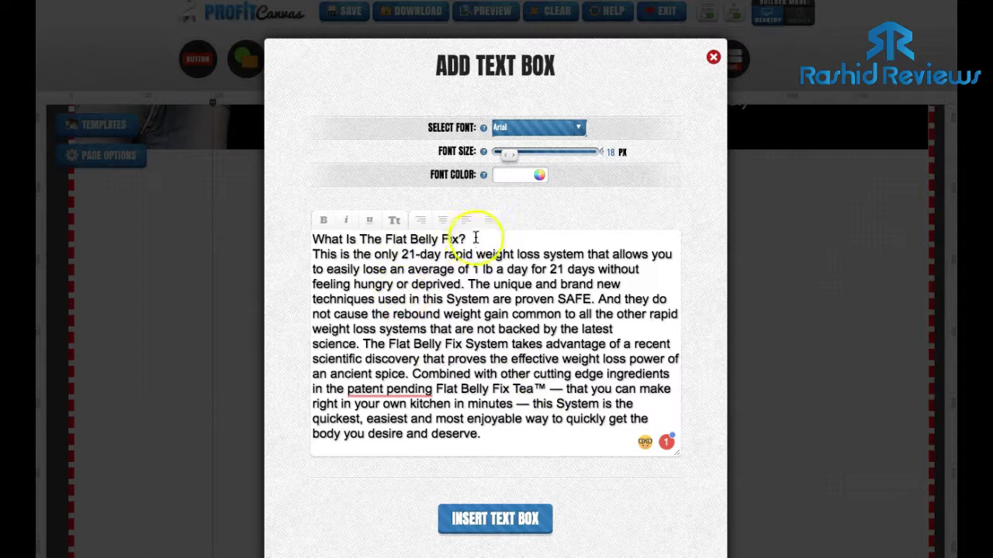
drag(468, 239, 320, 228)
click(322, 223)
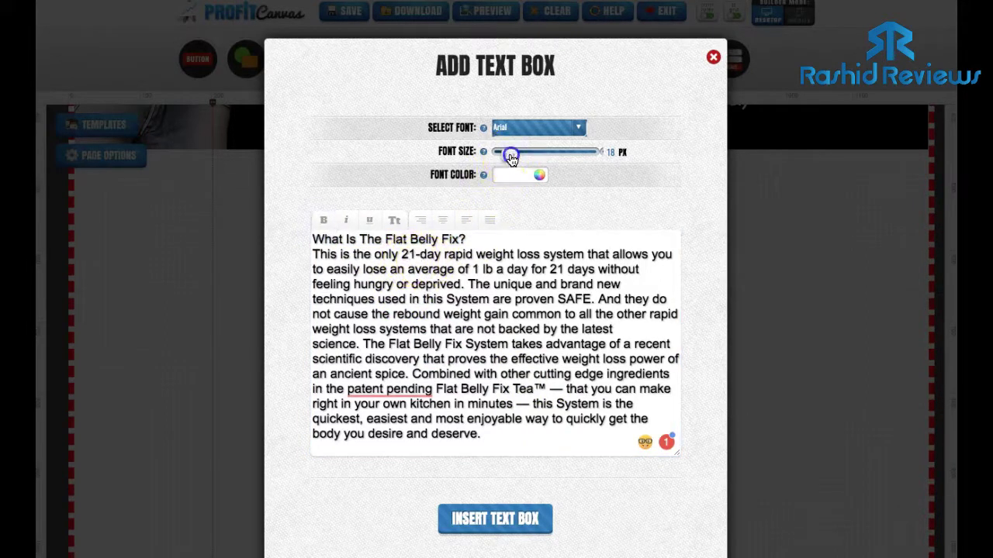
Insert the description text box at a 30 px font size and place it directly beneath the header image, enlarged to nearly the page width.
drag(520, 157, 517, 158)
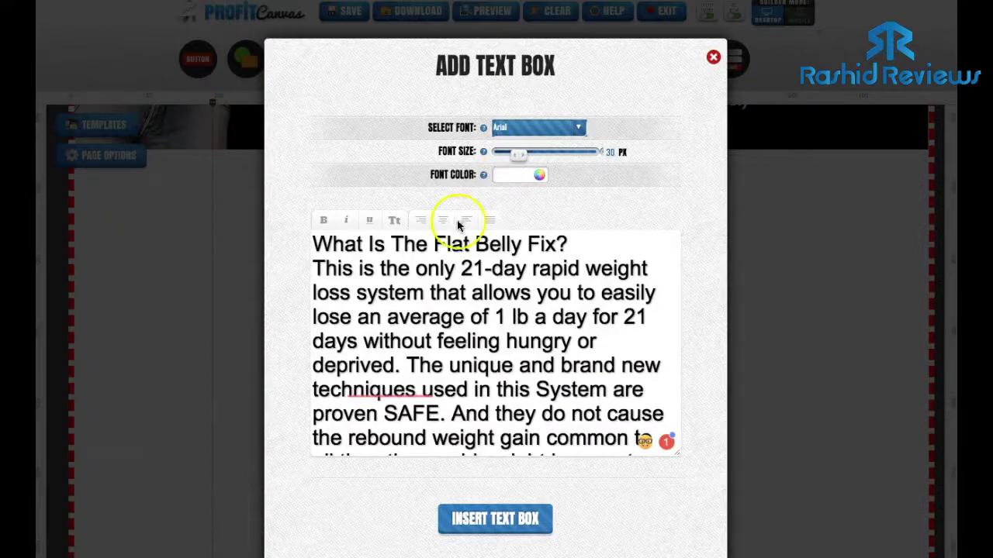
click(496, 517)
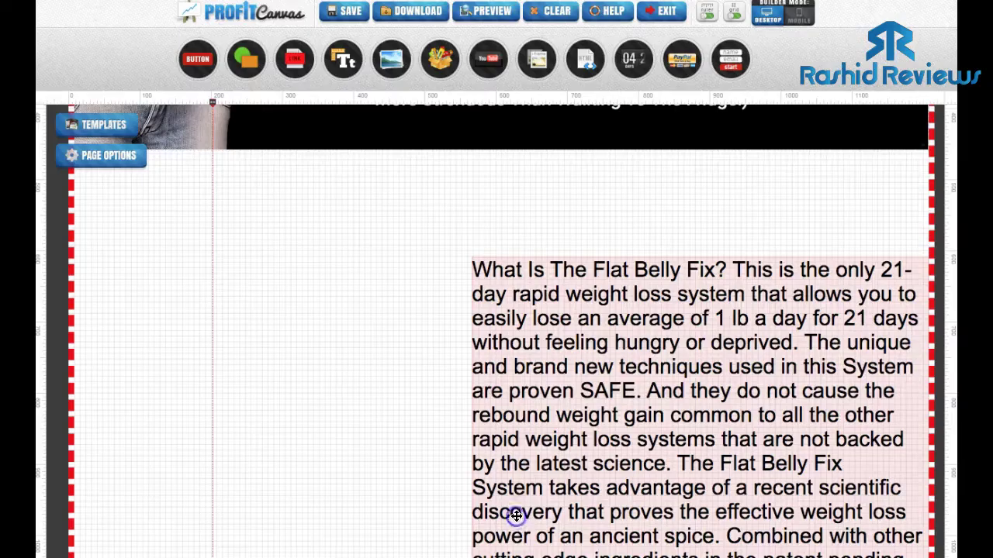
drag(610, 365, 292, 246)
drag(583, 321, 583, 321)
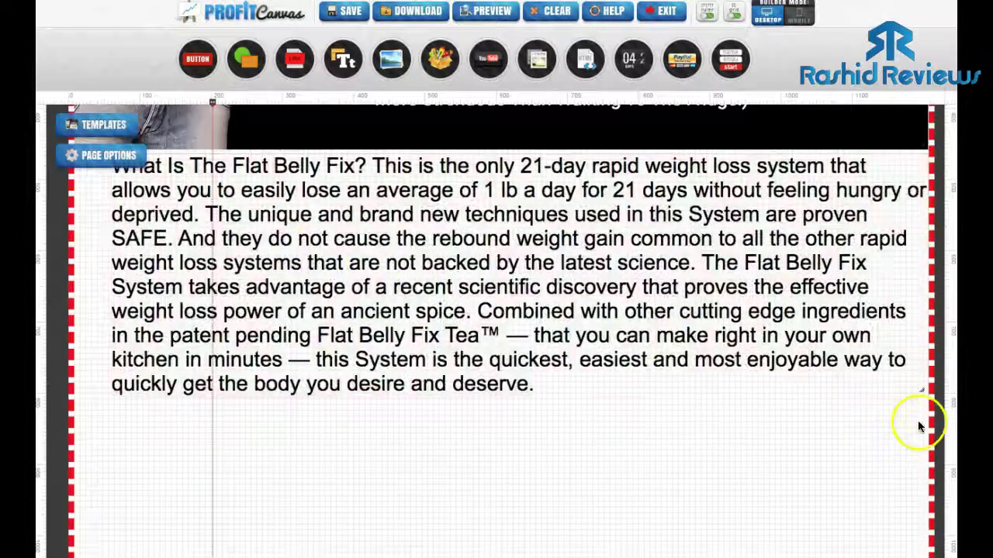
drag(923, 392, 922, 410)
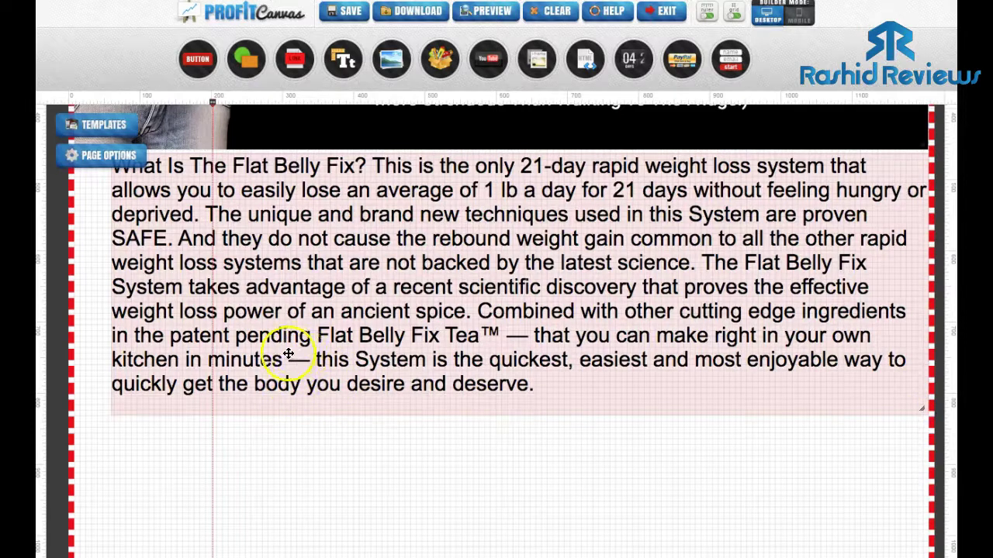
click(114, 533)
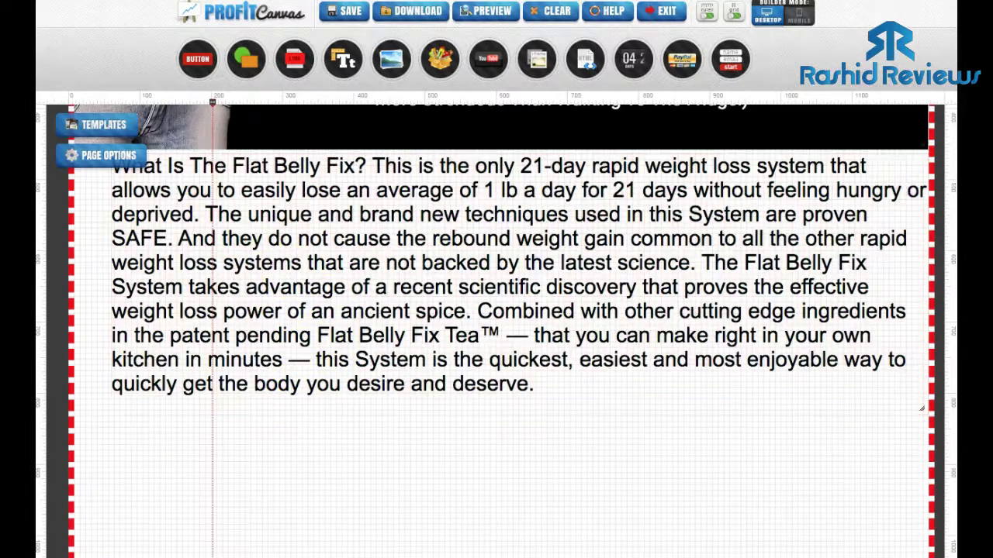
scroll(321, 244, up, 1)
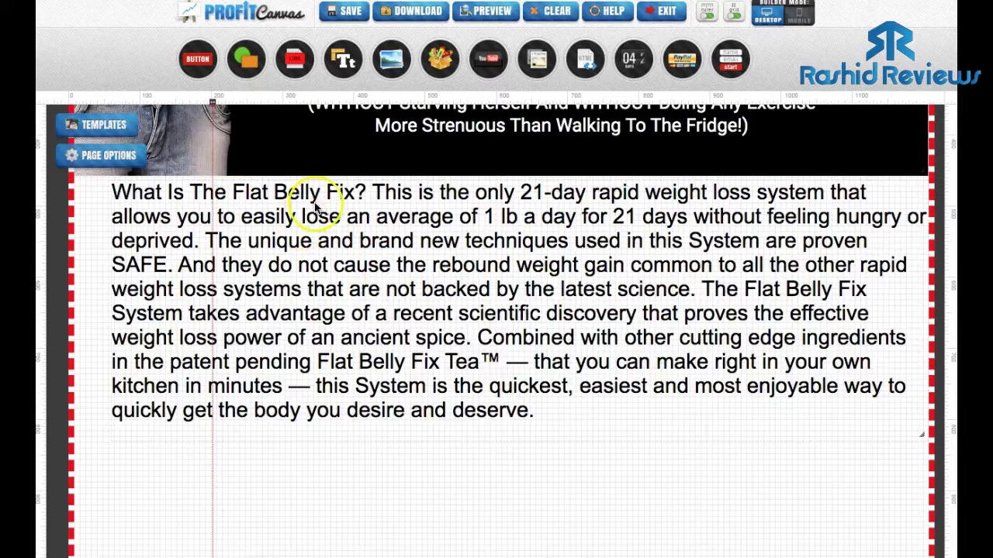
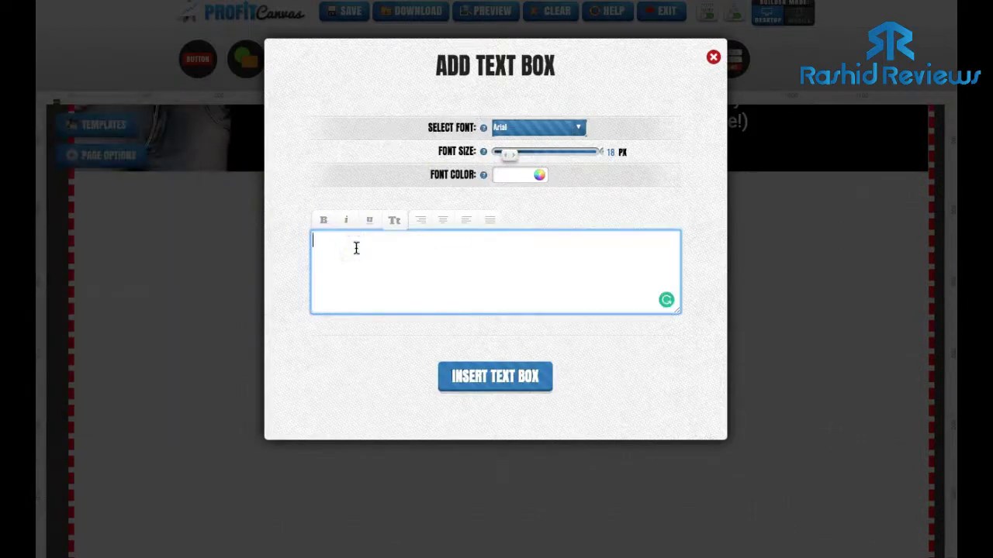
Enter "What Is The Flat Belly Fix?" in the new text box at 34 px and try to underline it.
text(What Is The Flat Belly Fix?)
drag(504, 158, 517, 158)
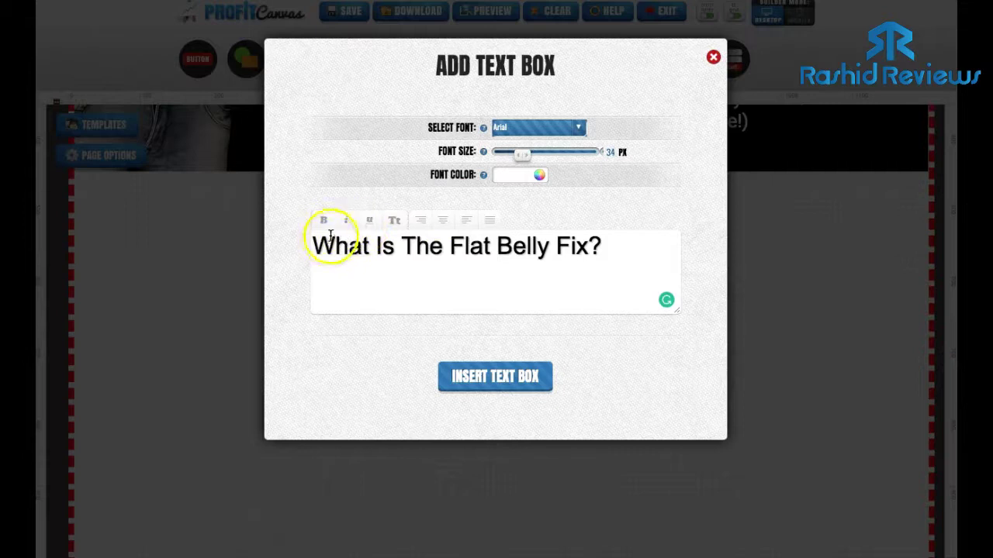
drag(313, 246, 603, 243)
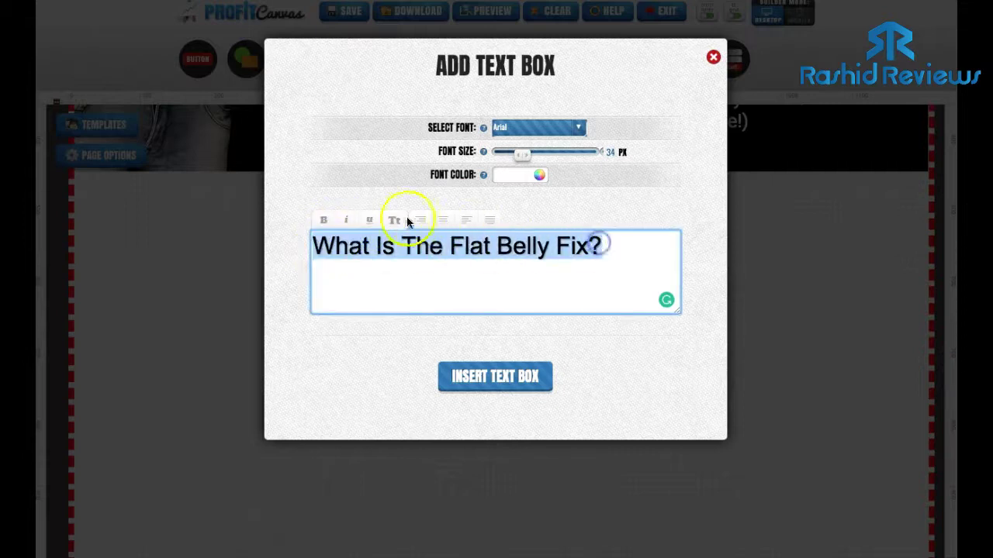
click(370, 222)
click(381, 248)
key(BackSpace)
text(i)
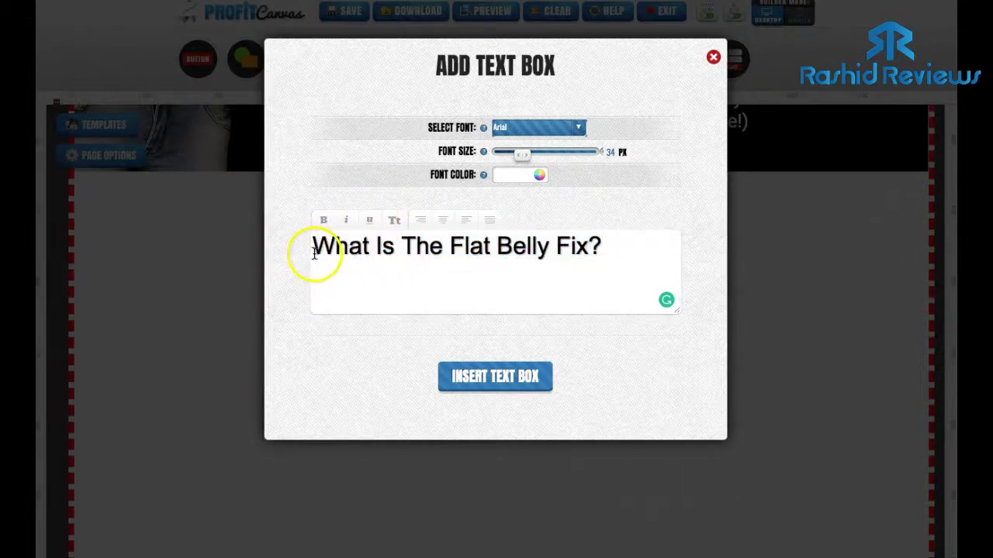
click(370, 221)
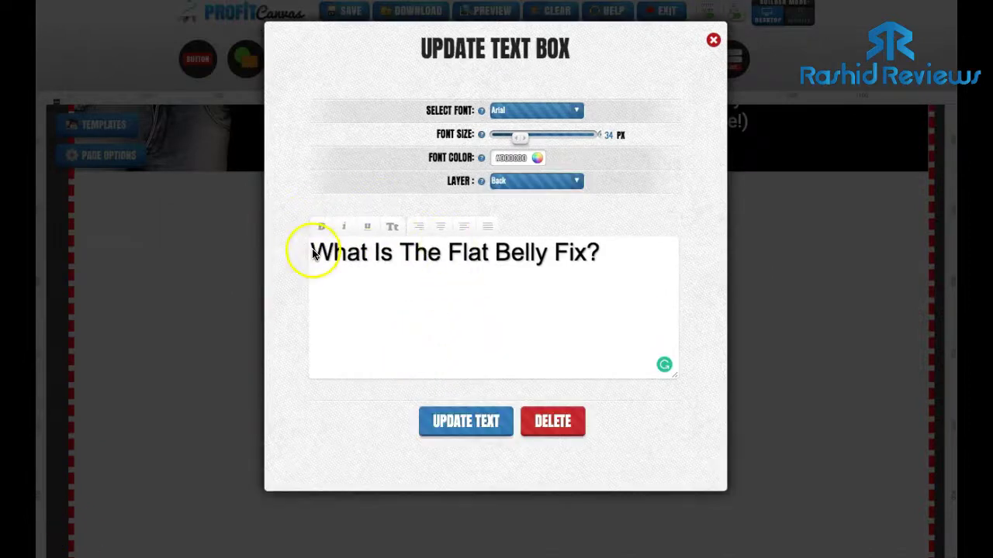
Underline the heading by wrapping it in <u> and </u> tags, update it and place it directly beneath the header image, near the page's left border.
click(312, 250)
drag(603, 256, 316, 256)
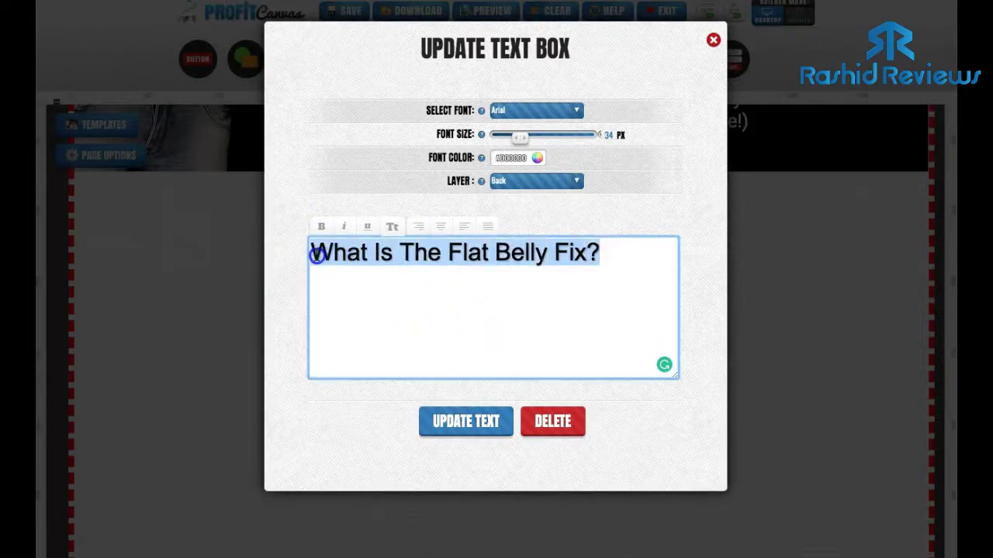
click(370, 226)
click(317, 256)
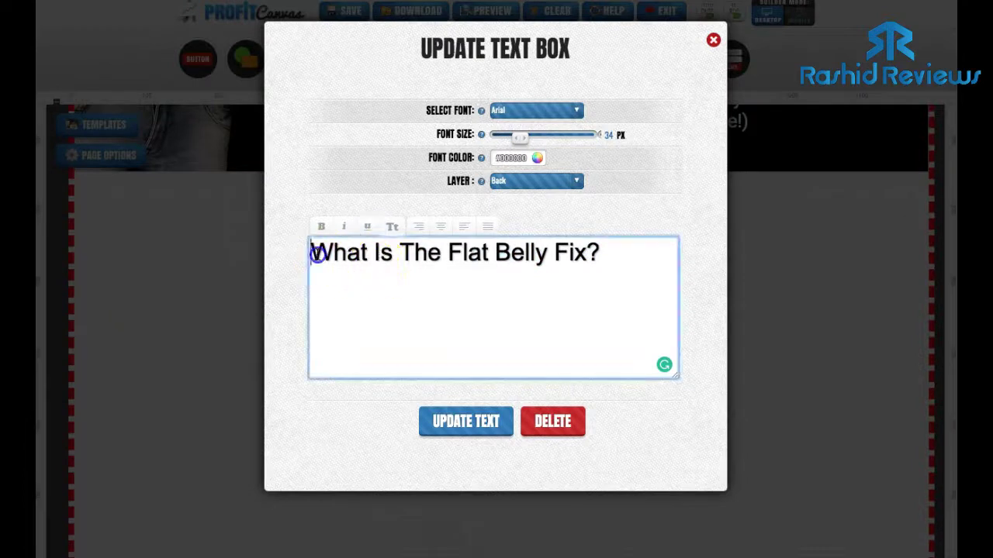
text(<u>)
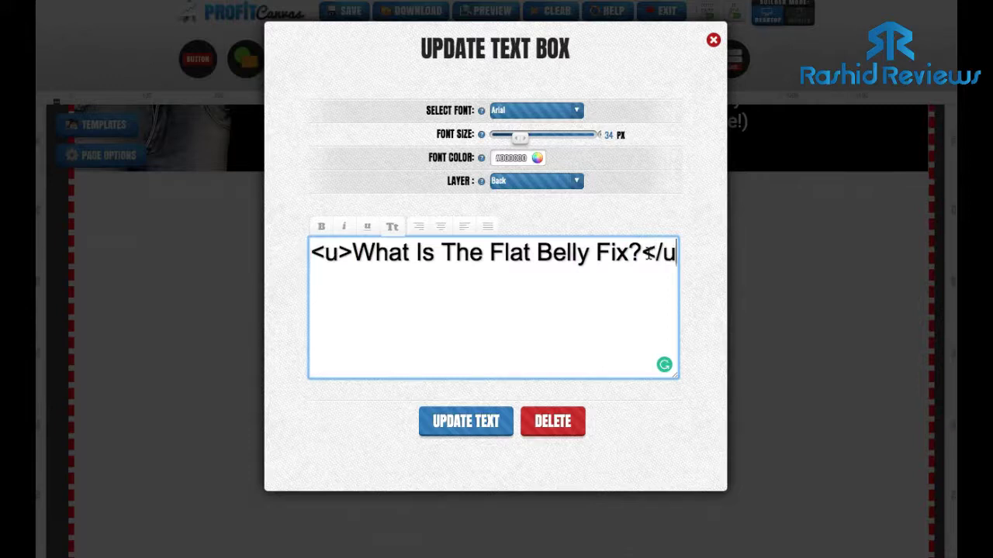
text(>)
click(452, 421)
drag(523, 281, 231, 196)
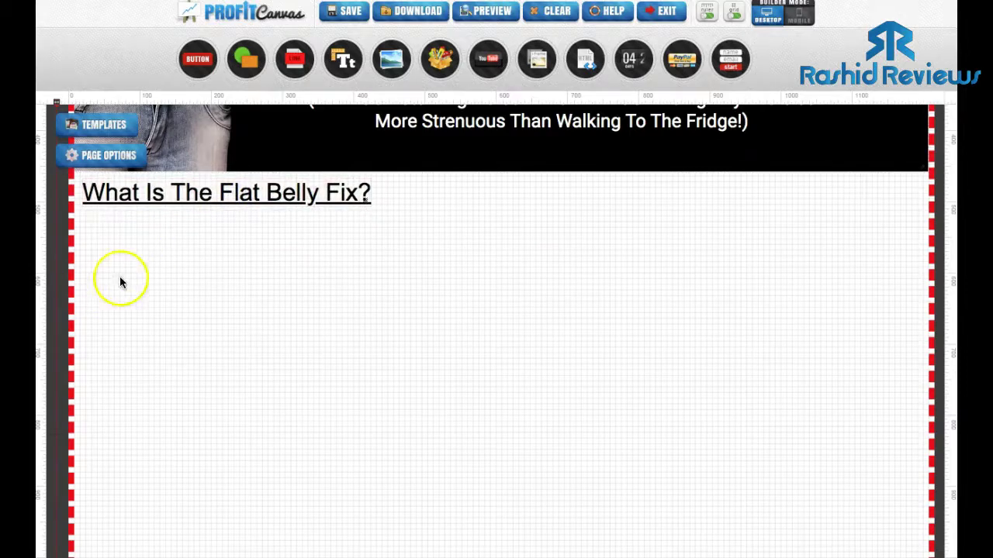
Start another text box below the heading, copy only the description paragraph from the untitled text document and move that window aside.
drag(343, 59, 474, 342)
key(super+Tab)
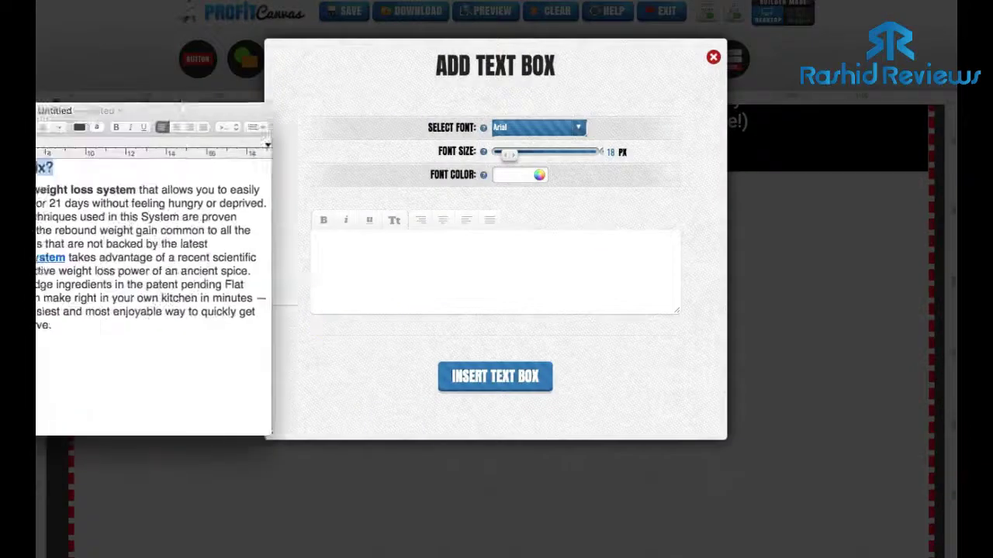
drag(150, 203, 339, 339)
right_click(362, 282)
click(391, 337)
drag(203, 124, 0, 53)
Insert the copied description as a 25 px text box, place it right under the heading and narrow it slightly inside the page border.
click(381, 275)
click(381, 274)
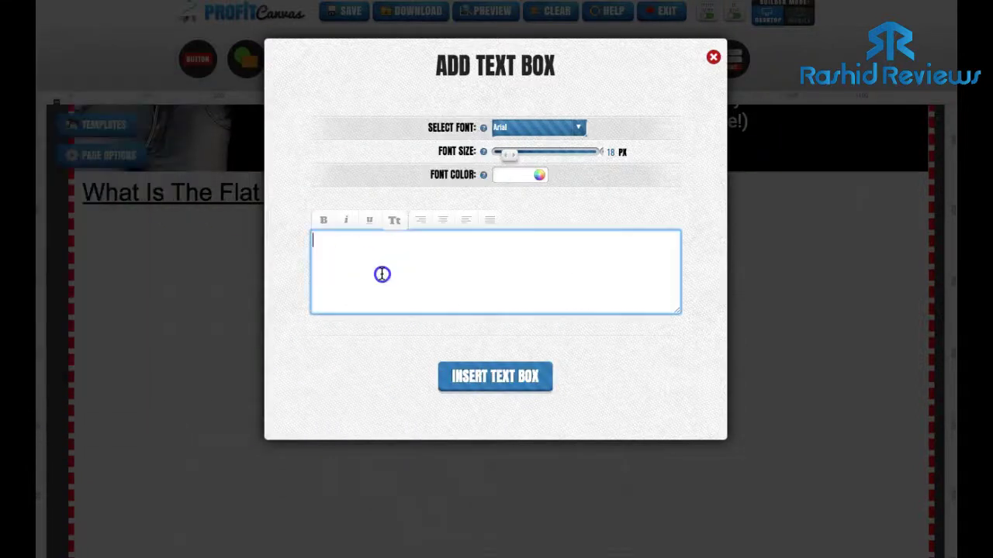
key(super+v)
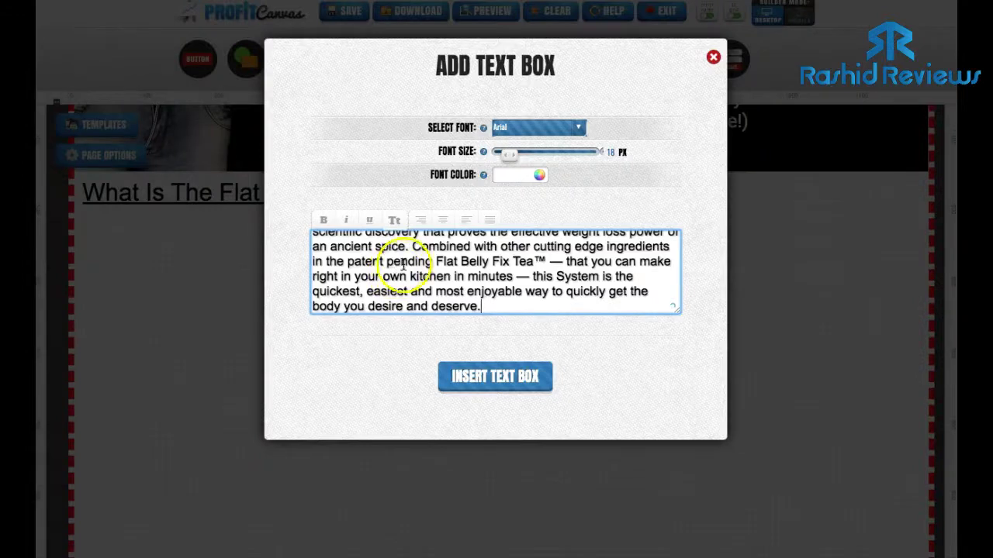
drag(509, 155, 514, 158)
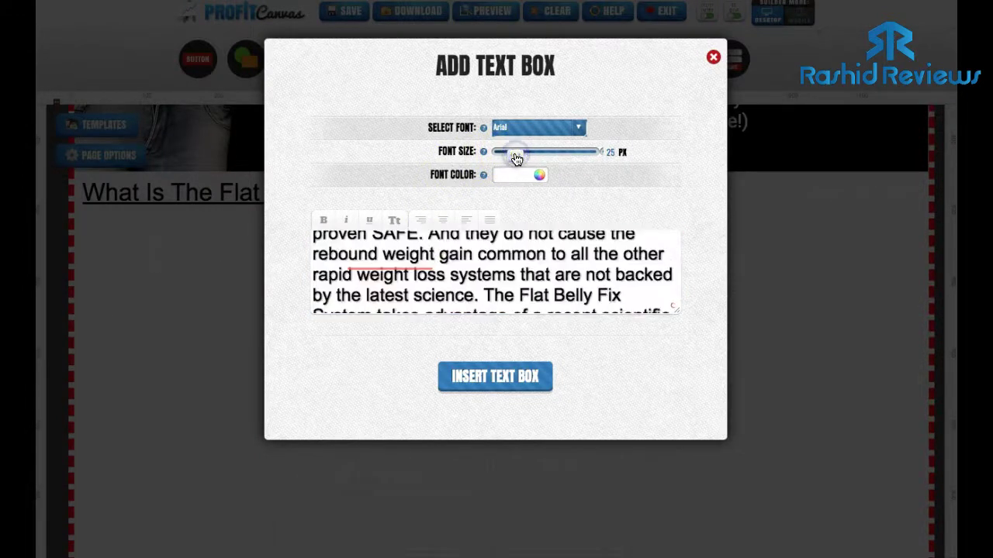
mouse_move(372, 273)
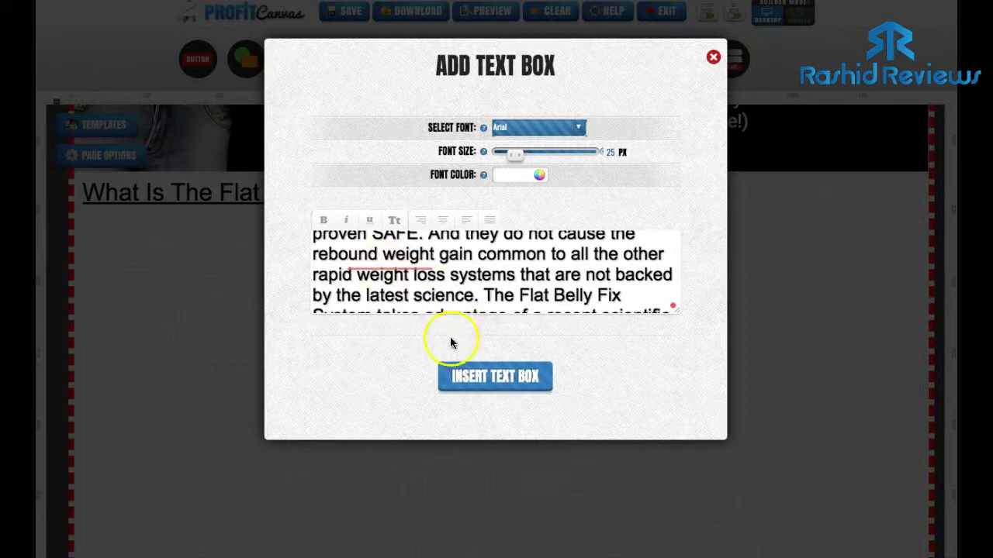
click(465, 375)
drag(580, 366, 204, 250)
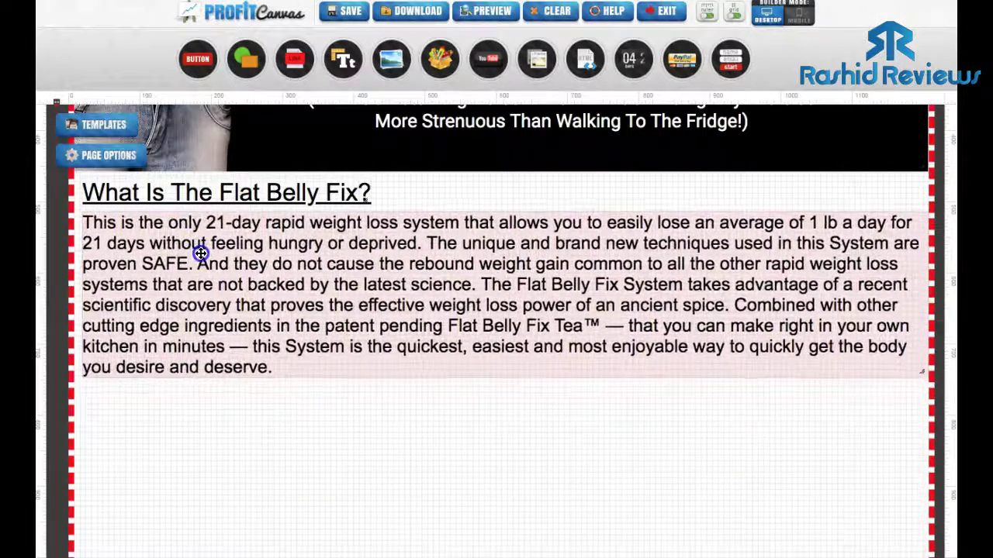
drag(920, 372, 889, 390)
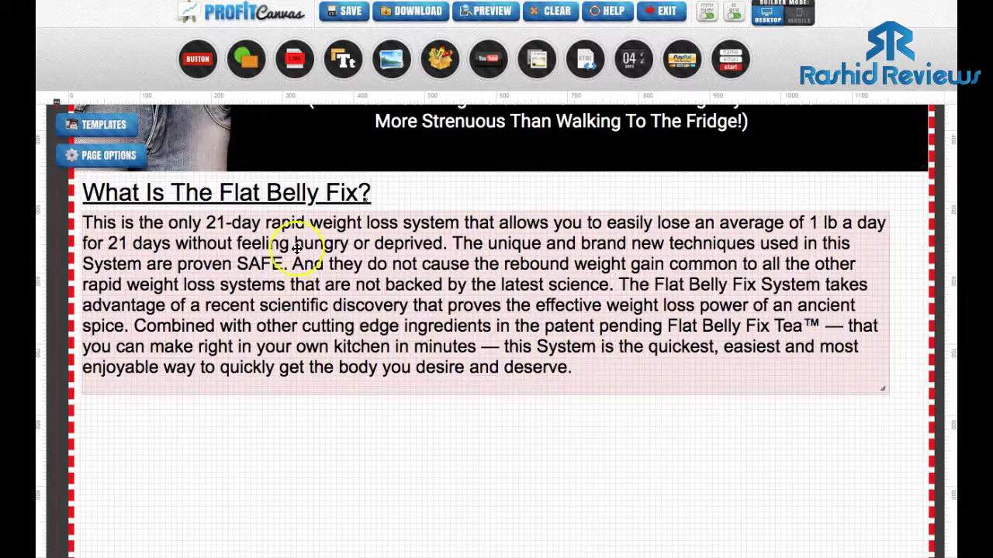
Save the page and preview it.
click(348, 13)
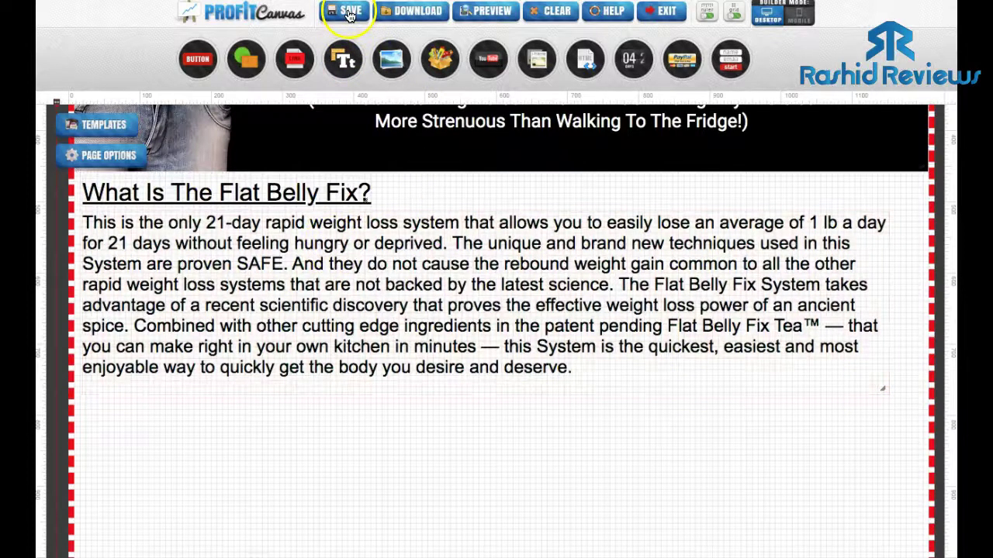
click(616, 35)
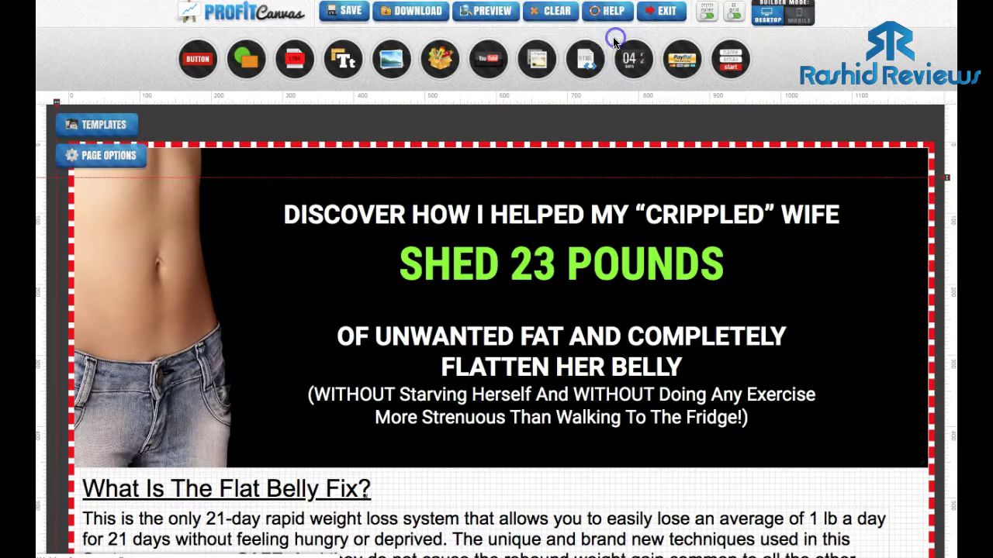
click(494, 15)
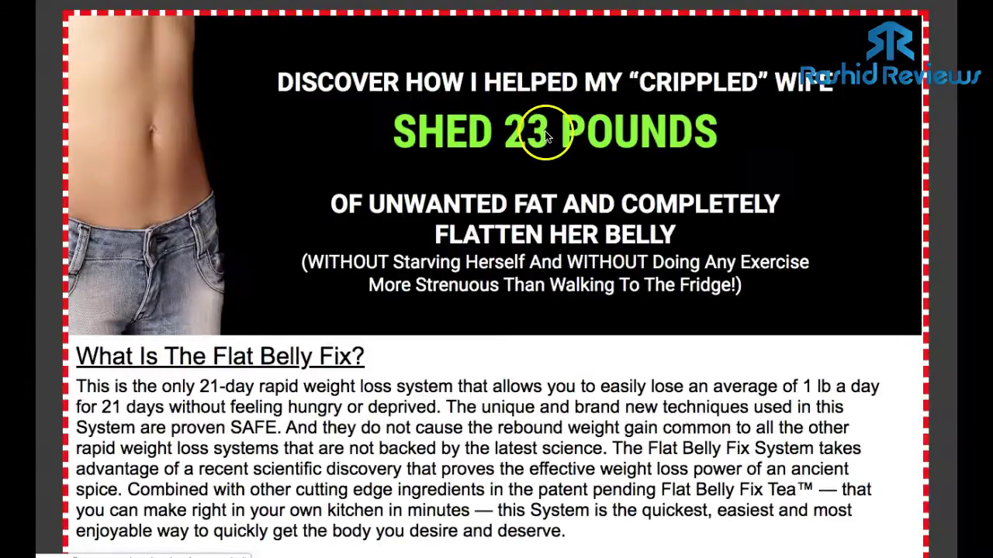
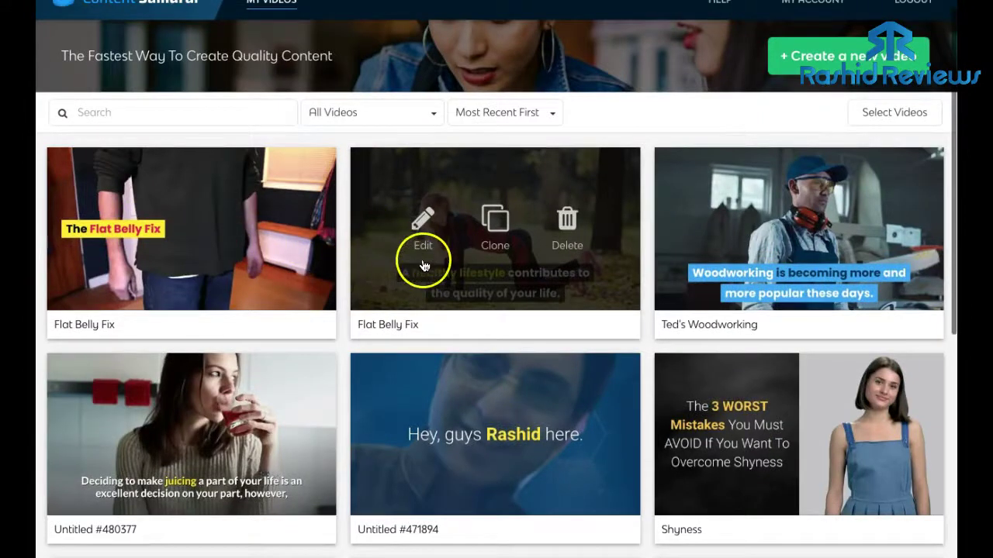
Switch to Content Samurai, create a new video and move the untitled text document out of the way.
scroll(333, 230, up, 1)
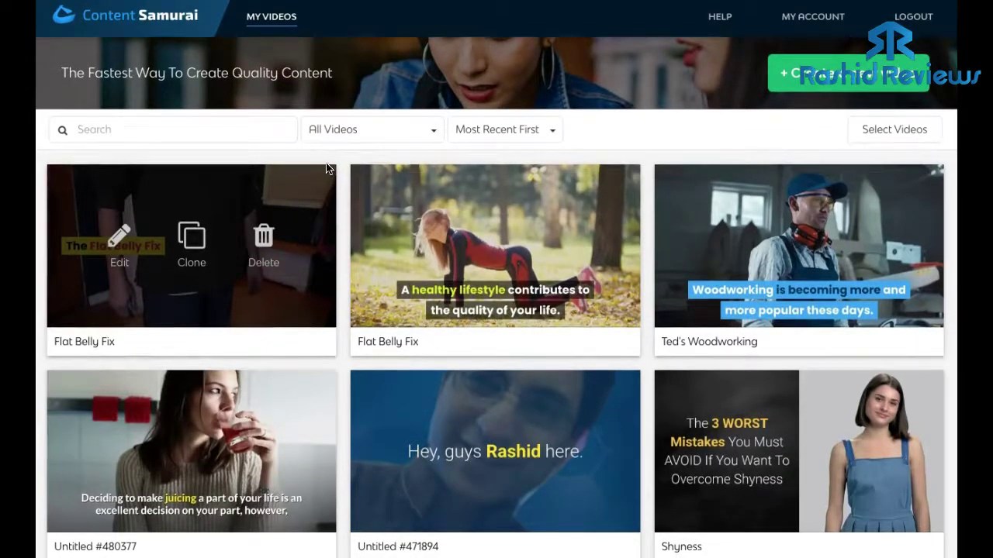
click(831, 78)
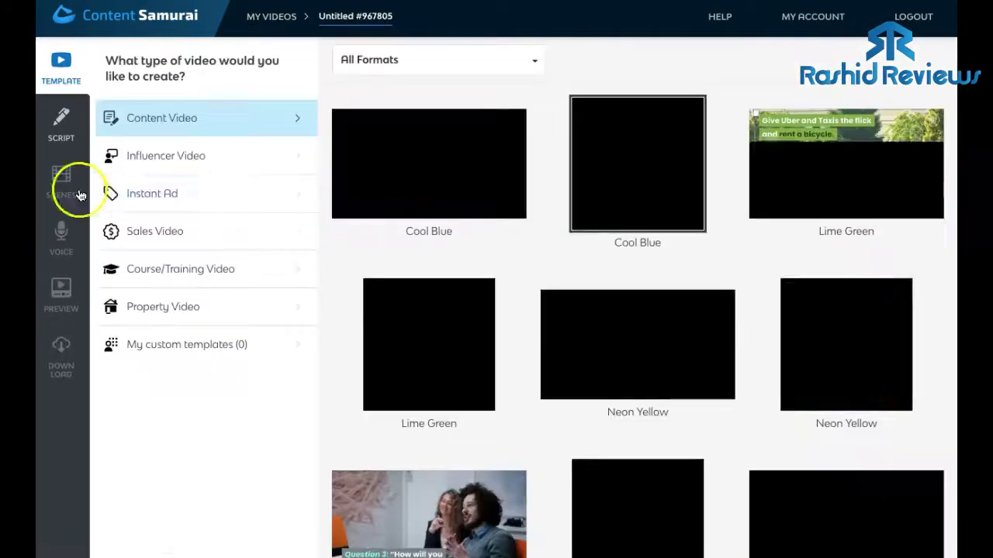
drag(39, 97, 0, 114)
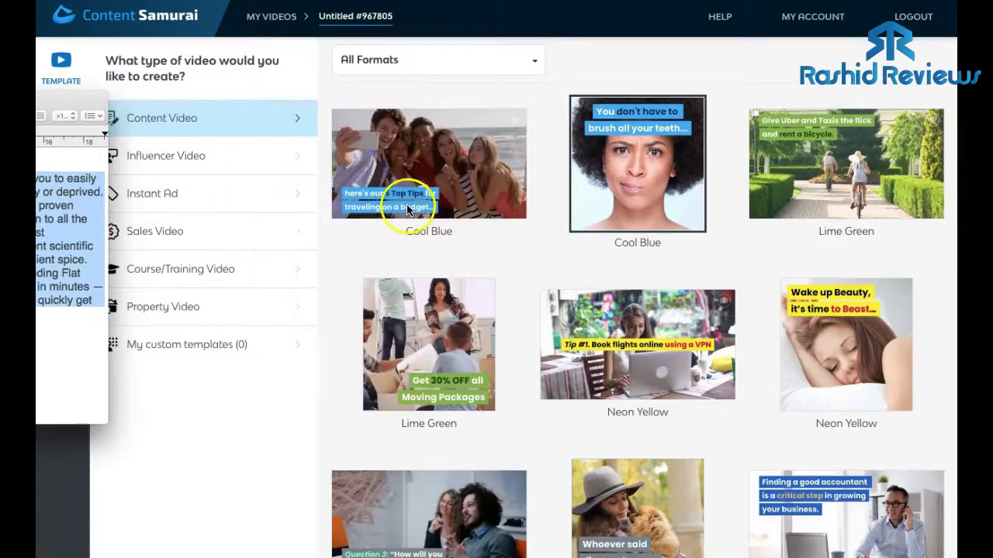
click(511, 251)
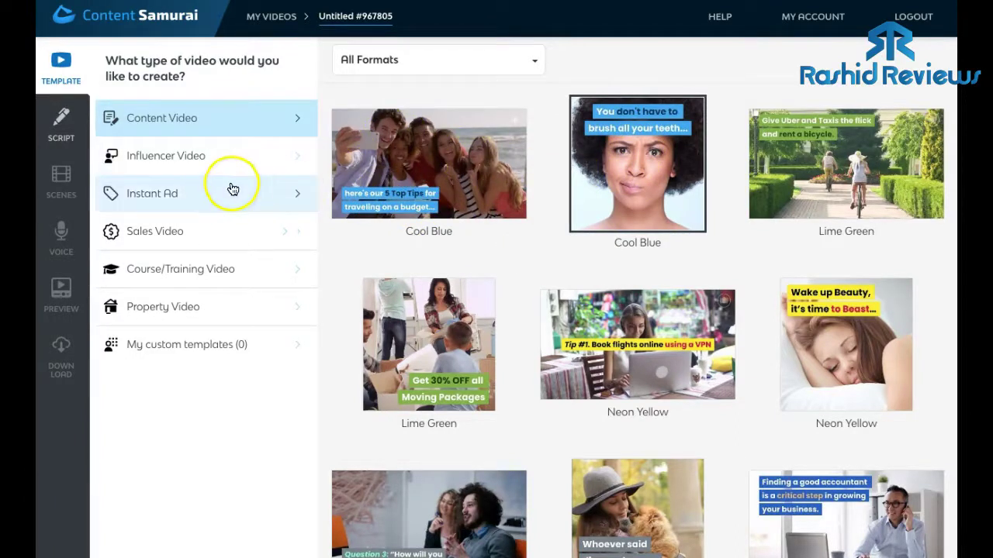
Show the Sales Video templates and look through the whole list for a suitable one.
click(176, 236)
scroll(464, 167, down, 4)
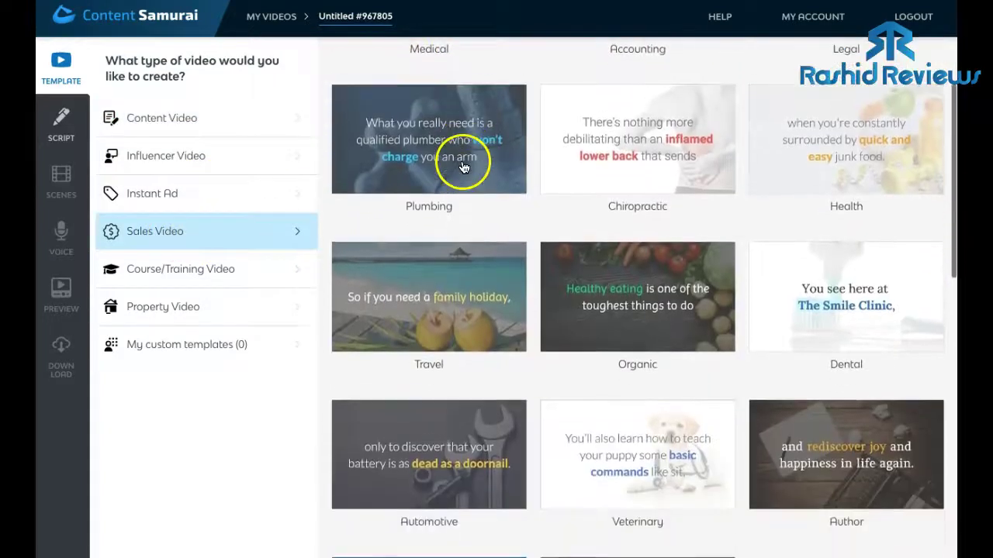
scroll(464, 167, down, 1)
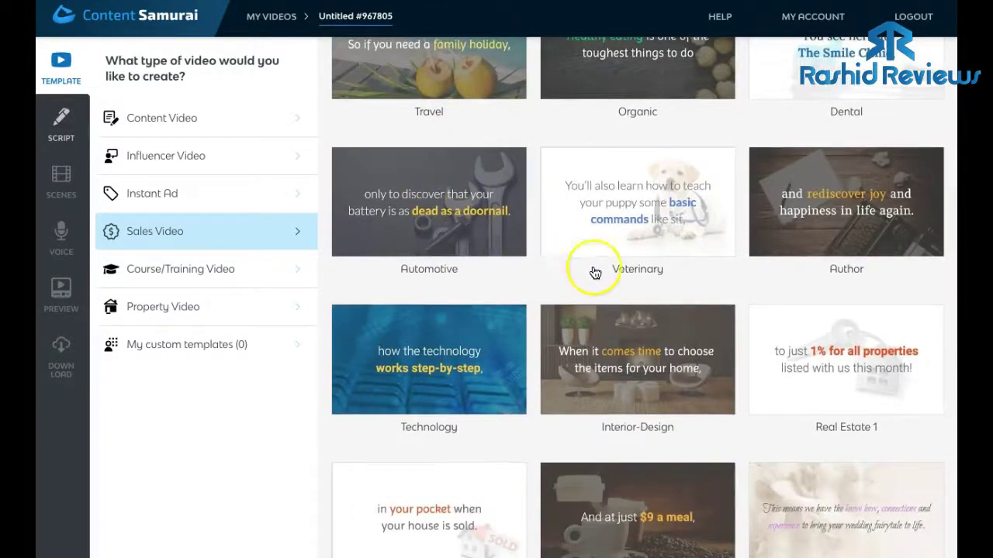
scroll(450, 264, down, 1)
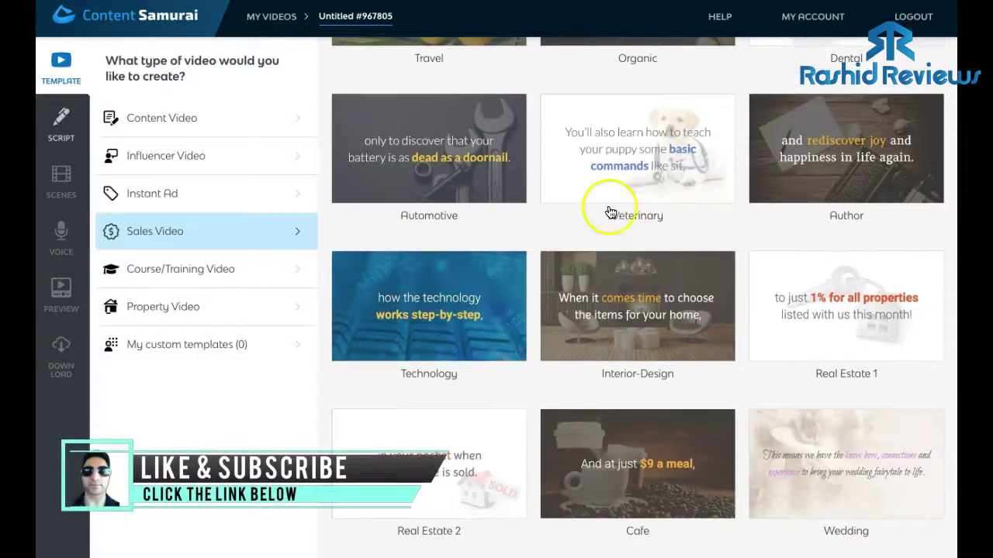
scroll(549, 206, down, 2)
scroll(548, 215, down, 4)
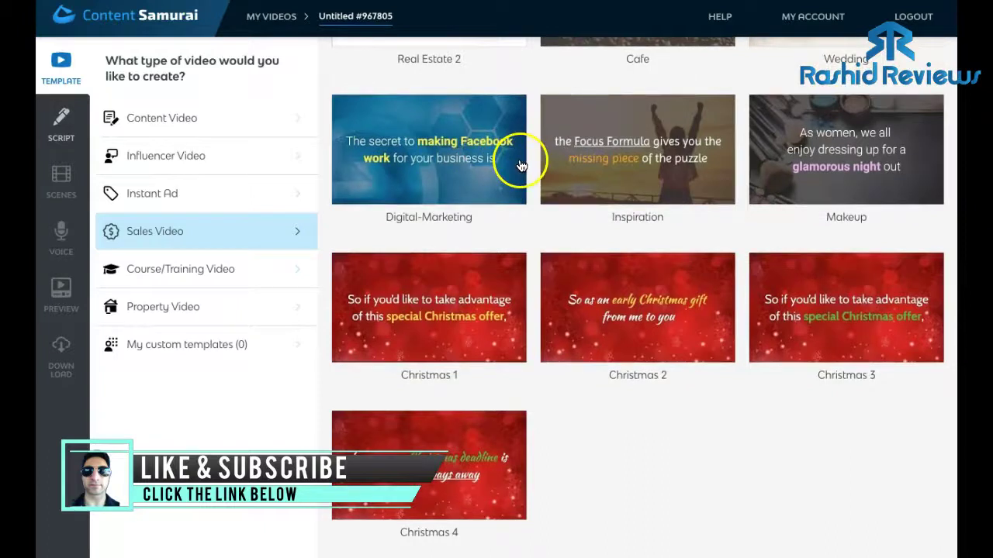
scroll(519, 184, up, 6)
scroll(520, 167, up, 5)
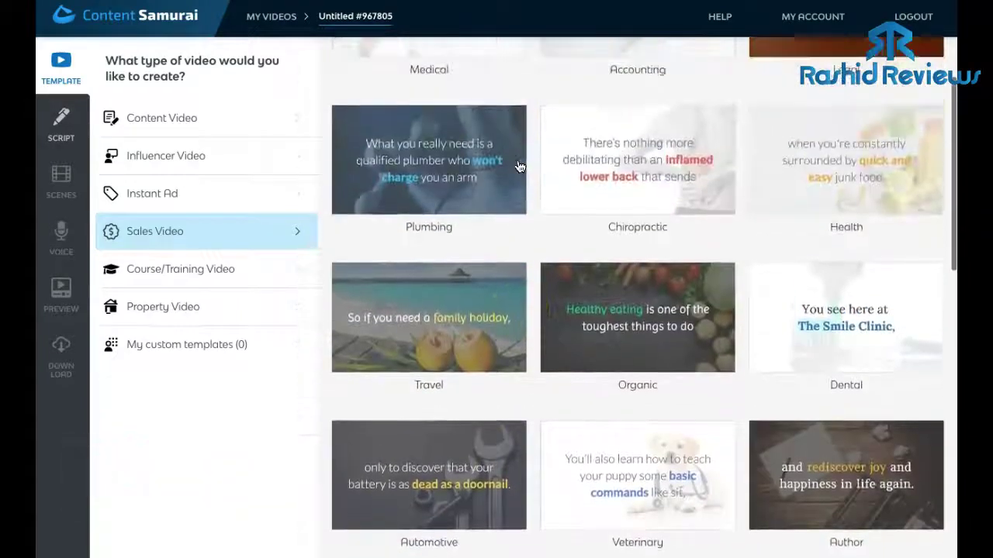
scroll(458, 232, up, 1)
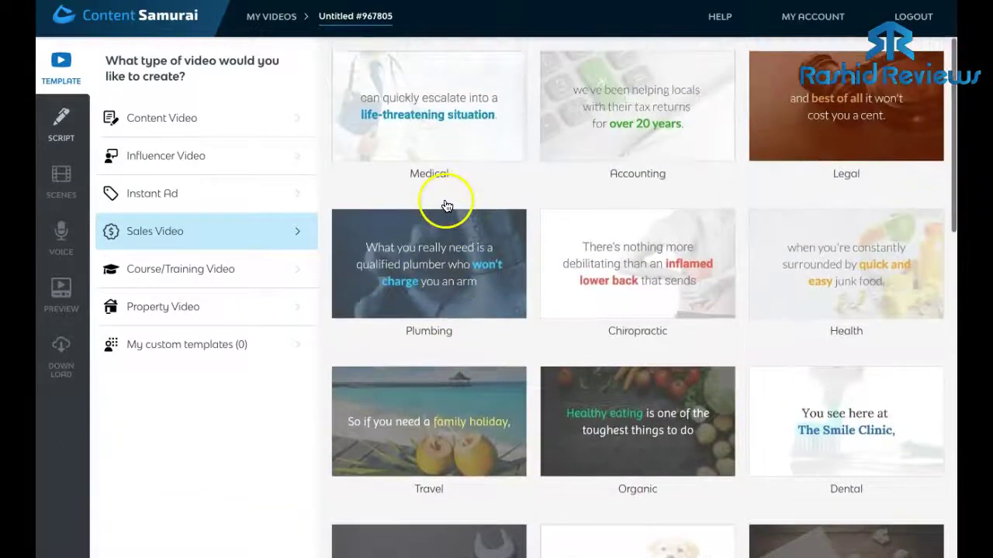
Play the start of the Chiropractic template's sample video and use that template for the new video.
click(624, 280)
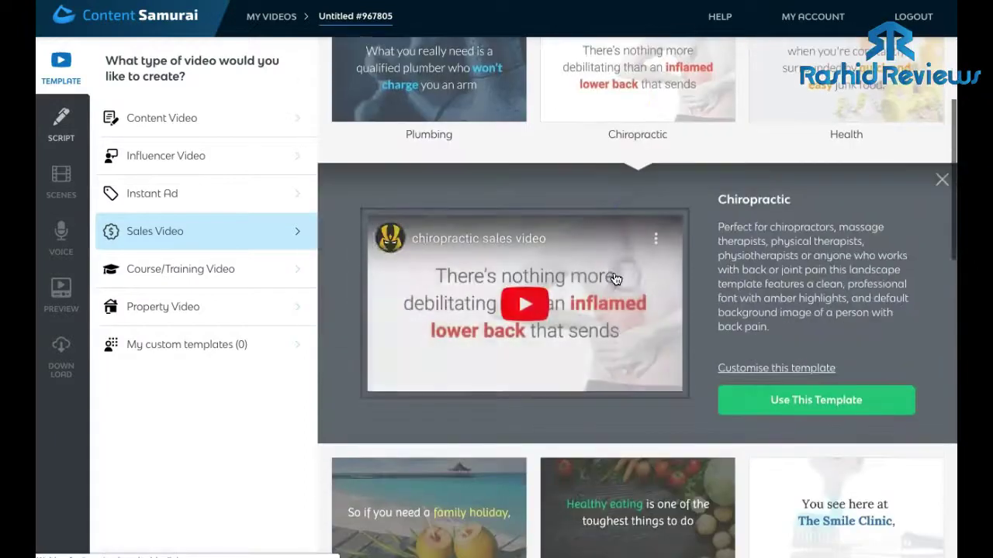
click(524, 308)
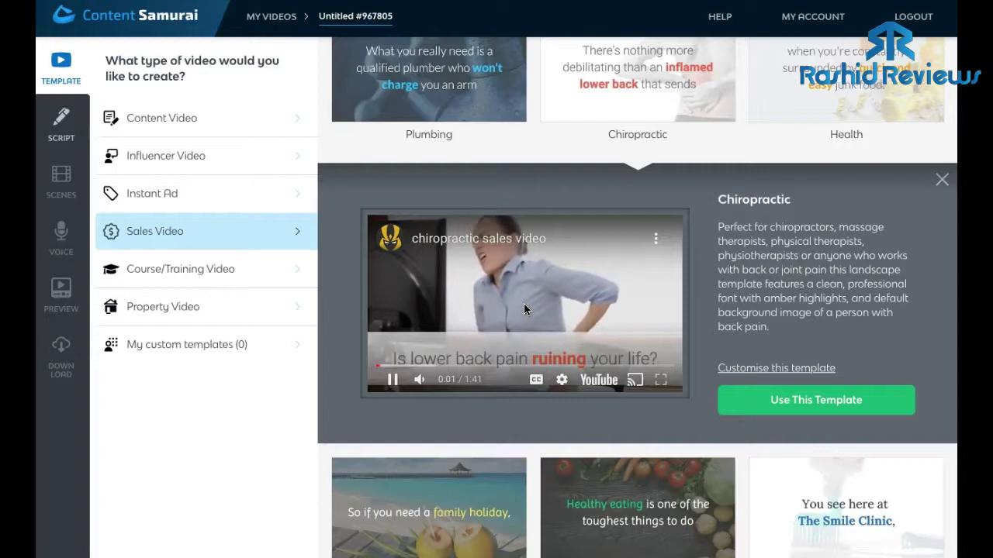
click(392, 379)
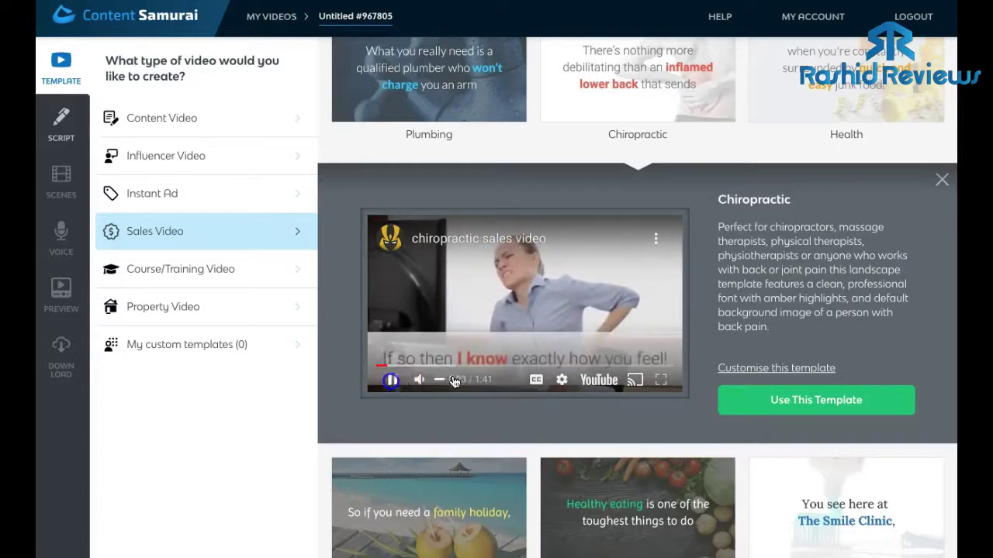
click(804, 409)
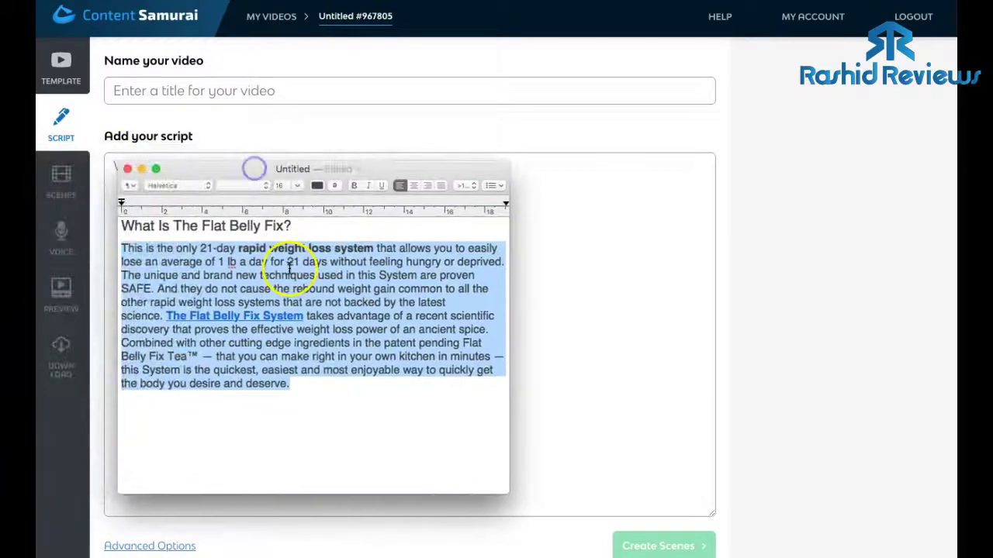
Copy the selected Flat Belly Fix paragraph from the text document into the video's script.
right_click(291, 271)
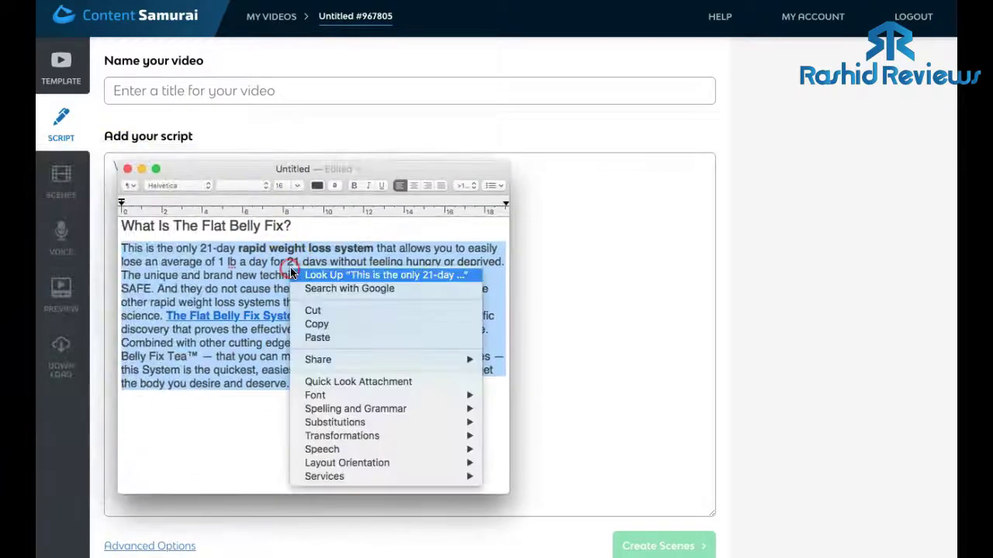
click(318, 323)
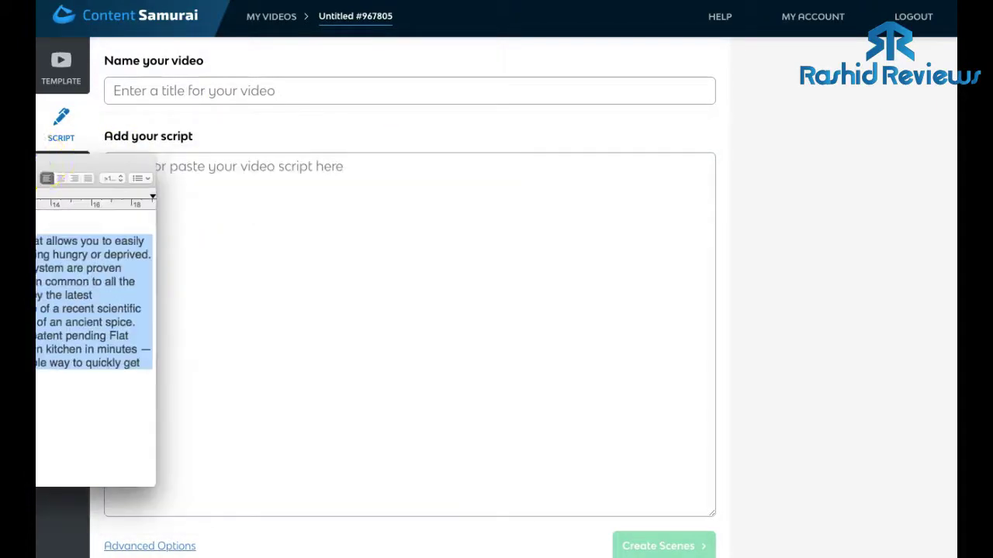
click(240, 200)
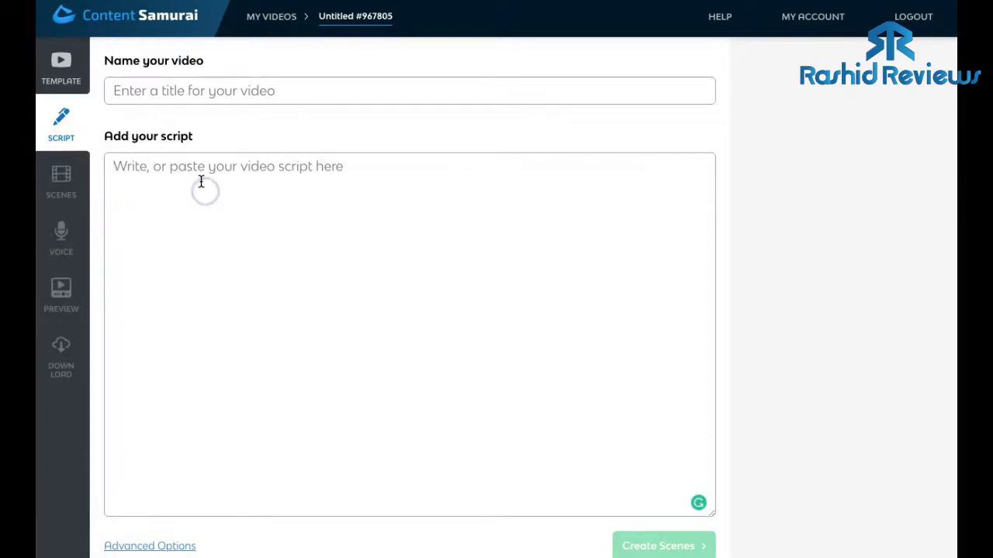
key(super+v)
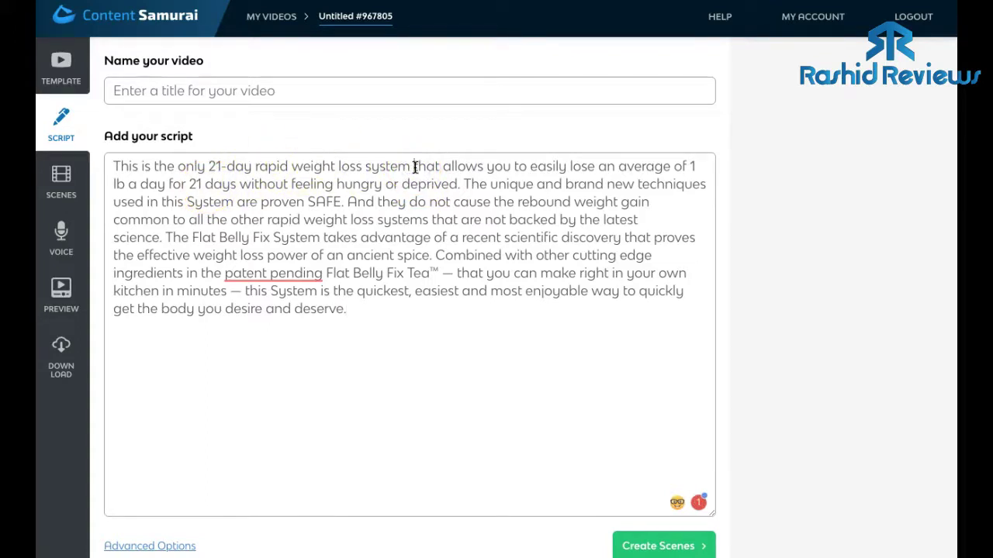
Break the script with a blank line after "This is the only 21-day rapid weight loss system".
click(415, 167)
key(Return)
key(Return)
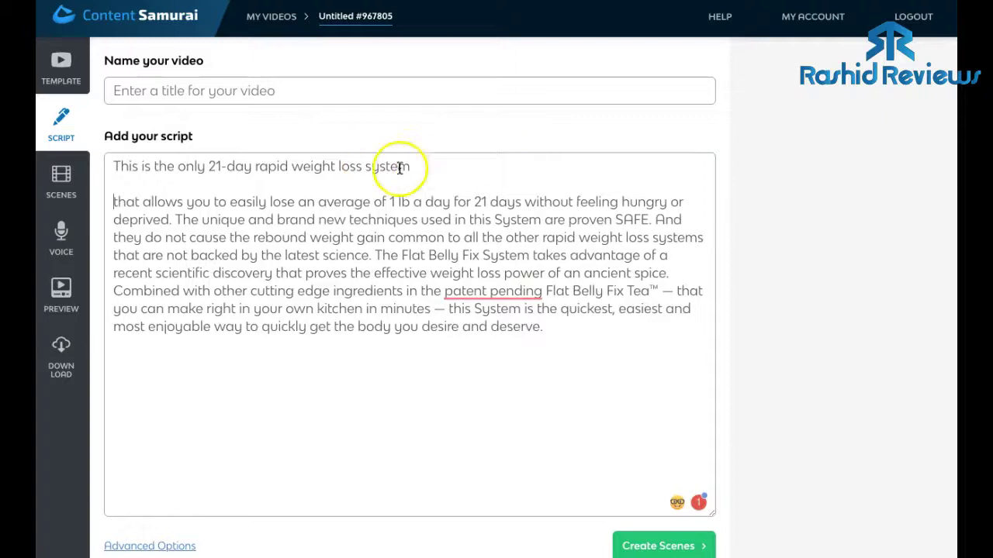
click(577, 204)
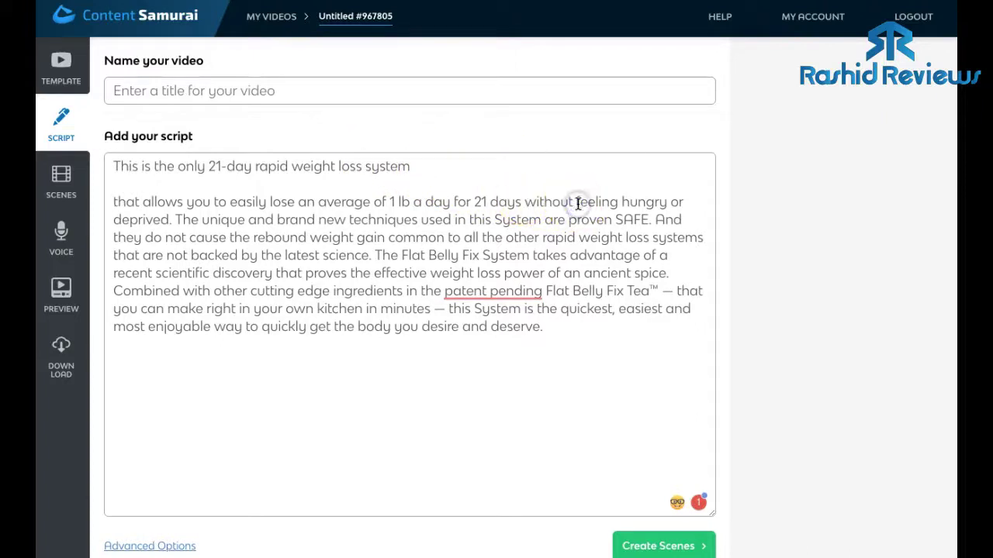
key(Return)
key(Return)
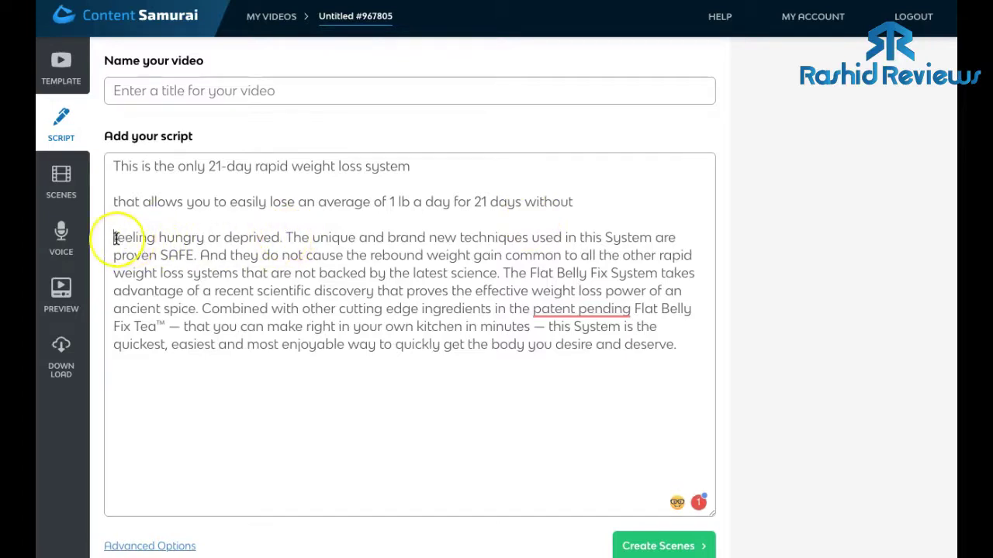
key(BackSpace)
key(BackSpace)
Separate the script text starting at "The unique and brand new techniques" with a blank line after "deprived.".
click(176, 219)
key(Return)
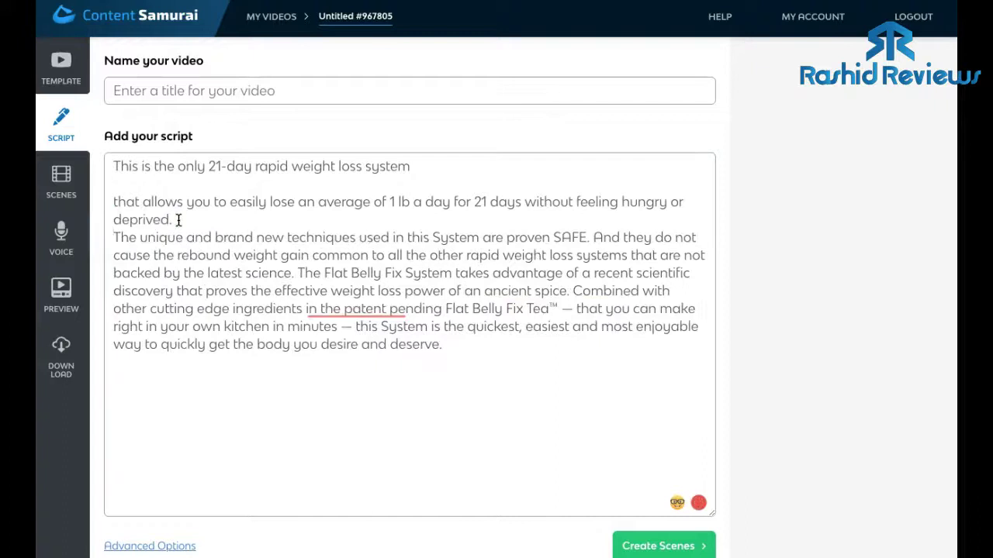
key(Return)
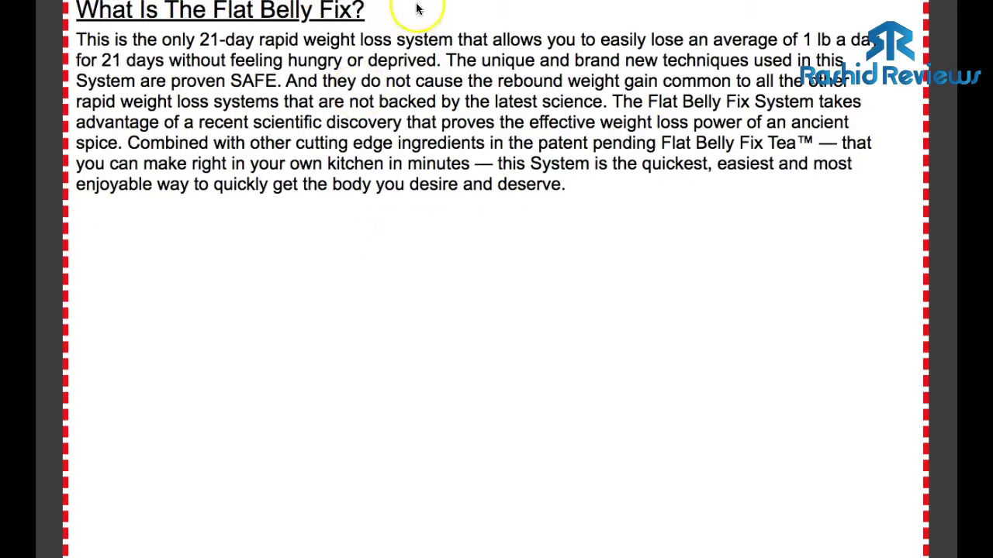
On the Profit Canvas page, start a text box below the description reading "Watch The Video Below" with a 30 px font size.
scroll(390, 65, up, 5)
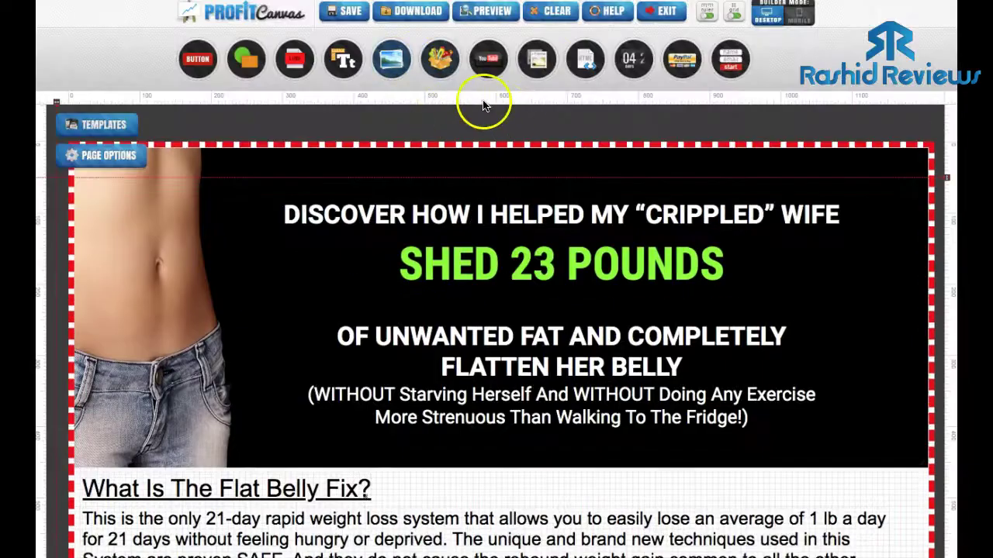
scroll(485, 104, down, 1)
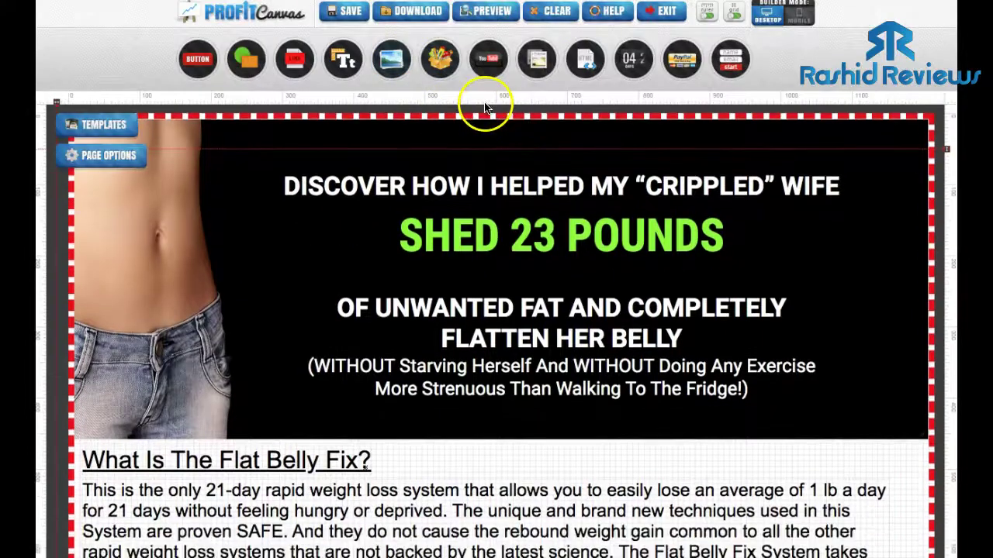
scroll(484, 107, down, 4)
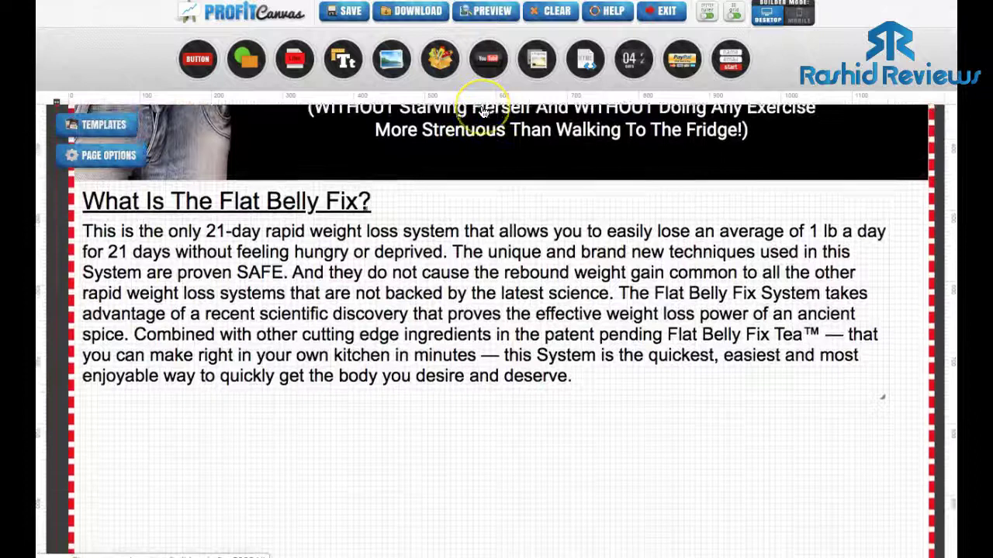
scroll(482, 113, down, 1)
click(339, 58)
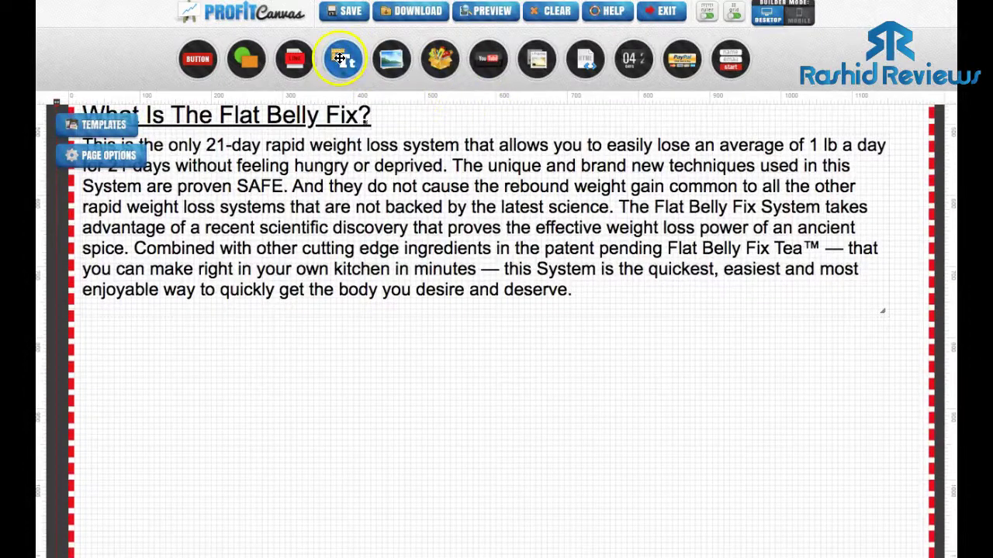
drag(339, 58, 466, 399)
click(407, 259)
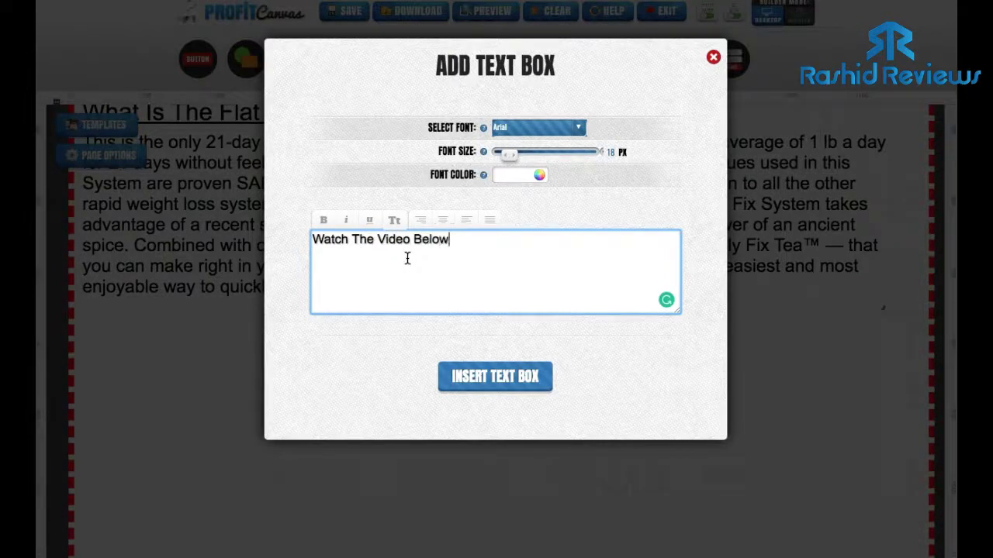
click(511, 153)
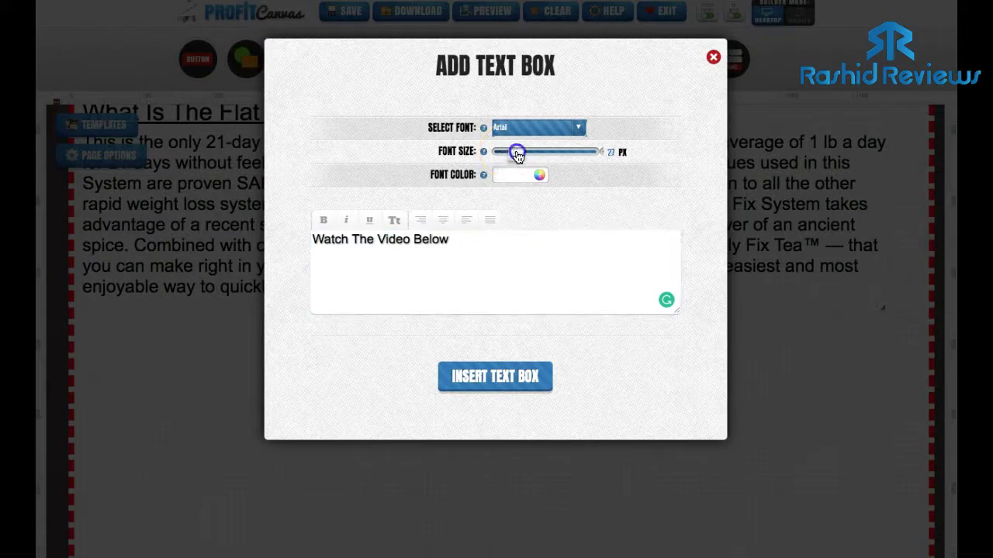
drag(519, 155, 517, 153)
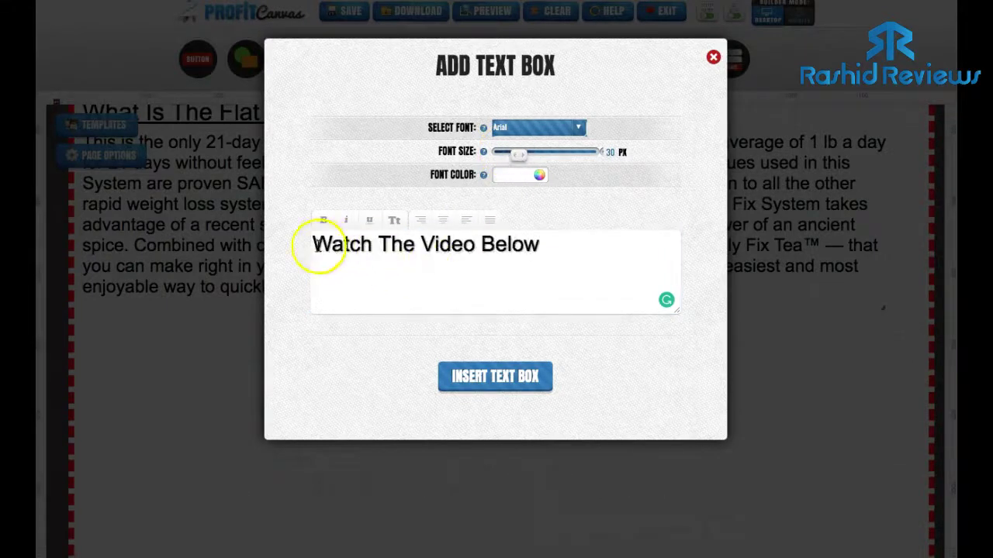
Centre the text with <center> and </center> tags and insert the text box just below the description paragraph.
drag(314, 245, 547, 260)
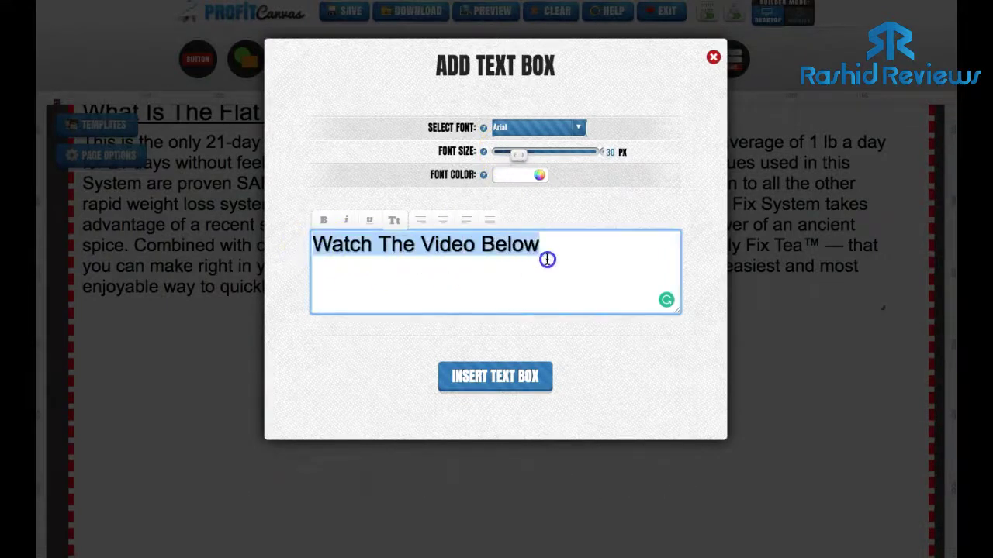
click(443, 223)
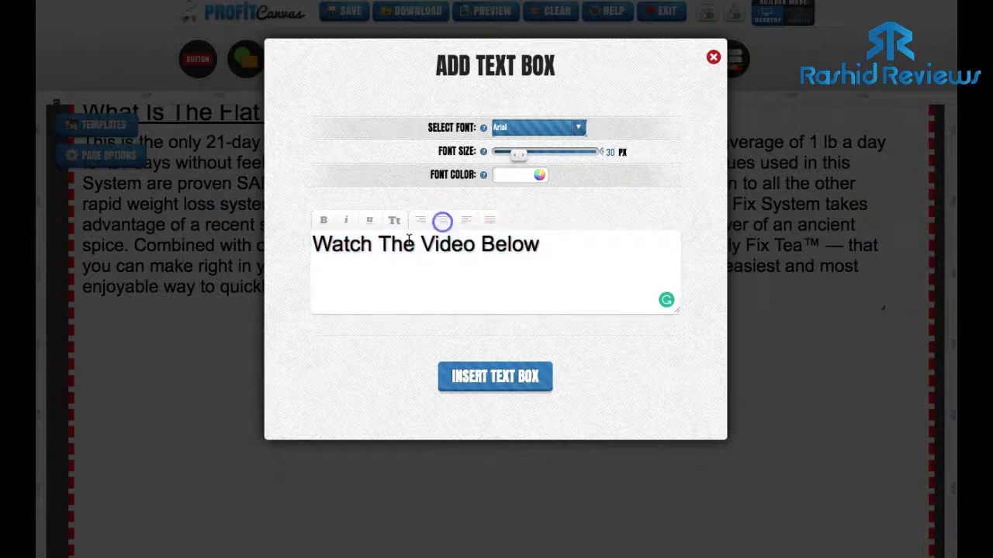
click(314, 244)
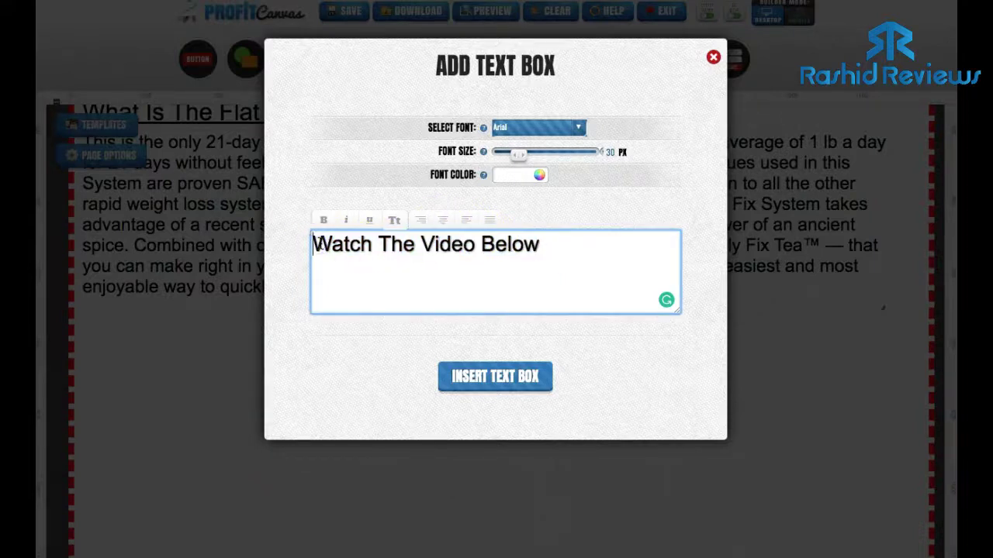
text(<cen)
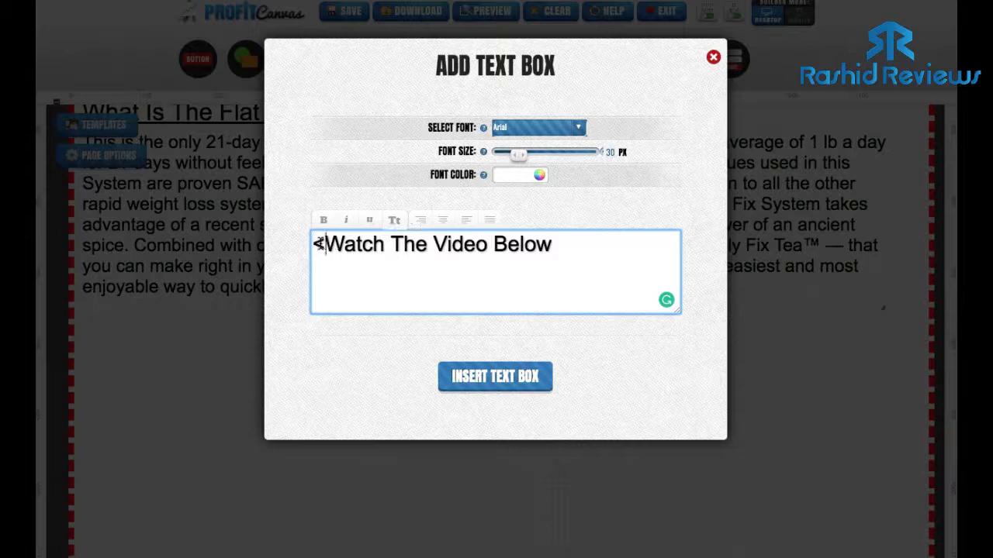
text(e)
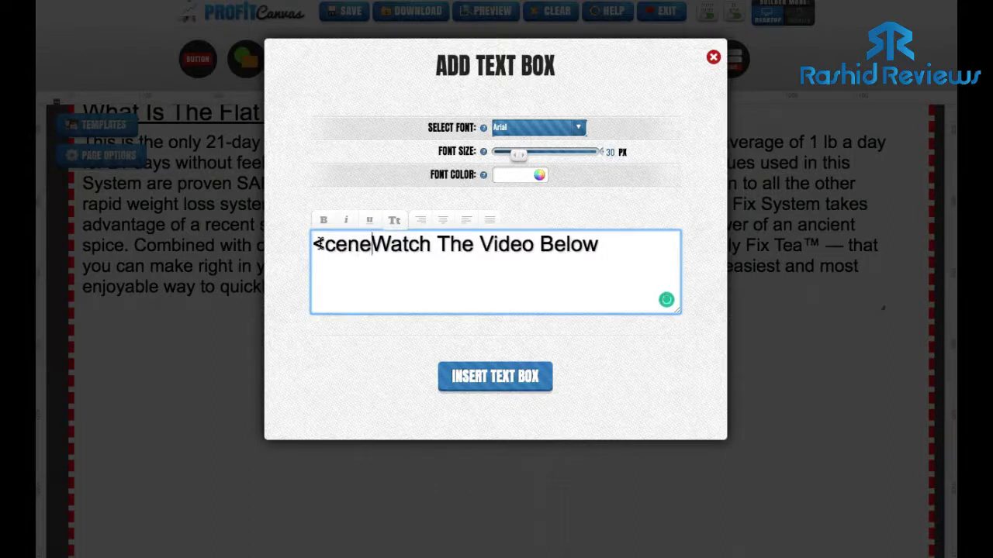
key(BackSpace)
text(ter)
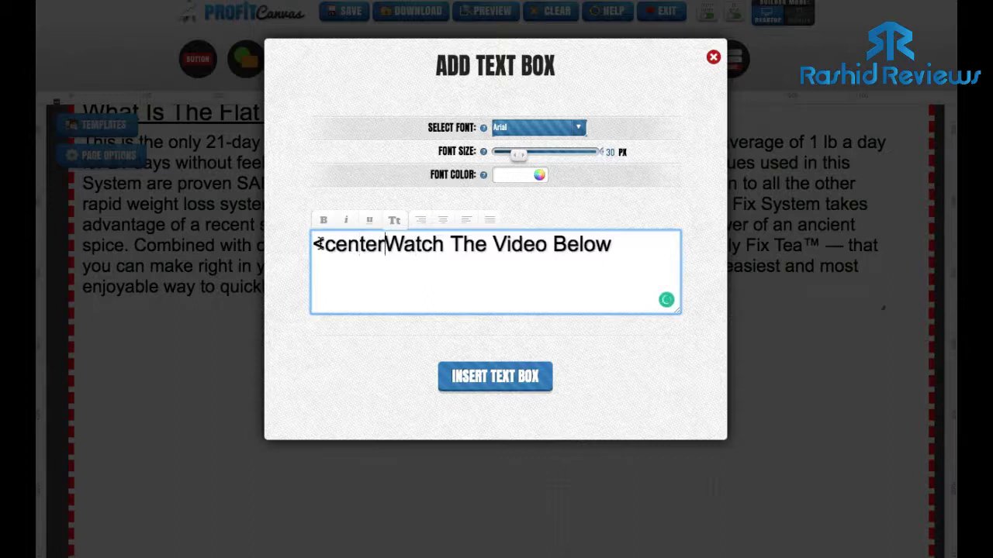
text(>)
click(641, 248)
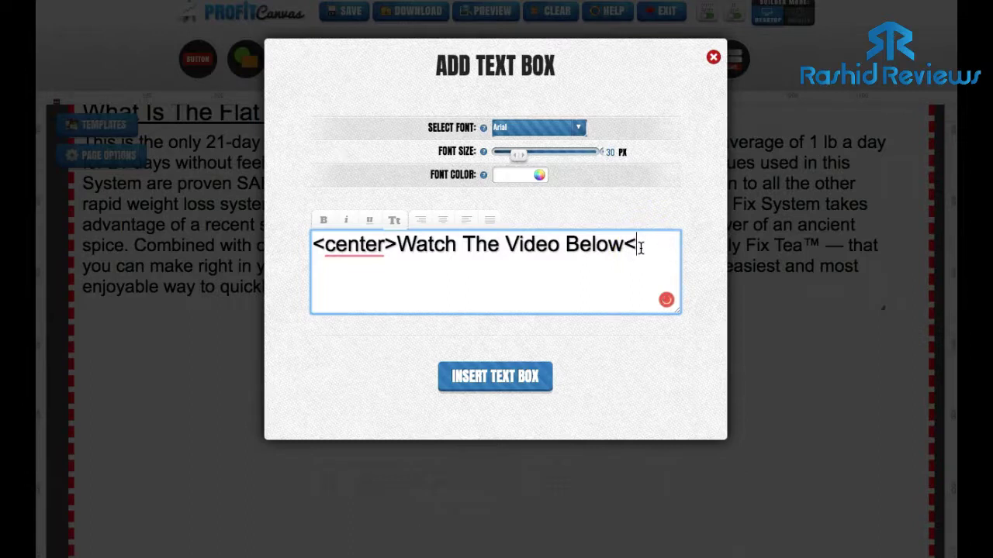
text(<cent)
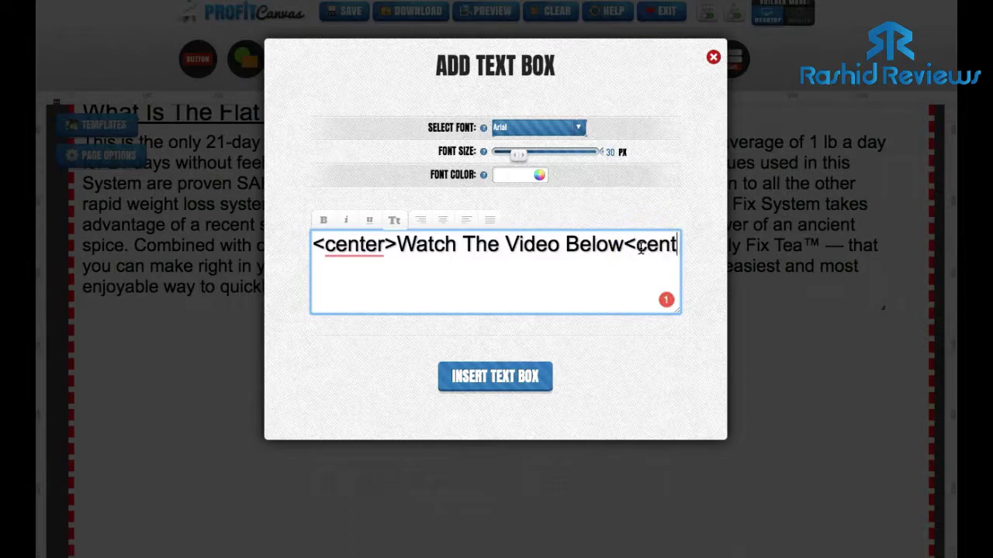
text(er>)
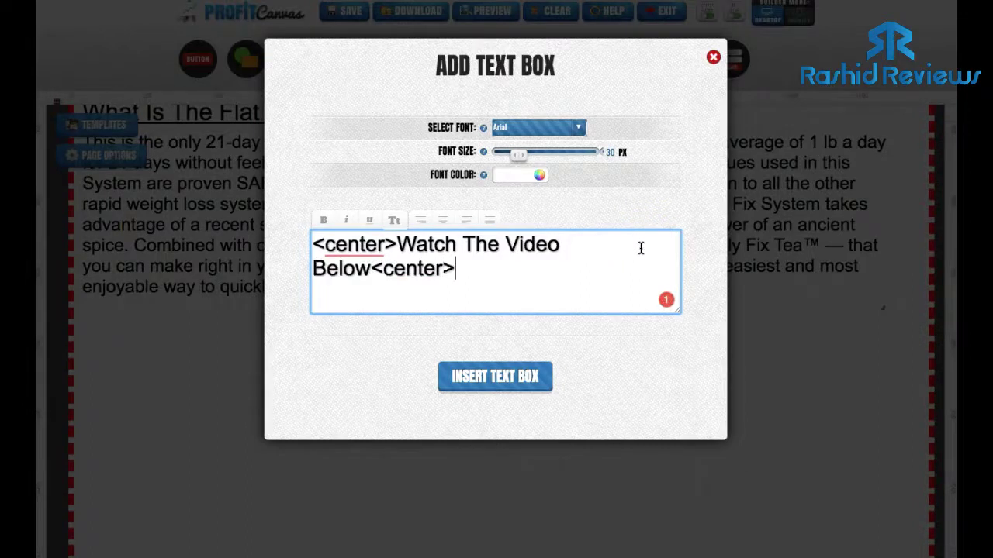
click(381, 268)
text(/)
click(508, 377)
drag(550, 400, 463, 352)
Set the "Watch The Video Below" heading to 34 px, underline it with a <u> tag and reposition it beneath the description.
double_click(463, 352)
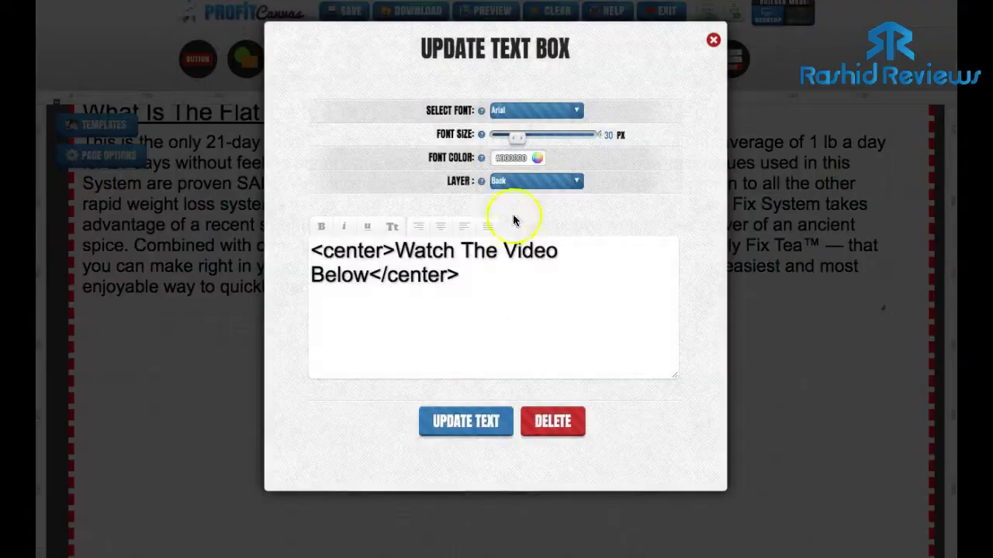
drag(517, 140, 521, 138)
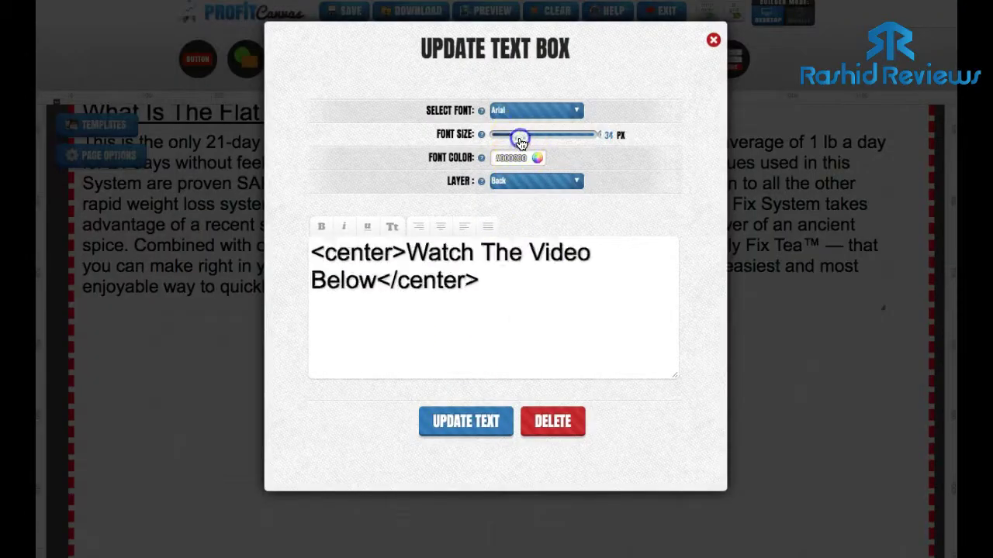
click(314, 254)
text(<u>)
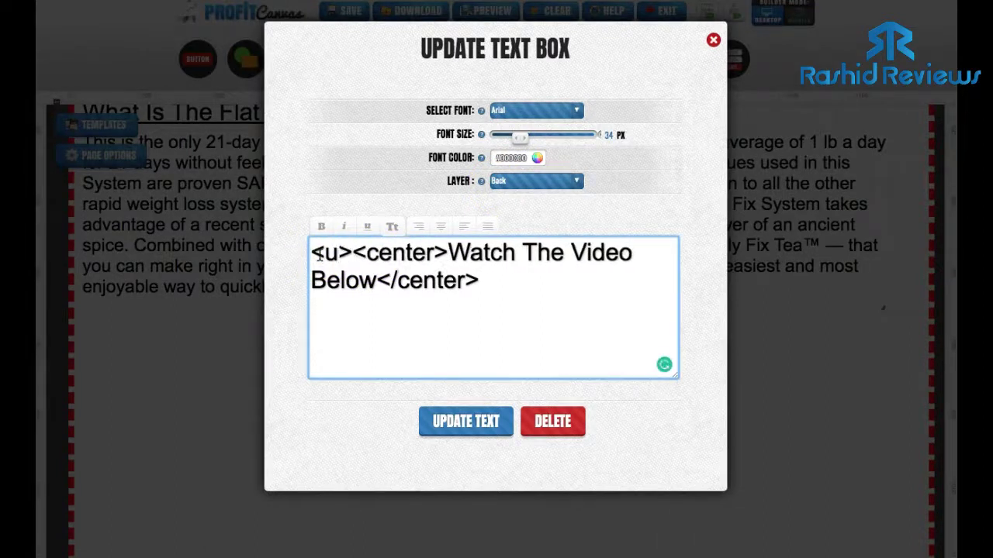
click(505, 290)
click(464, 420)
drag(541, 354, 518, 343)
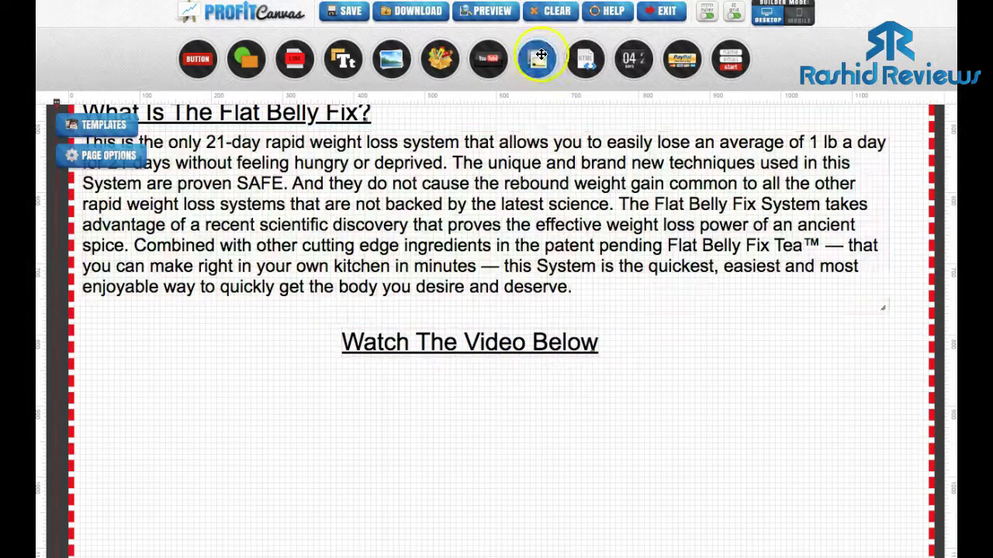
Insert a normal YouTube video with the code ub8ysTw_HTU and position it directly under the "Watch The Video Below" heading.
drag(488, 61, 490, 450)
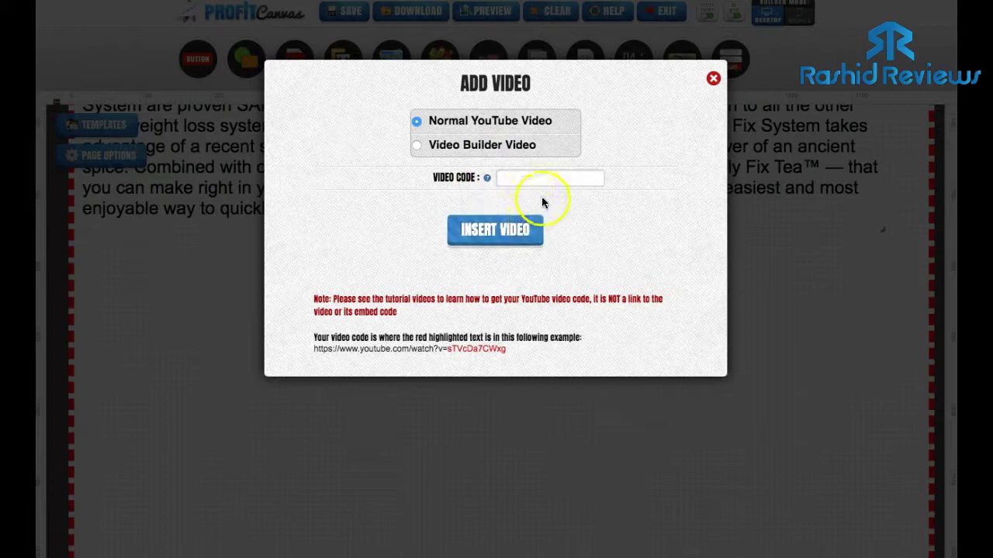
click(531, 176)
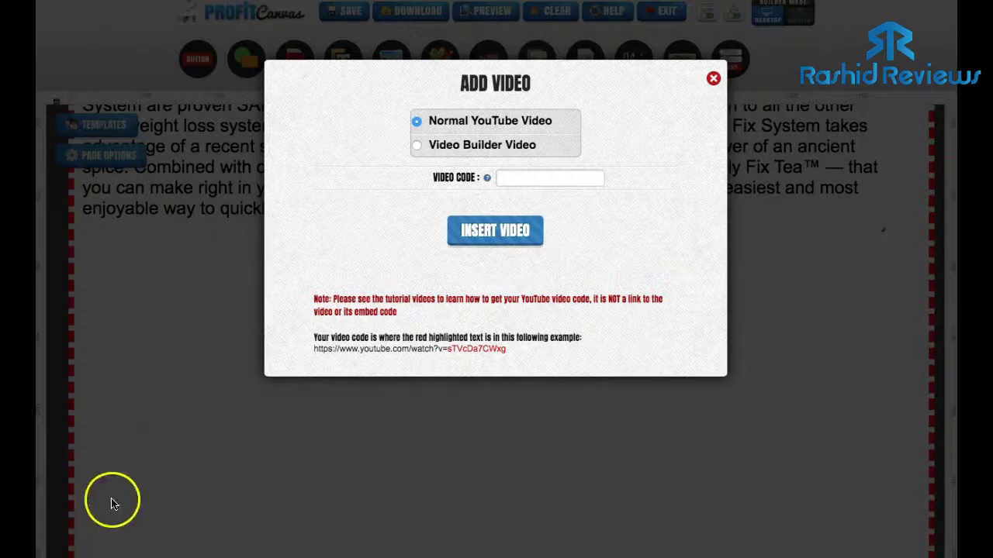
click(537, 178)
text(ub8ysTw_HTU)
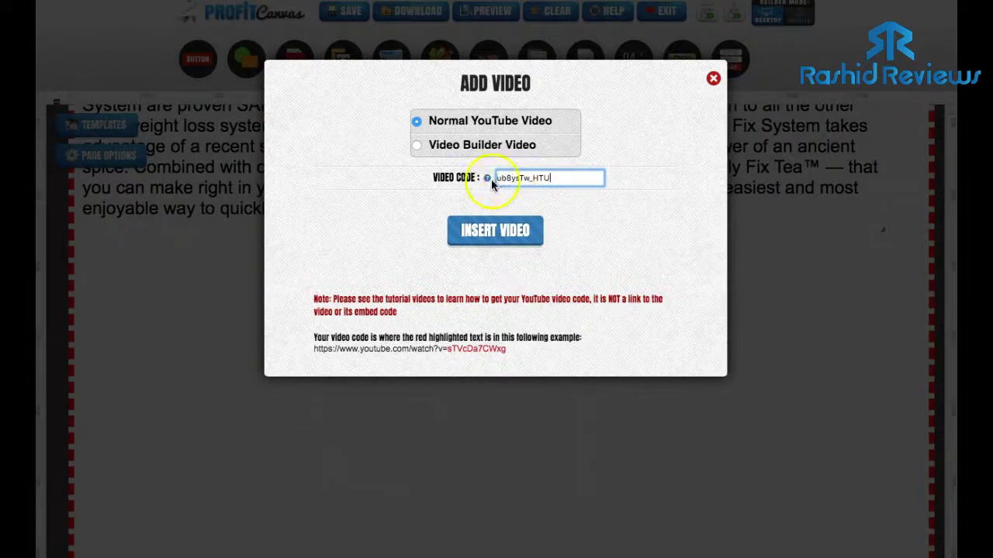
click(492, 230)
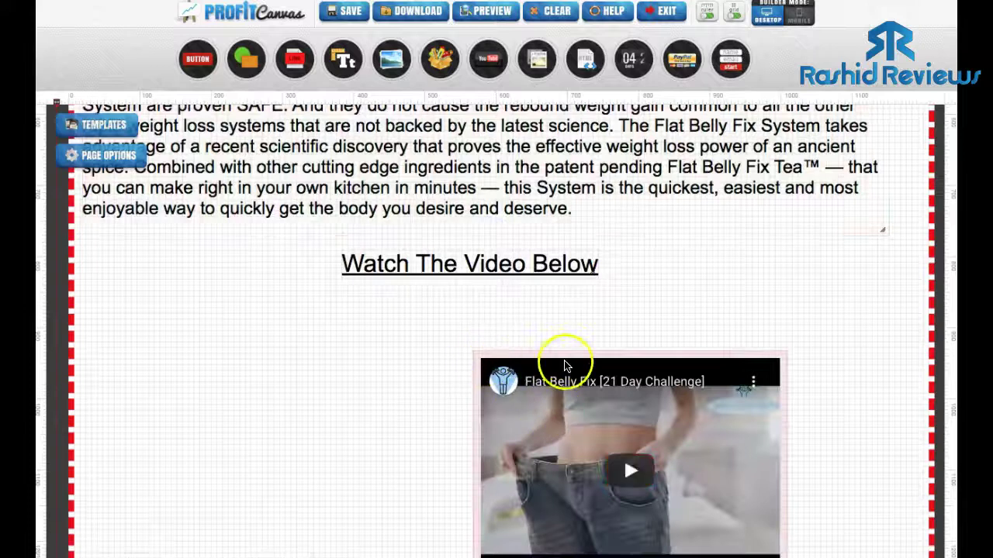
drag(574, 353, 348, 287)
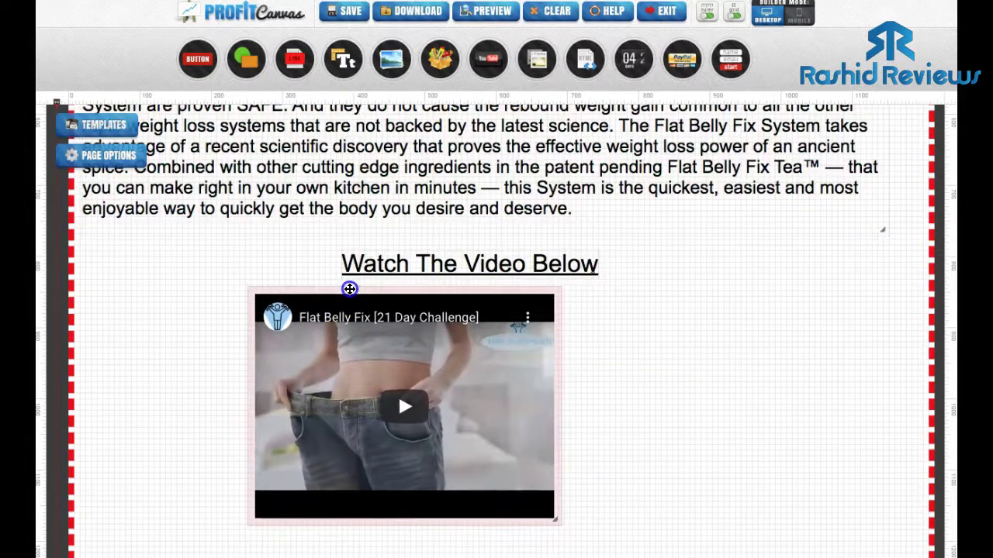
scroll(654, 440, down, 2)
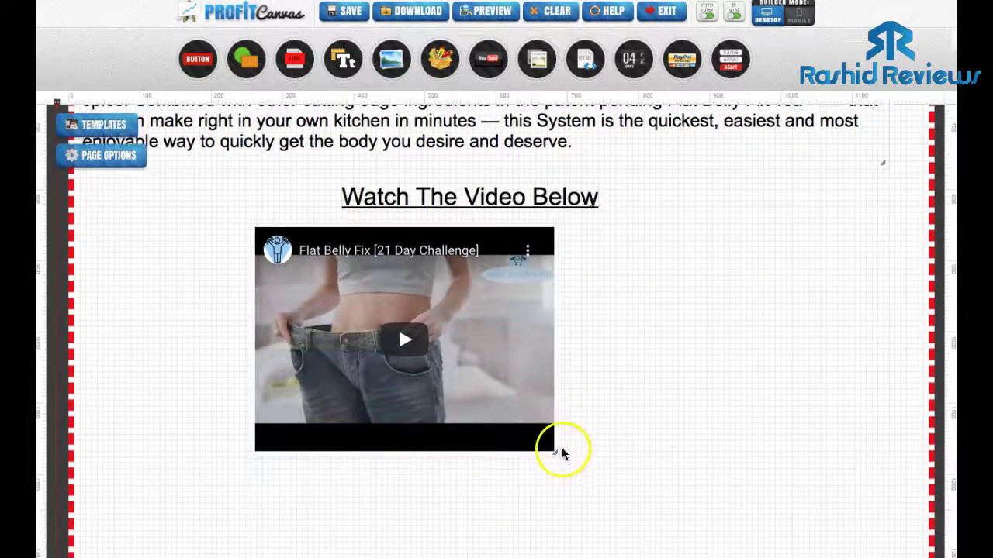
Enlarge the embedded YouTube video to about 790 px wide, and centre it and the "Watch The Video Below" heading on the page.
drag(556, 453, 786, 520)
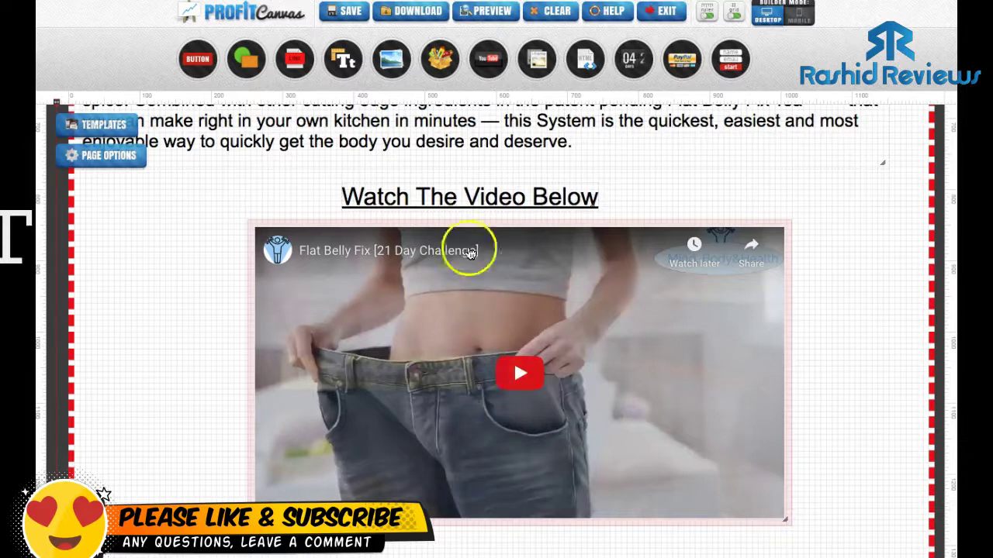
drag(460, 196, 479, 192)
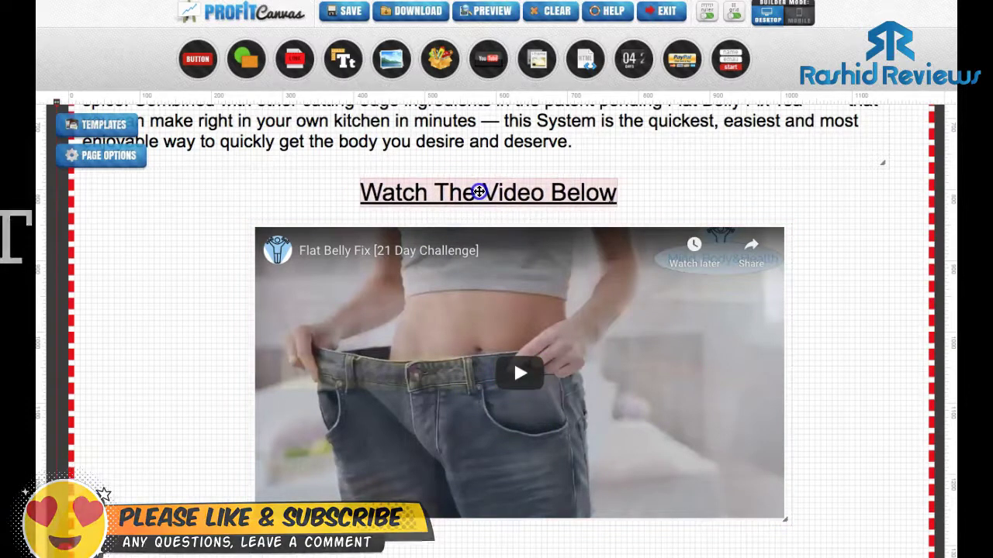
click(482, 222)
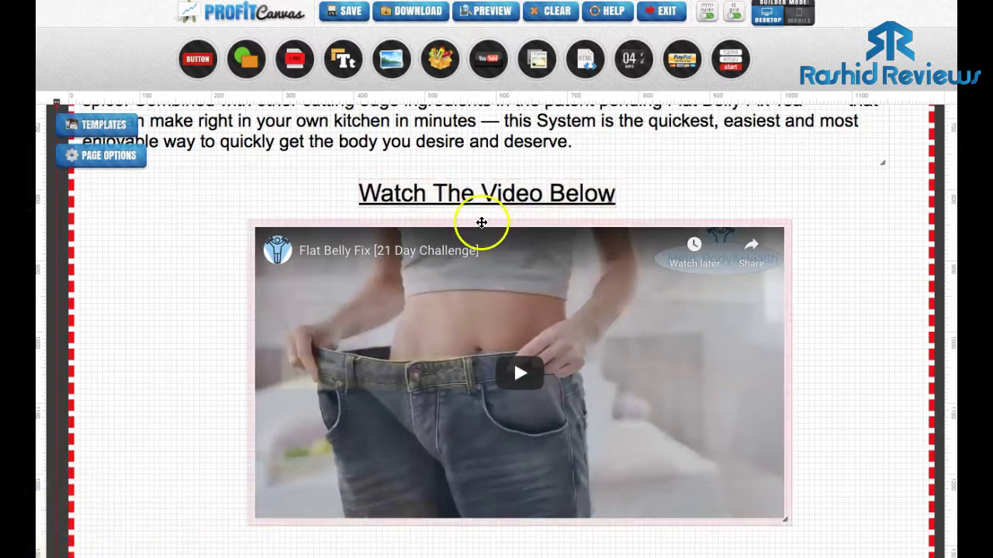
scroll(534, 283, down, 1)
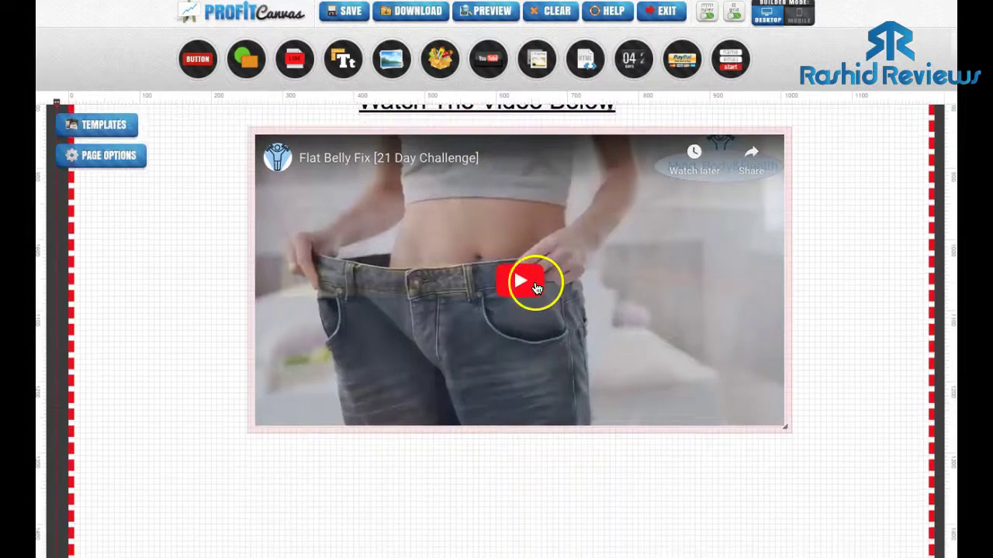
drag(787, 425, 825, 445)
drag(566, 127, 532, 124)
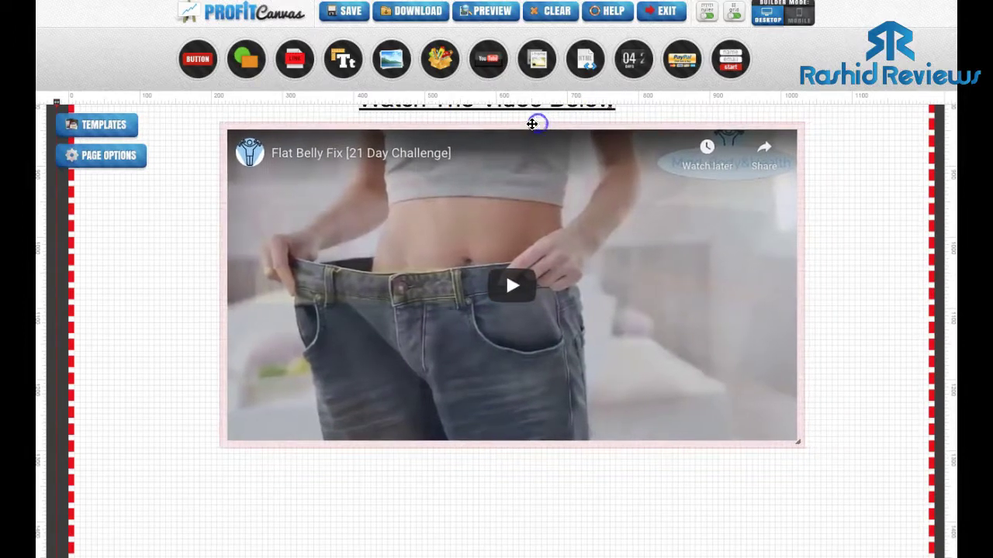
Save the page and preview it from the header image down to the embedded video, closing the preview when done.
click(344, 10)
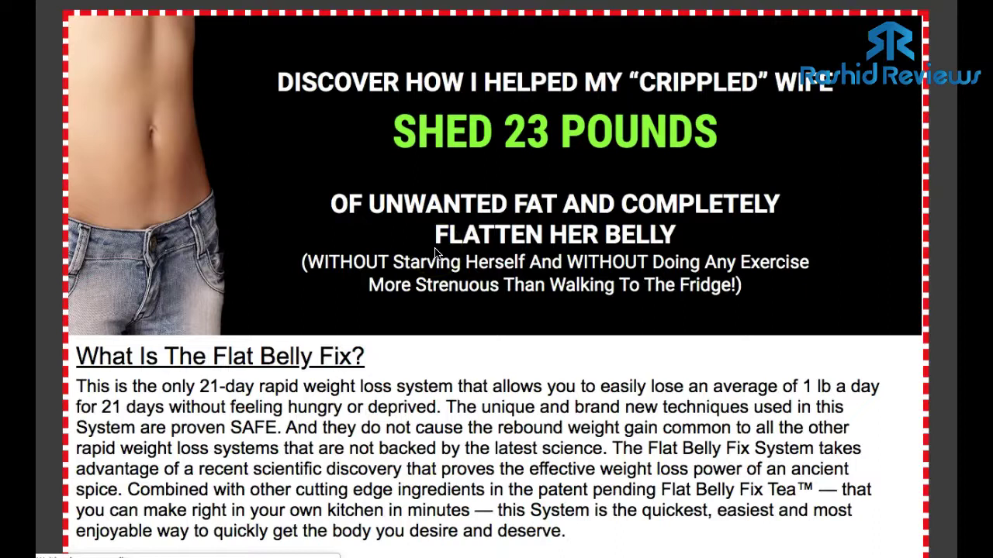
scroll(435, 252, down, 5)
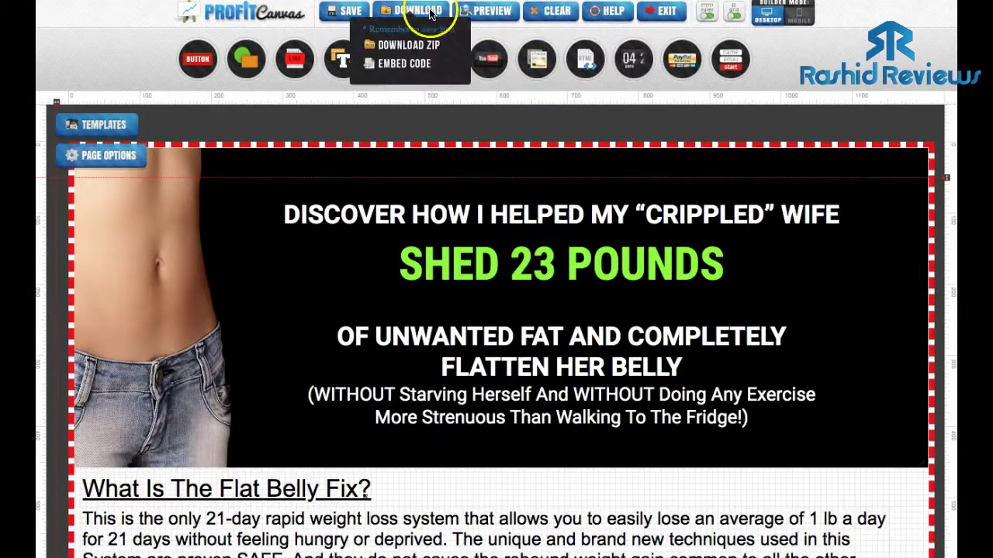
click(487, 11)
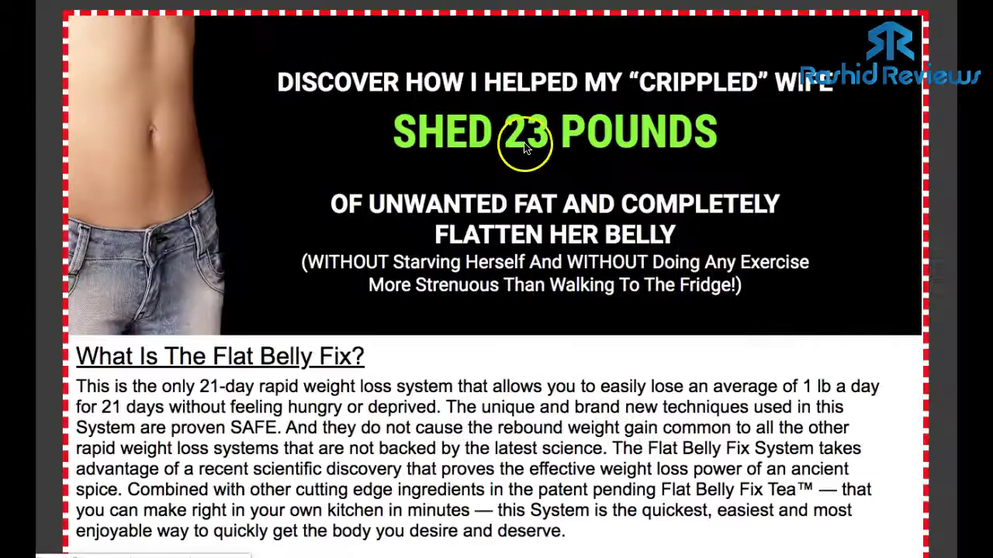
scroll(574, 155, down, 1)
scroll(524, 145, down, 5)
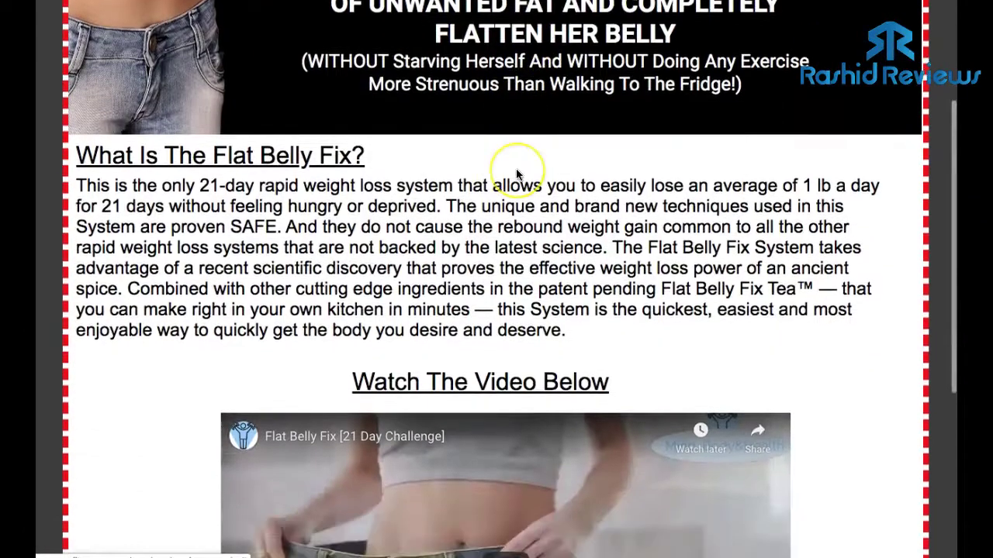
scroll(510, 166, up, 3)
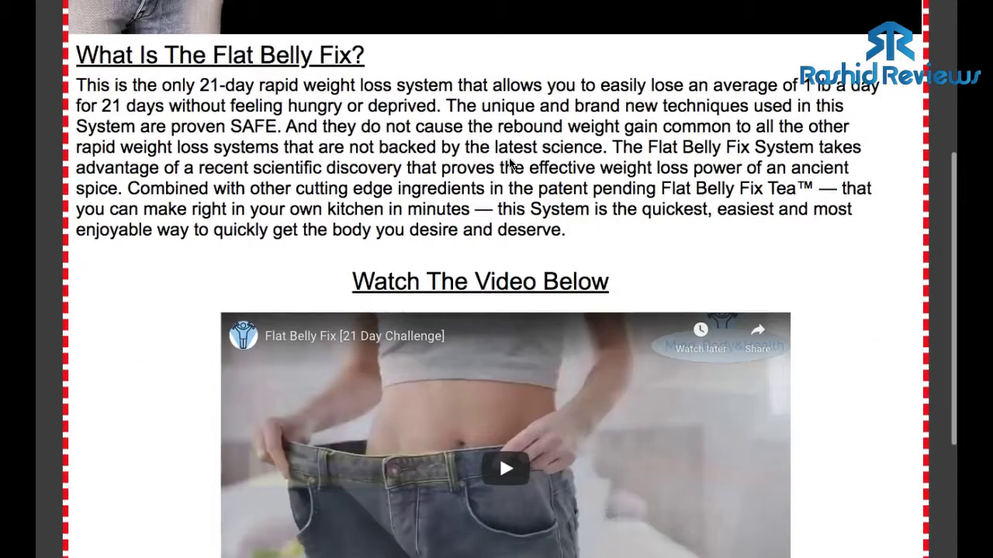
scroll(511, 164, down, 3)
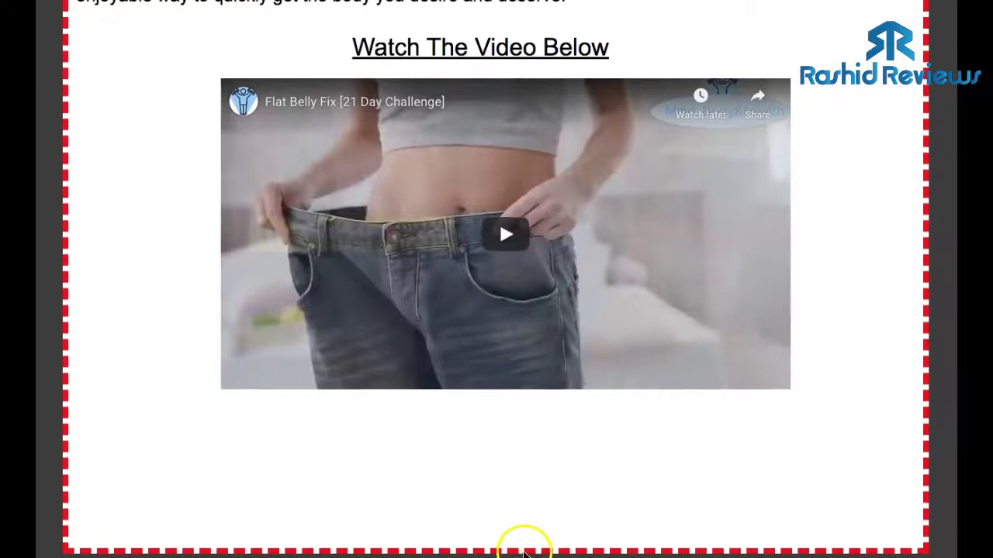
triple_click(526, 551)
click(525, 517)
key(ctrl+w)
Extend the page's bottom edge well below the embedded video to make room for more content.
scroll(491, 387, down, 5)
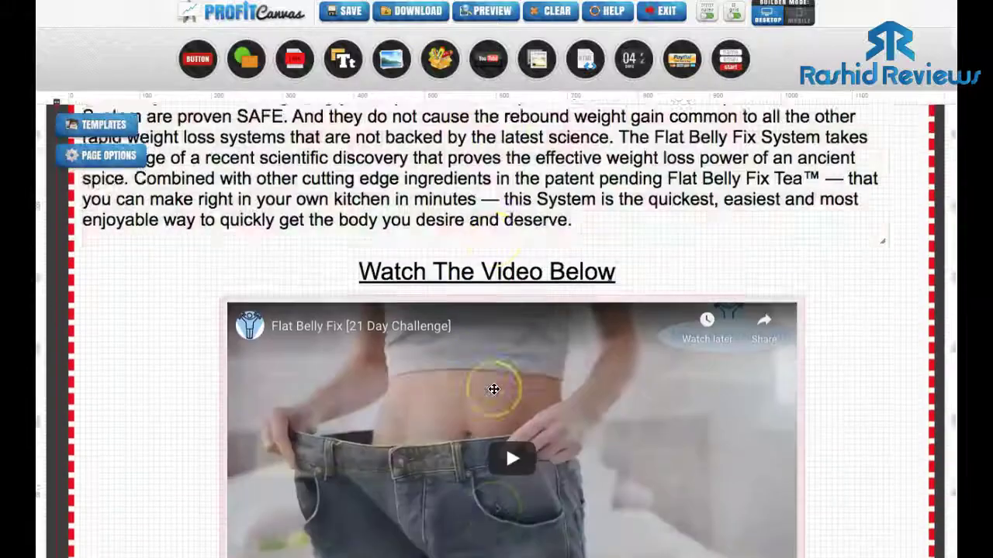
scroll(492, 388, down, 3)
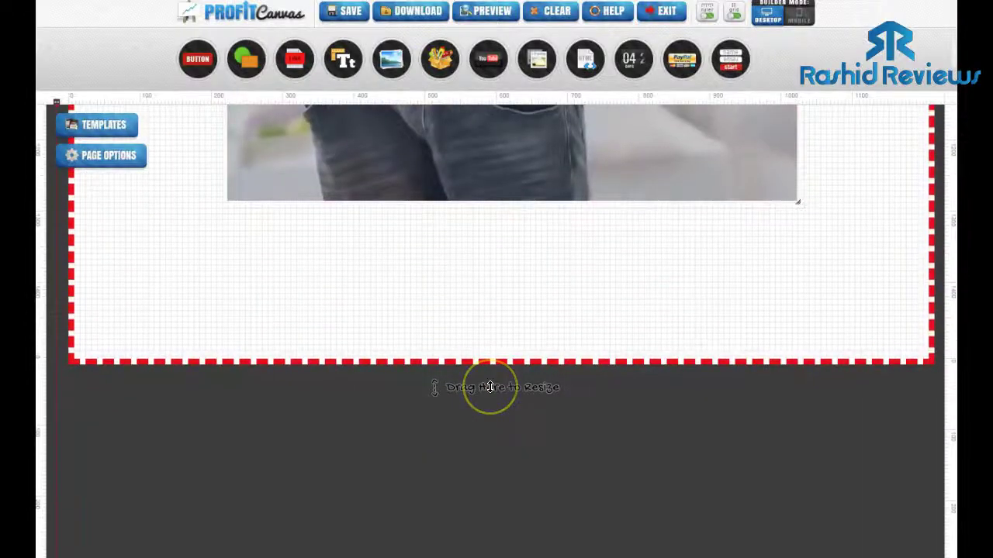
drag(490, 387, 501, 534)
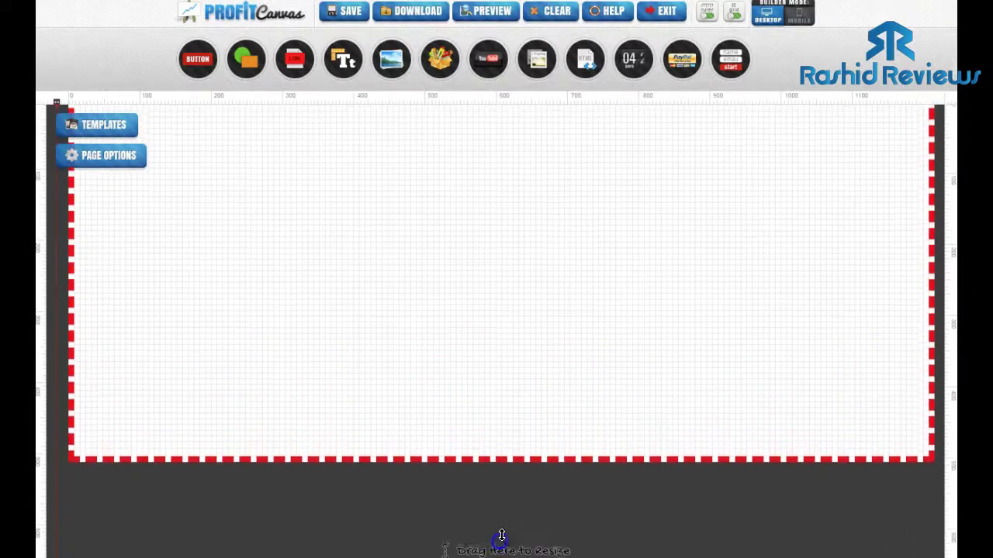
scroll(518, 456, up, 3)
scroll(461, 417, down, 1)
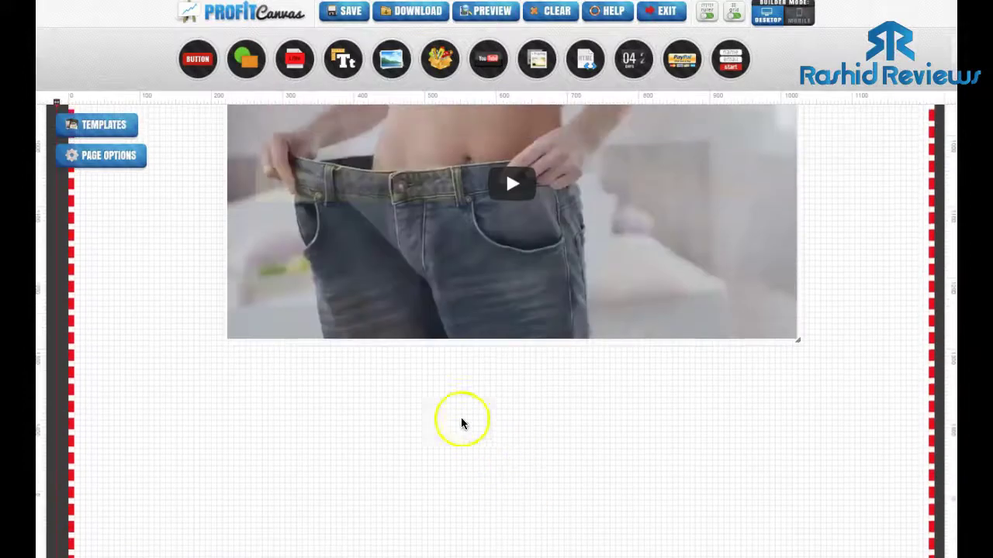
scroll(504, 397, down, 1)
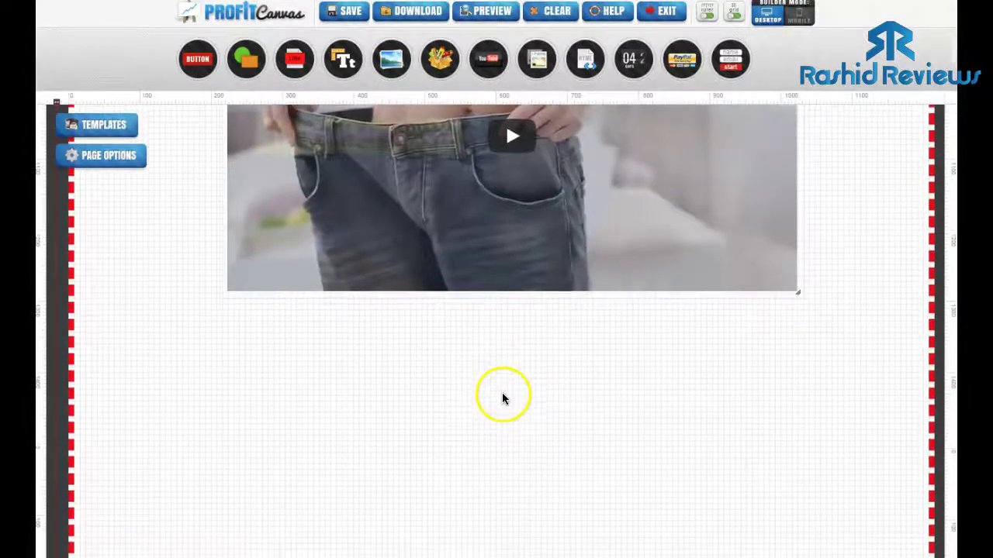
scroll(458, 403, down, 3)
scroll(425, 403, down, 1)
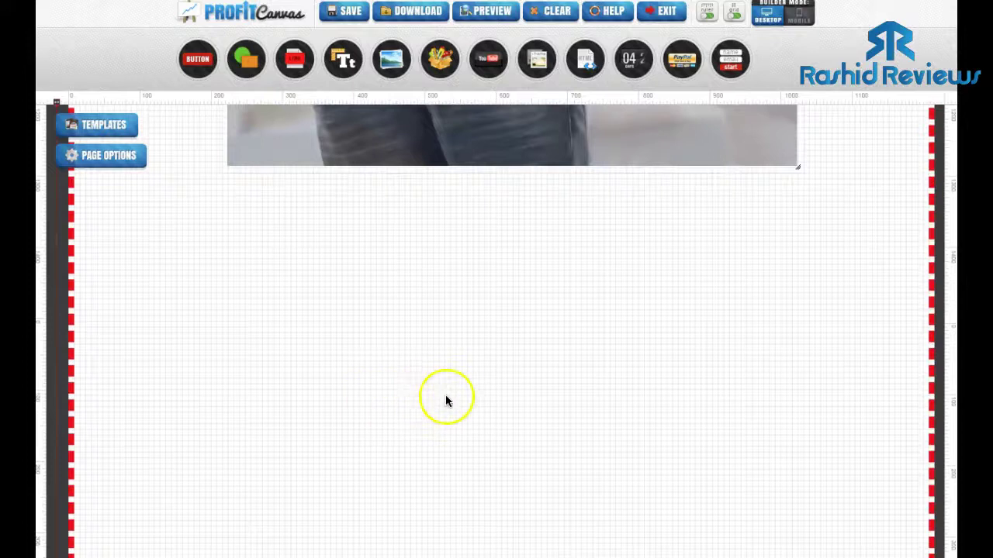
scroll(450, 399, up, 3)
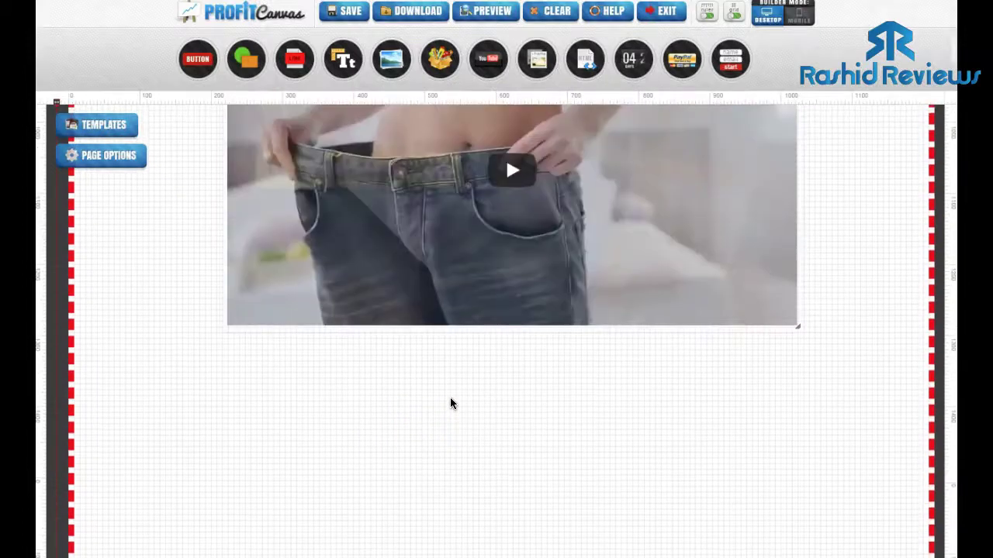
scroll(449, 397, down, 1)
click(427, 401)
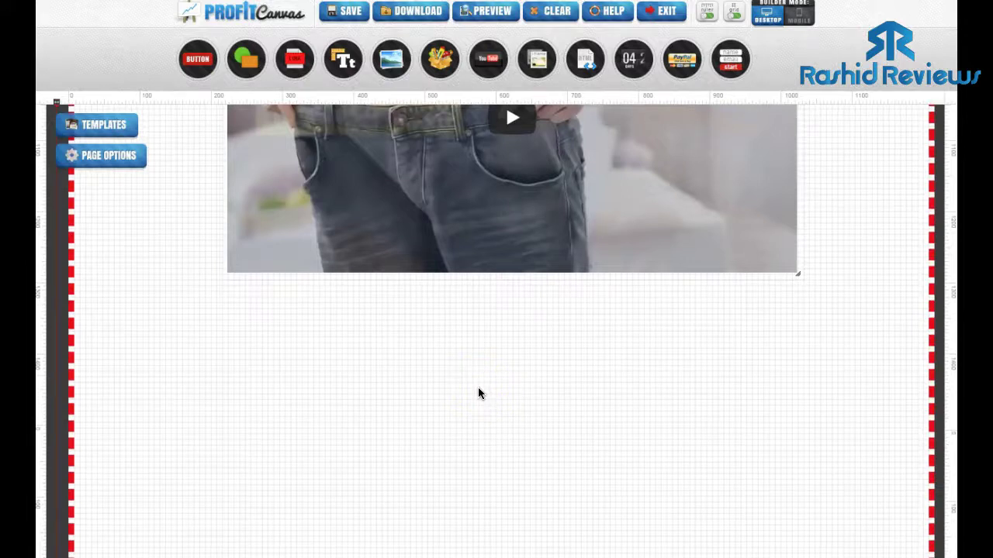
click(504, 387)
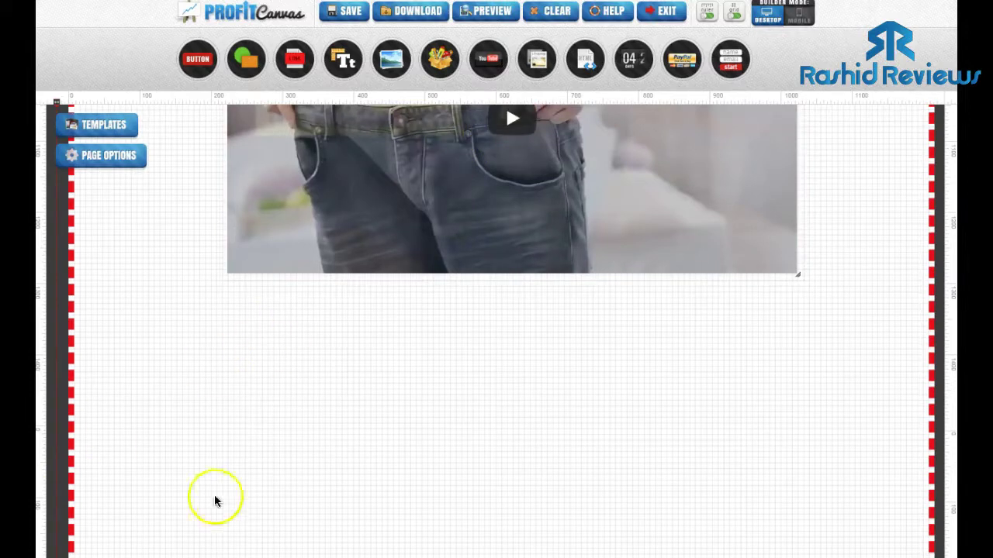
scroll(473, 267, down, 2)
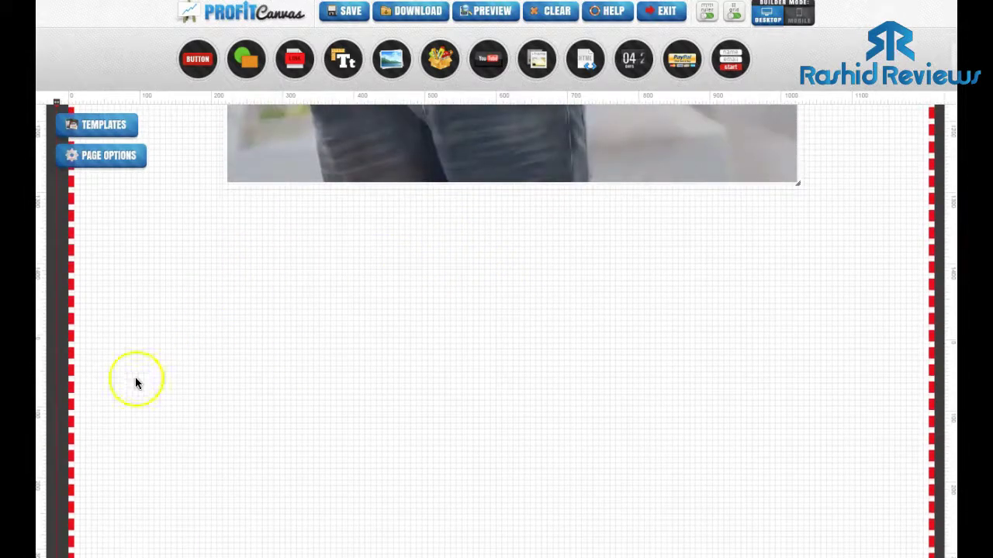
scroll(306, 293, down, 1)
Browse the Desktop and Documents folders in Finder for images to use on the page.
scroll(310, 332, up, 3)
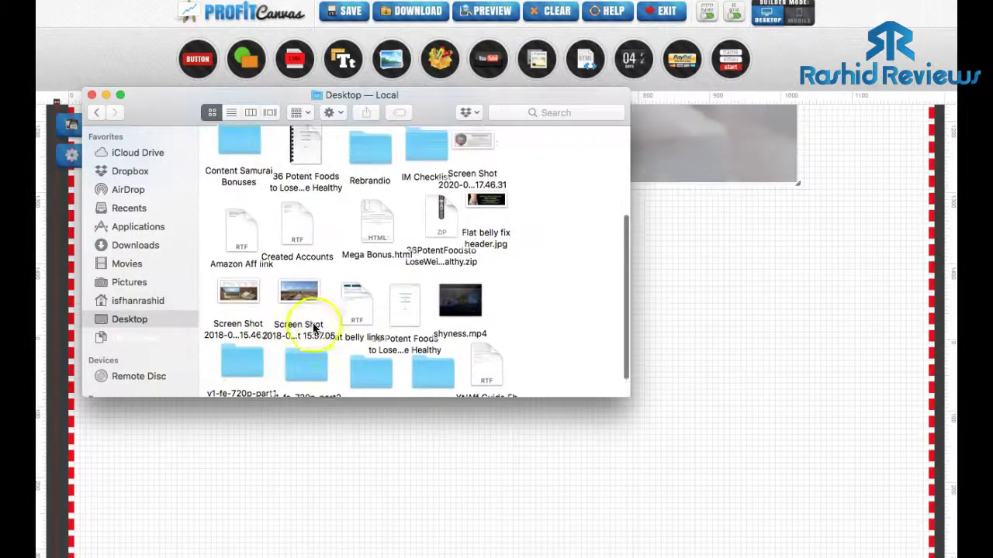
click(136, 339)
scroll(345, 323, down, 10)
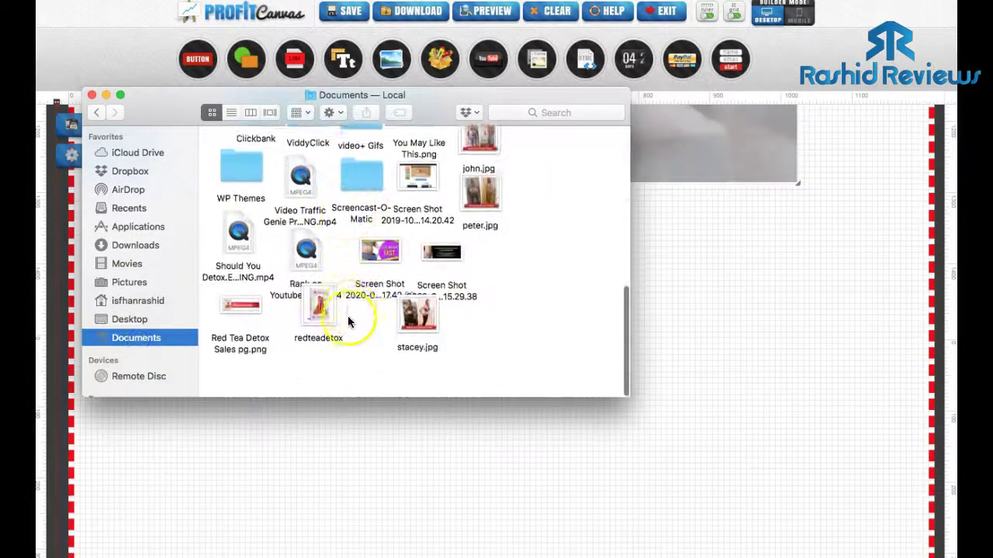
click(744, 270)
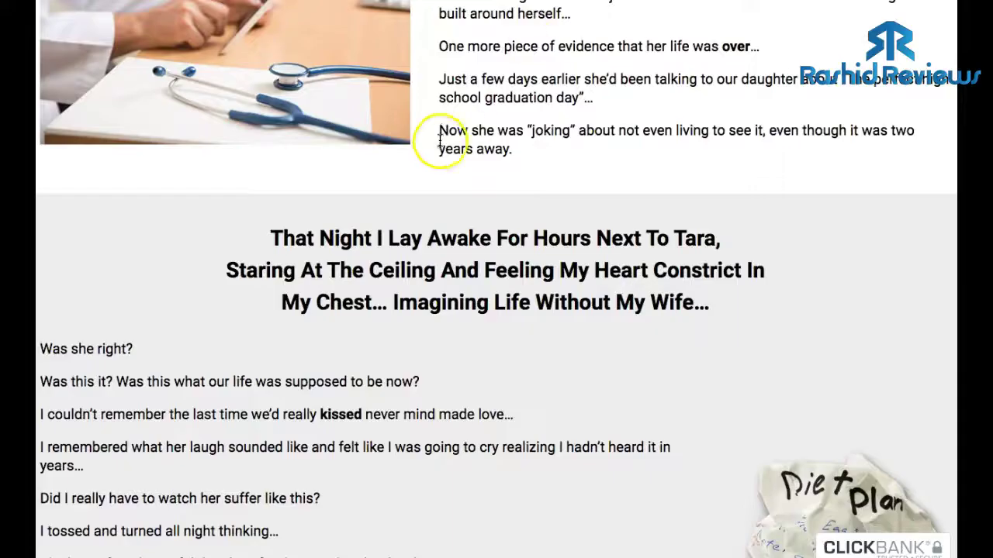
On the Flat Belly Fix sales page, capture a screenshot of the "YES! Order Now" button with its arrows and payment logos.
scroll(443, 138, down, 8)
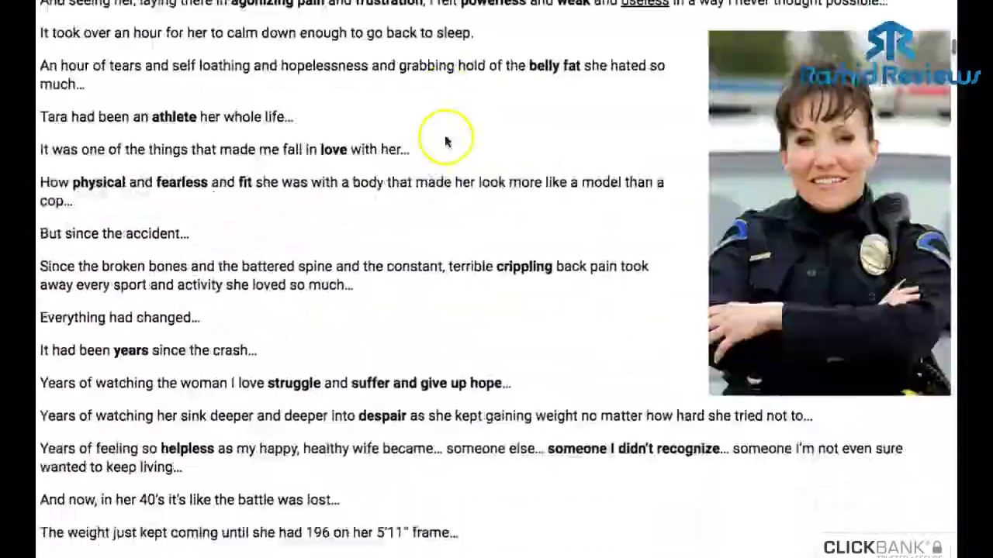
scroll(446, 142, down, 20)
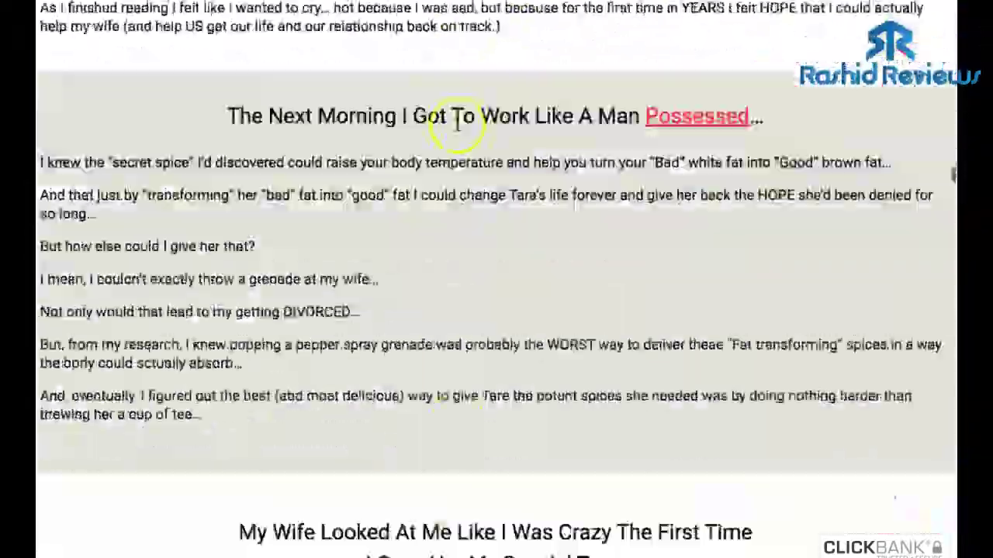
scroll(458, 124, down, 20)
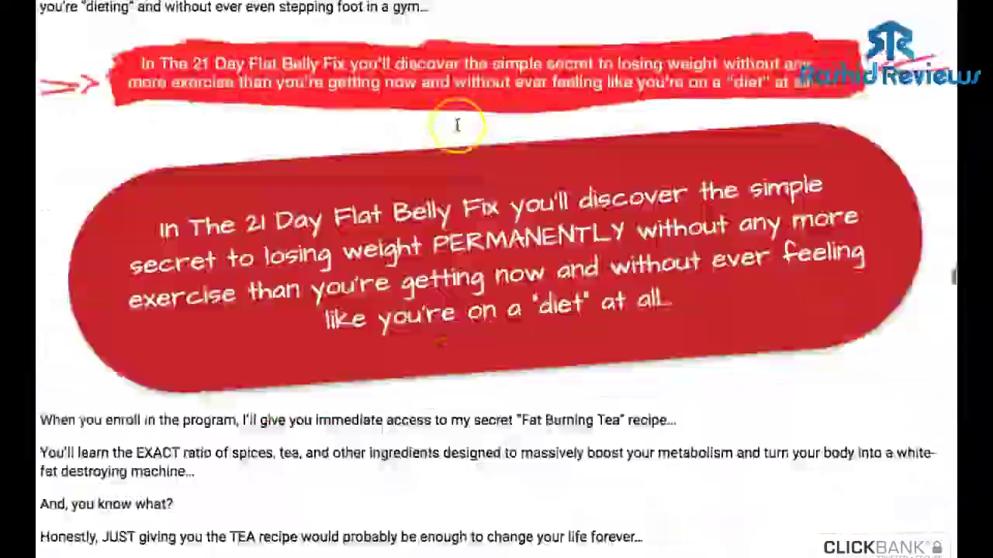
scroll(458, 125, down, 20)
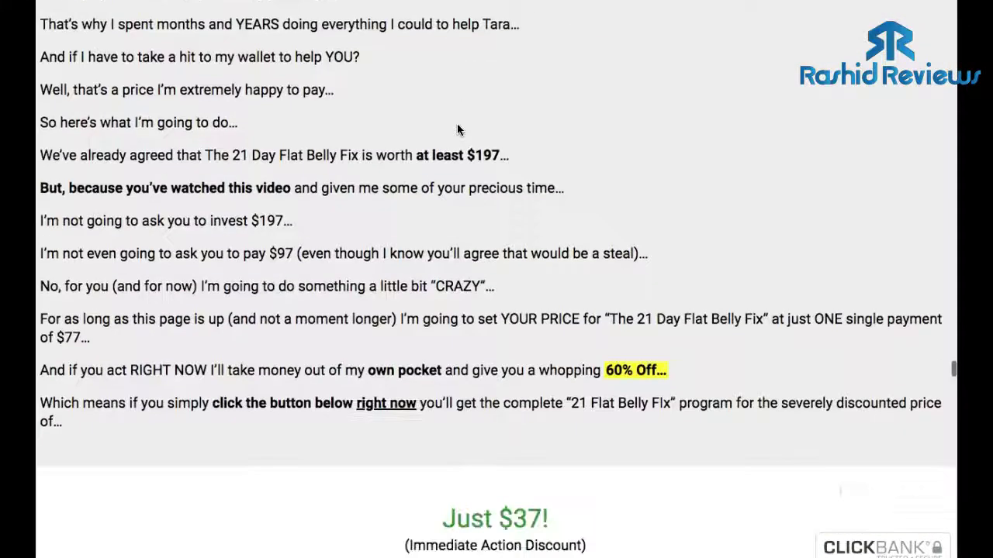
scroll(458, 125, down, 10)
key(super+shift+4)
scroll(249, 251, up, 4)
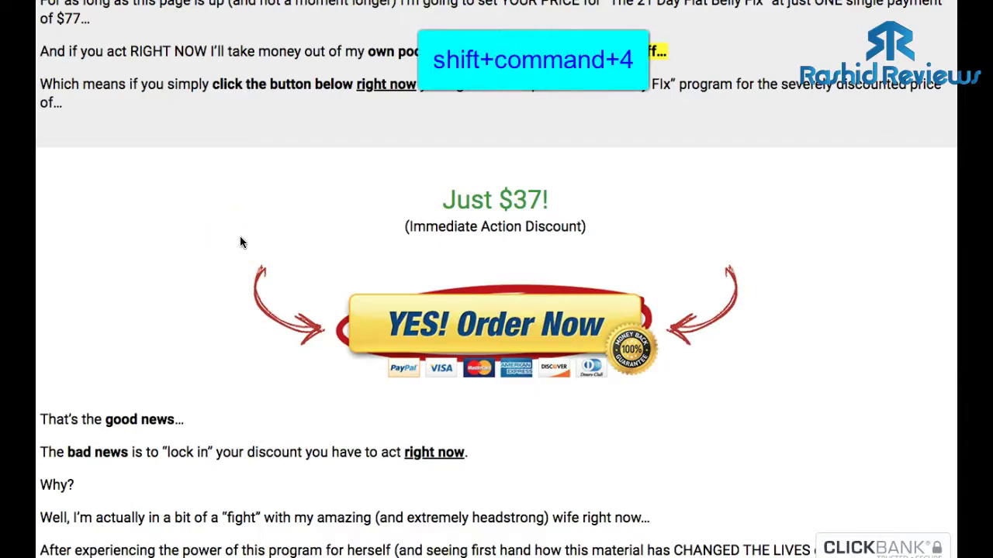
drag(242, 242, 751, 390)
Examine the 60-day money-back guarantee and the bonus presents on the sales page, and return to the Profit Canvas editor.
scroll(673, 375, down, 4)
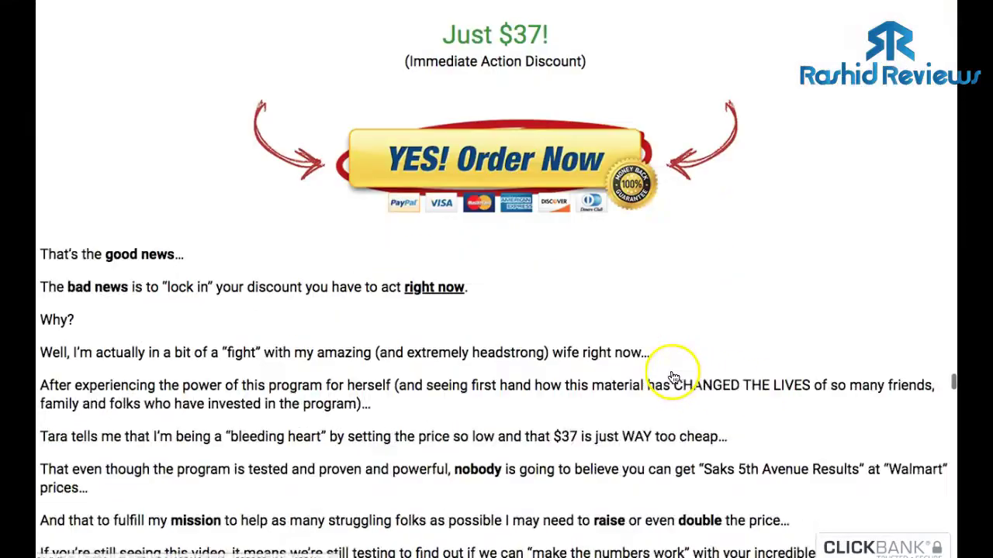
scroll(673, 375, down, 10)
scroll(672, 370, up, 3)
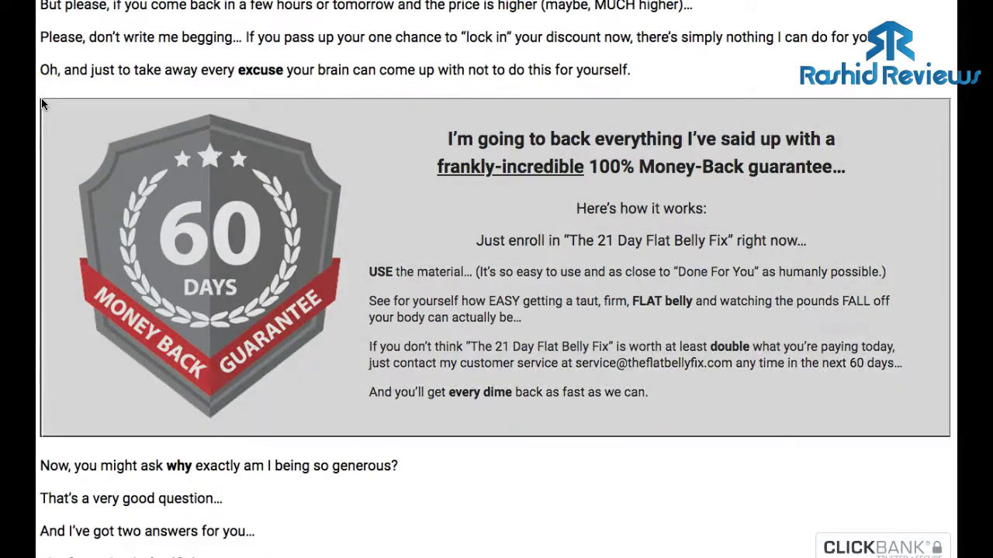
scroll(492, 339, down, 10)
scroll(492, 339, down, 7)
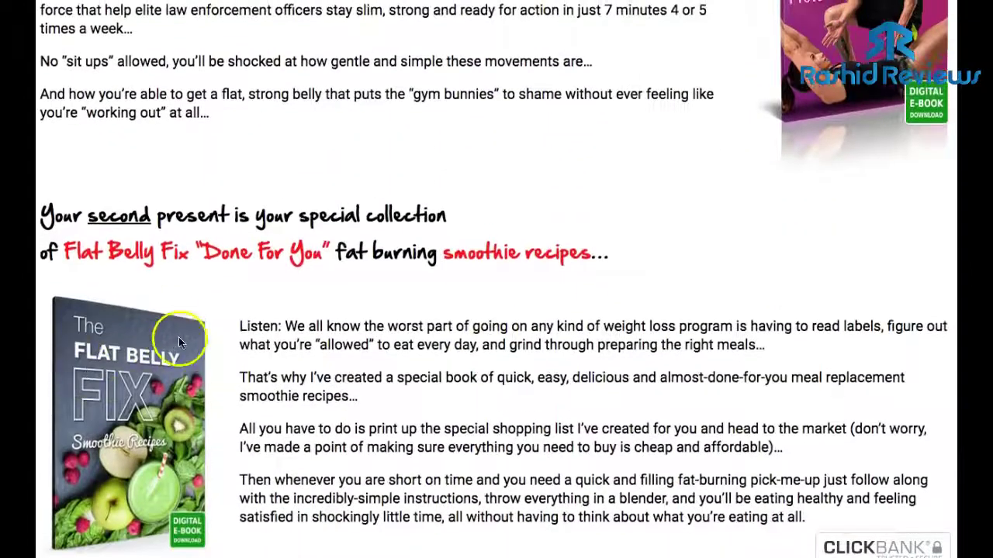
scroll(574, 190, down, 2)
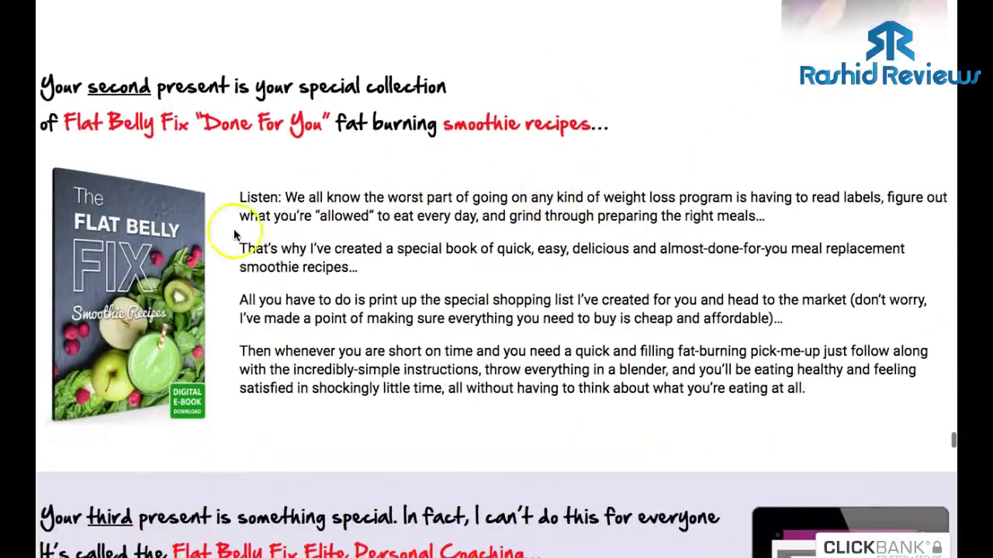
scroll(237, 229, down, 5)
scroll(241, 221, up, 15)
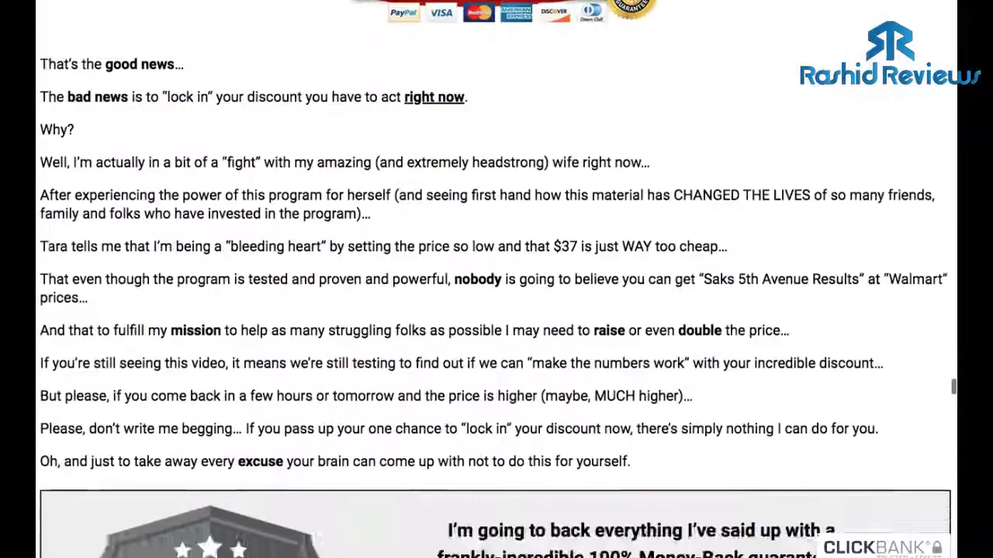
scroll(497, 279, up, 1)
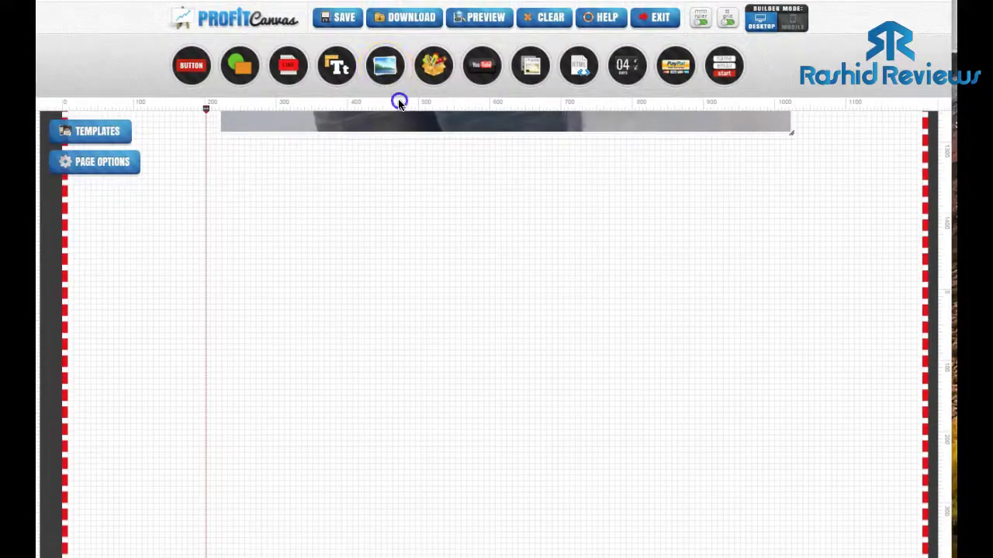
Add an image element below the video and choose the order button screenshot from 15.55.31 on the Desktop as its file.
drag(385, 66, 512, 339)
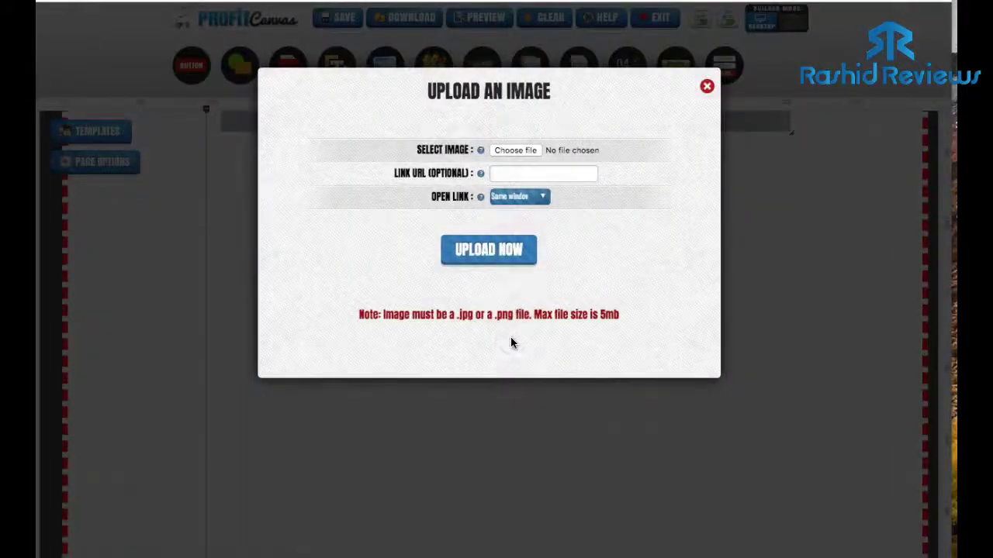
click(518, 151)
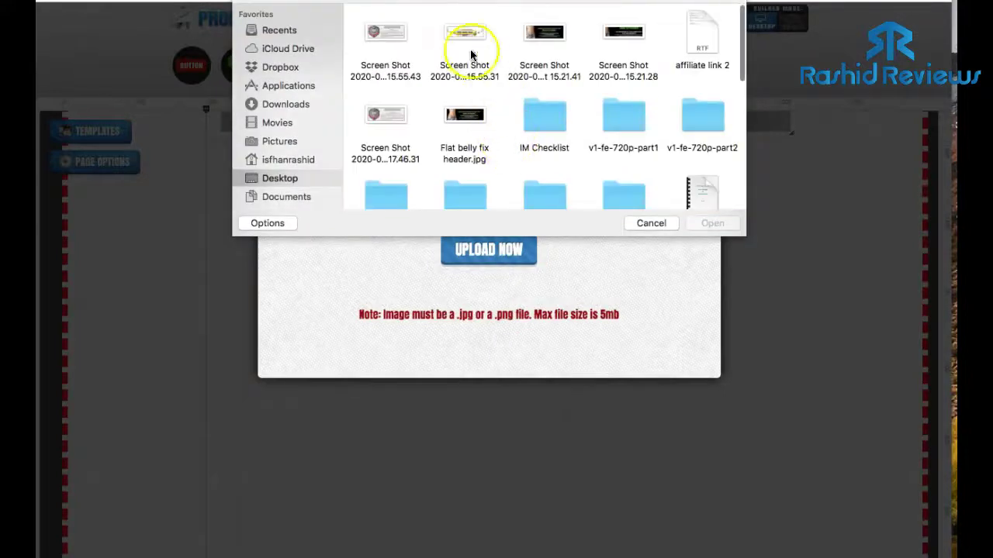
click(471, 54)
click(708, 223)
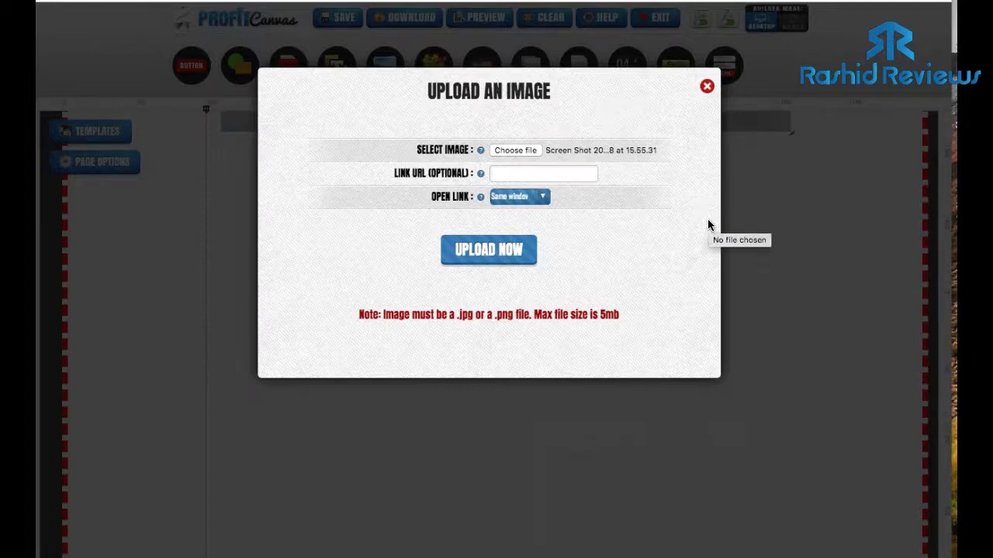
Link the order button image to the ClickBank affiliate URL, set the link to open in a new window, and upload it.
click(526, 172)
click(525, 174)
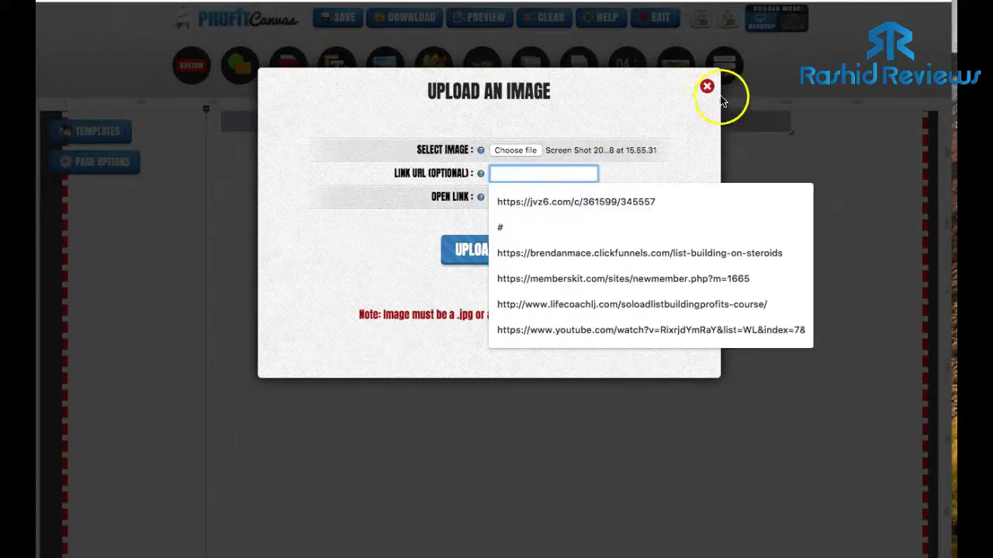
click(690, 177)
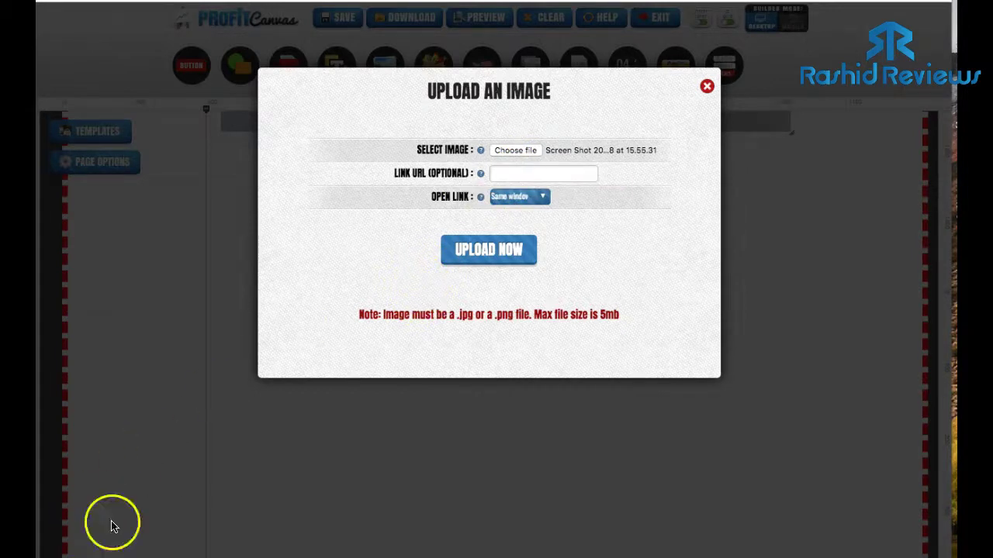
click(516, 174)
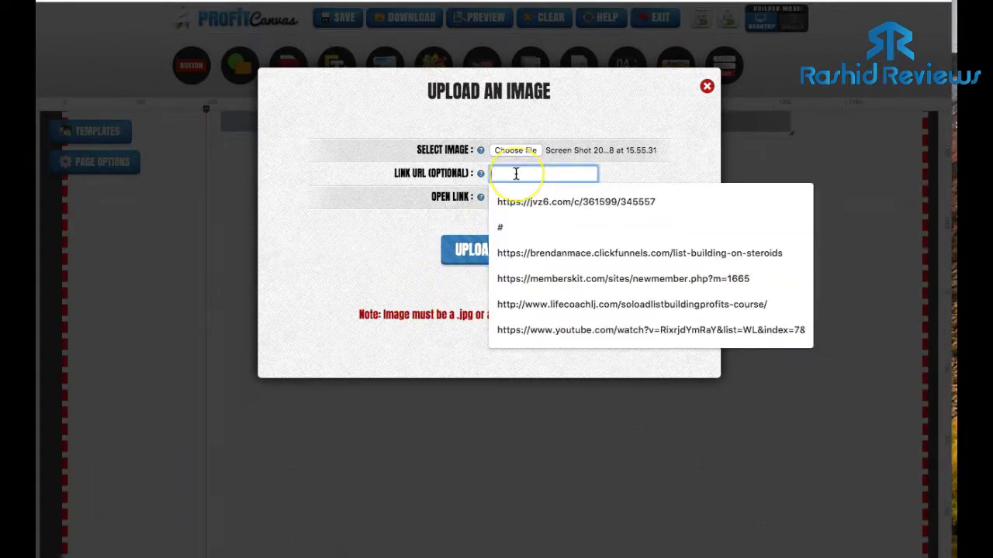
key(super+v)
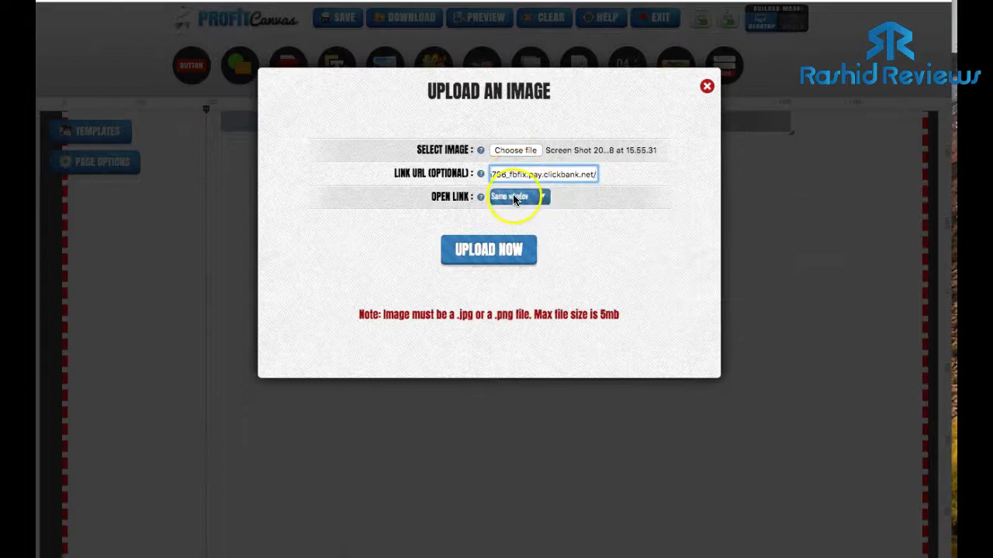
click(545, 198)
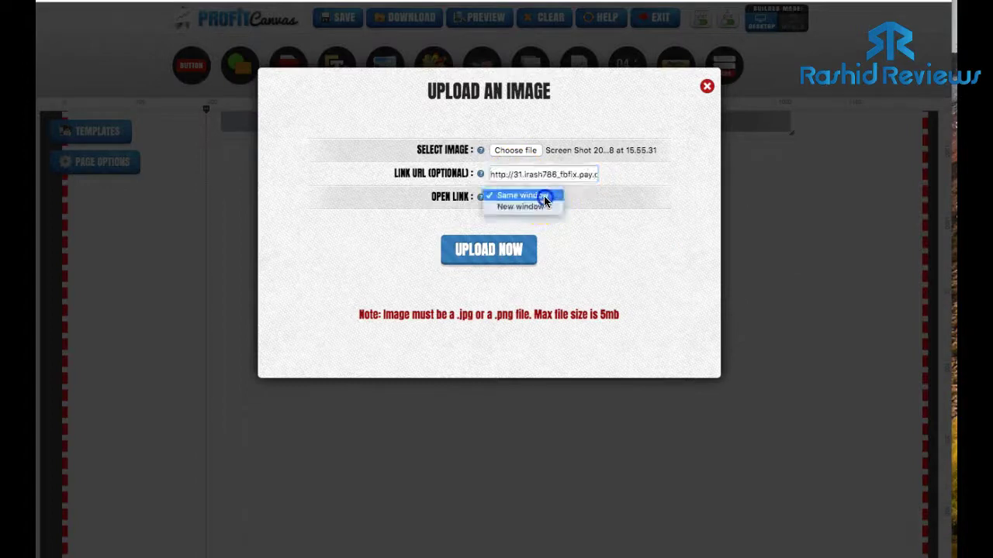
click(529, 206)
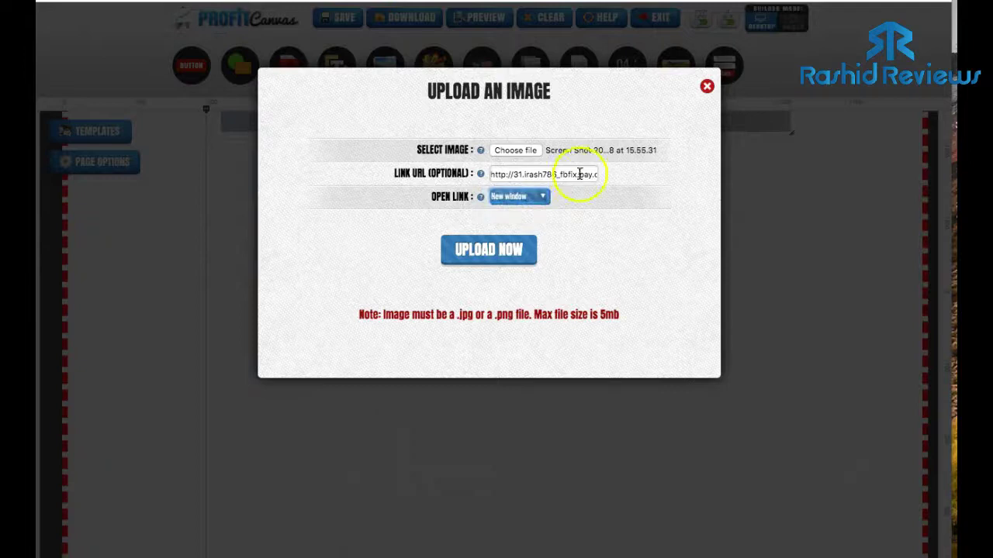
click(497, 254)
click(484, 255)
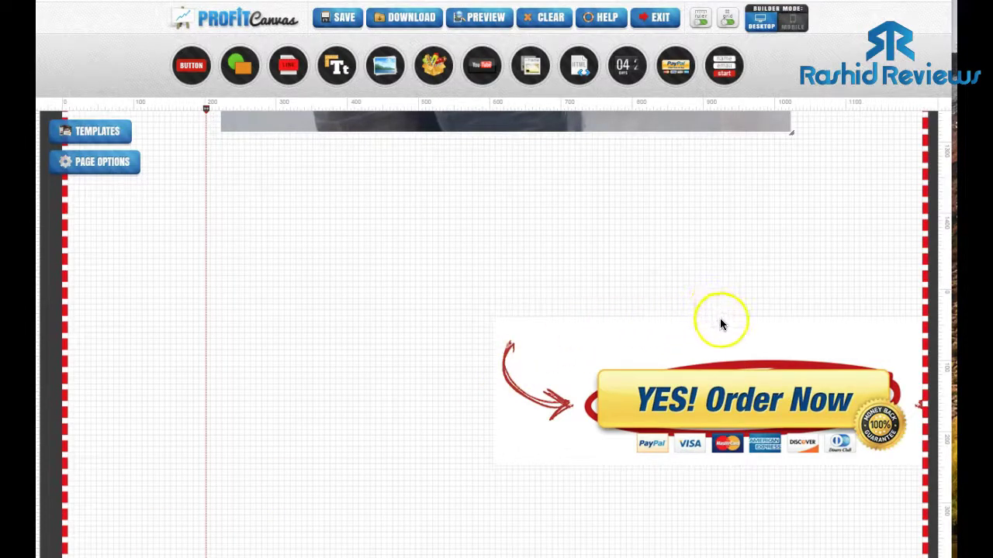
Centre the order button image below the video and move the vertical guide to the page's left edge.
drag(727, 339, 500, 232)
drag(204, 277, 66, 281)
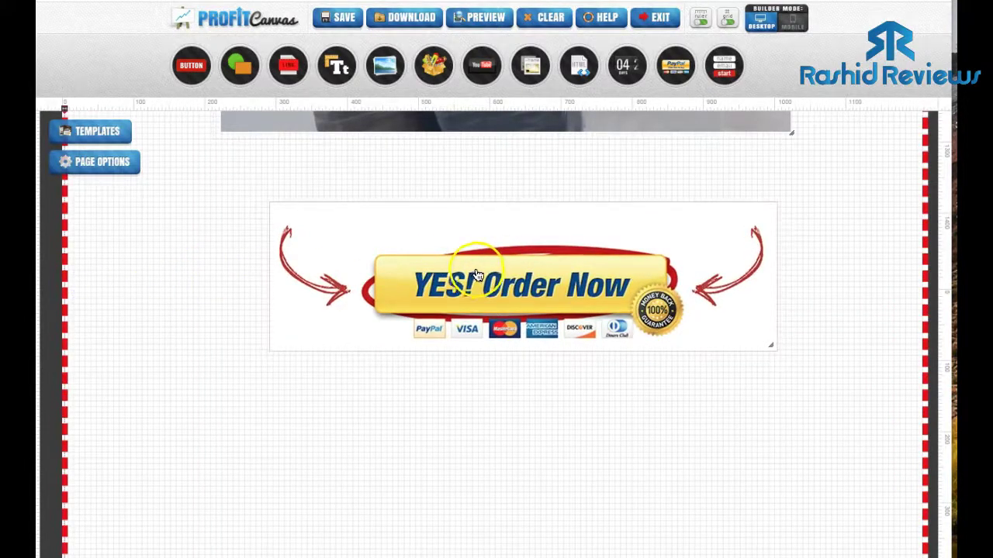
click(530, 231)
drag(530, 231, 526, 231)
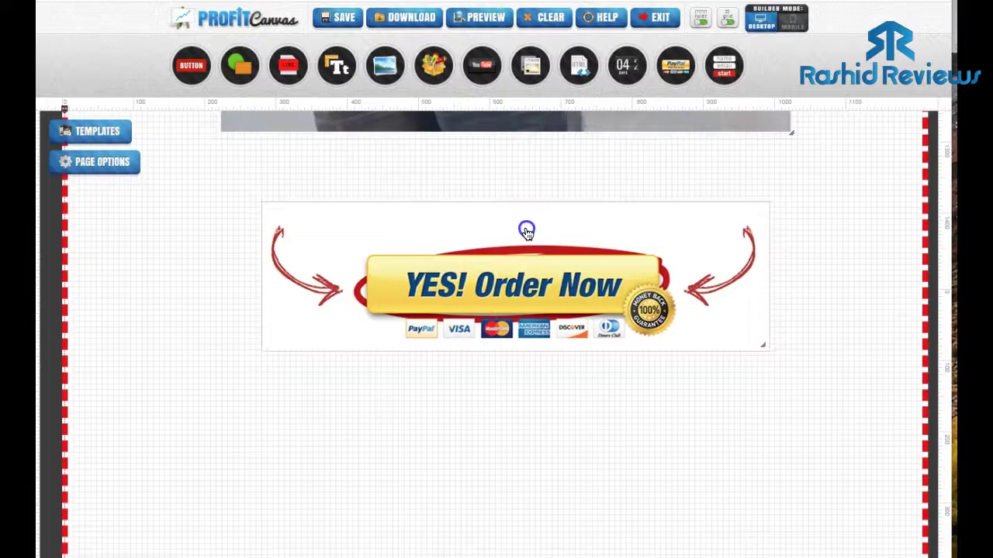
Upload the 60-day money-back guarantee screenshot from 15.55.43 without a link and place it across the page directly below the order button.
scroll(574, 336, down, 2)
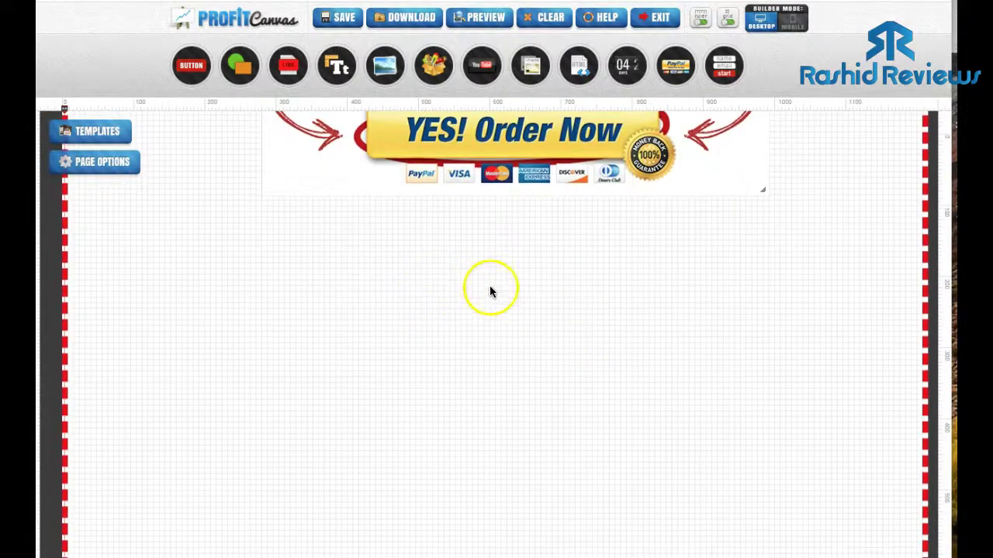
drag(377, 70, 483, 308)
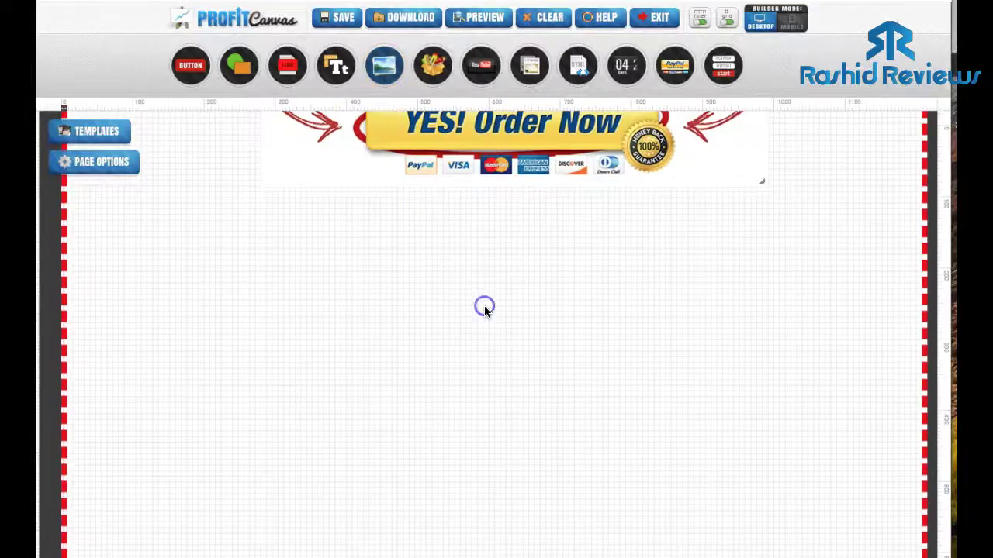
click(513, 150)
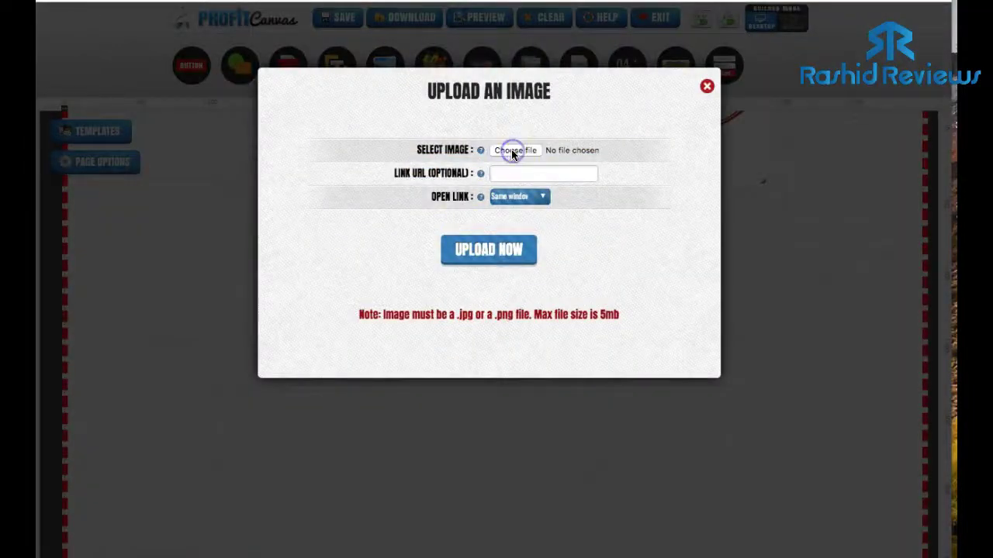
click(384, 31)
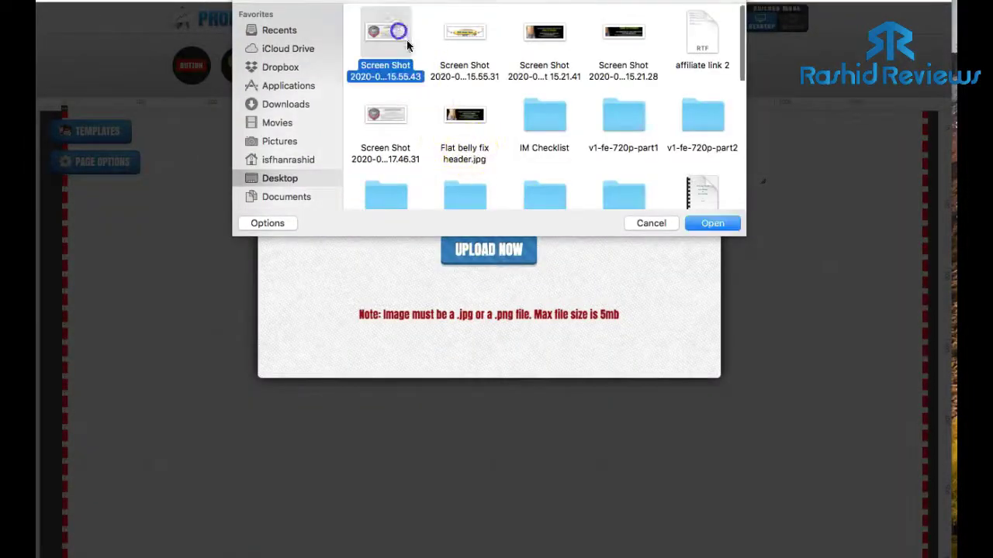
click(711, 223)
click(491, 254)
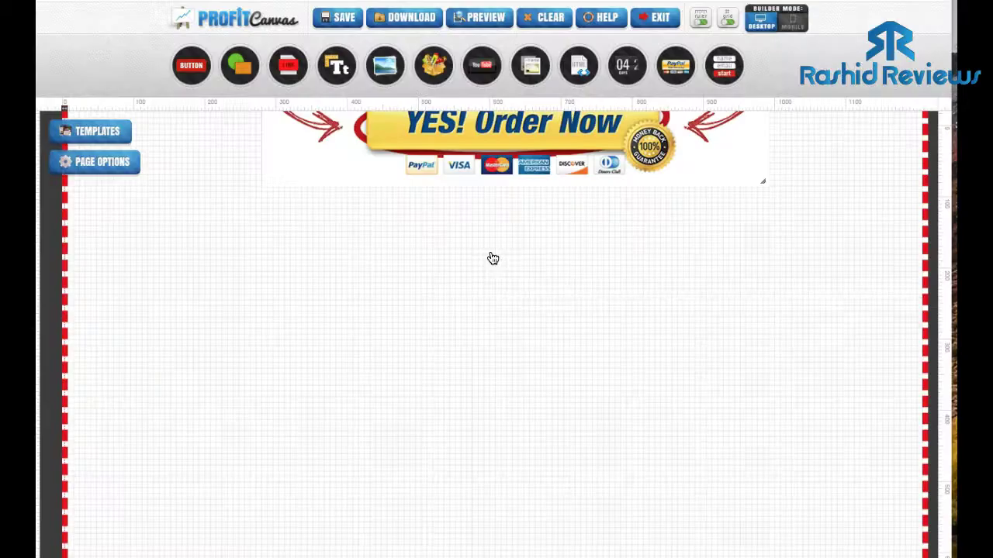
click(576, 318)
drag(721, 307, 522, 204)
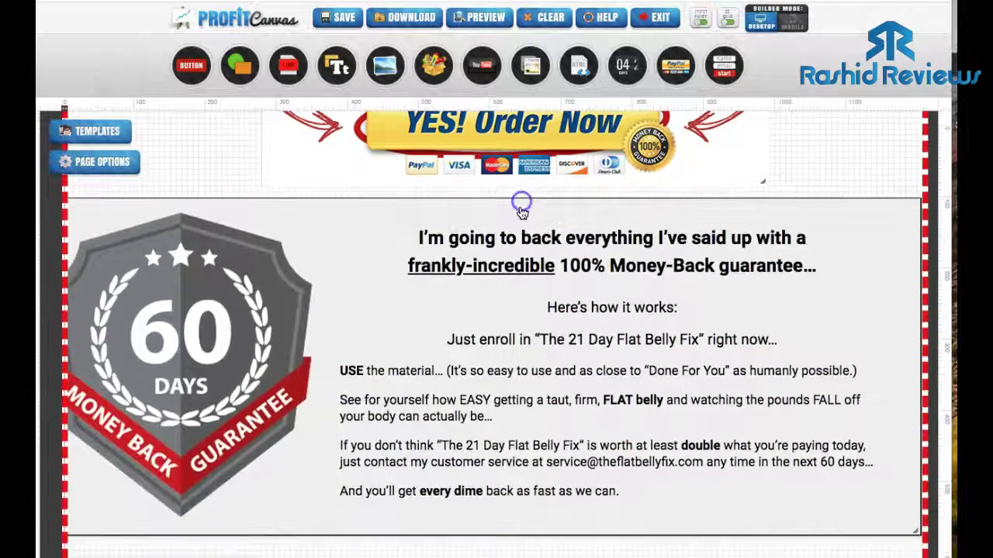
Extend the page's bottom edge to leave more room below the guarantee image.
scroll(550, 299, down, 10)
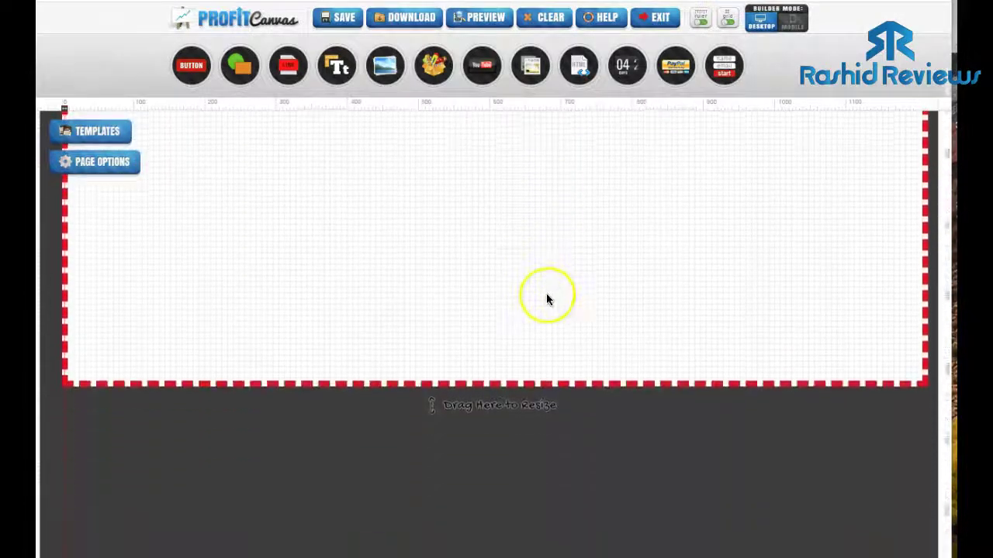
drag(487, 321, 498, 338)
drag(499, 460, 508, 403)
scroll(508, 403, up, 5)
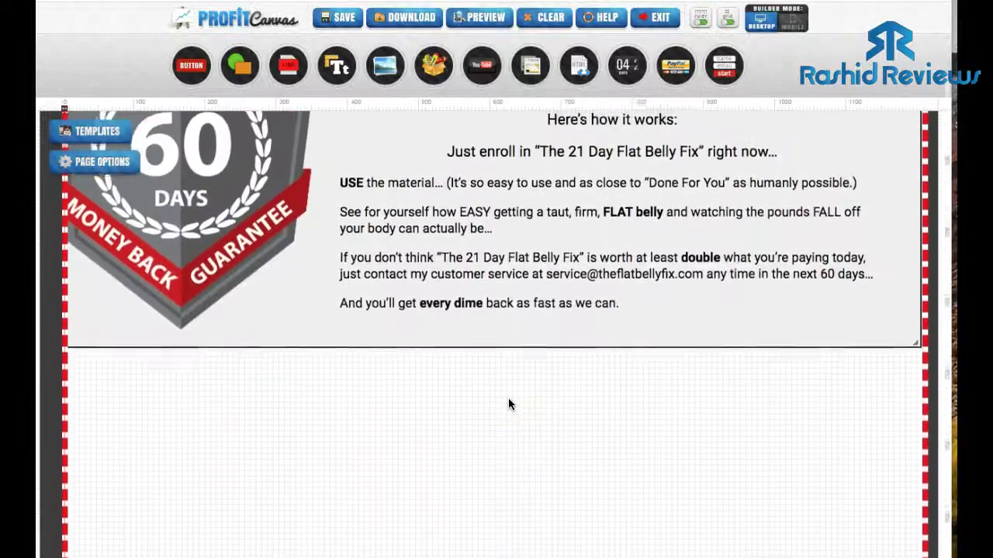
Check the layout around the guarantee image and the blank area below it, and save the page.
scroll(508, 402, down, 1)
click(482, 393)
scroll(482, 393, down, 2)
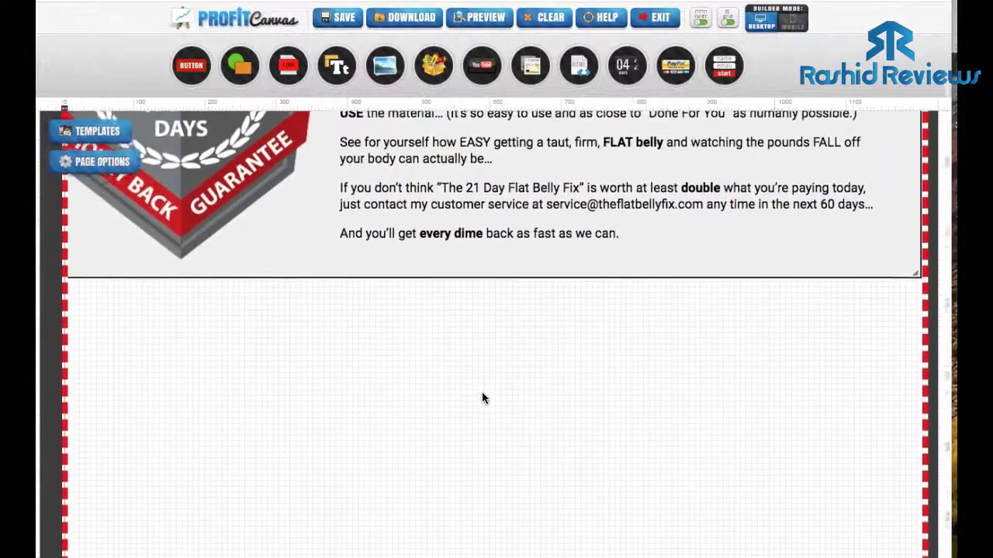
scroll(481, 399, down, 1)
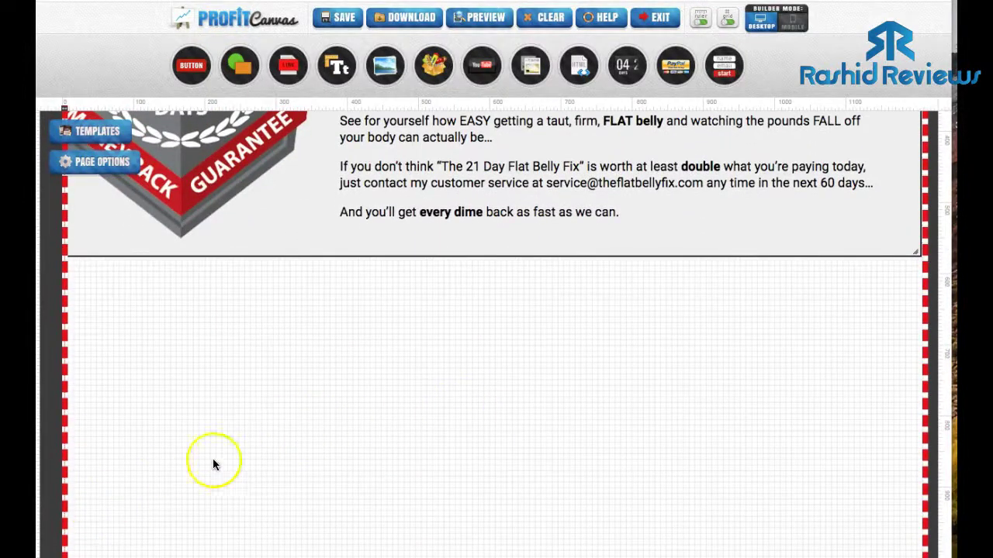
scroll(295, 405, up, 5)
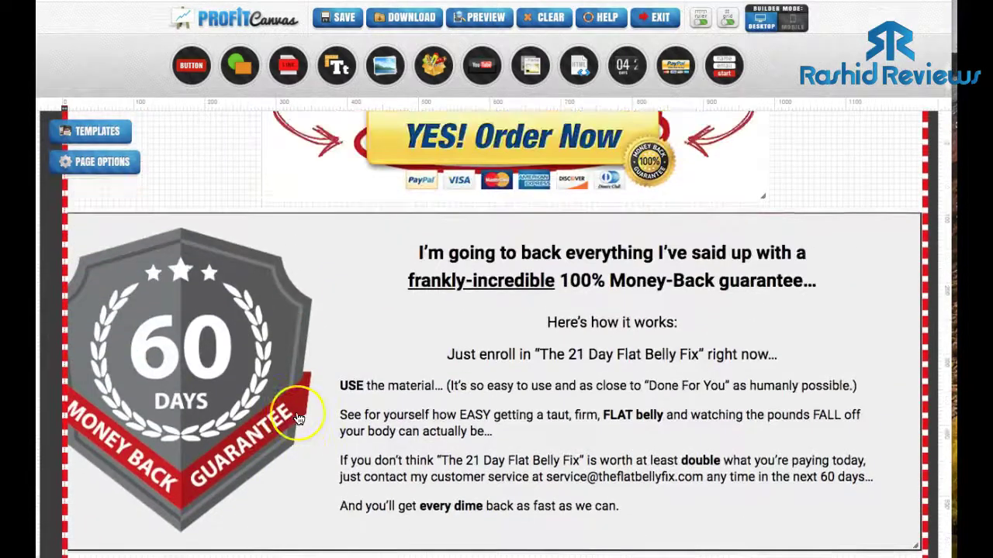
scroll(298, 419, down, 8)
scroll(298, 419, up, 4)
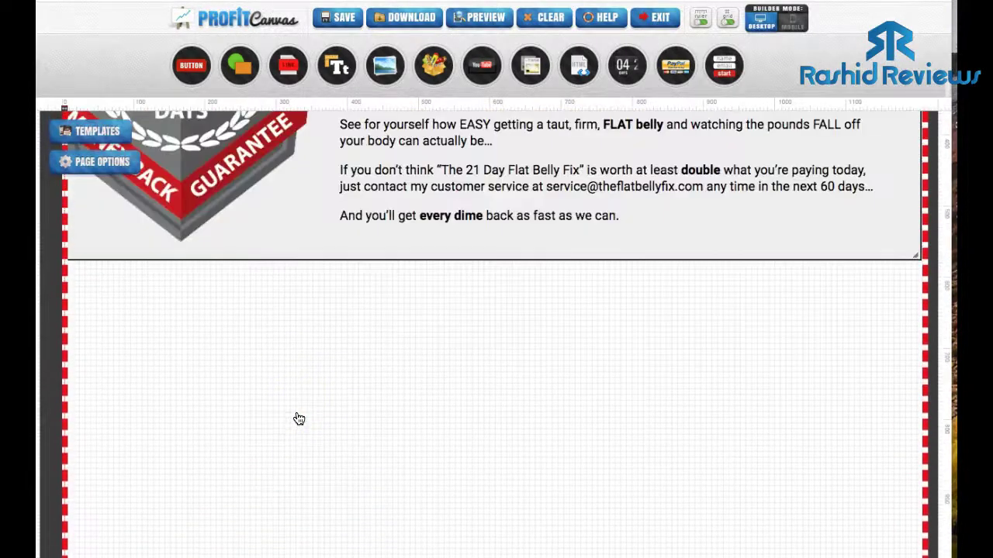
scroll(298, 419, up, 1)
click(341, 18)
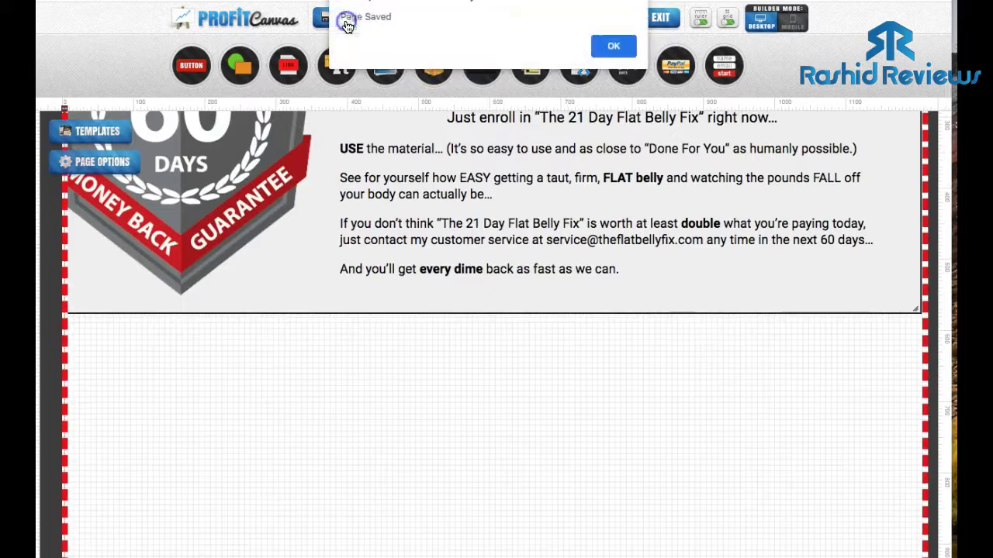
click(612, 46)
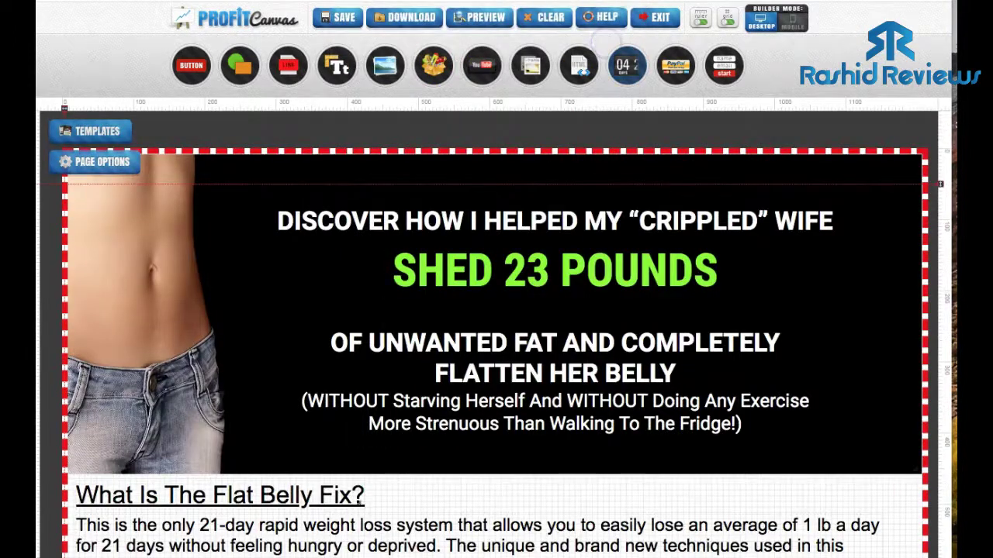
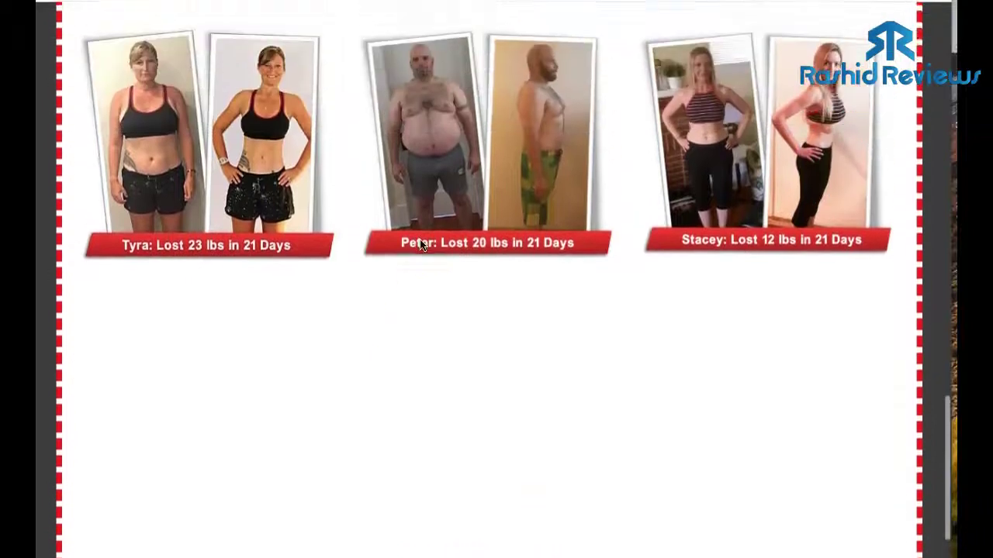
Review the client results in the preview, and the order button and "Remember…" guarantee sections at the end of the page in the editor.
scroll(421, 331, down, 2)
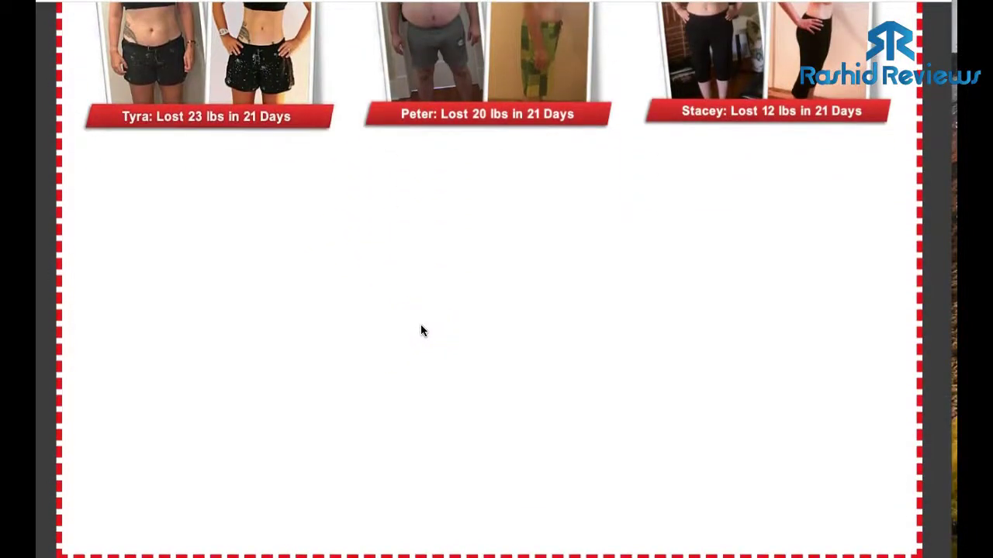
scroll(535, 284, up, 1)
scroll(534, 284, down, 1)
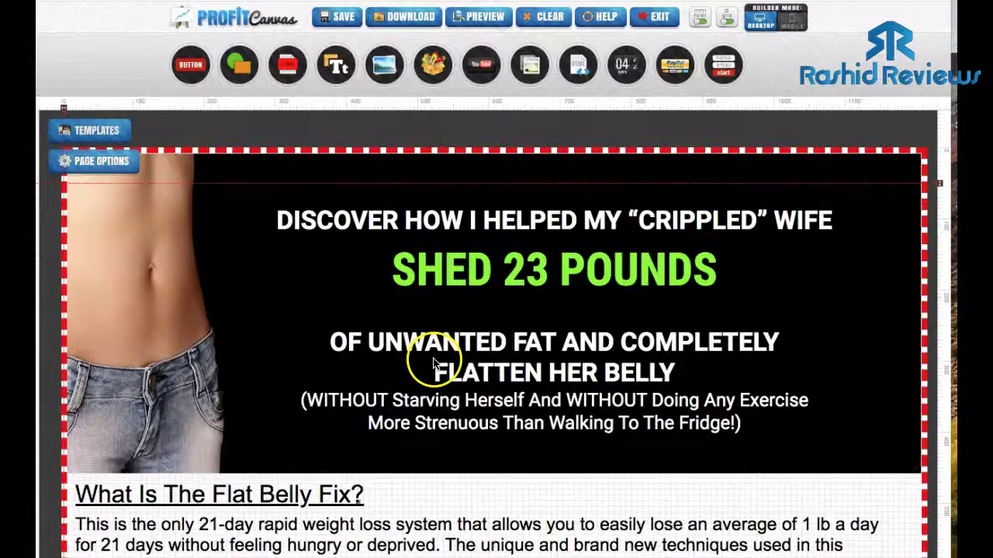
scroll(433, 361, down, 20)
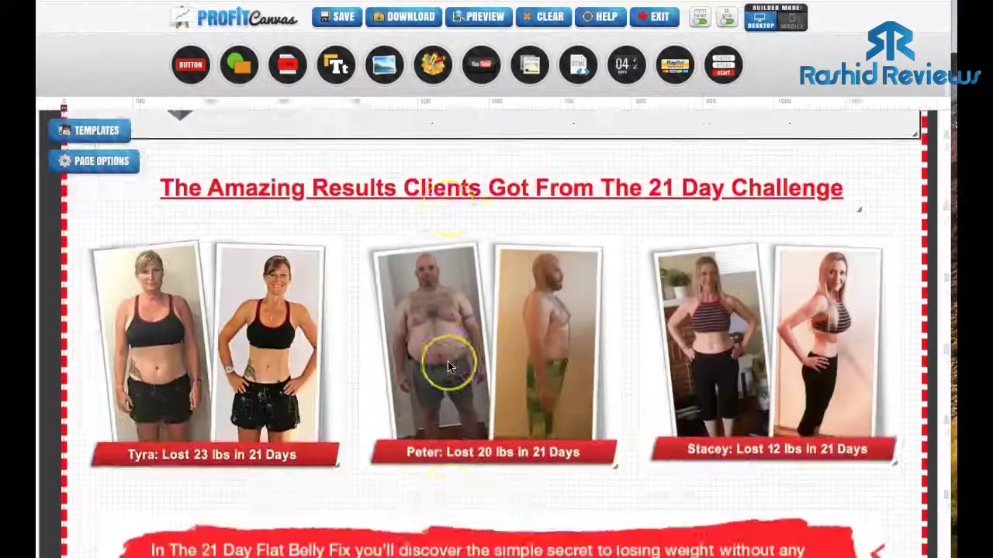
scroll(448, 366, down, 20)
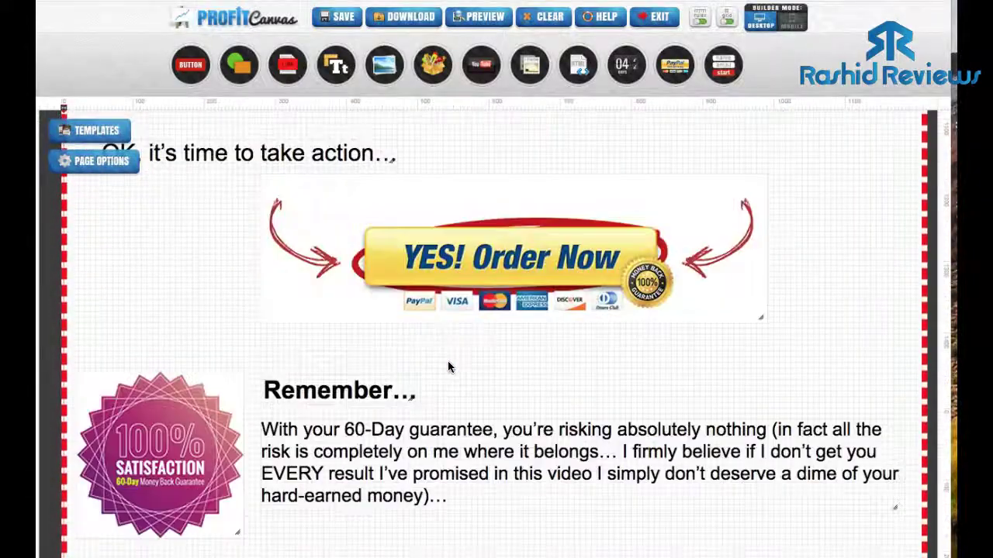
scroll(448, 364, up, 3)
scroll(448, 365, down, 3)
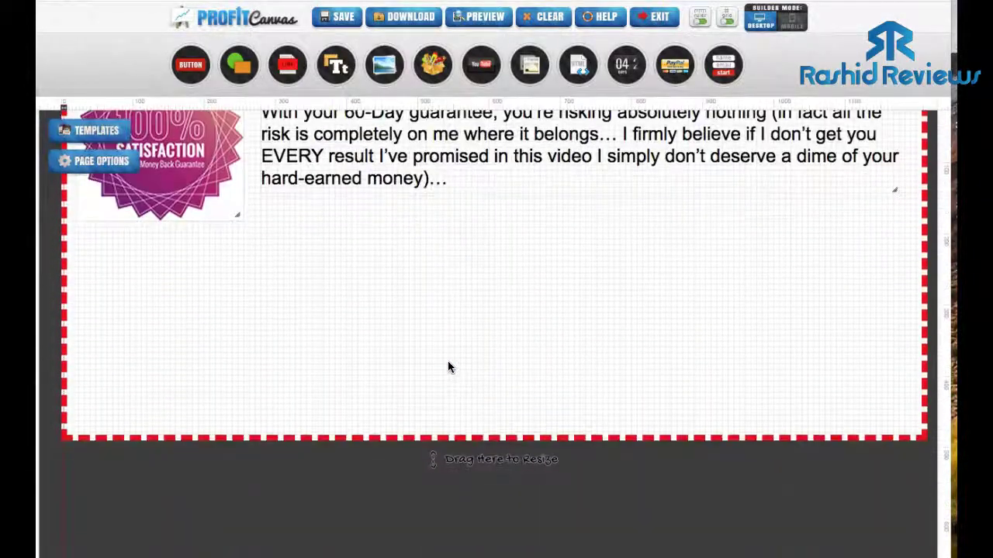
scroll(446, 365, up, 3)
scroll(443, 367, up, 5)
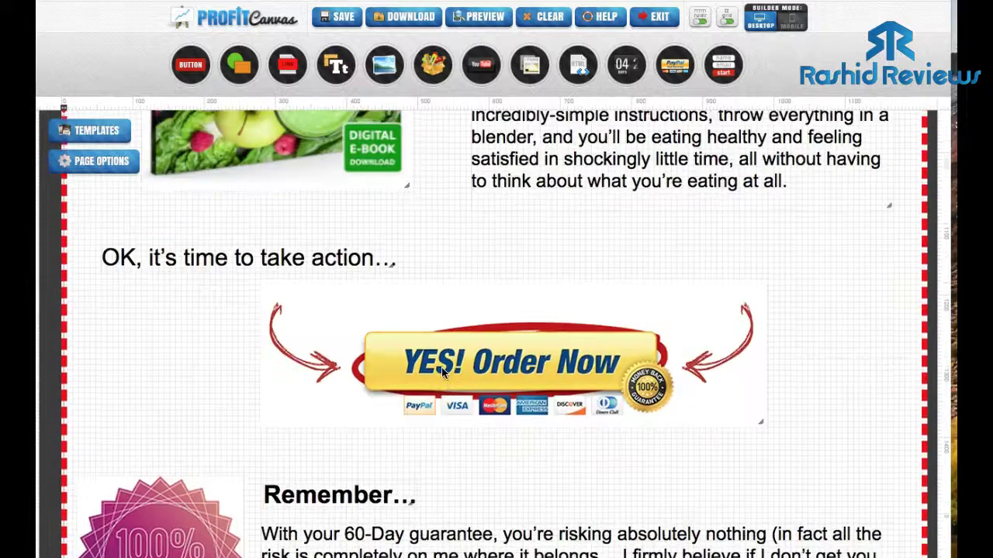
scroll(441, 372, down, 3)
click(221, 371)
scroll(221, 372, down, 3)
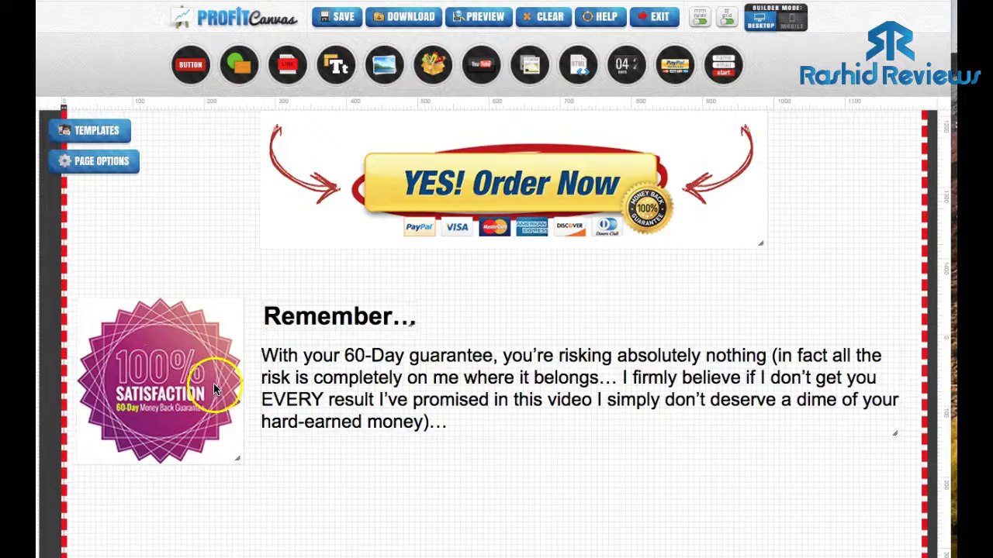
scroll(277, 377, down, 2)
scroll(374, 338, down, 2)
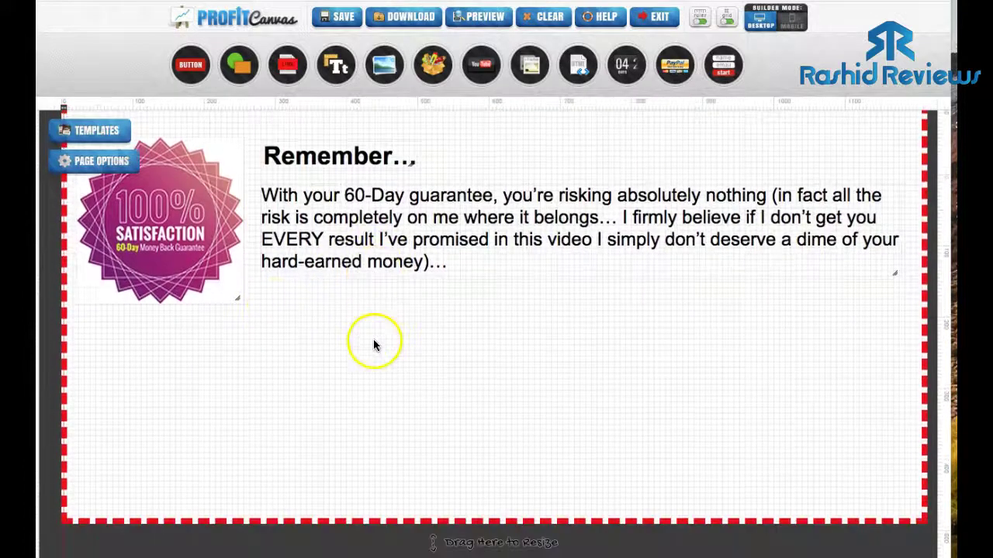
Add an Arial button with the text "Privacy policy" and no link in the blank area at the bottom of the page.
scroll(419, 394, down, 1)
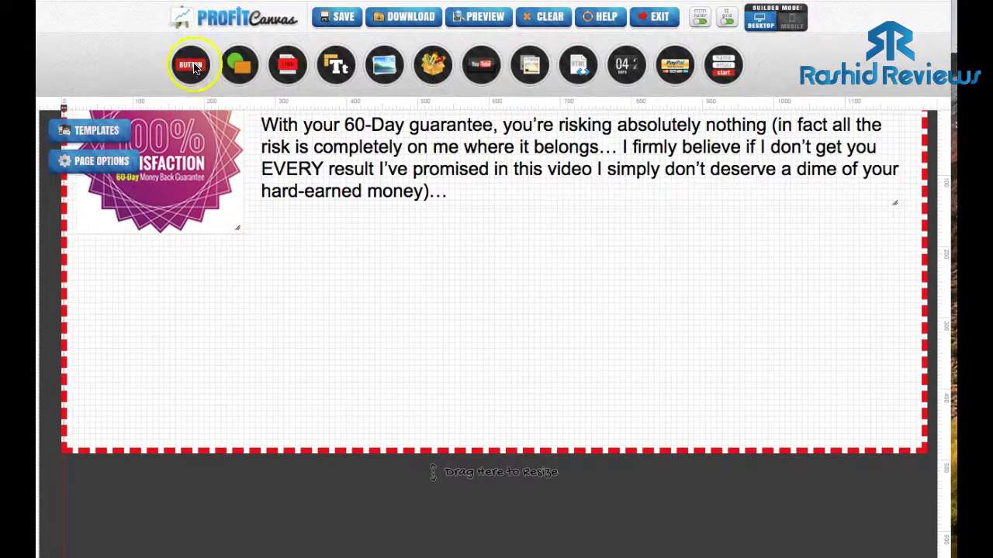
drag(194, 68, 263, 150)
drag(194, 78, 502, 422)
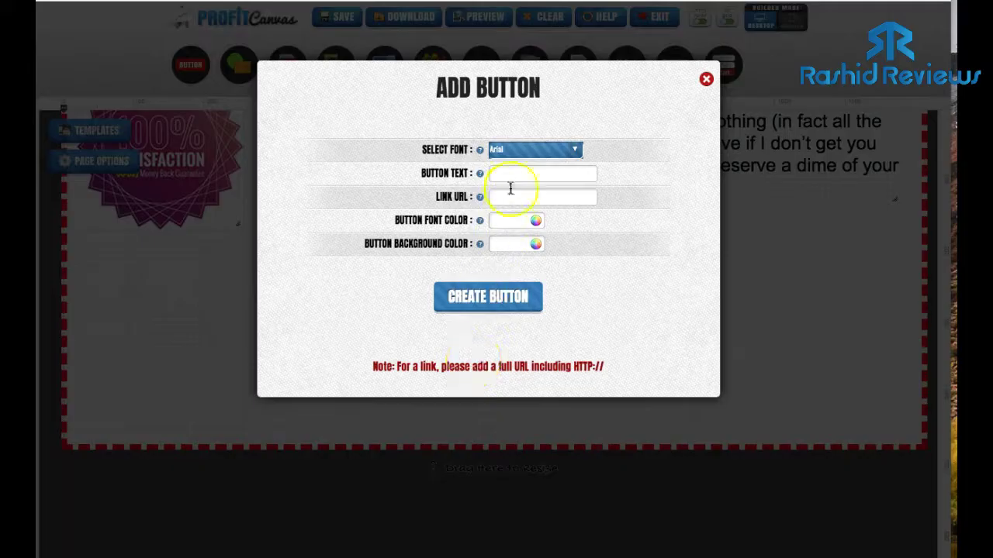
click(509, 172)
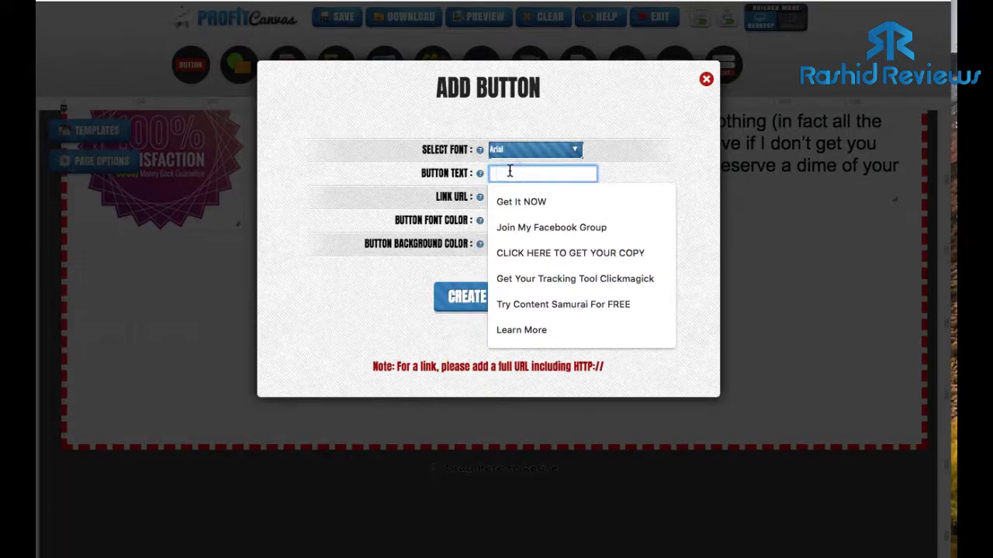
text(Privacy policy)
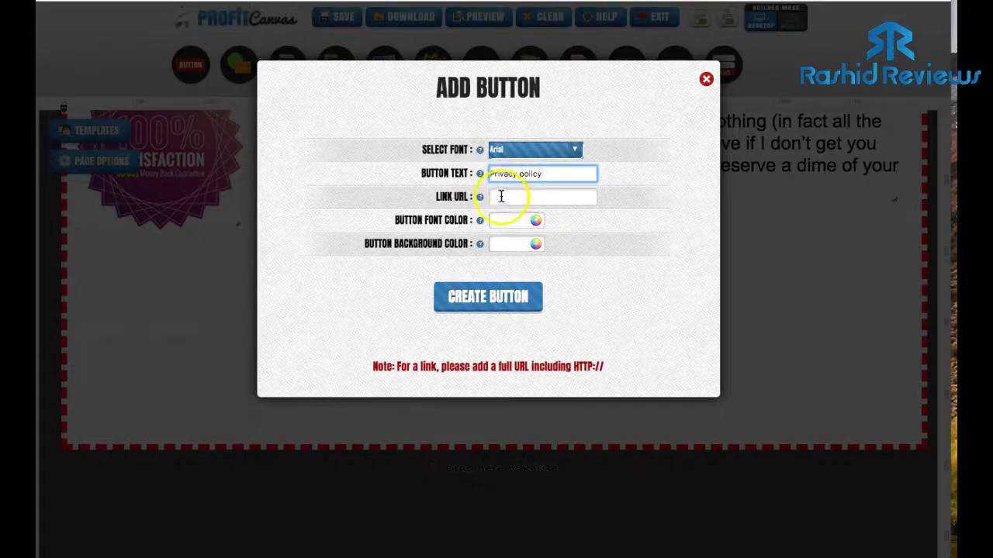
click(478, 296)
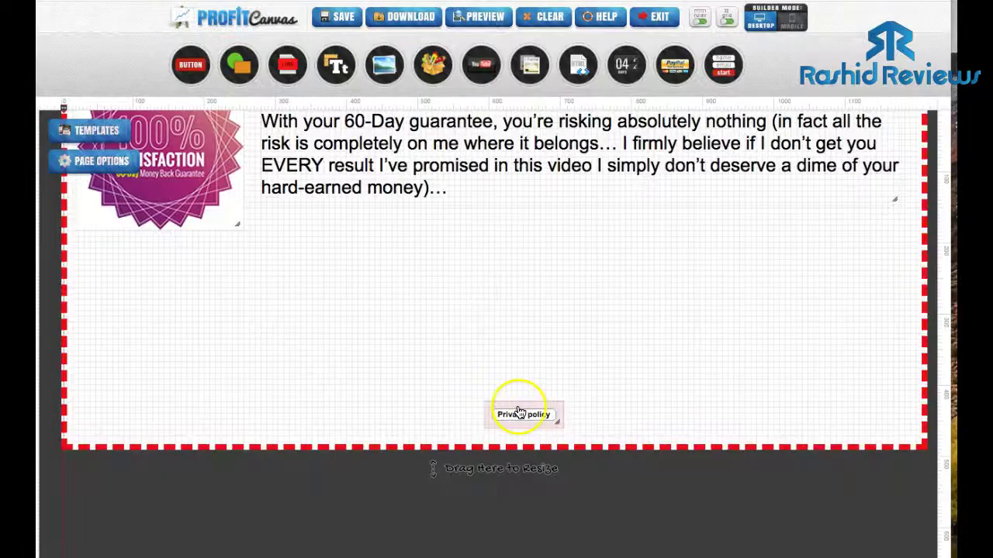
Change the Privacy policy button's background color to bright cyan #00e6ff and update the button.
double_click(519, 406)
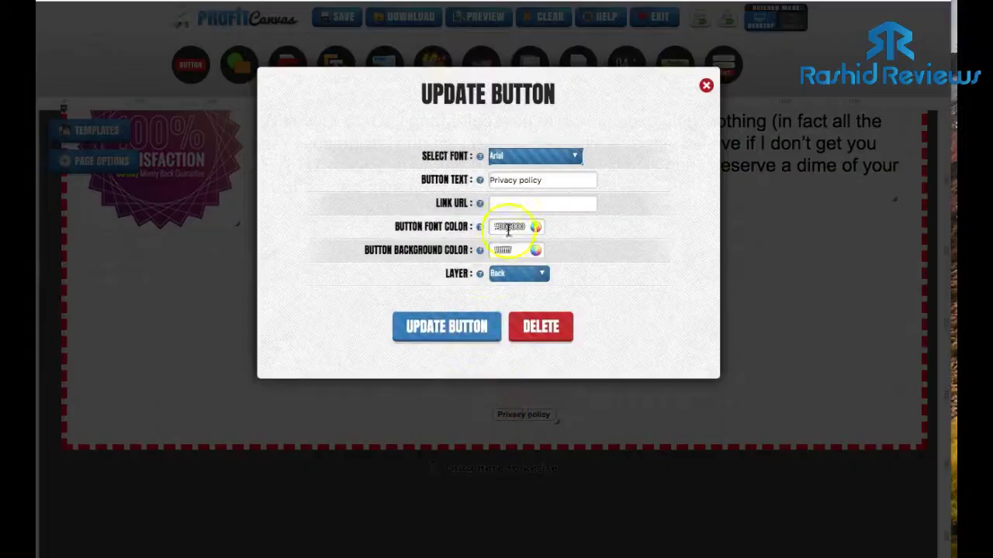
click(510, 249)
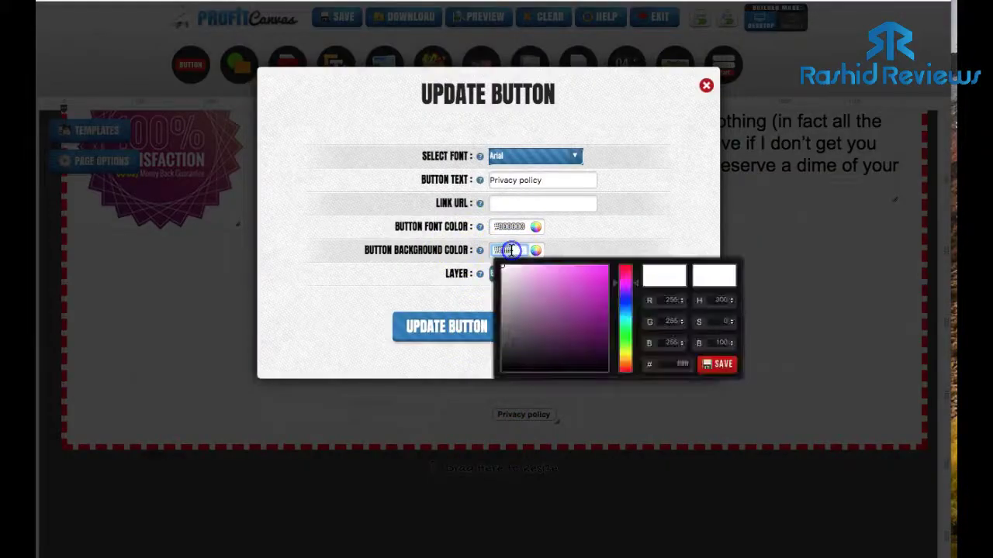
click(624, 318)
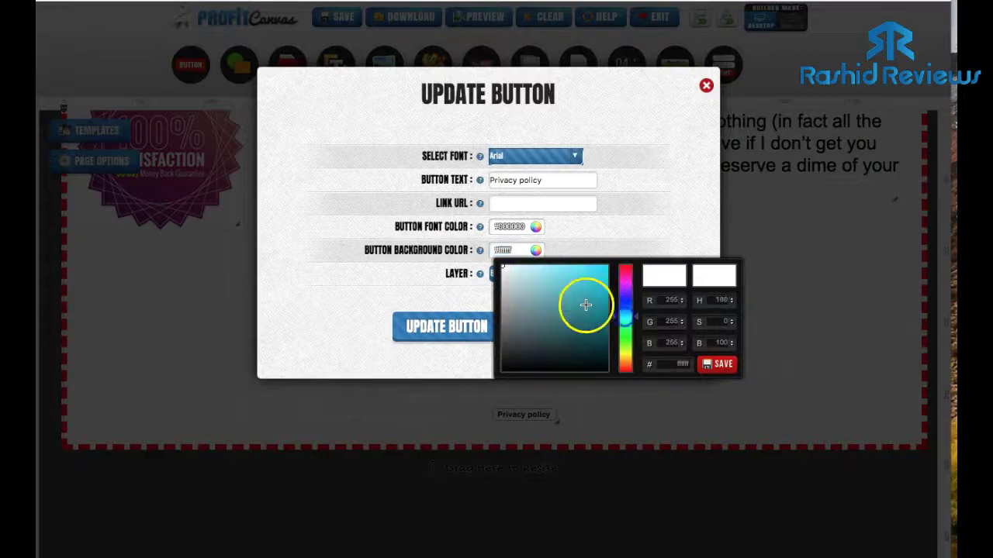
drag(585, 304, 610, 269)
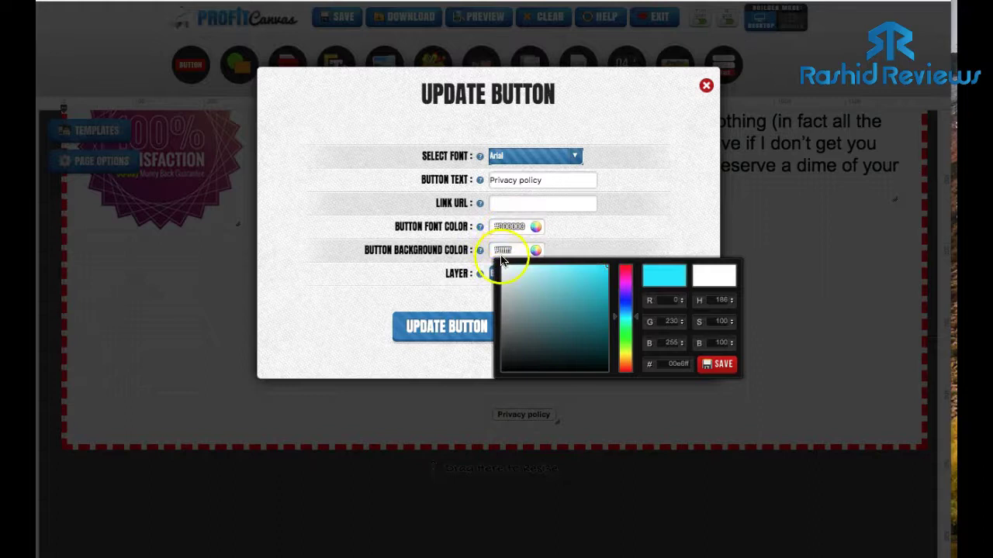
click(720, 364)
click(489, 332)
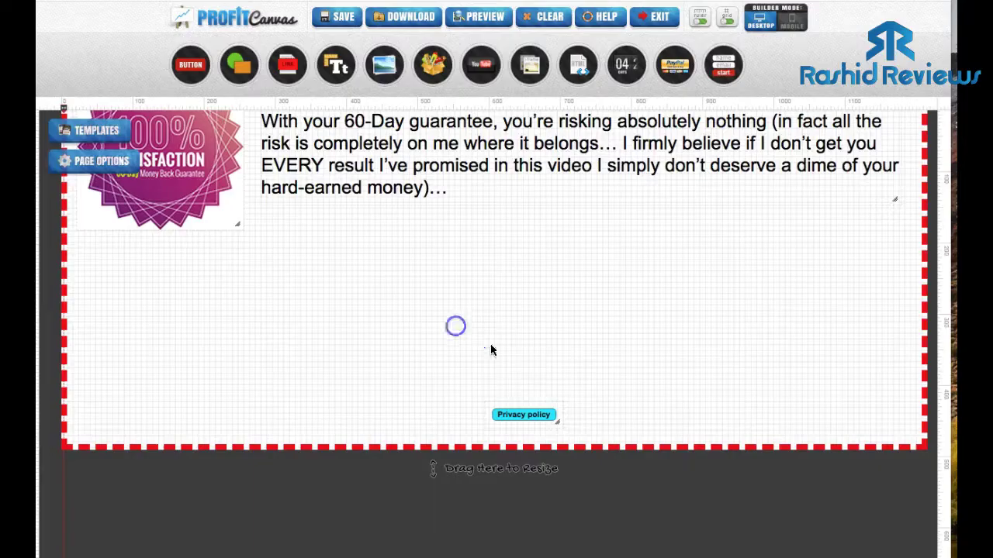
Enlarge the Privacy policy button slightly, shift it toward the page's horizontal center, and save the page.
drag(562, 426, 582, 429)
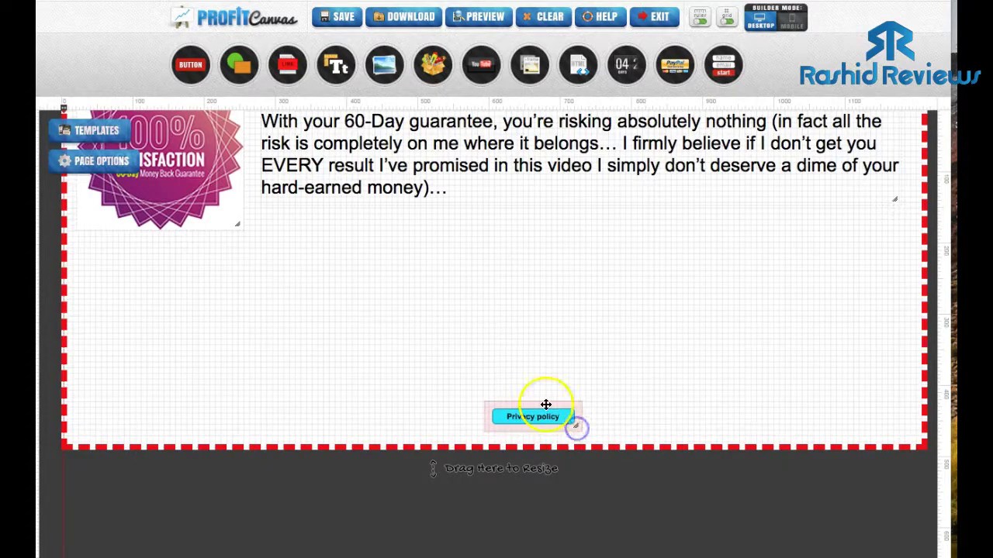
drag(540, 404, 522, 403)
click(340, 18)
click(613, 47)
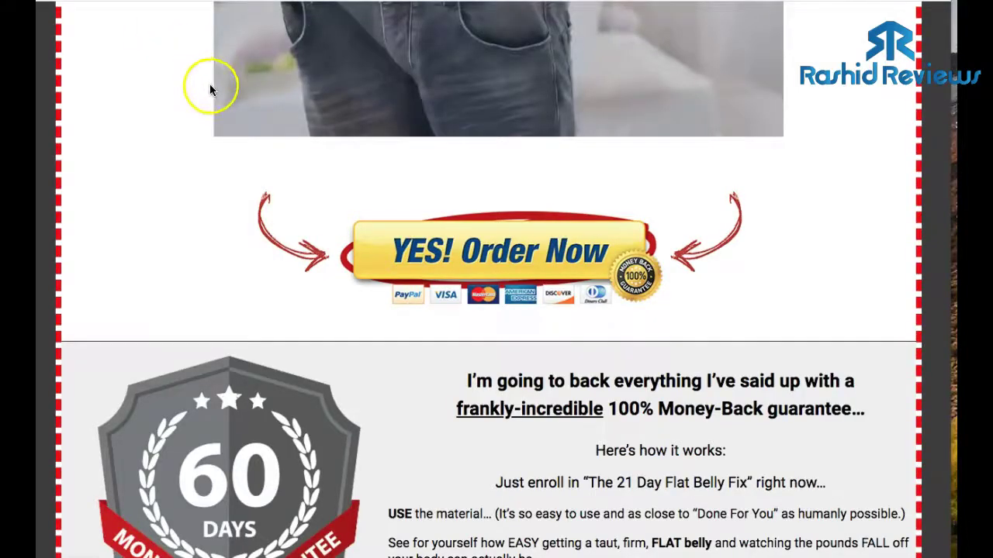
Review the page preview from the headline banner and product description through the guarantee to the client results.
scroll(277, 147, up, 8)
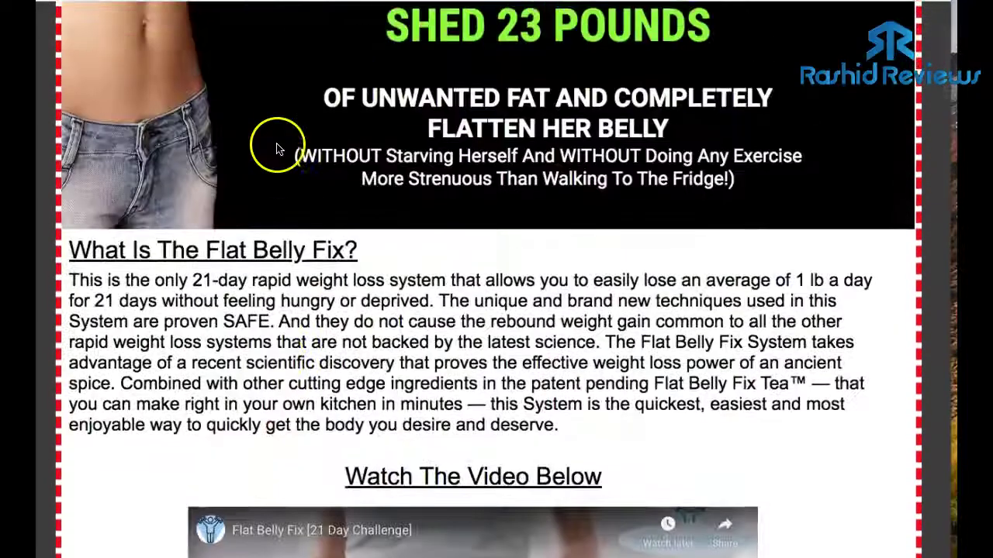
scroll(277, 148, up, 2)
scroll(277, 148, down, 10)
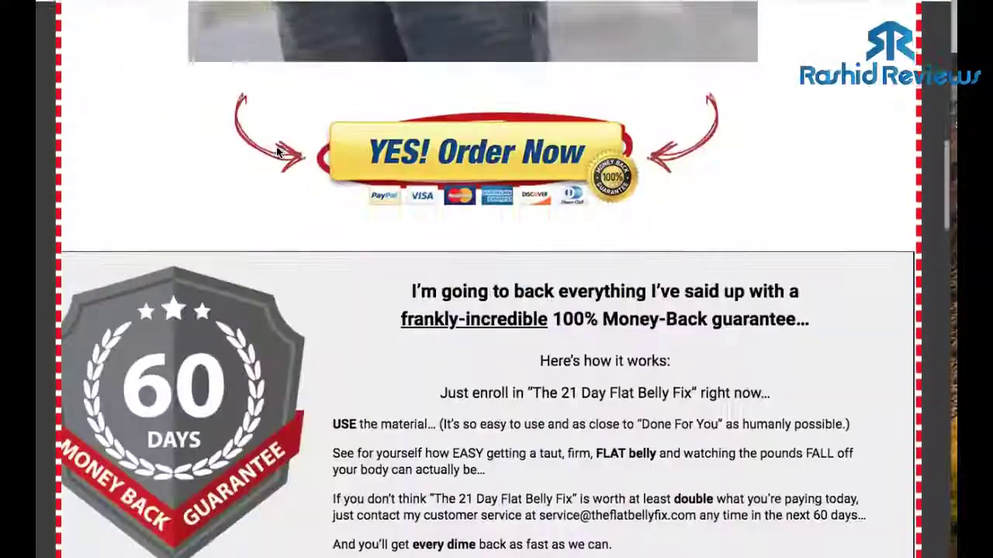
scroll(276, 150, down, 10)
scroll(277, 152, up, 4)
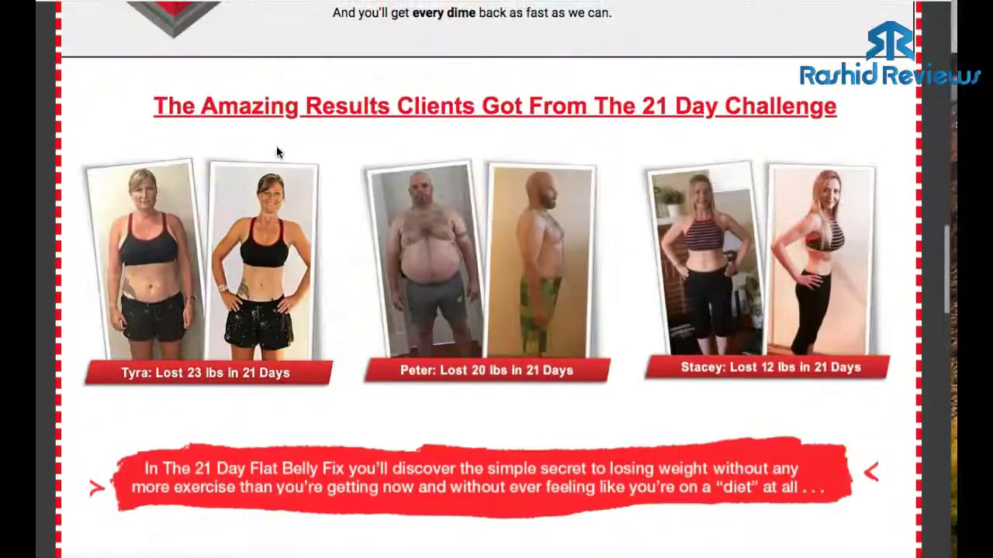
scroll(461, 245, down, 3)
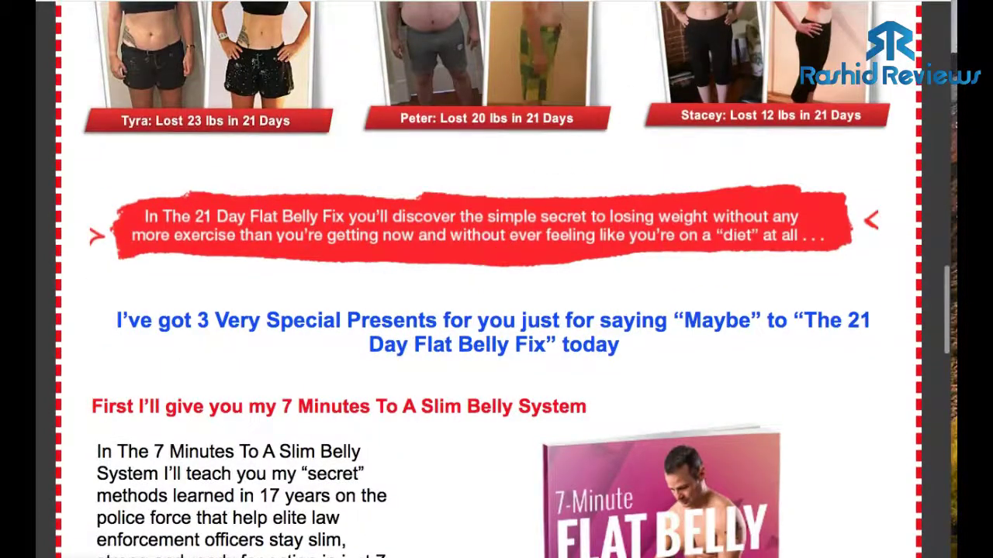
Switch to the original Flat Belly Fix sales page and examine its presents, pricing, order button and two-options sections for comparison.
scroll(565, 129, down, 15)
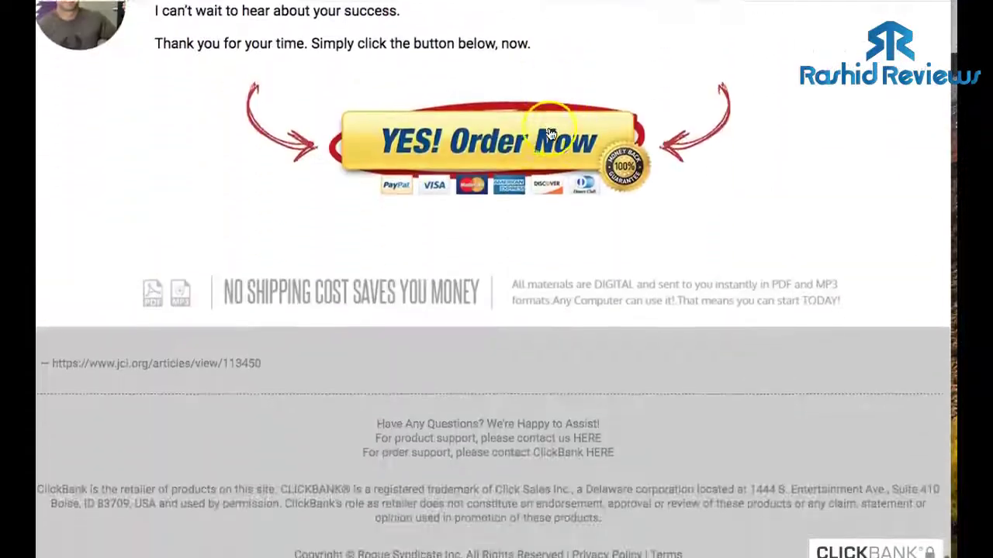
scroll(547, 133, up, 6)
scroll(548, 133, up, 5)
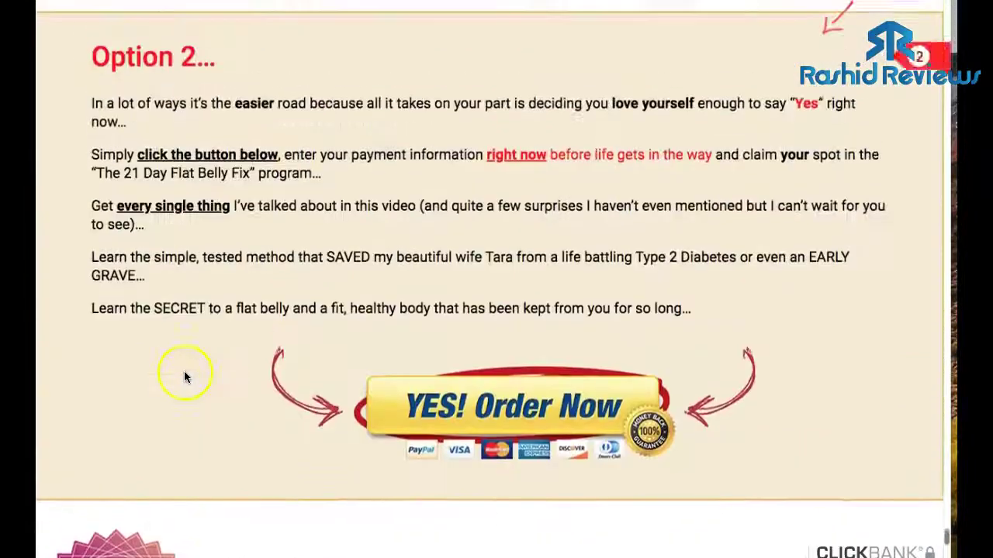
scroll(186, 376, down, 1)
scroll(510, 89, up, 5)
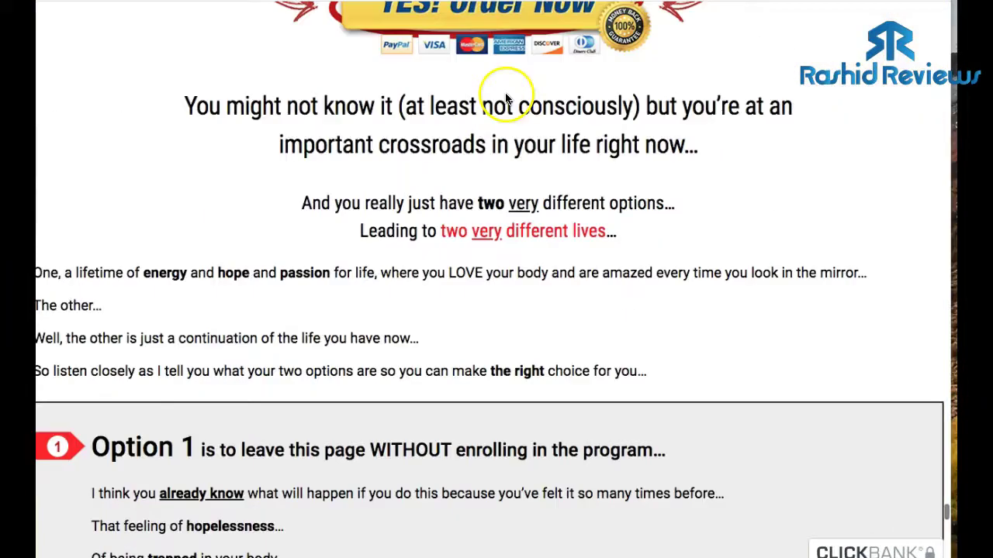
scroll(489, 154, up, 5)
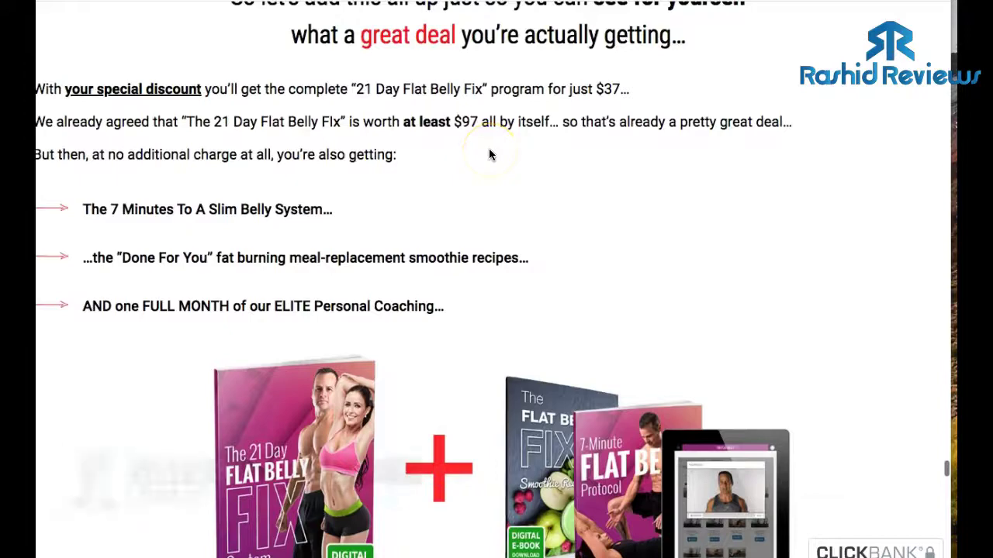
scroll(498, 381, down, 2)
scroll(498, 394, up, 7)
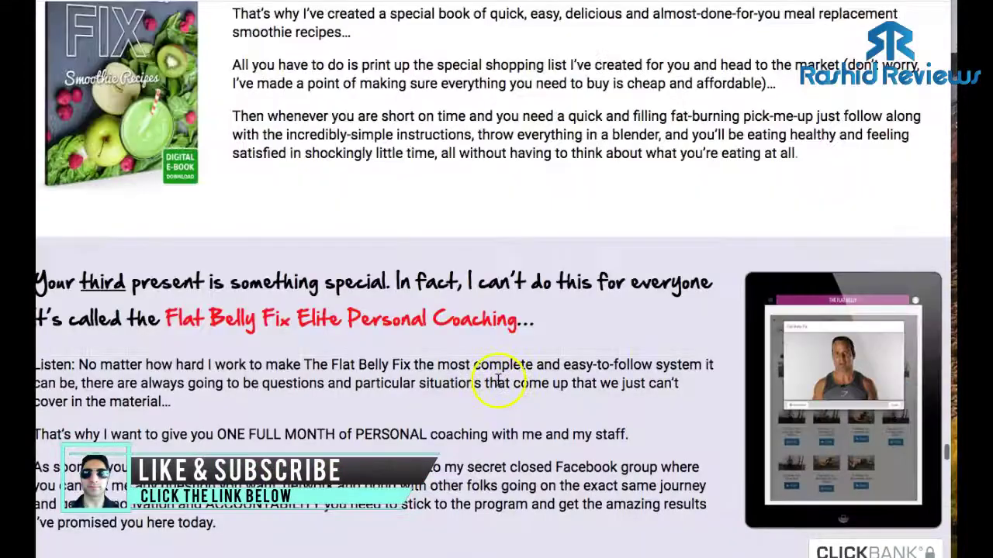
scroll(486, 353, down, 10)
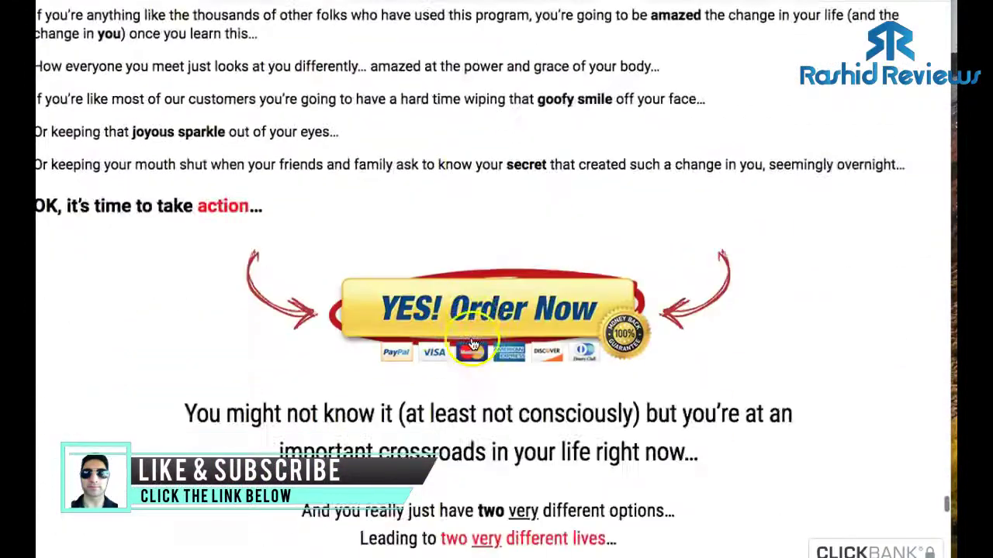
scroll(447, 353, down, 3)
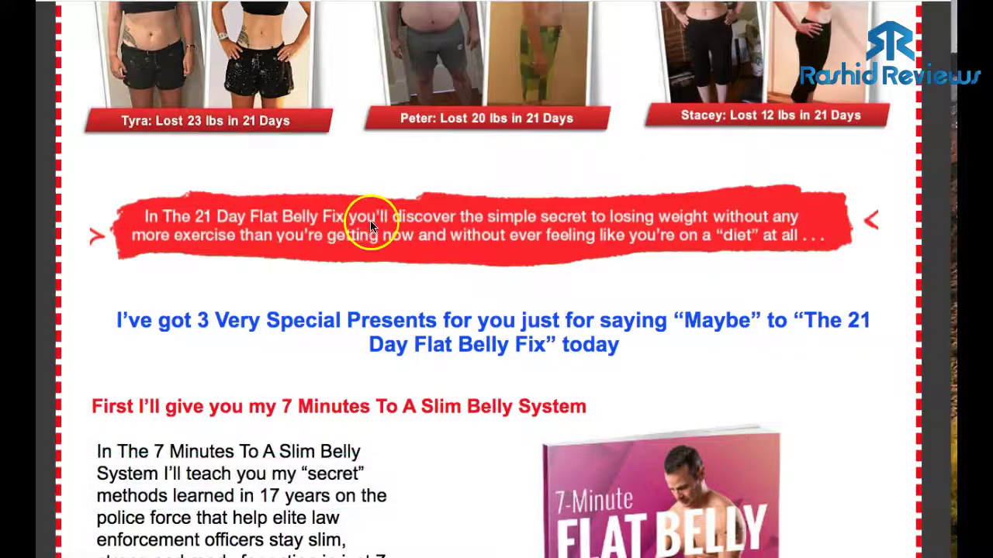
Review the bonus presents, final order button, "Remember…" guarantee and Privacy policy button in the page preview.
scroll(371, 225, down, 3)
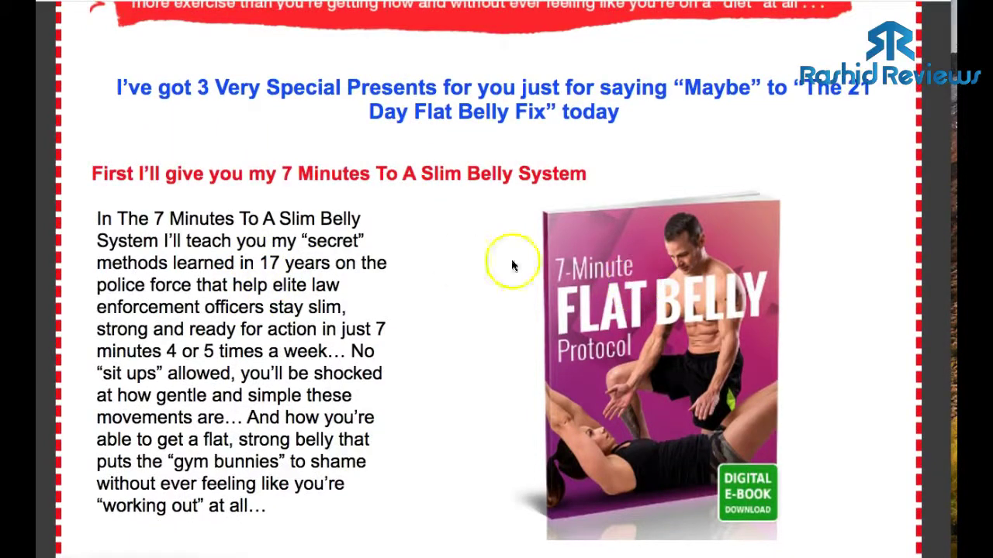
scroll(551, 245, down, 3)
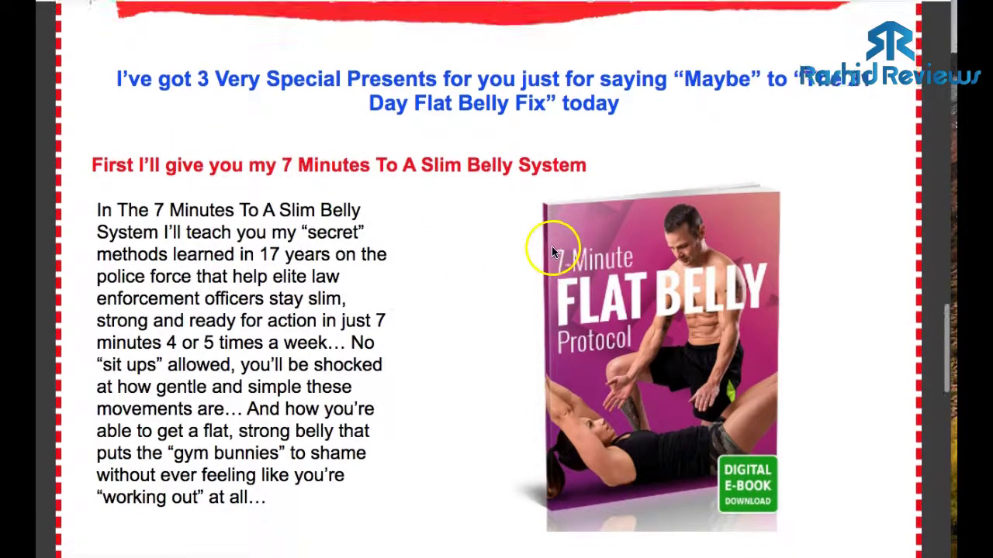
scroll(554, 250, down, 7)
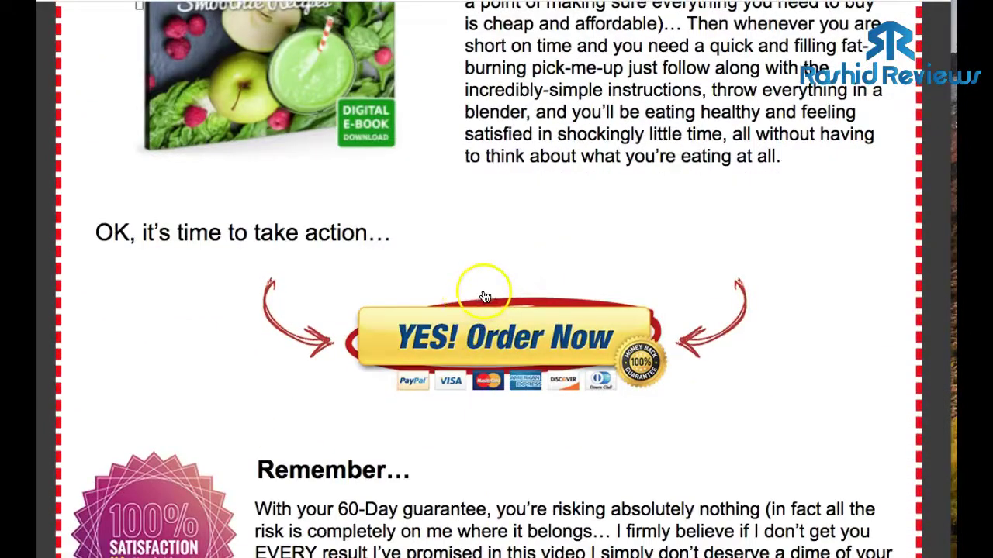
scroll(484, 297, down, 2)
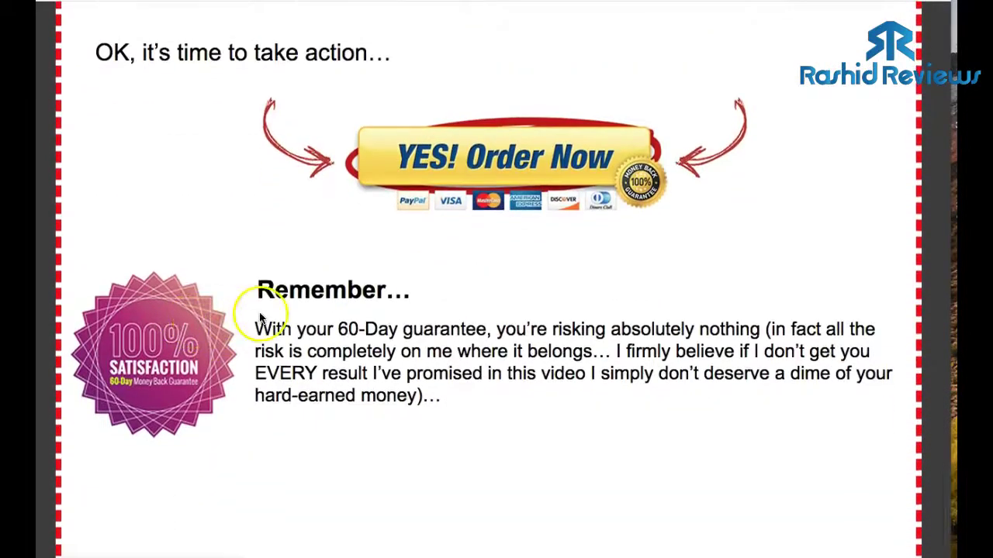
scroll(260, 318, down, 1)
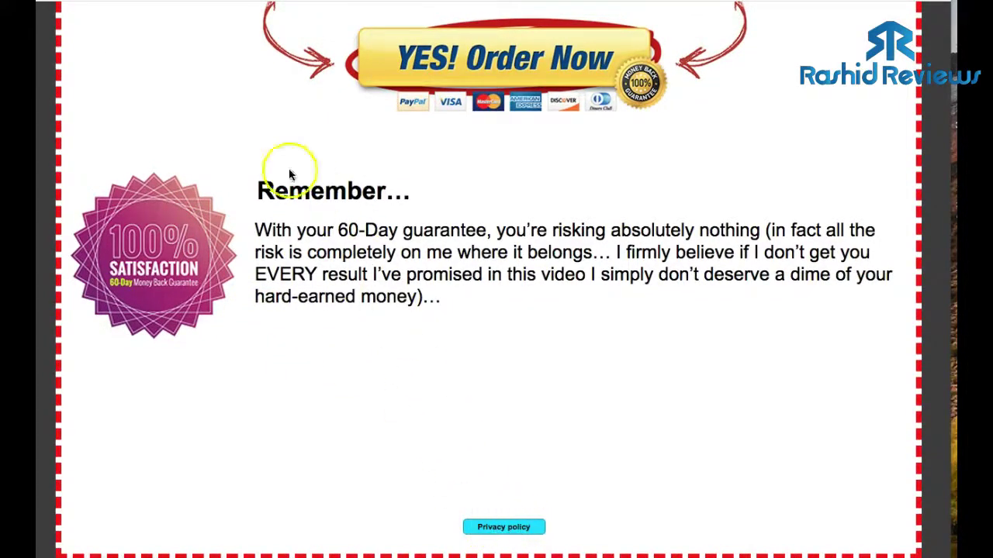
scroll(310, 239, up, 3)
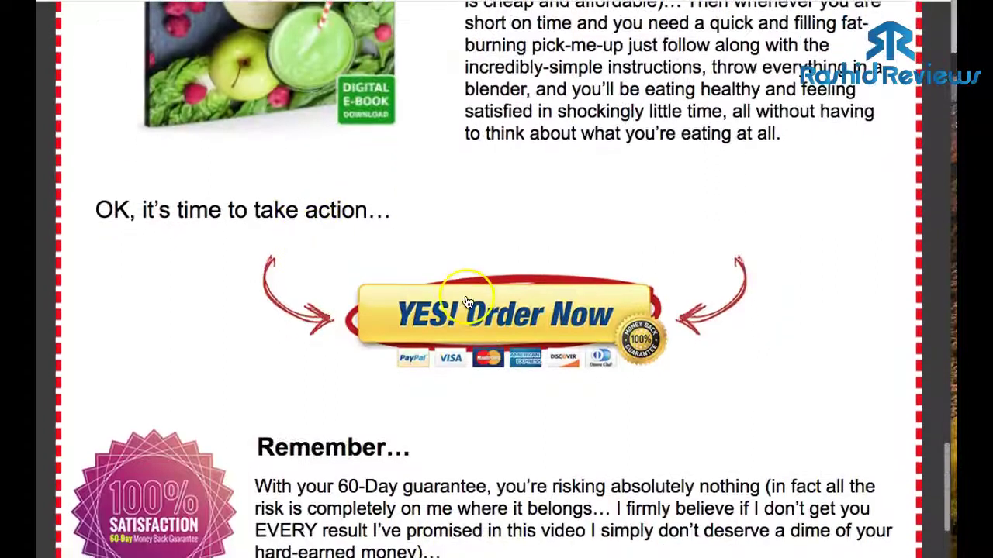
Test the link of the order button below "OK, it's time to take action…" and return to the preview.
click(466, 302)
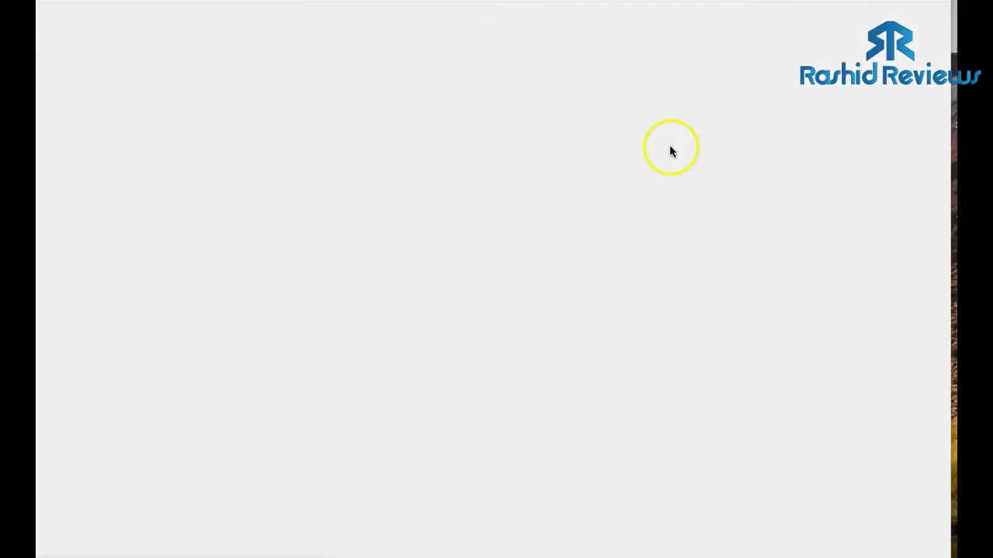
scroll(625, 140, down, 4)
scroll(625, 143, up, 4)
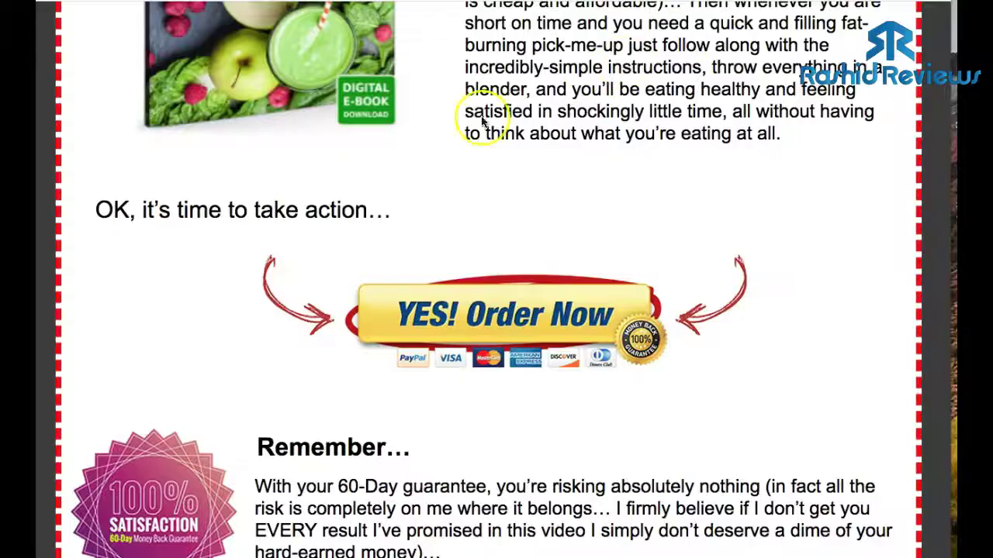
Look over the whole previewed page once more, from the headline banner down to the last order button.
scroll(430, 125, up, 15)
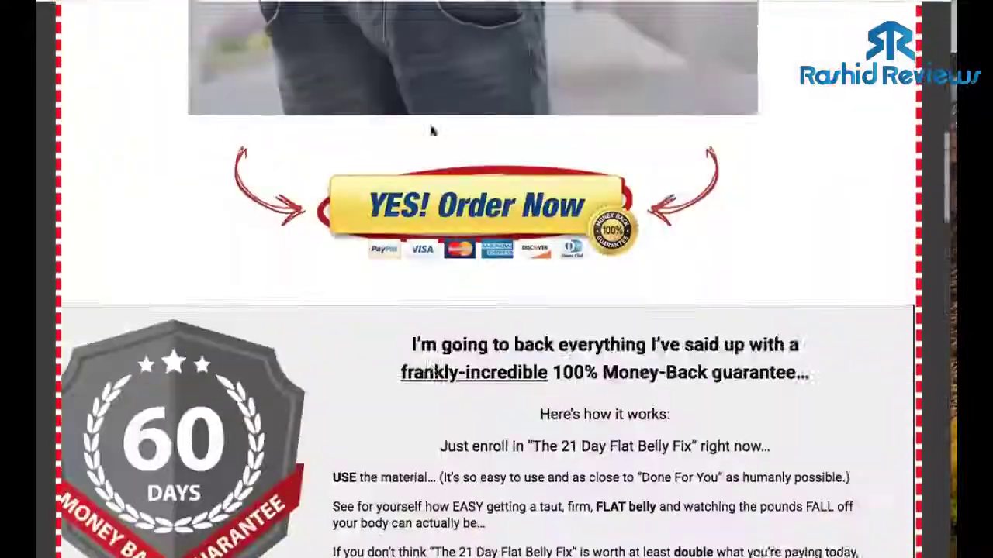
scroll(430, 132, up, 10)
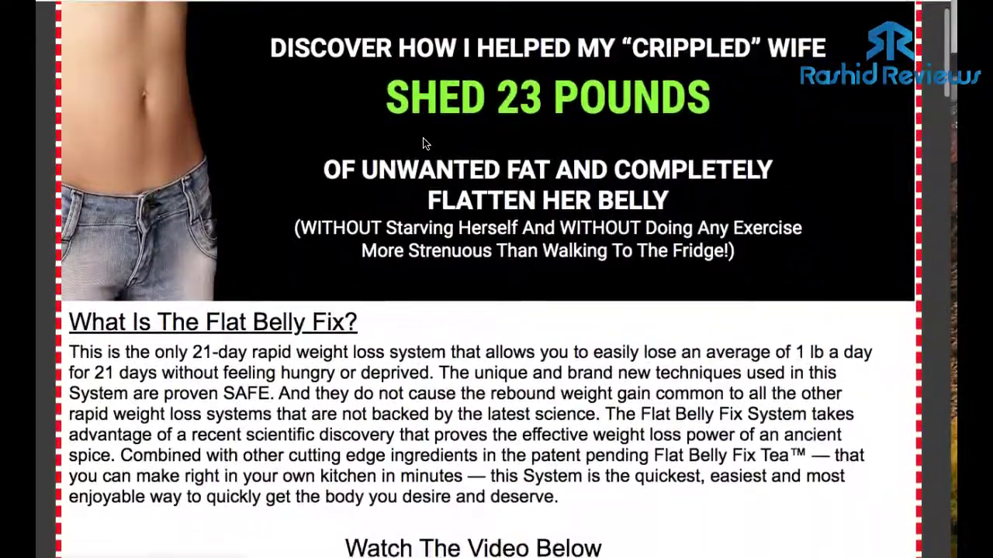
scroll(423, 143, down, 12)
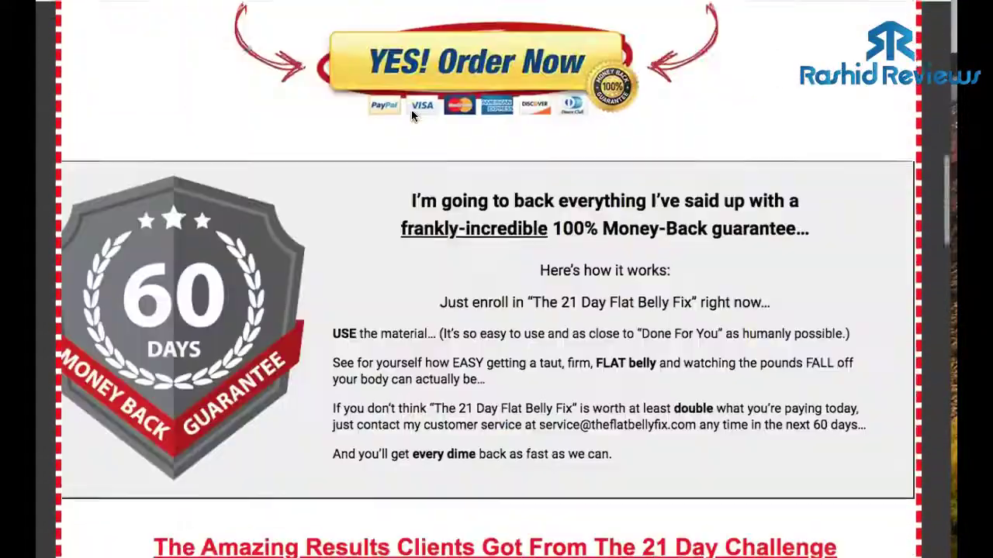
scroll(411, 115, down, 15)
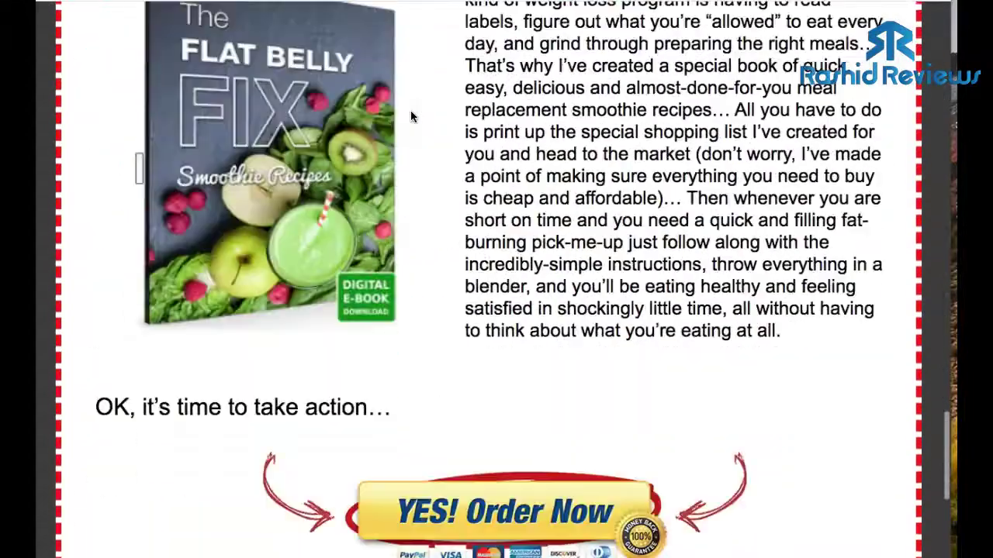
Check the previewed page's headline banner, video, first order button, 60-day guarantee and client results again.
scroll(411, 114, down, 4)
scroll(409, 111, up, 12)
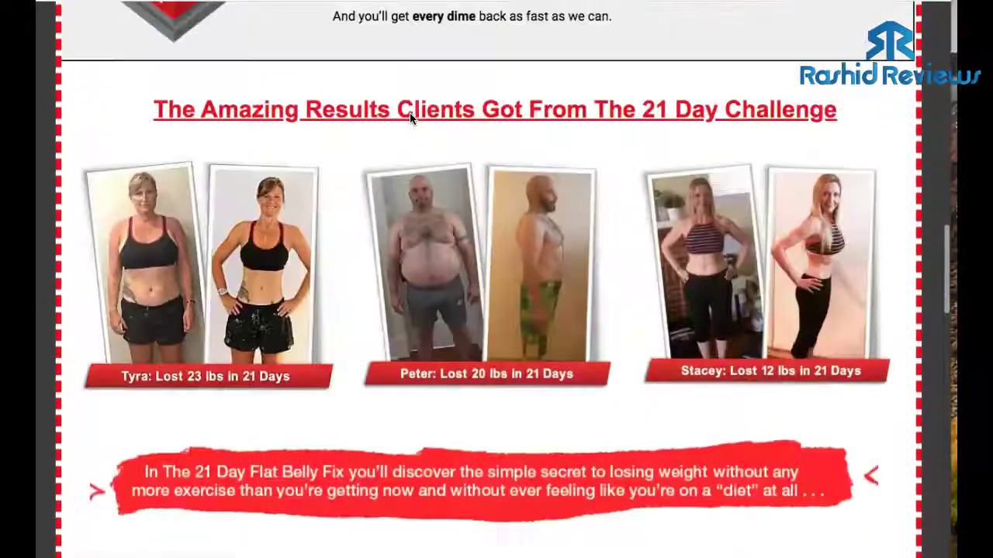
scroll(409, 112, up, 15)
scroll(411, 117, up, 1)
scroll(411, 116, down, 3)
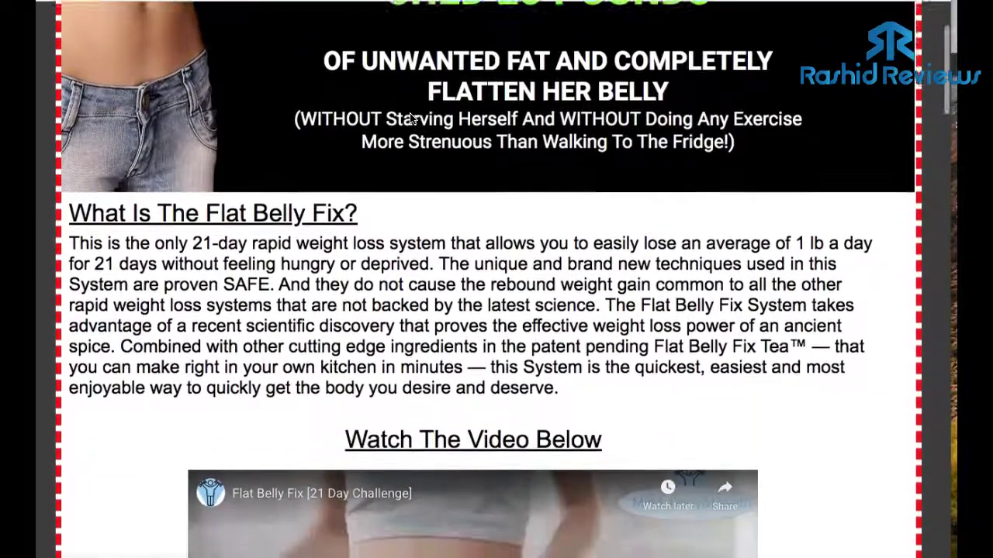
scroll(411, 116, down, 6)
scroll(473, 186, down, 5)
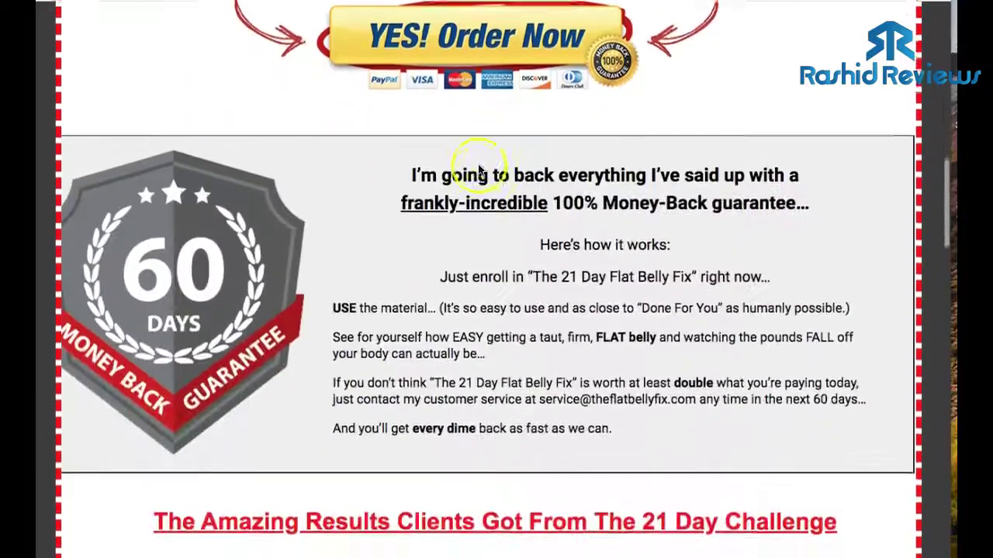
scroll(479, 171, up, 1)
scroll(473, 152, up, 1)
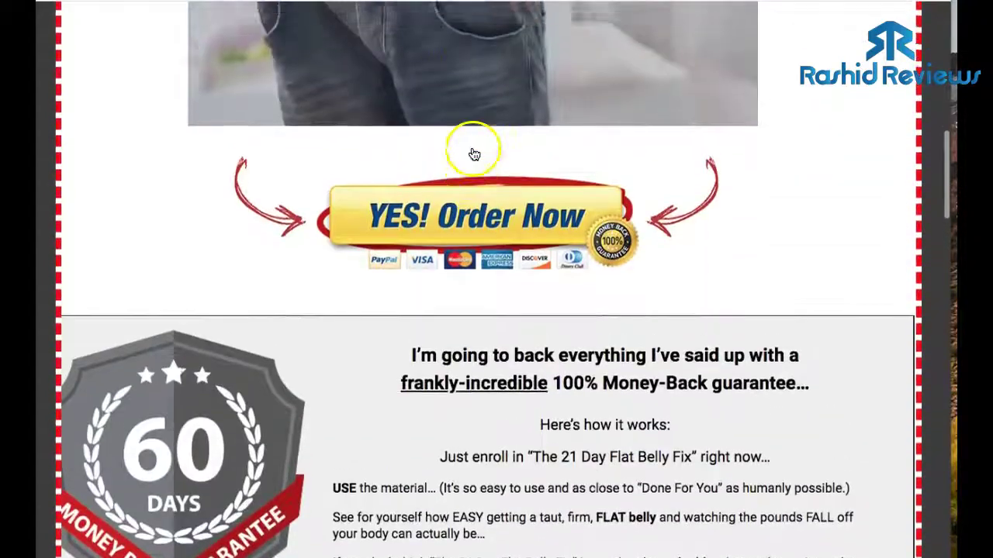
scroll(474, 153, down, 1)
scroll(474, 152, up, 4)
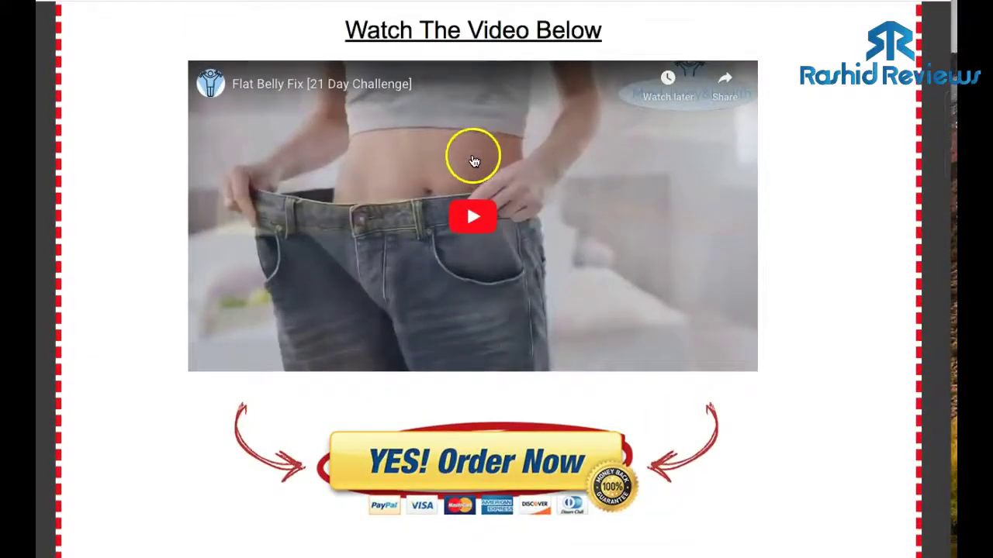
scroll(481, 157, down, 2)
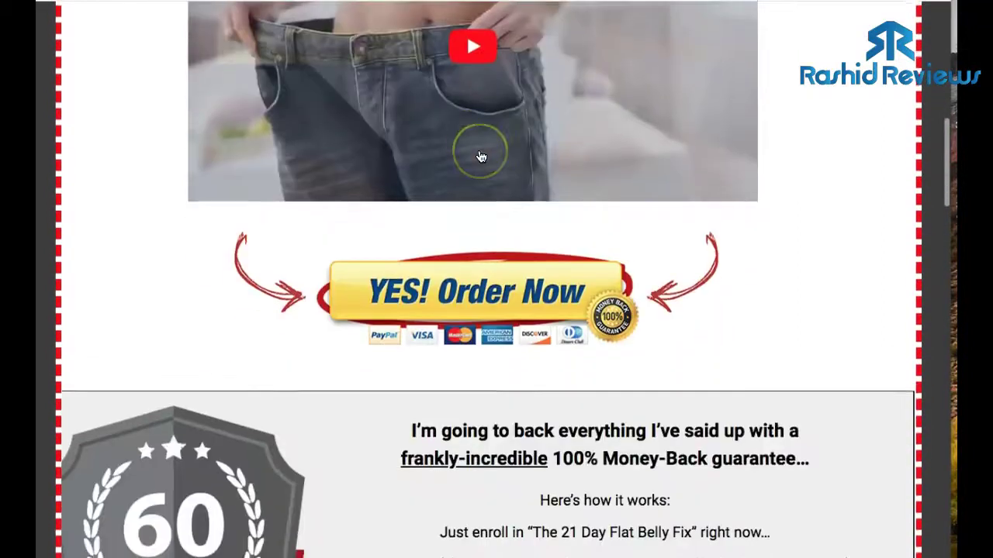
scroll(481, 157, down, 7)
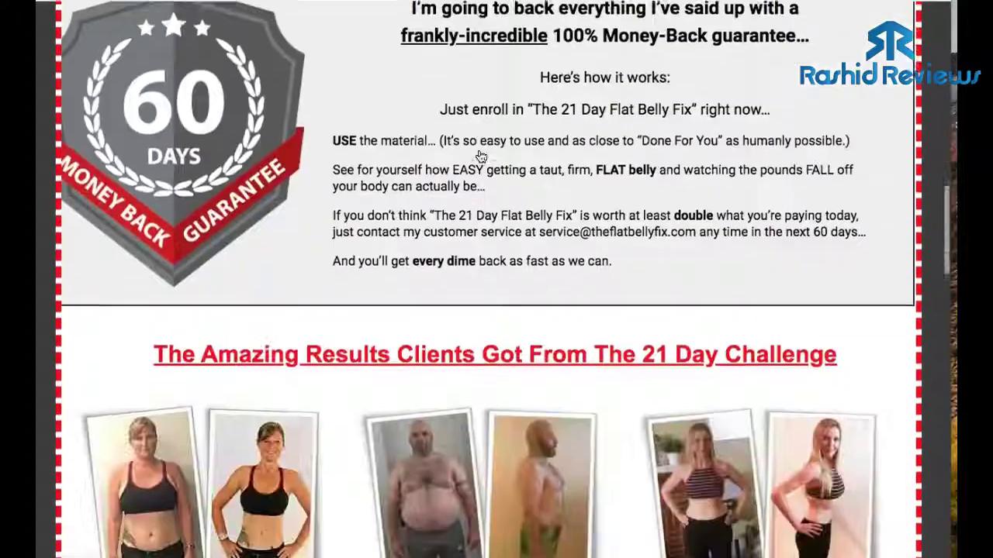
scroll(481, 157, up, 10)
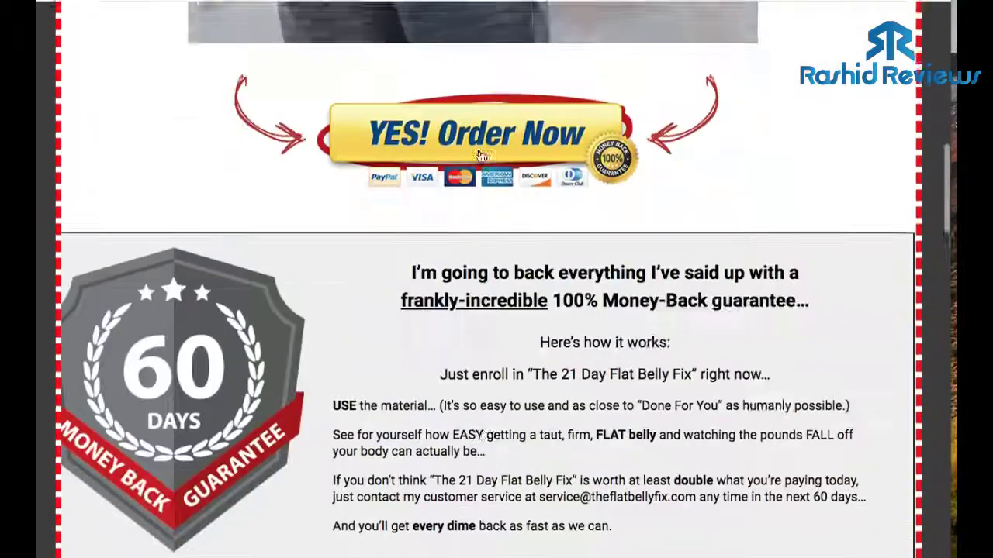
scroll(481, 156, up, 5)
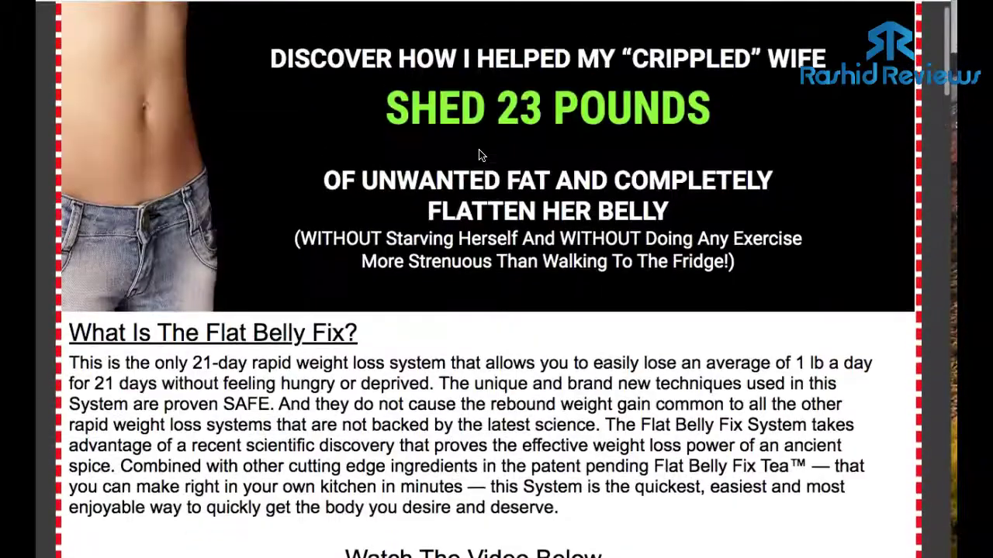
Review the preview from the headline through the bonus presents to the "Remember…" guarantee and back up.
scroll(502, 146, down, 1)
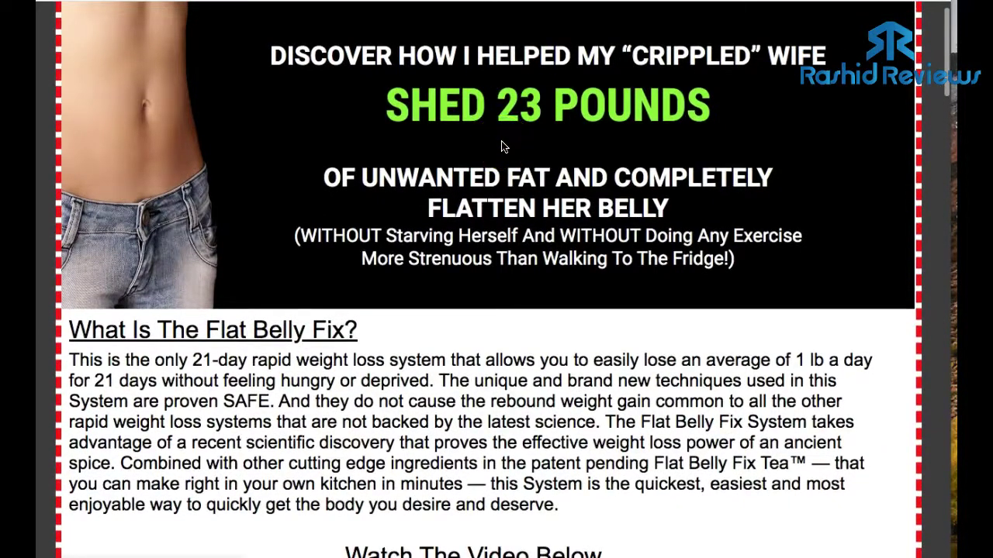
scroll(501, 146, down, 15)
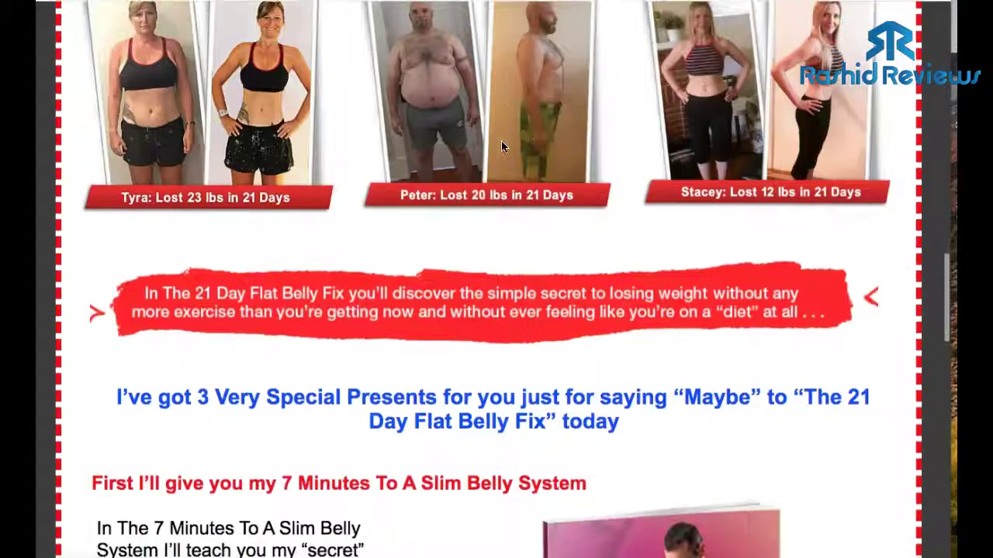
scroll(501, 146, down, 4)
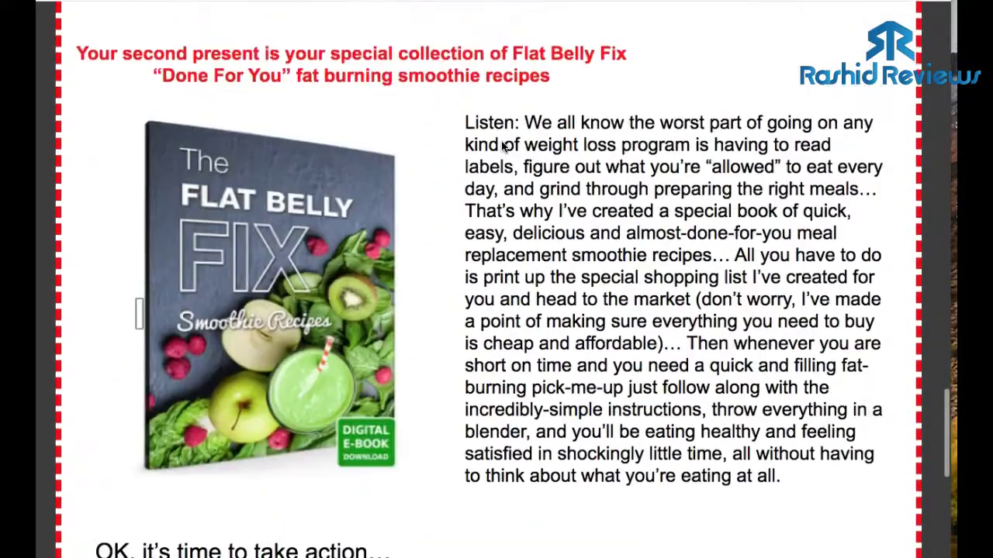
scroll(502, 147, down, 3)
scroll(501, 146, down, 3)
scroll(501, 146, up, 8)
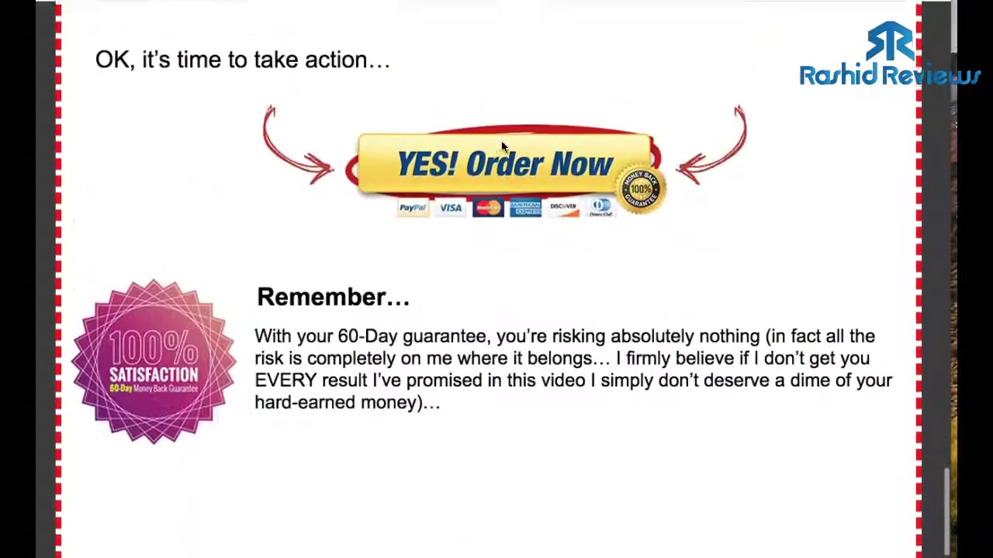
scroll(501, 145, up, 10)
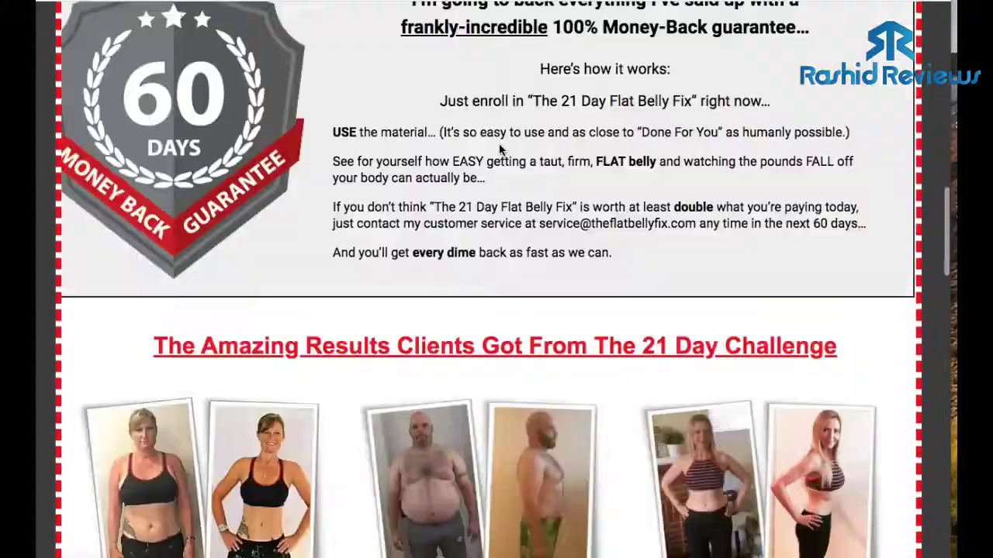
scroll(500, 151, up, 7)
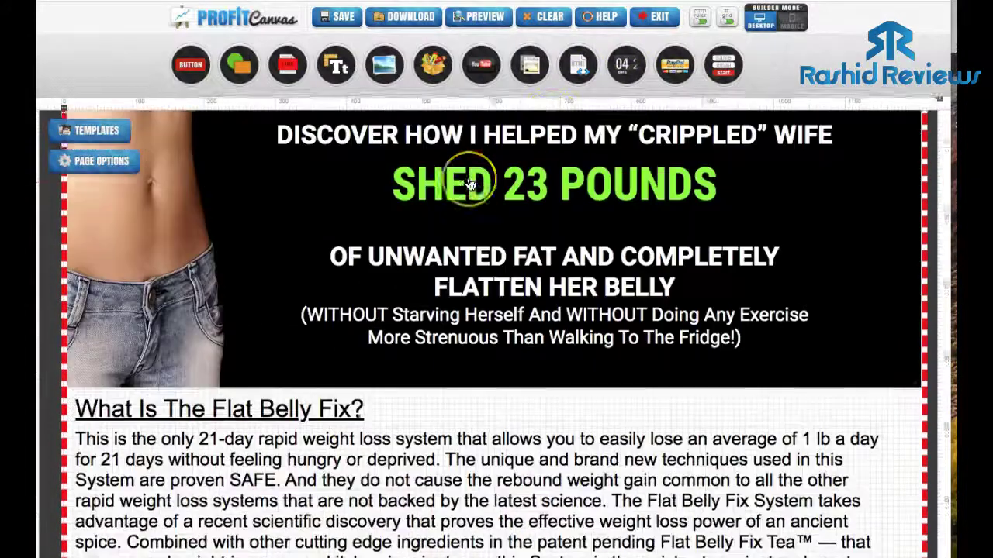
Return to the page editor, save the Flat Belly Fix page and exit to the list of pages.
scroll(470, 184, down, 4)
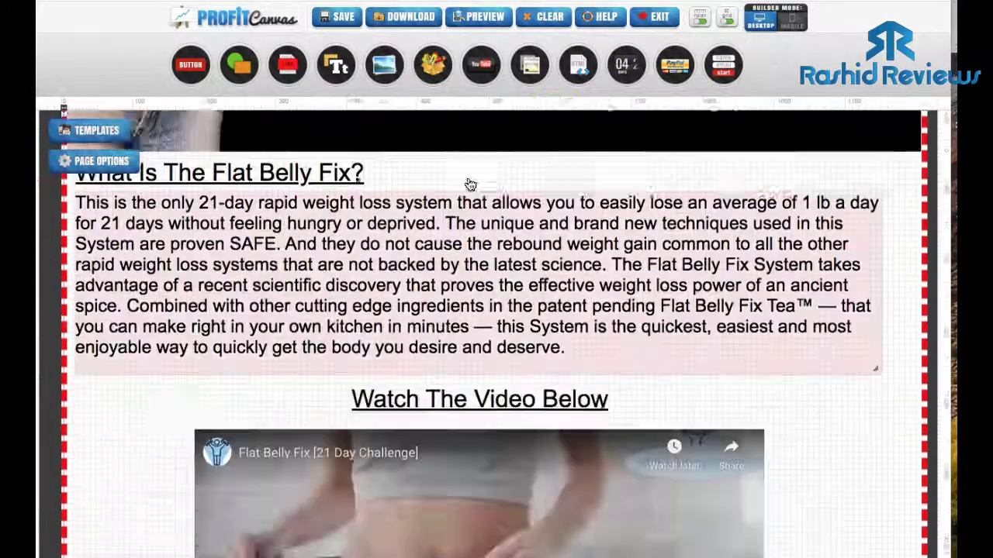
scroll(470, 184, up, 4)
click(410, 143)
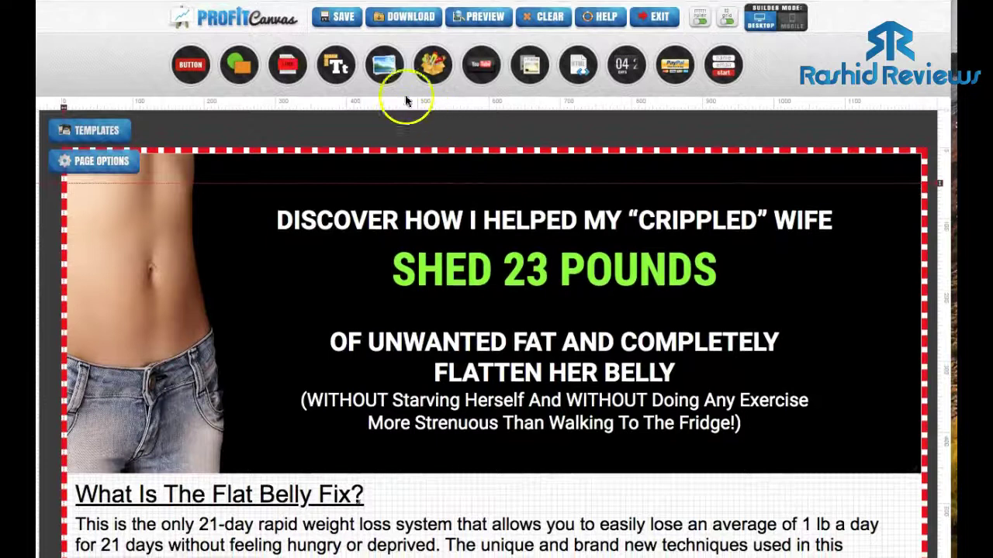
click(346, 19)
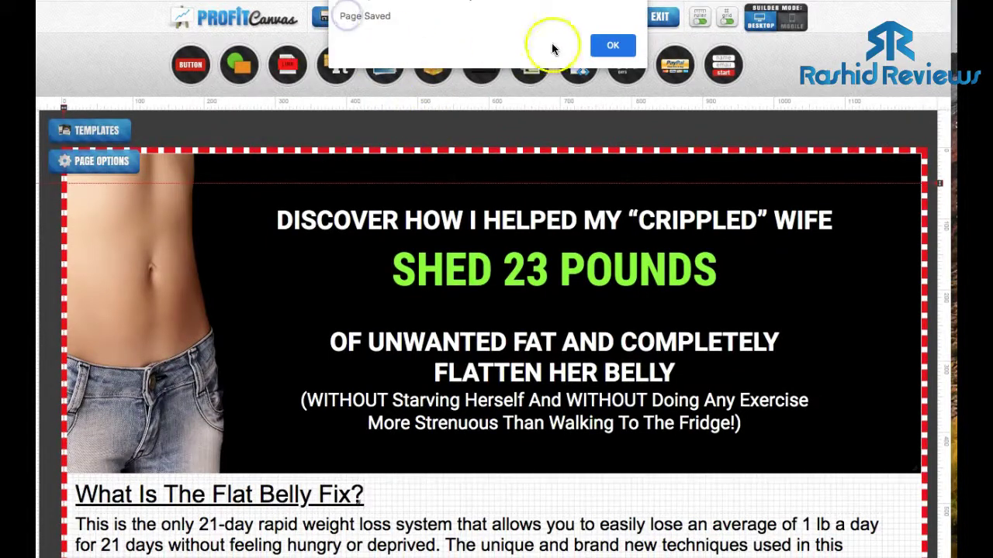
click(607, 44)
click(658, 18)
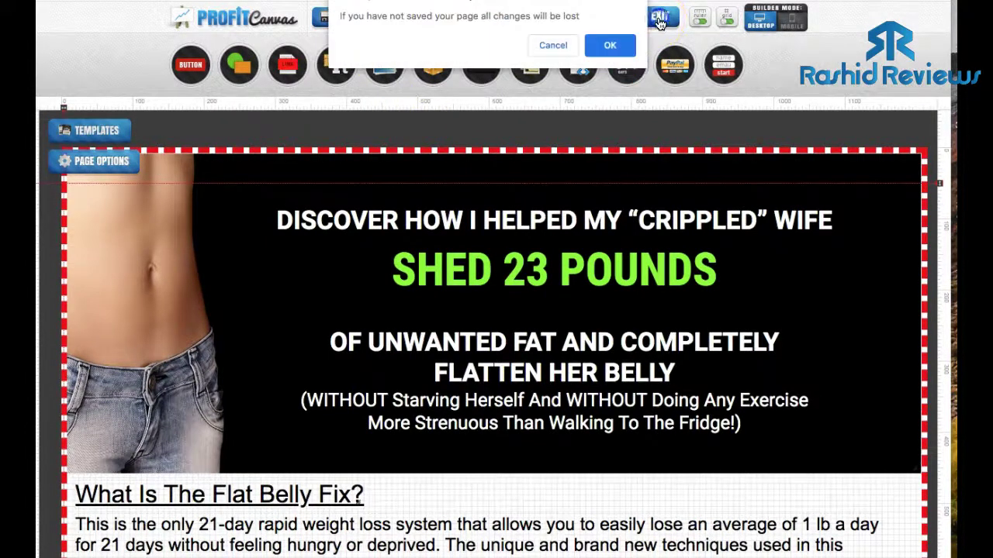
click(610, 46)
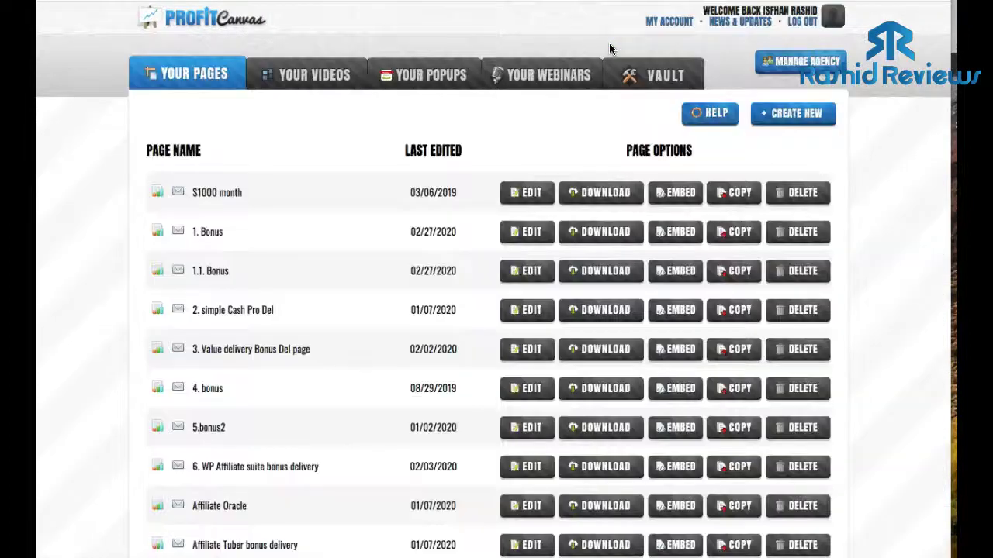
Look at the Flat Belly Fix page's embed details and direct URL edit form, and close the form without changes.
scroll(419, 189, down, 8)
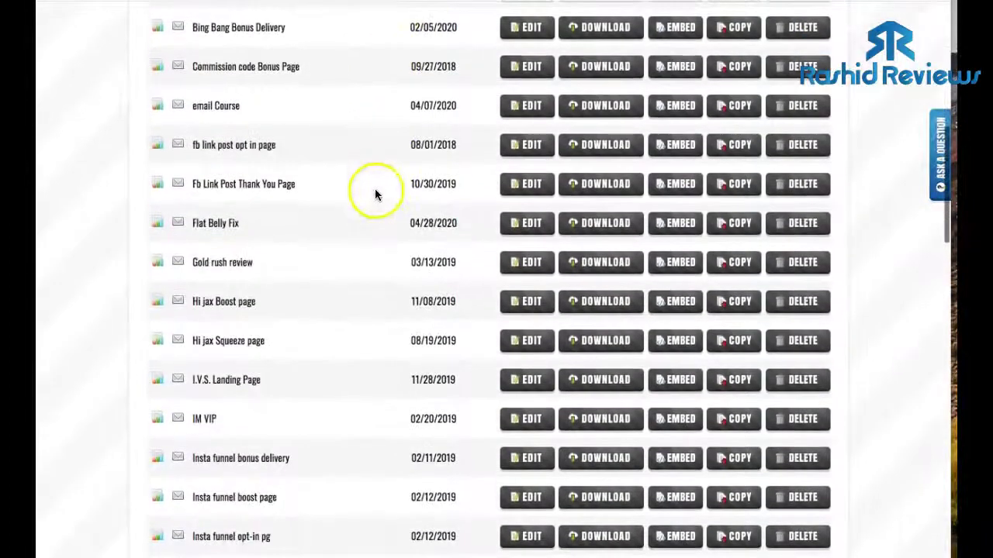
click(680, 225)
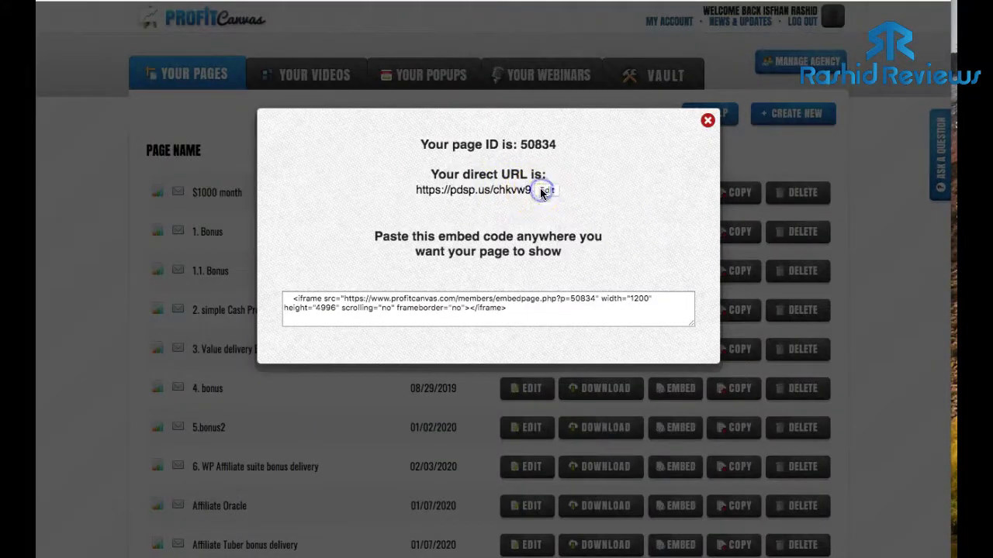
click(543, 190)
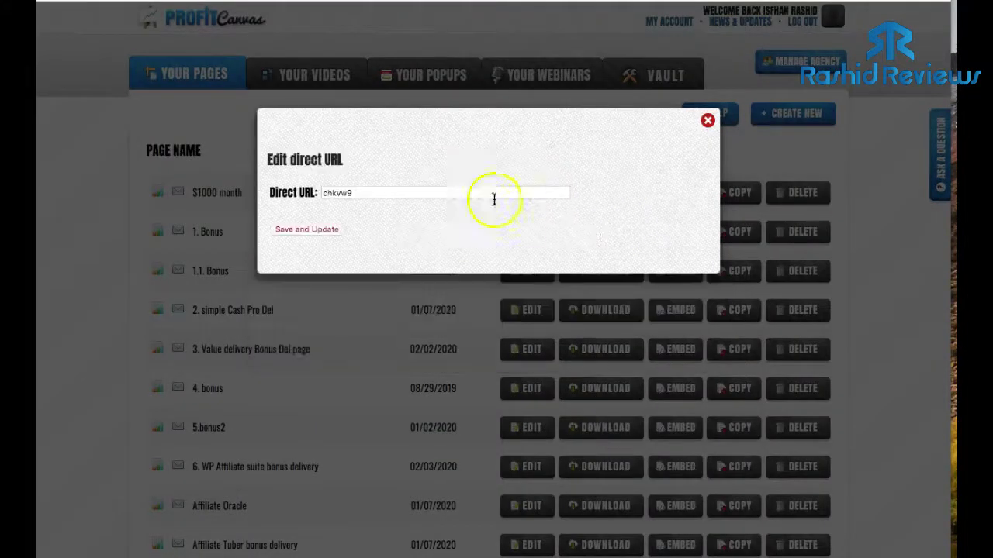
click(707, 123)
scroll(532, 178, down, 6)
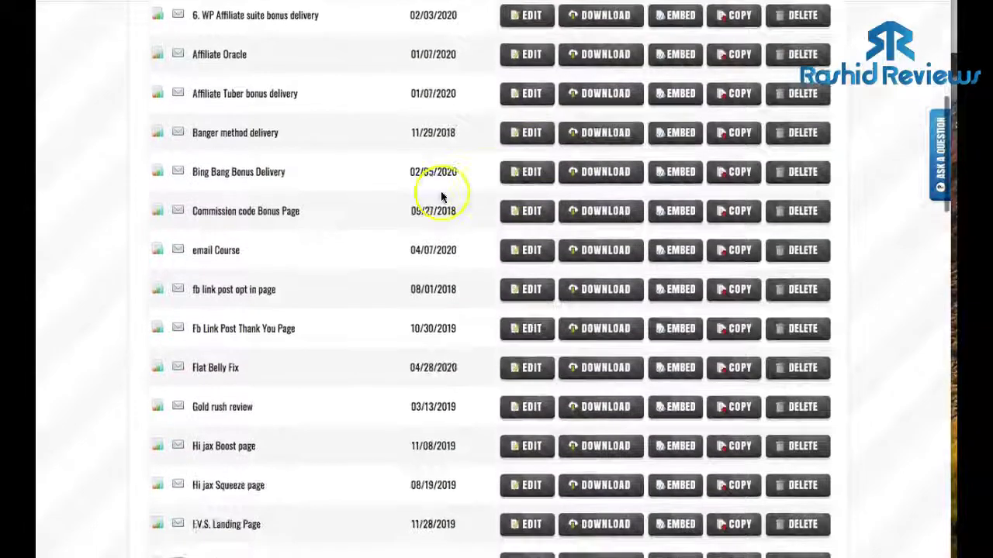
scroll(338, 203, down, 1)
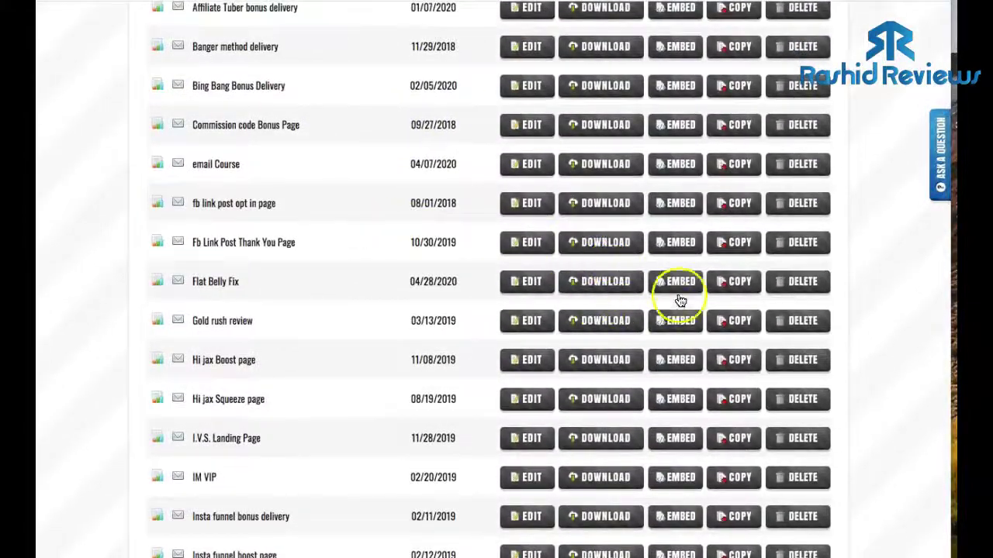
click(677, 282)
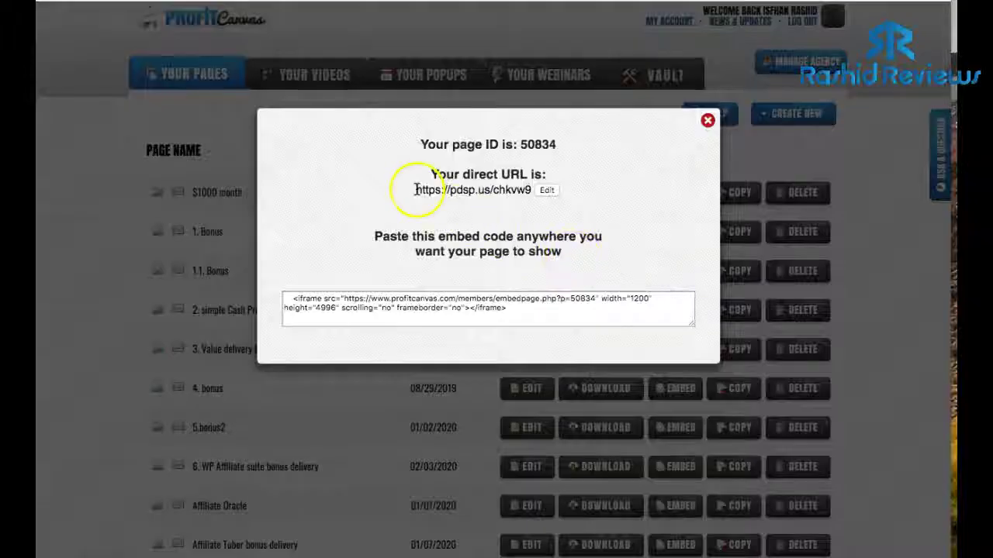
right_click(514, 194)
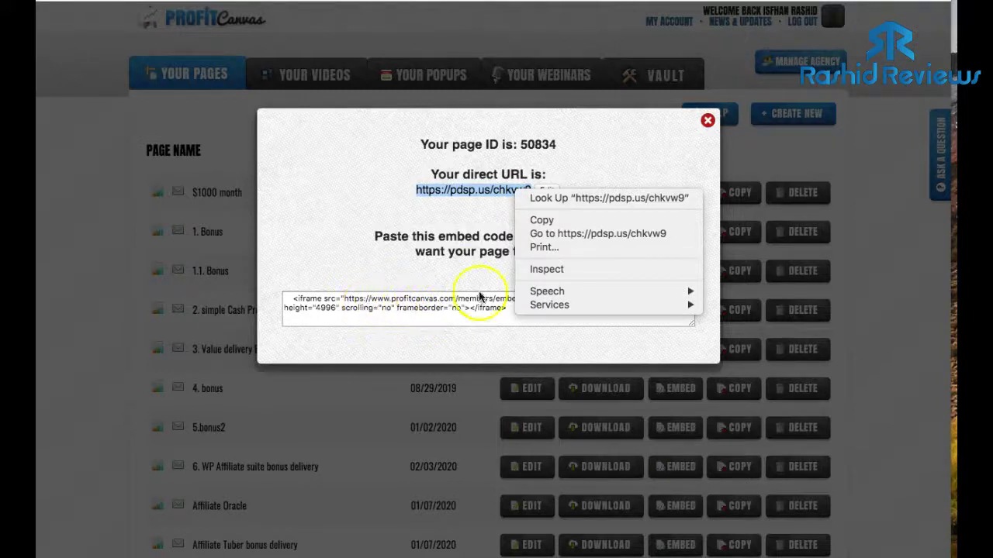
click(565, 234)
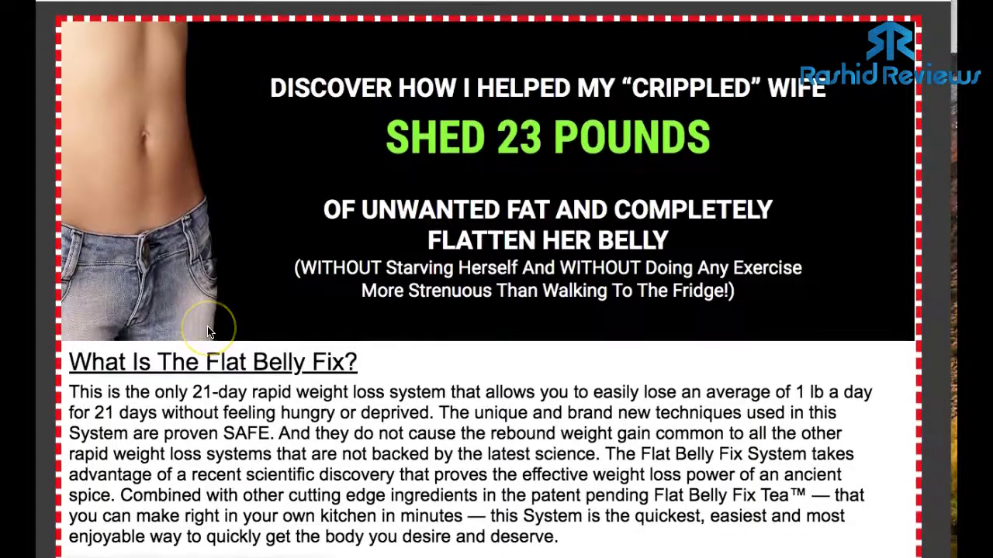
Examine the live Flat Belly Fix page from the headline and video down through the bonus presents and back up.
scroll(209, 332, down, 2)
scroll(209, 332, down, 10)
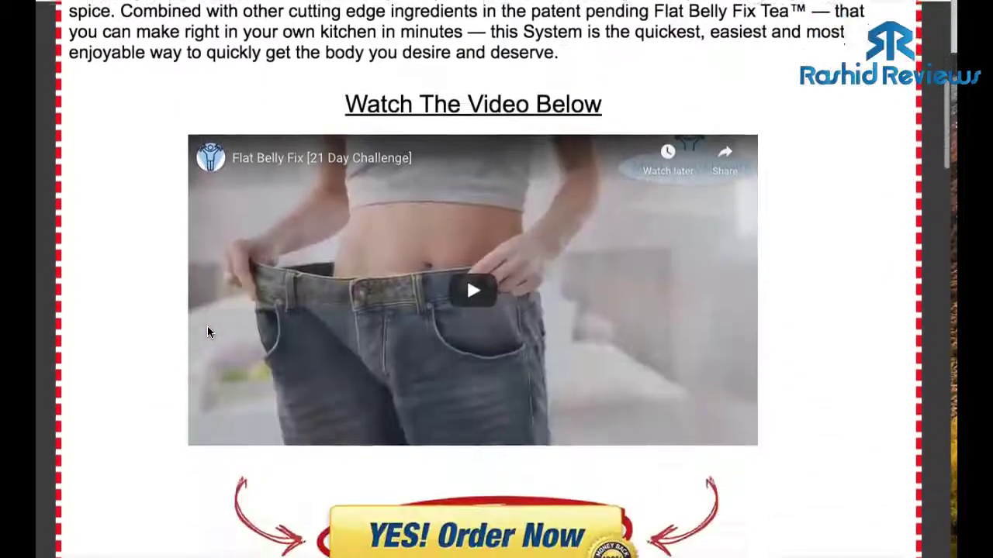
scroll(207, 332, down, 10)
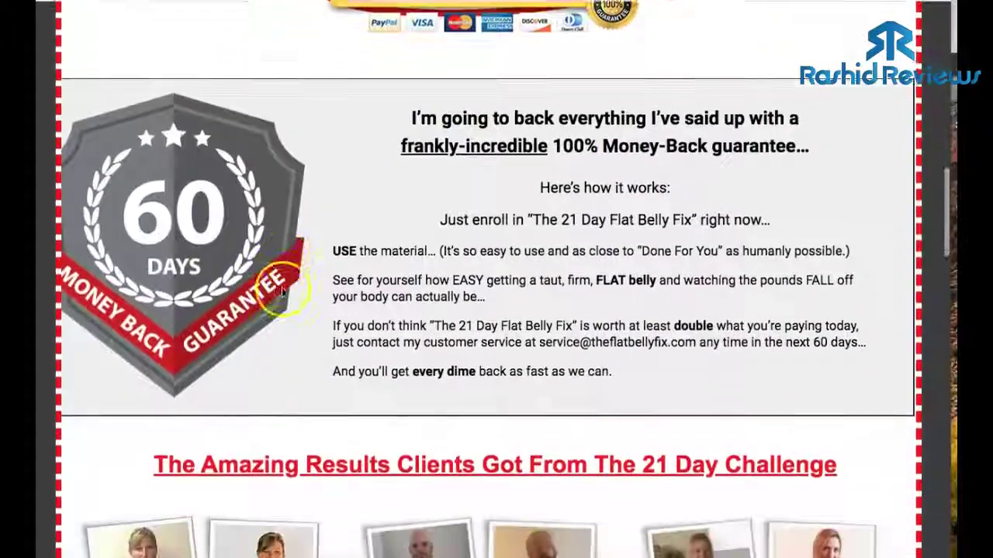
scroll(281, 292, down, 19)
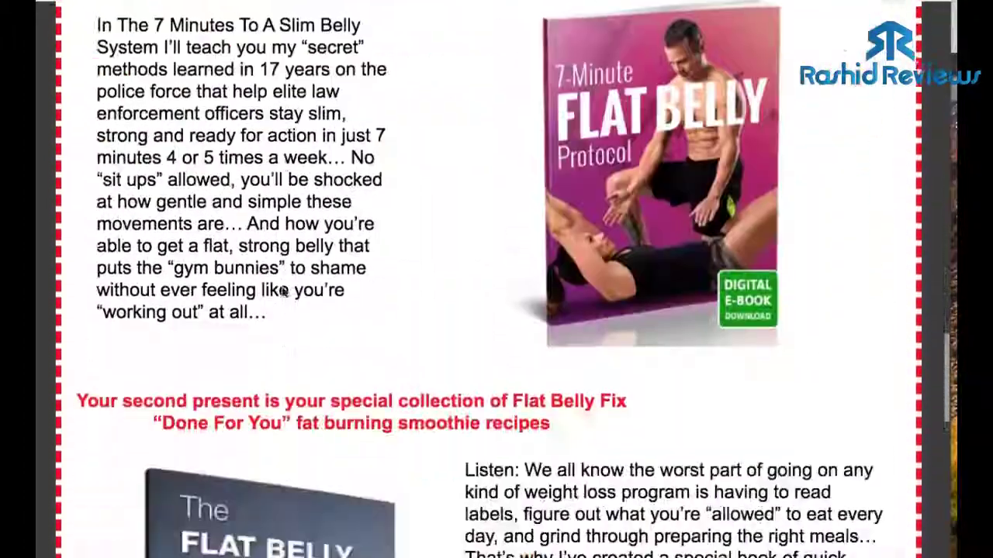
scroll(282, 291, down, 10)
scroll(281, 292, up, 19)
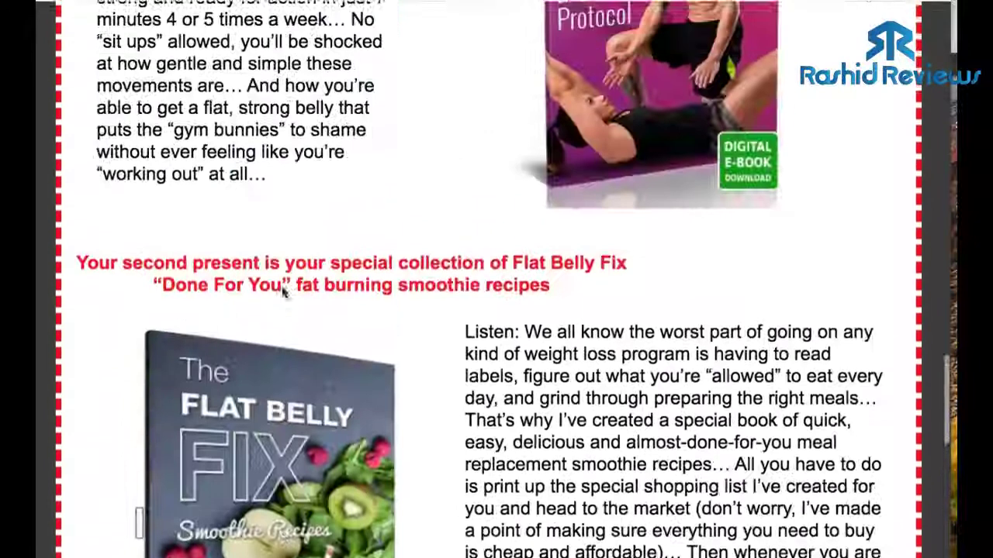
scroll(283, 293, up, 16)
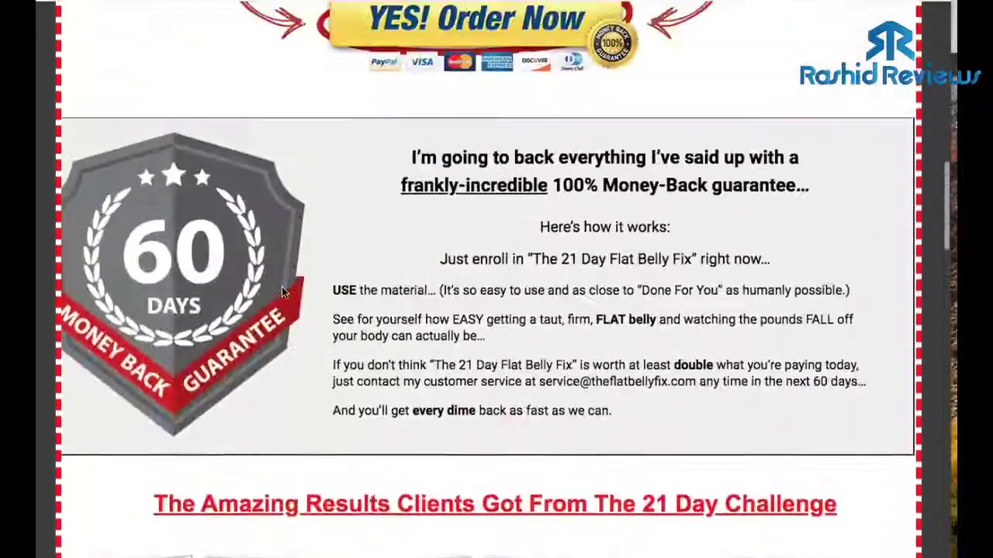
scroll(281, 292, up, 5)
scroll(281, 288, down, 3)
scroll(282, 287, up, 4)
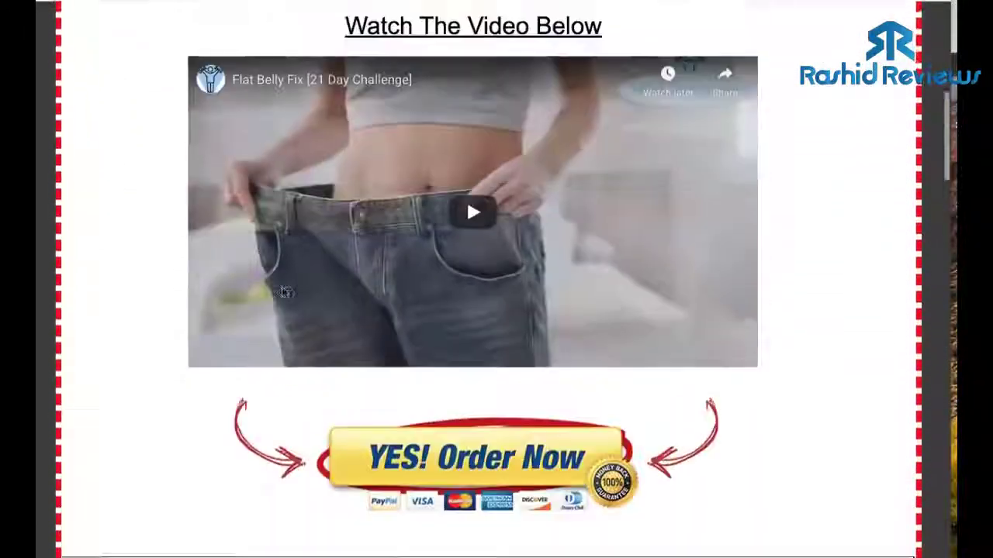